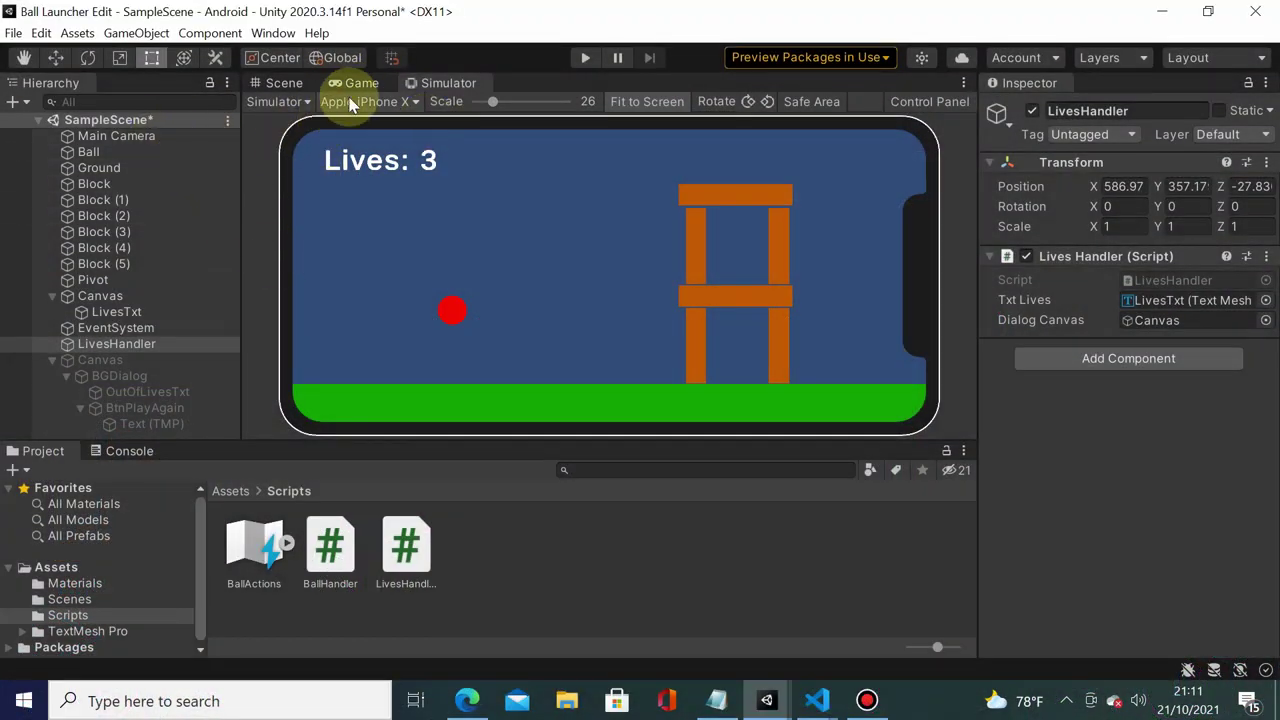
# Save the scene and install the Advertisement 3.7.5 package through Package Manager
pyautogui.hotkey('ctrl', 's')
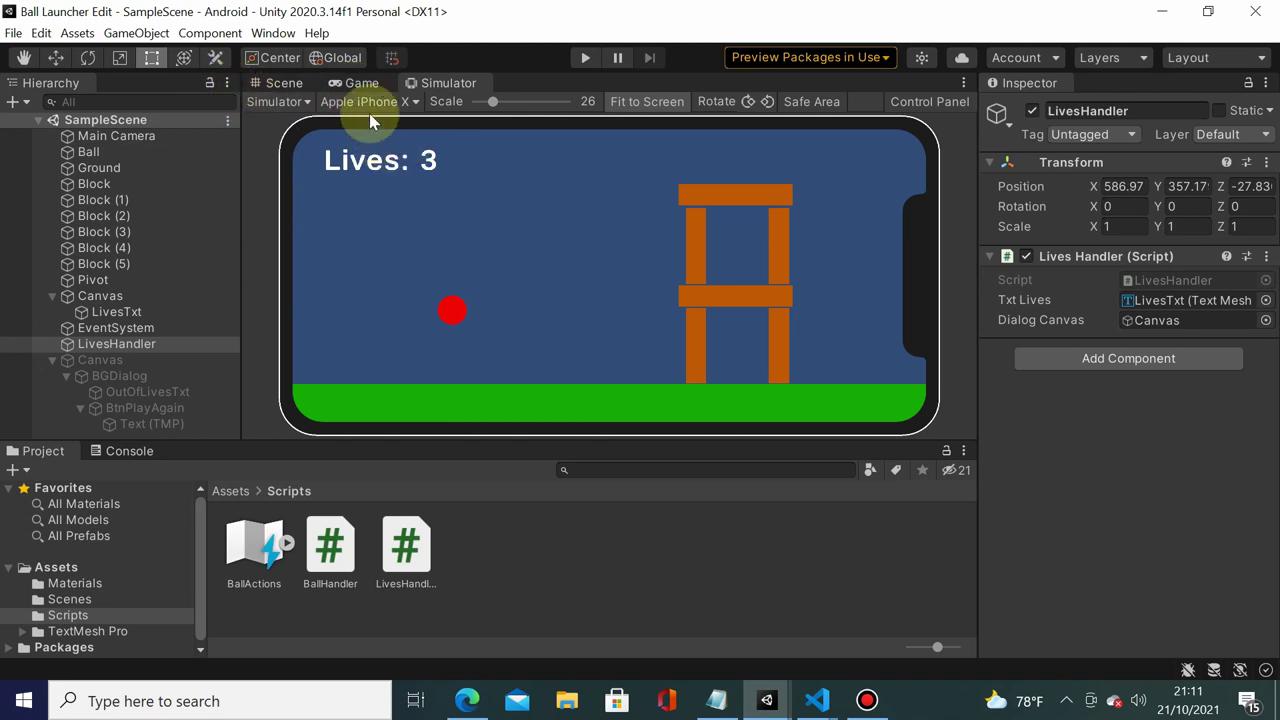
pyautogui.click(273, 34)
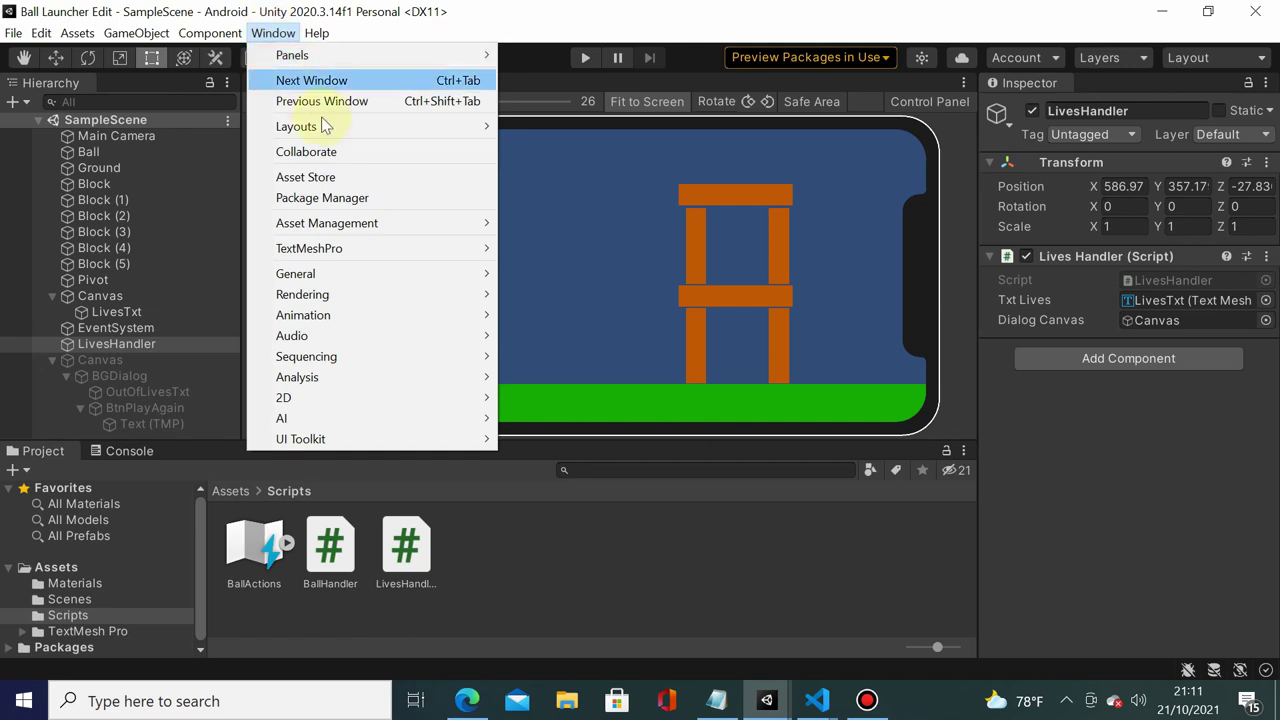
pyautogui.click(365, 198)
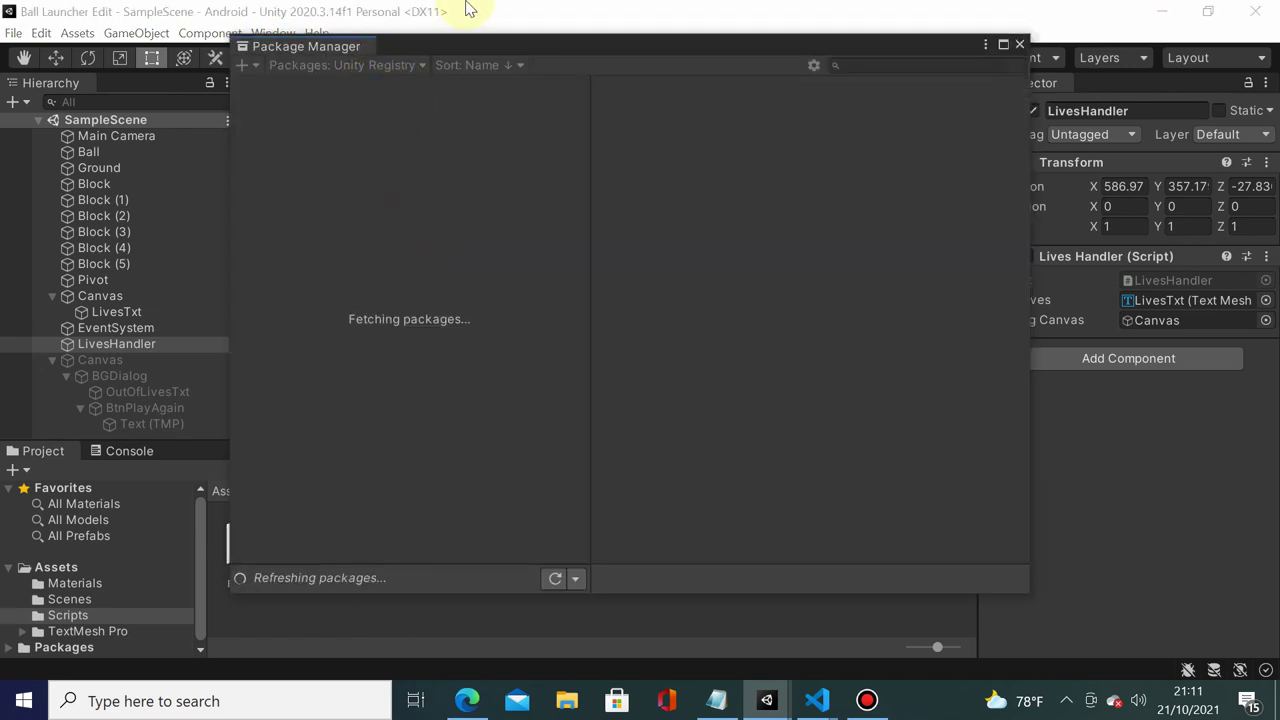
pyautogui.moveTo(466, 8)
pyautogui.moveTo(655, 52); pyautogui.dragTo(652, 79)
pyautogui.write('ad')
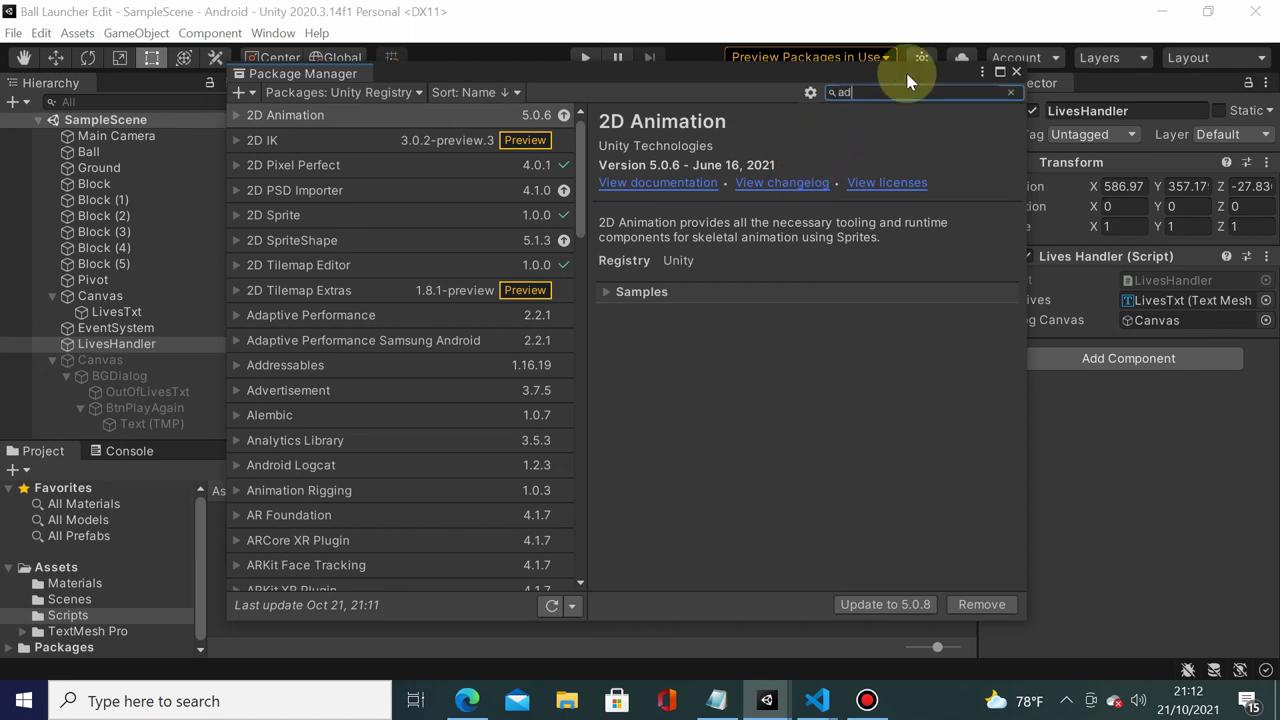
pyautogui.write('ver')
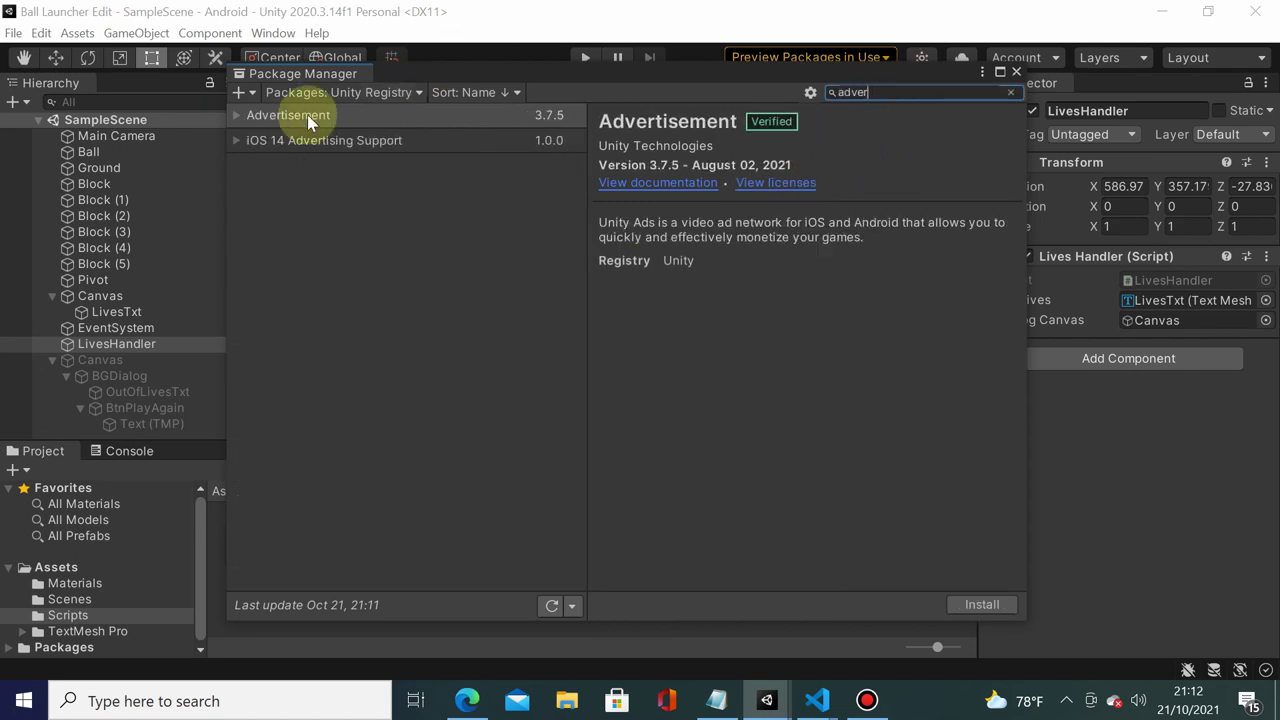
pyautogui.click(280, 117)
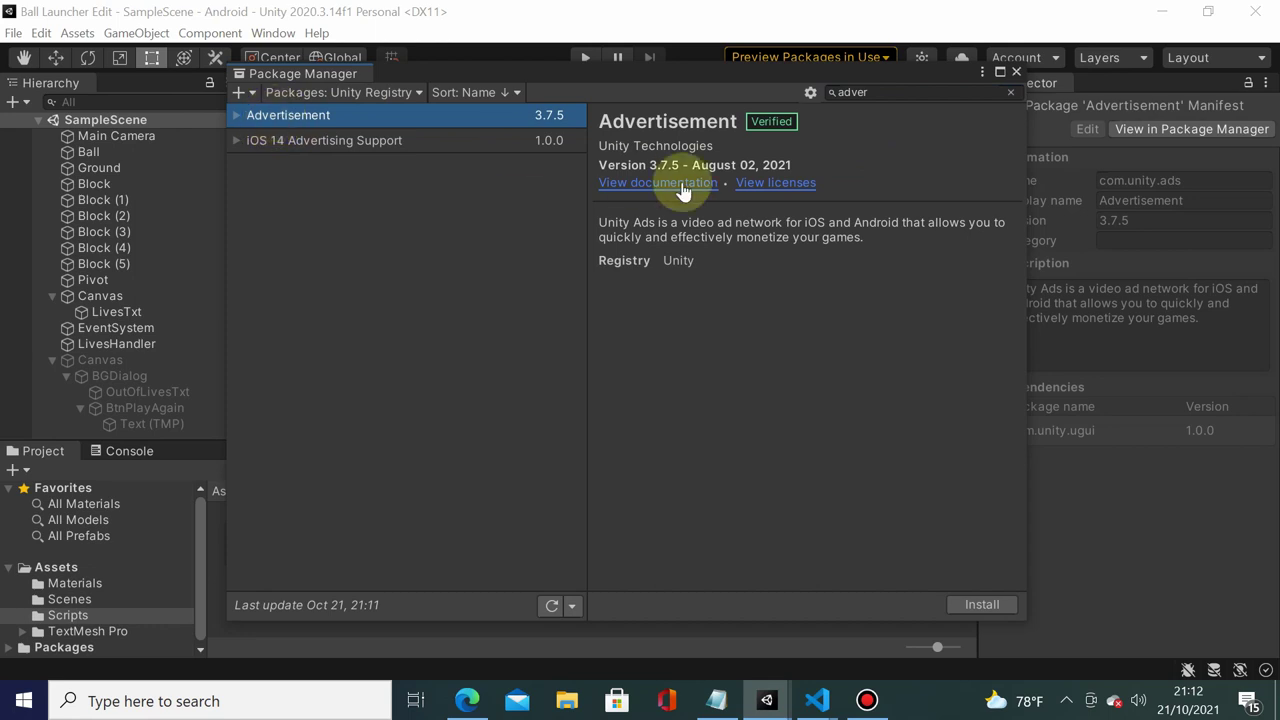
pyautogui.click(958, 605)
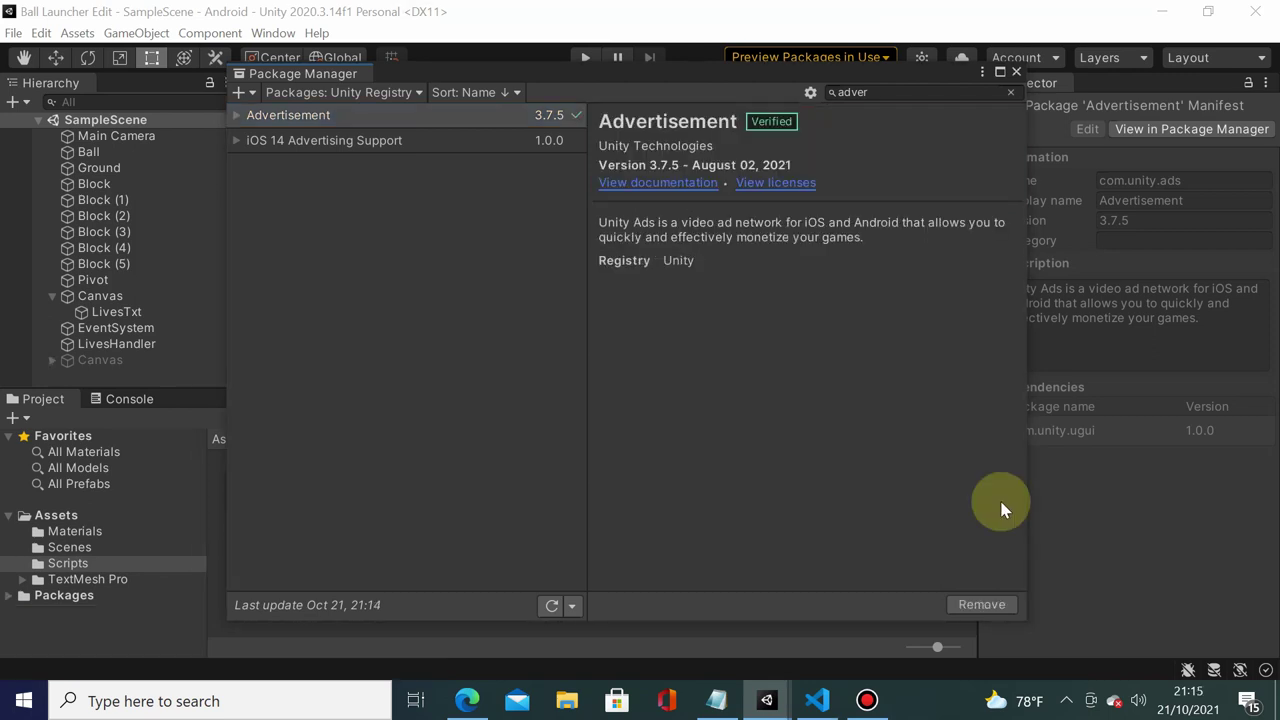
# Close Package Manager and open the Ads service page in Project Settings via cloud Services
pyautogui.click(861, 279)
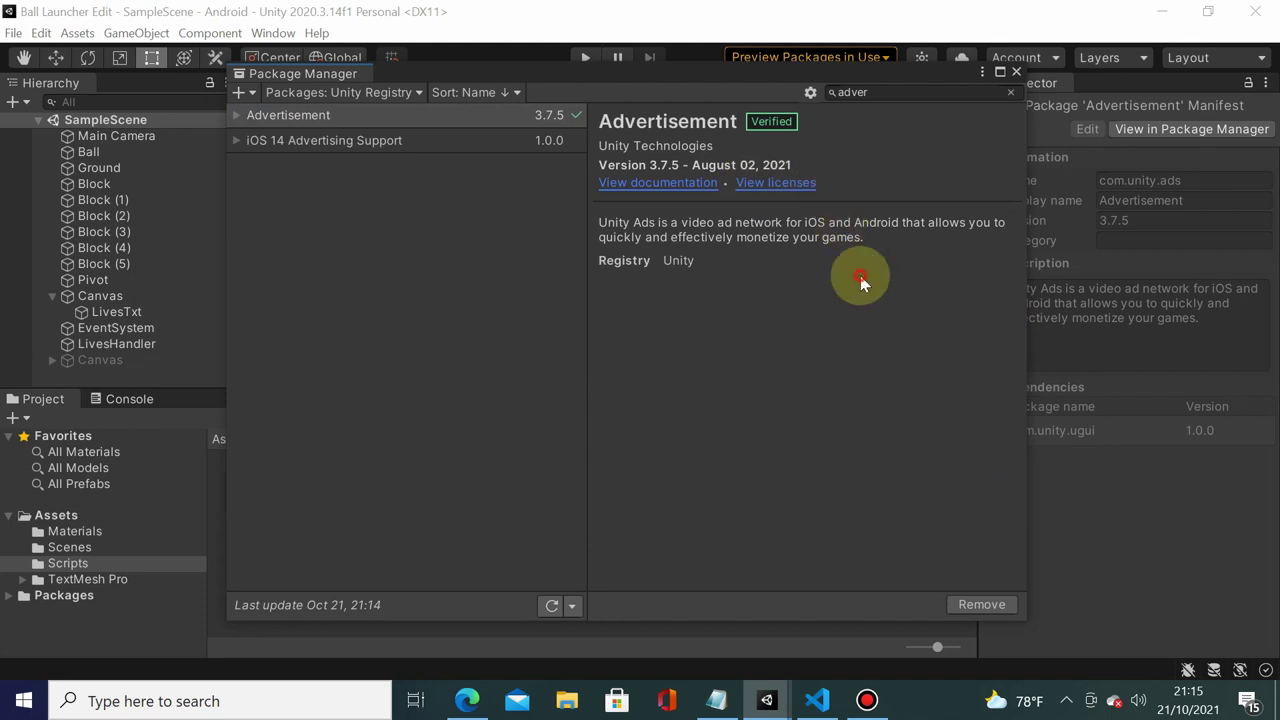
pyautogui.click(1016, 72)
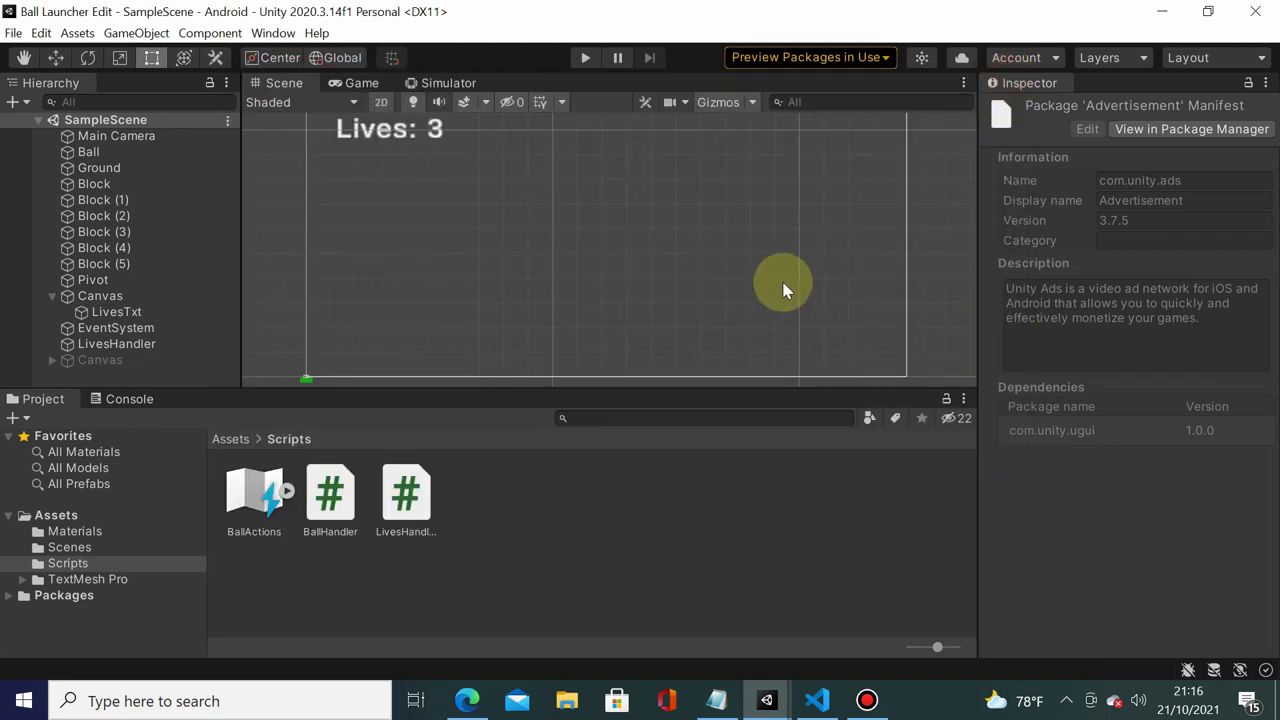
pyautogui.click(963, 59)
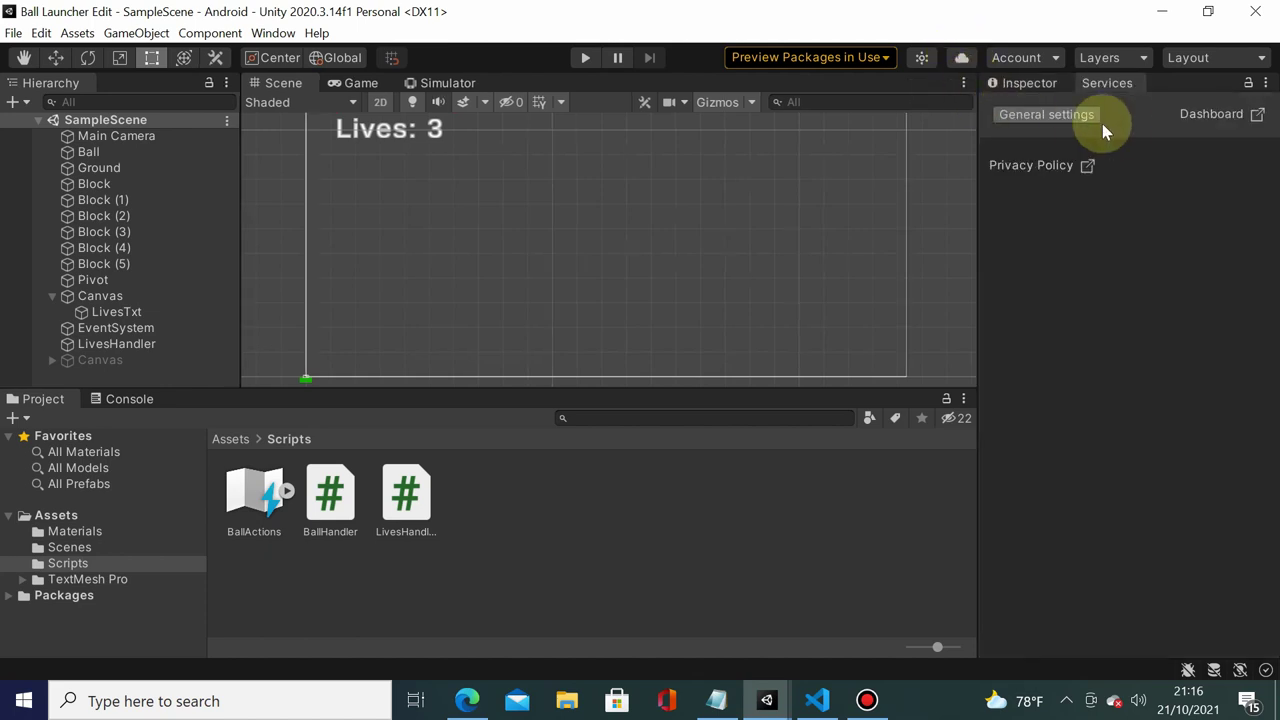
pyautogui.click(1030, 84)
pyautogui.click(1100, 84)
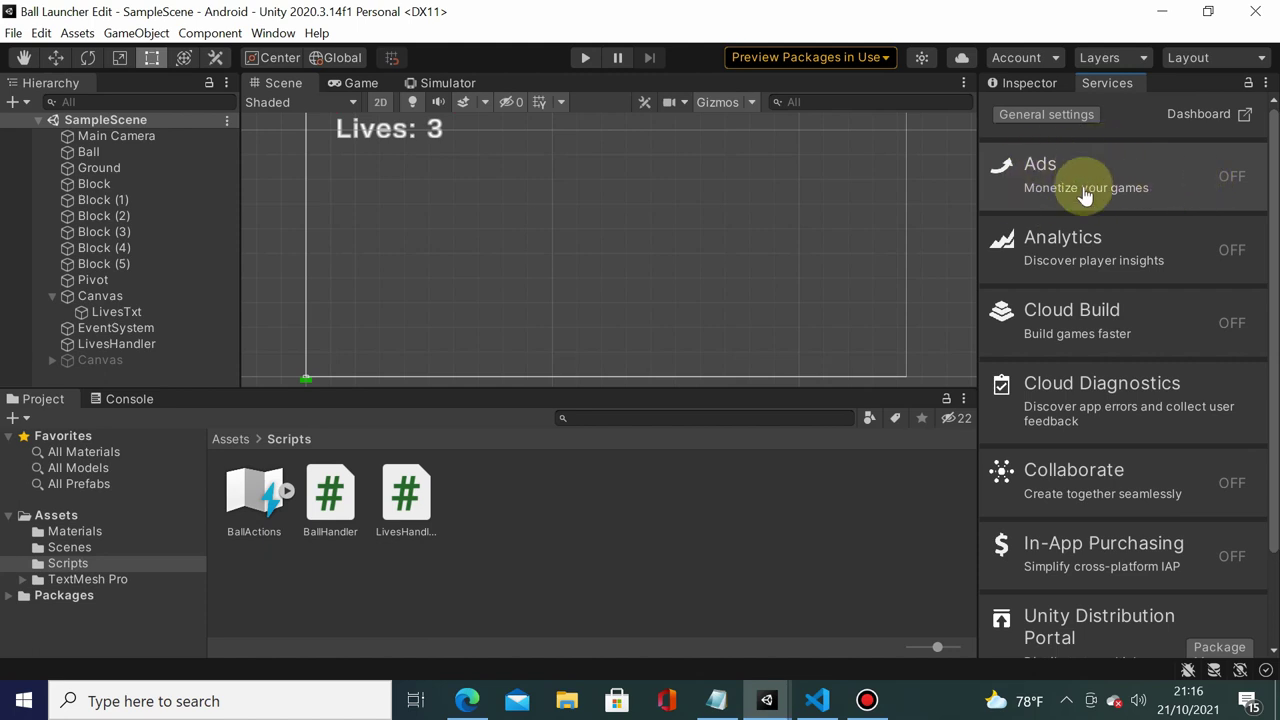
pyautogui.click(1150, 186)
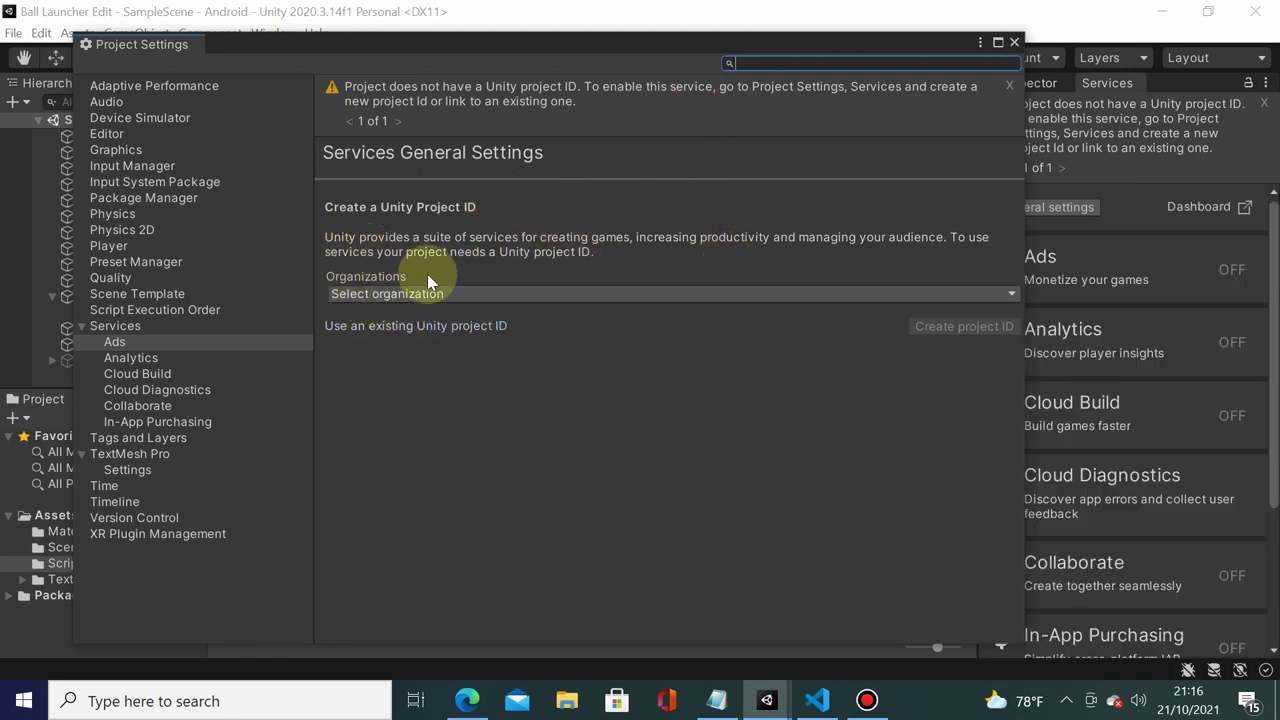
# Choose the organization in the dropdown and create a new Unity project ID
pyautogui.click(404, 293)
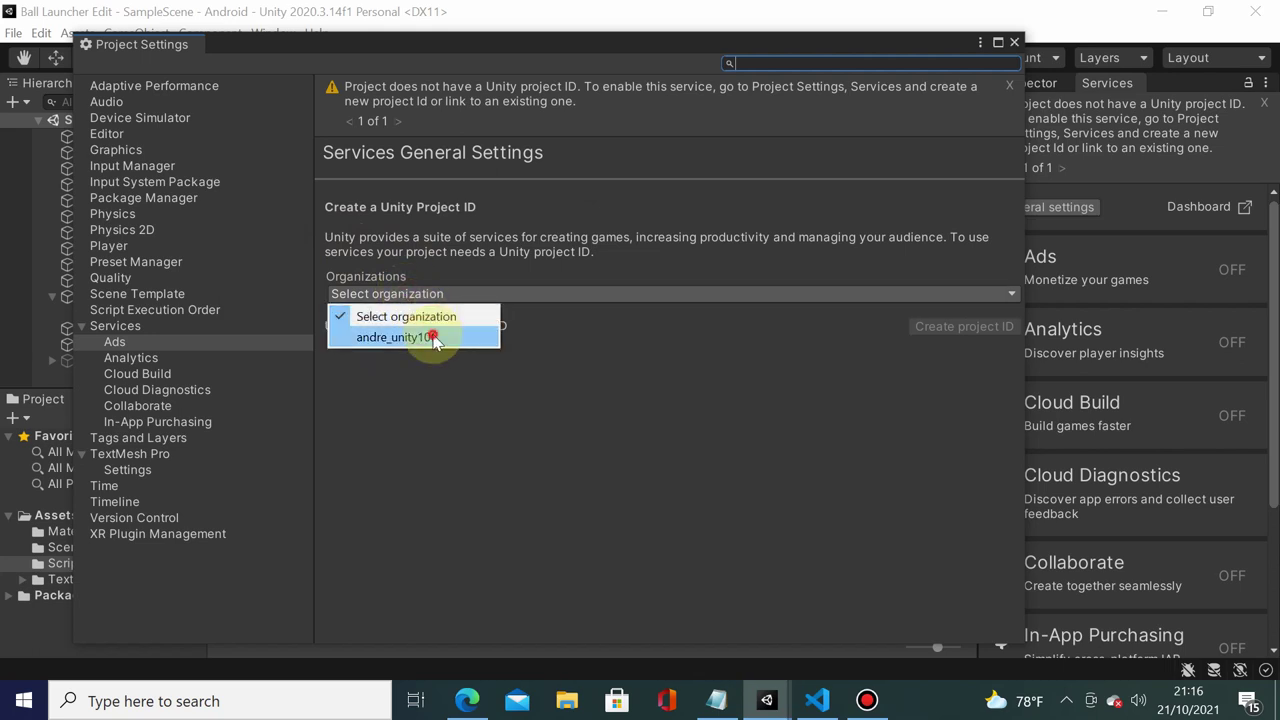
pyautogui.click(424, 338)
pyautogui.click(393, 291)
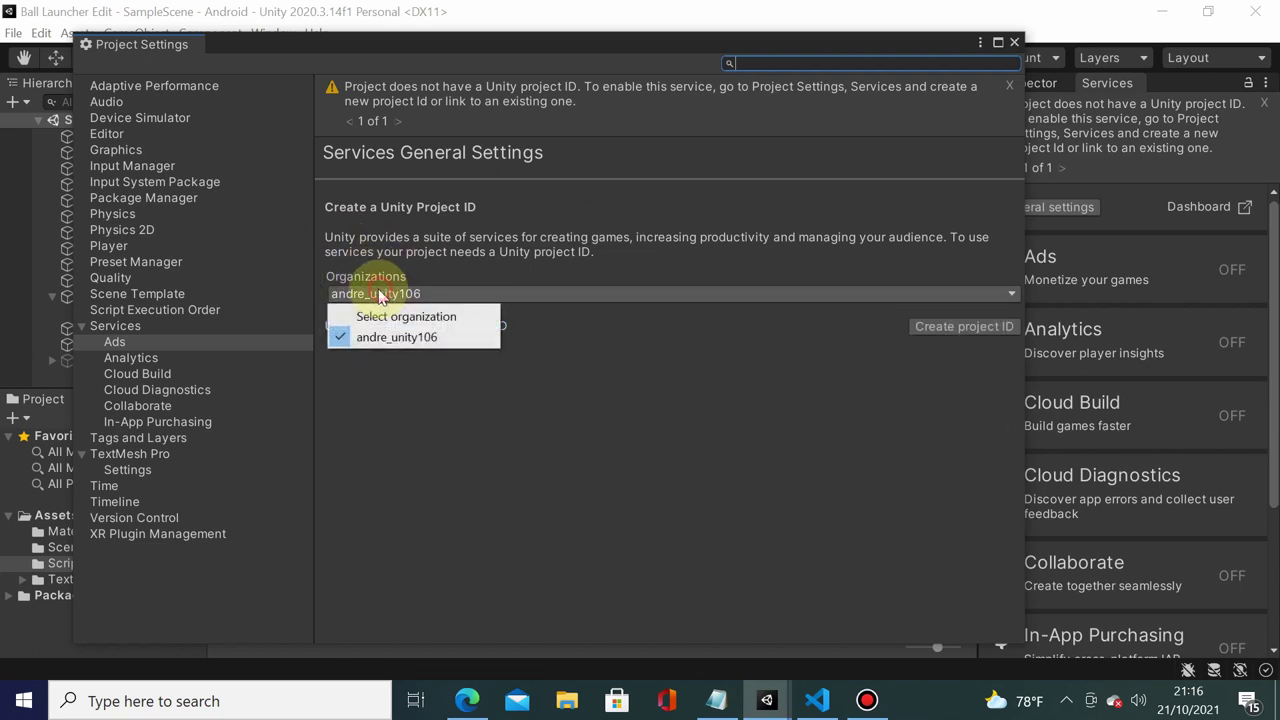
pyautogui.click(405, 342)
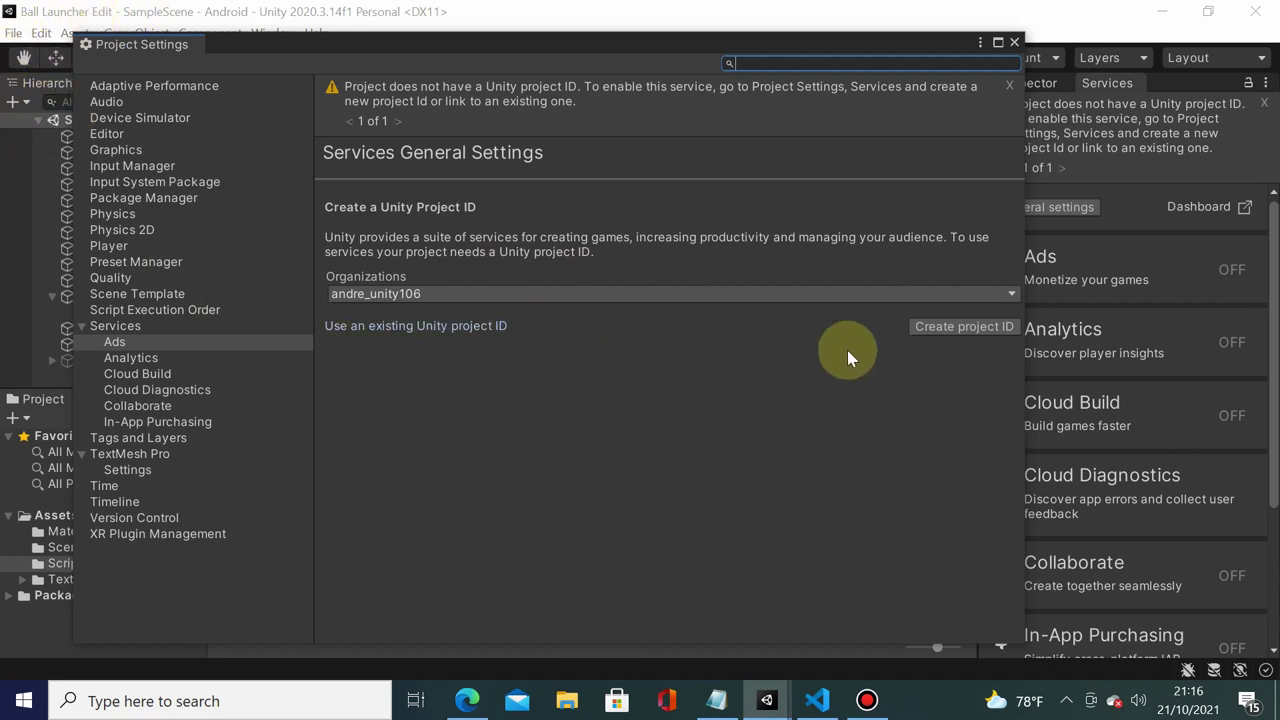
pyautogui.click(928, 296)
pyautogui.click(545, 400)
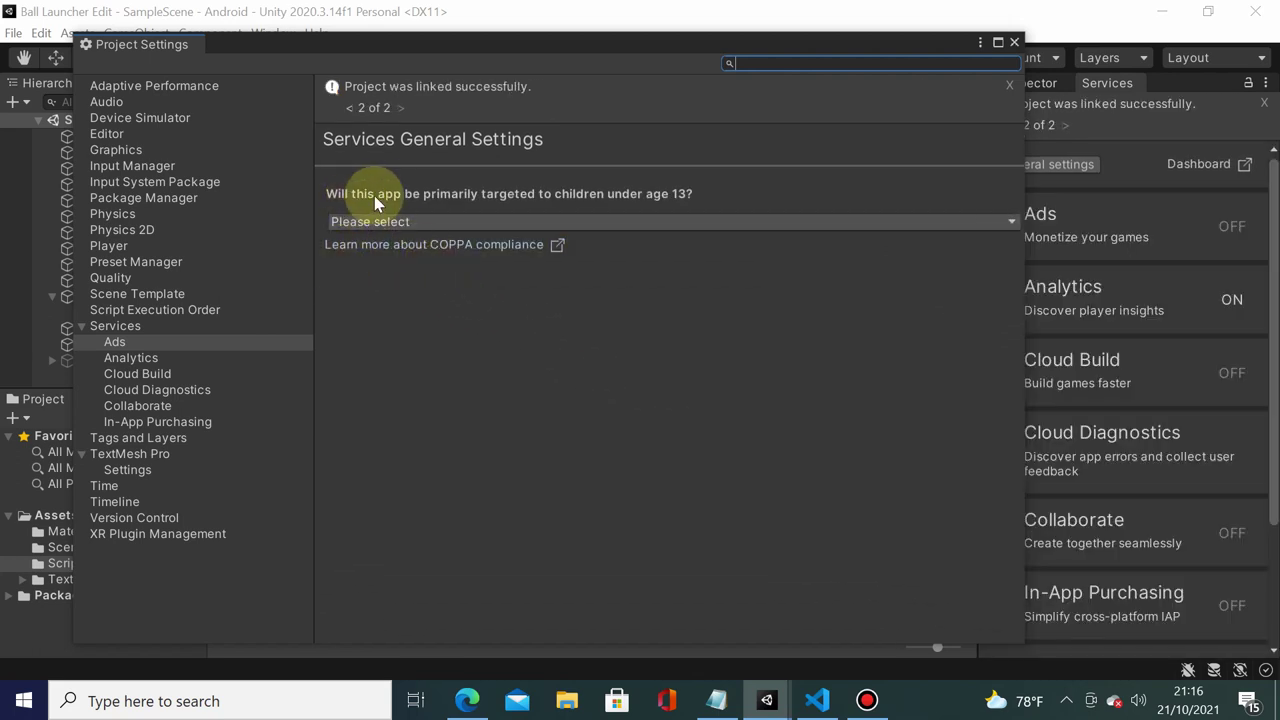
# Answer No to the COPPA children-under-13 question and save the answer
pyautogui.click(632, 219)
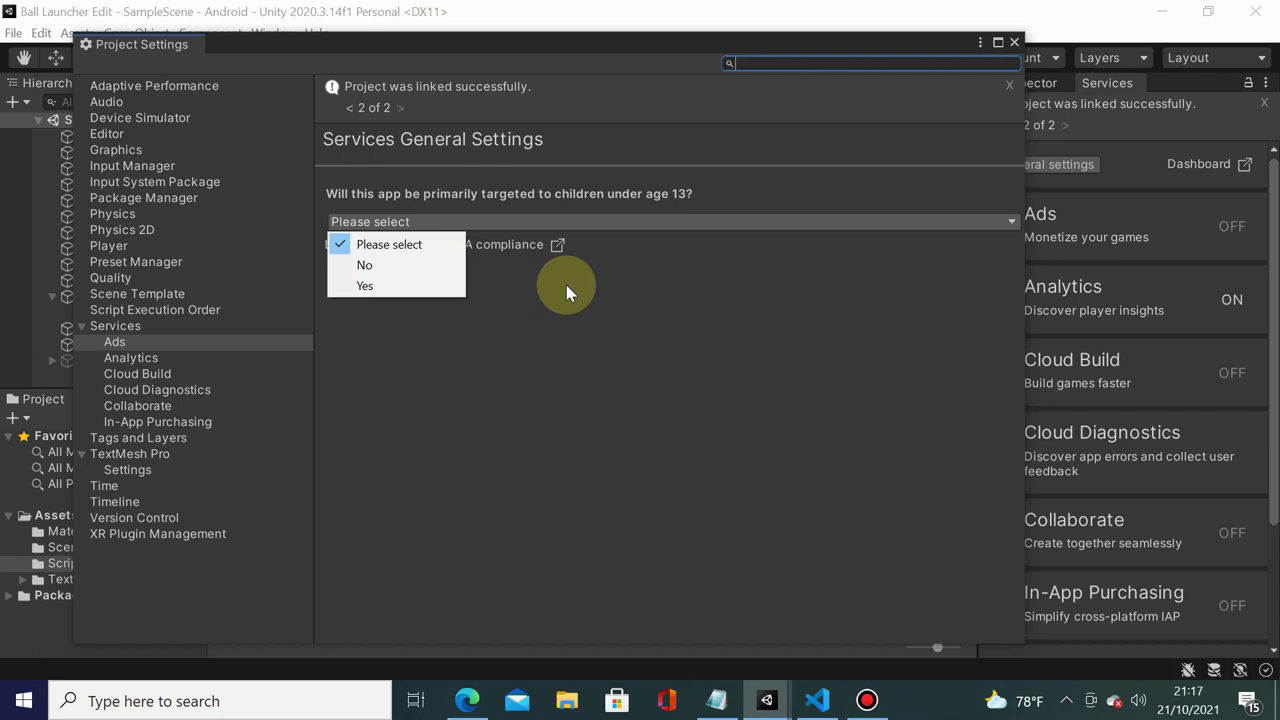
pyautogui.click(424, 268)
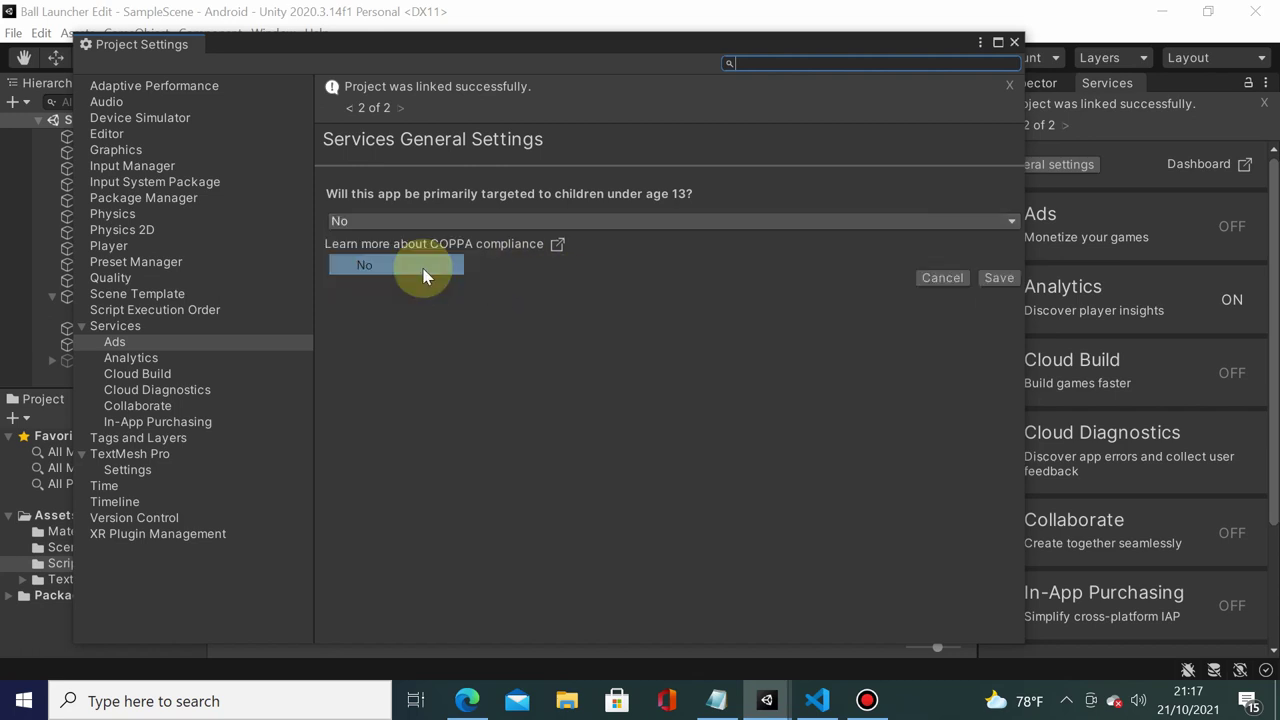
pyautogui.click(993, 279)
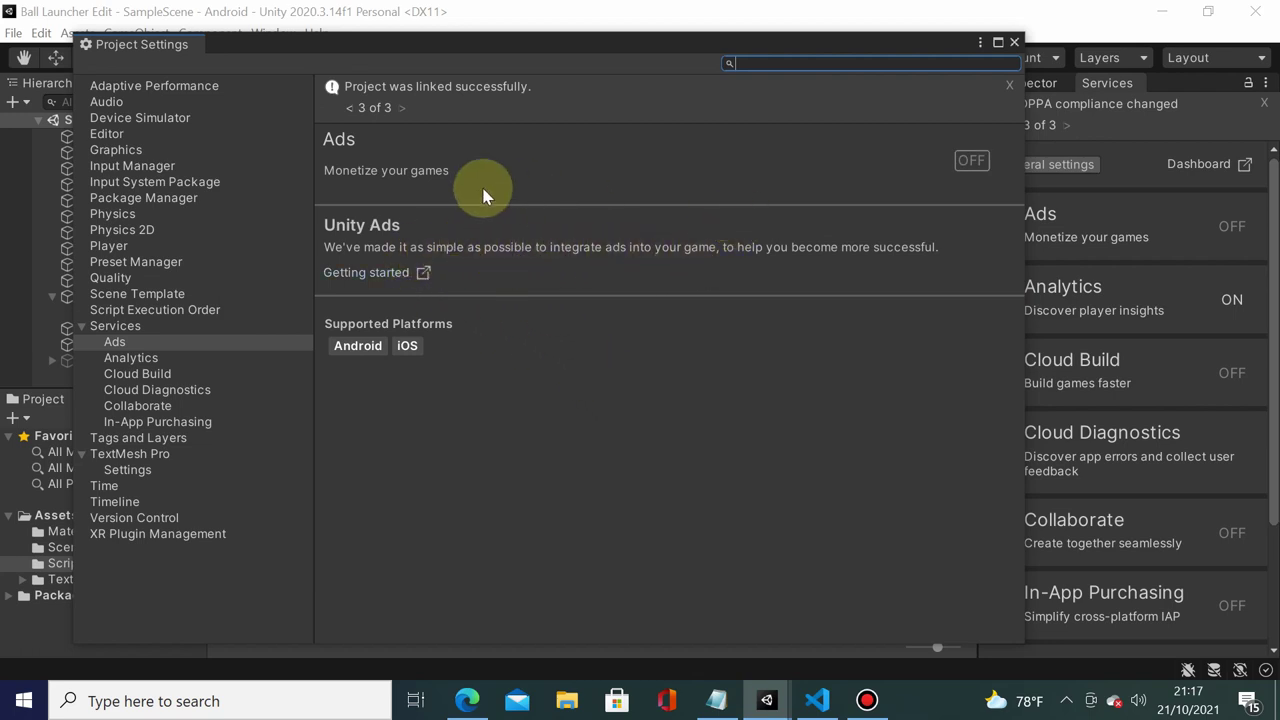
# Switch Ads on, check the Android game ID, and open the Ads dashboard in the browser
pyautogui.click(985, 160)
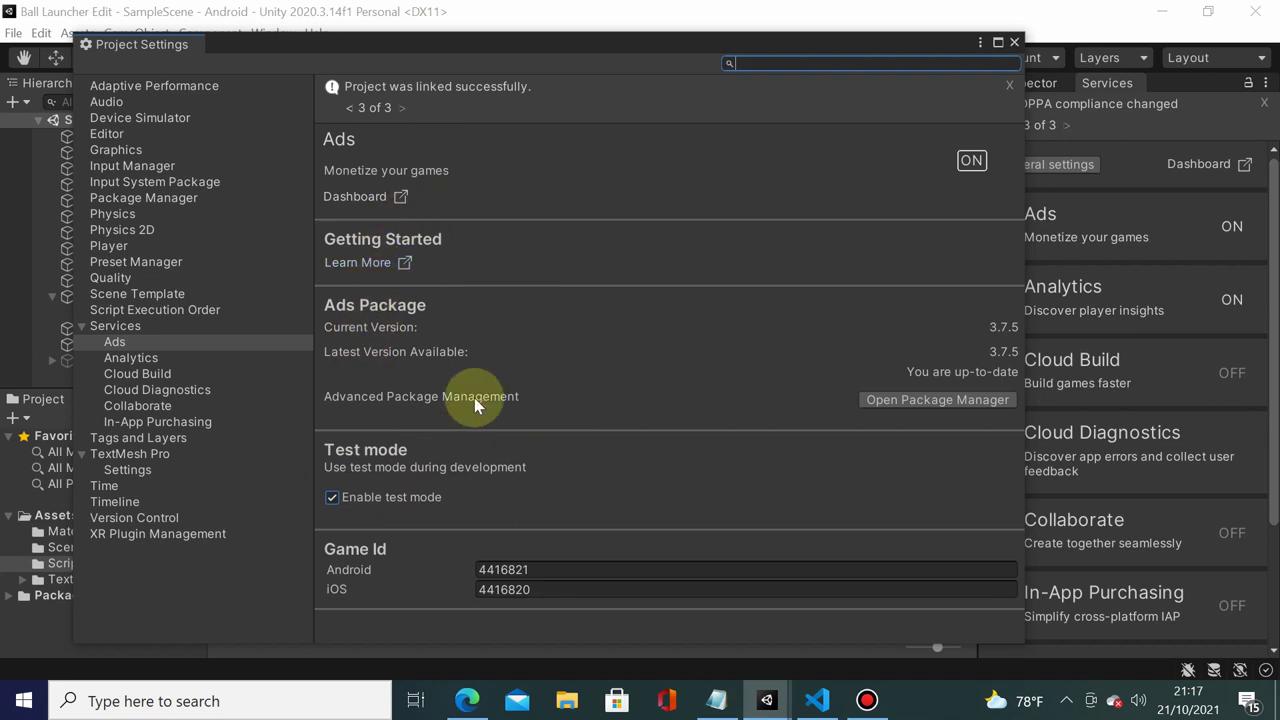
pyautogui.click(479, 569)
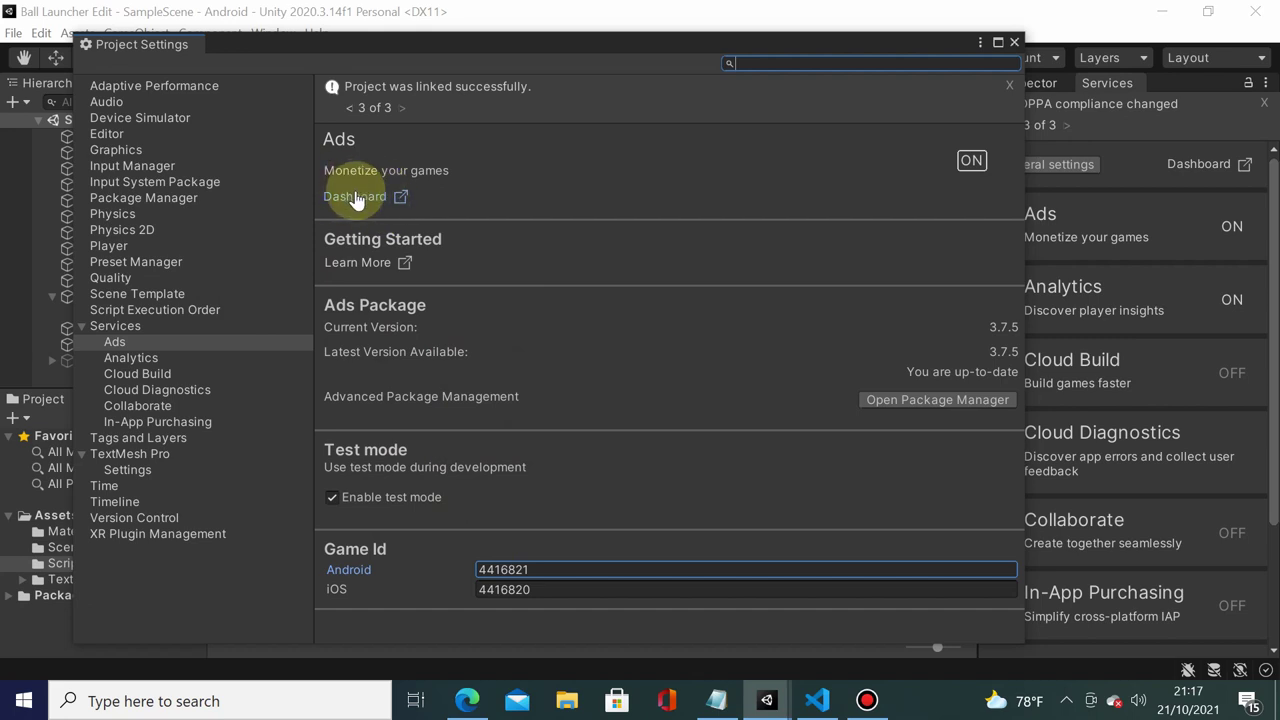
pyautogui.click(357, 198)
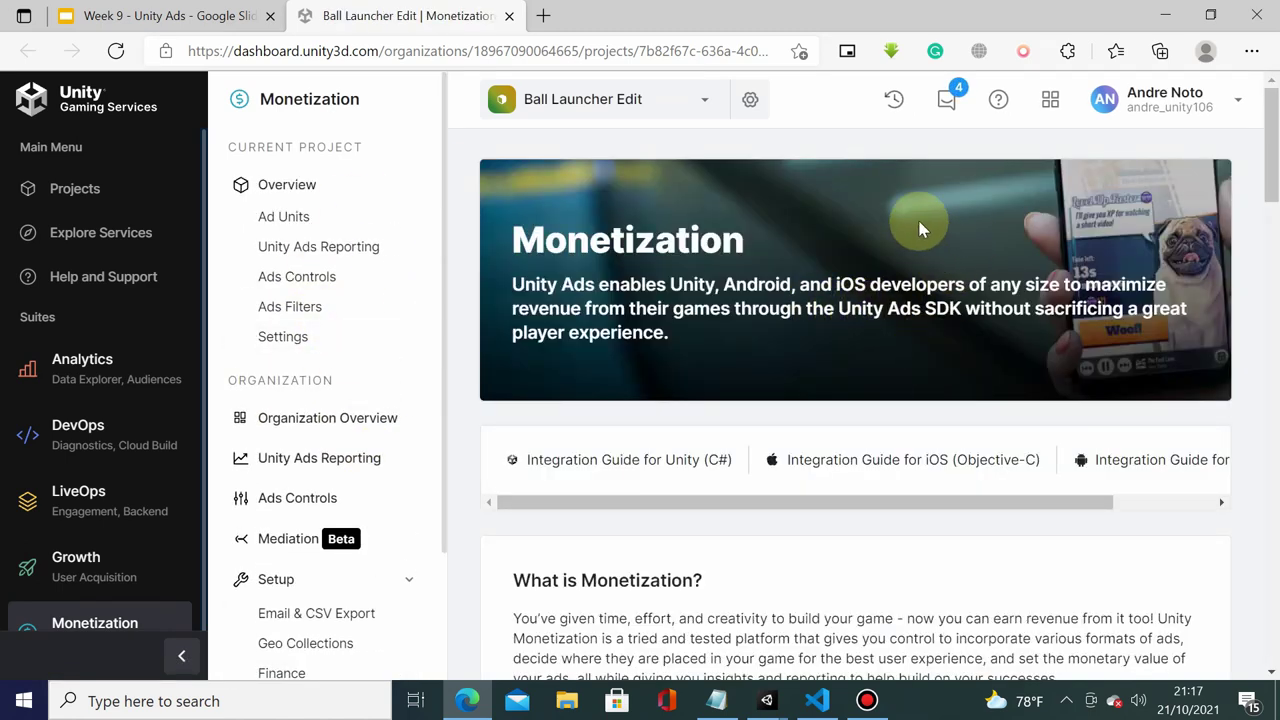
# Complete Monetization activation with the 'not using Mediation, only Unity Ads' option
pyautogui.click(1232, 98)
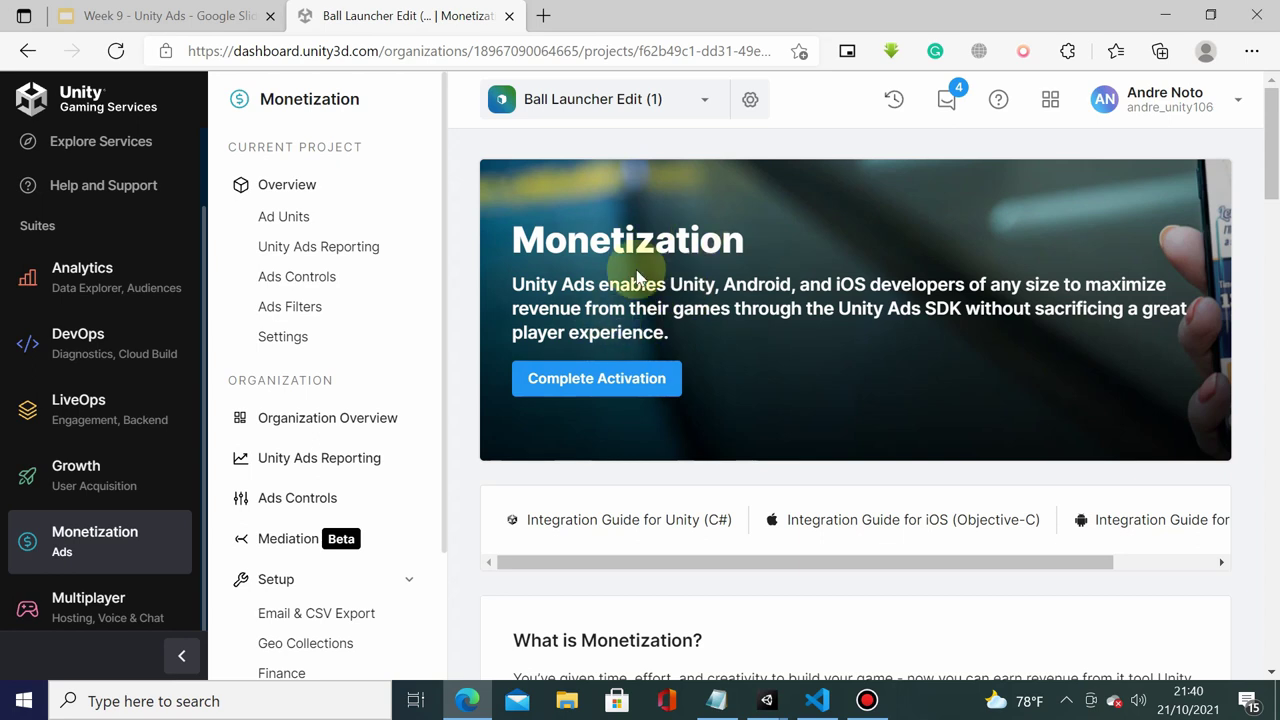
pyautogui.click(606, 388)
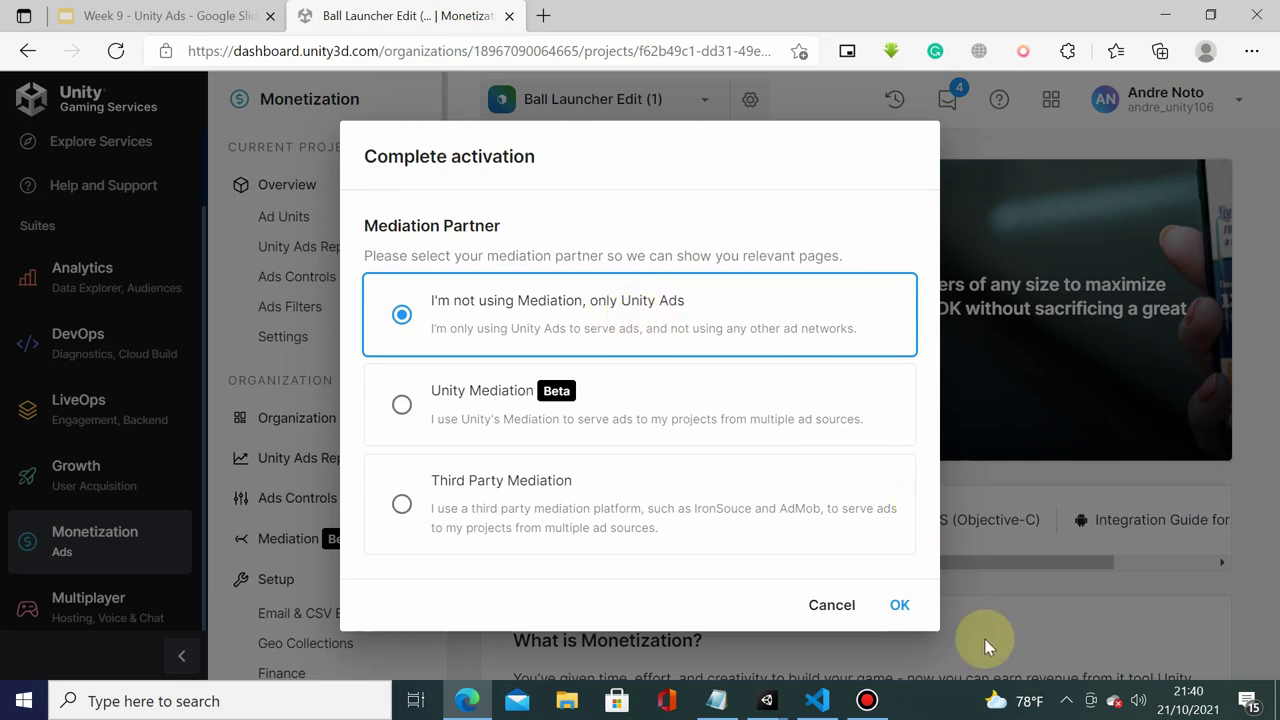
pyautogui.click(896, 606)
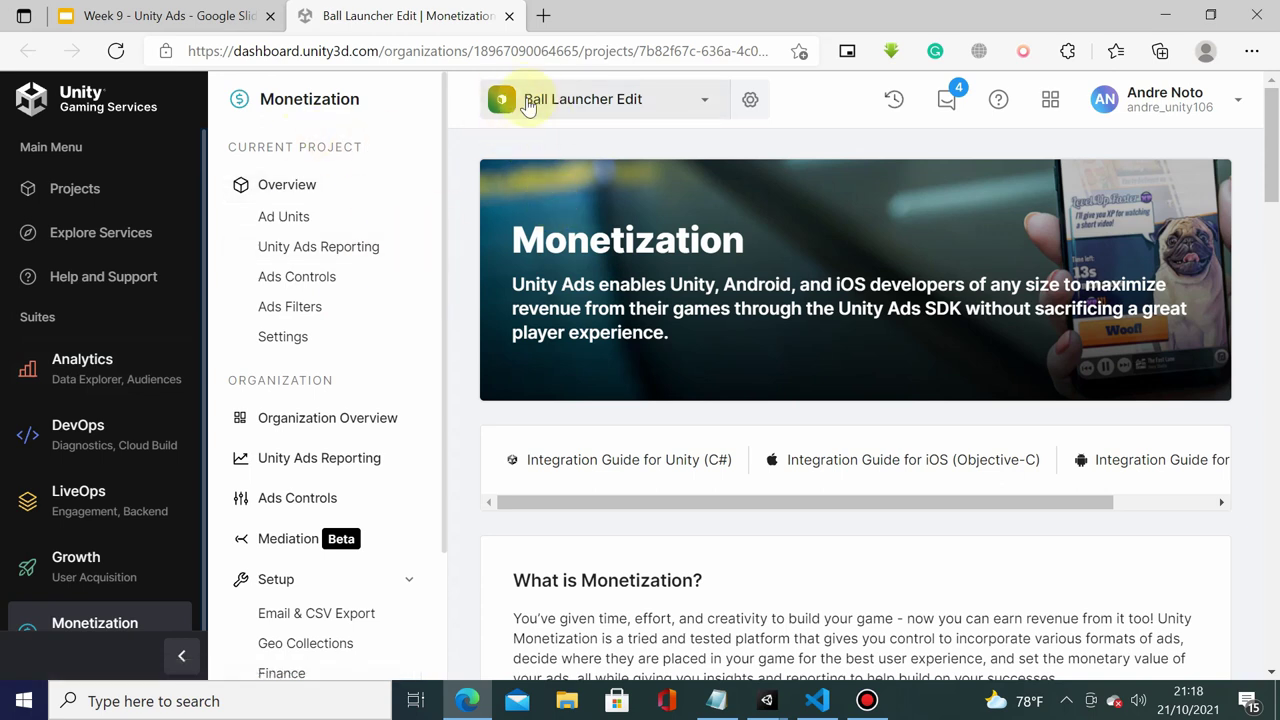
pyautogui.scroll(-1, 128, 508)
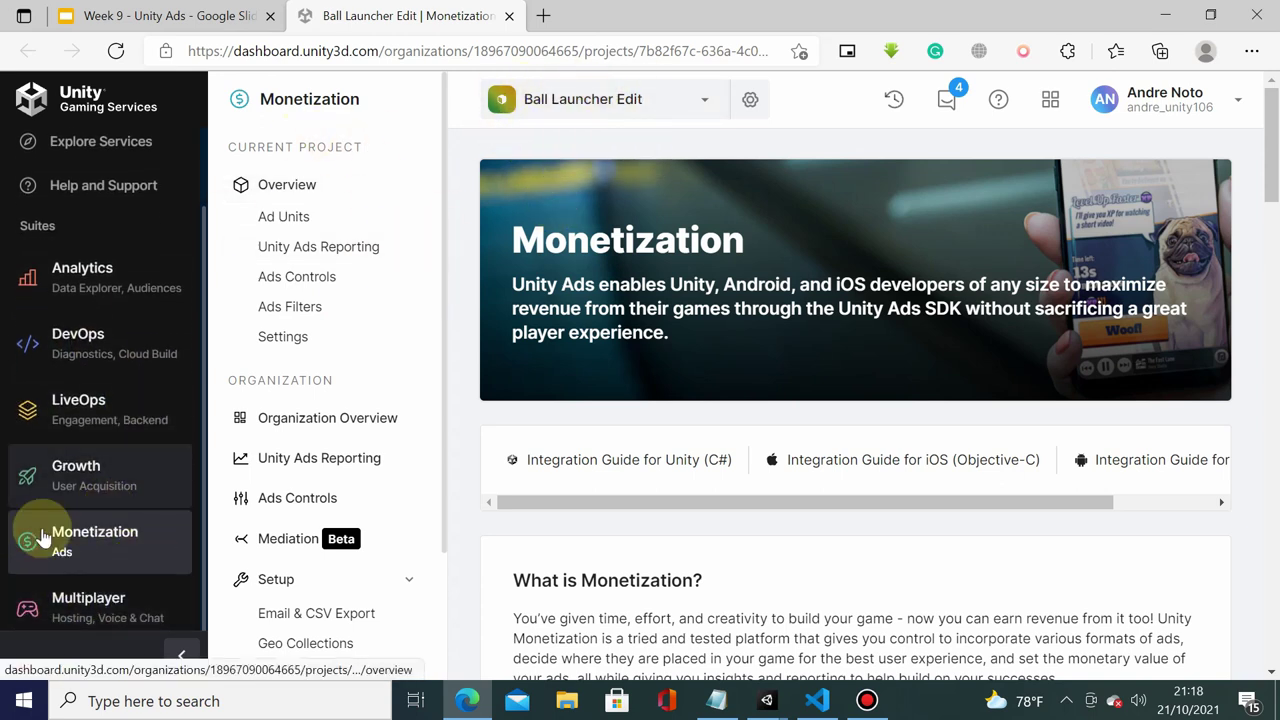
pyautogui.click(302, 190)
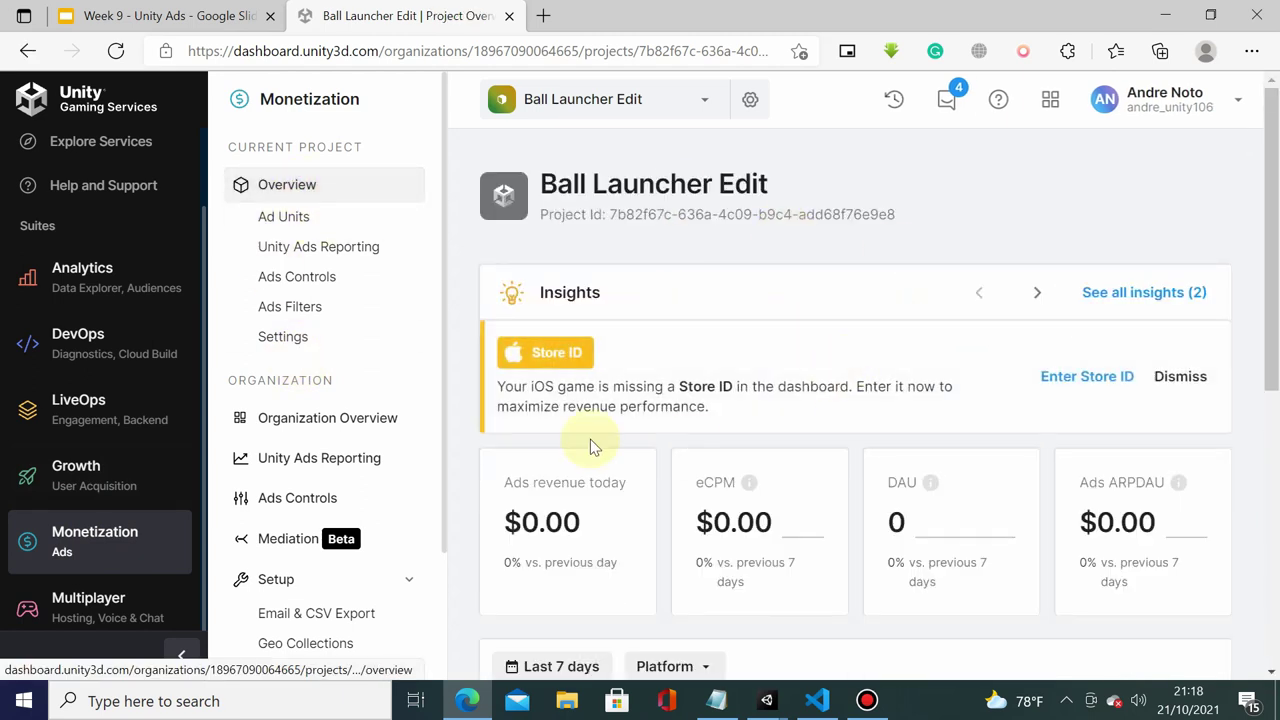
pyautogui.scroll(-3, 874, 412)
pyautogui.scroll(-2, 714, 443)
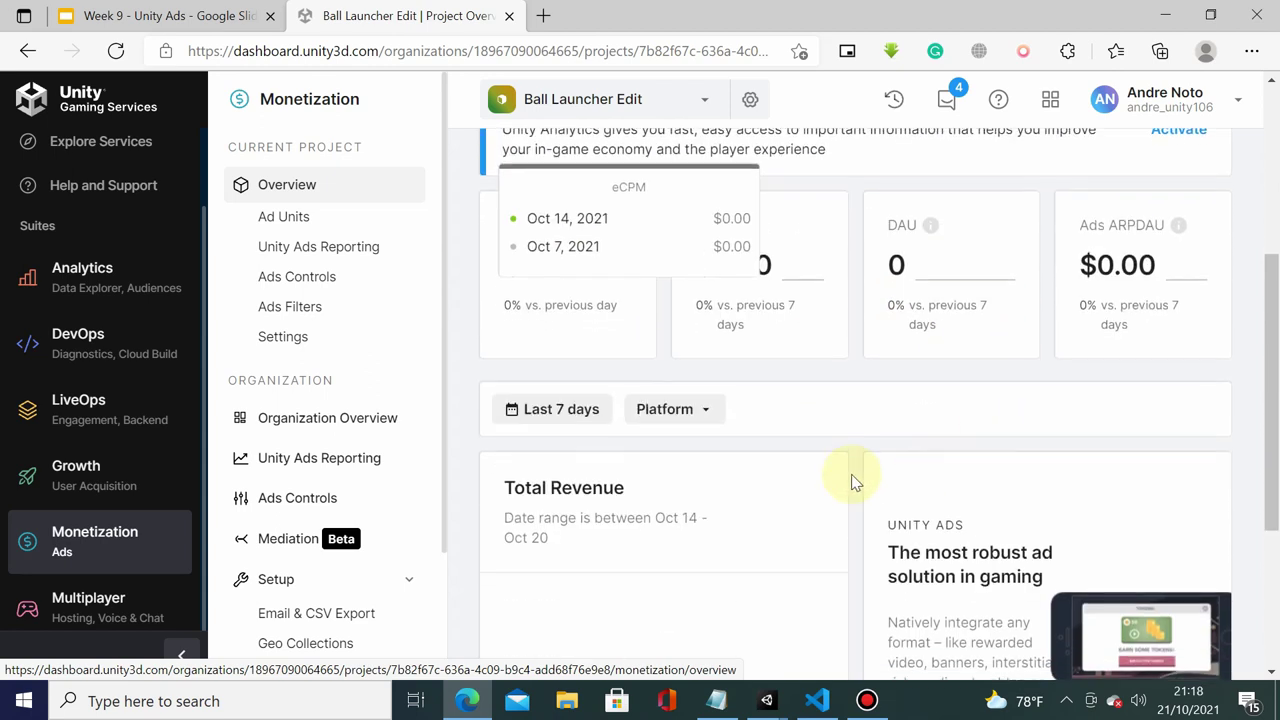
pyautogui.scroll(5, 851, 474)
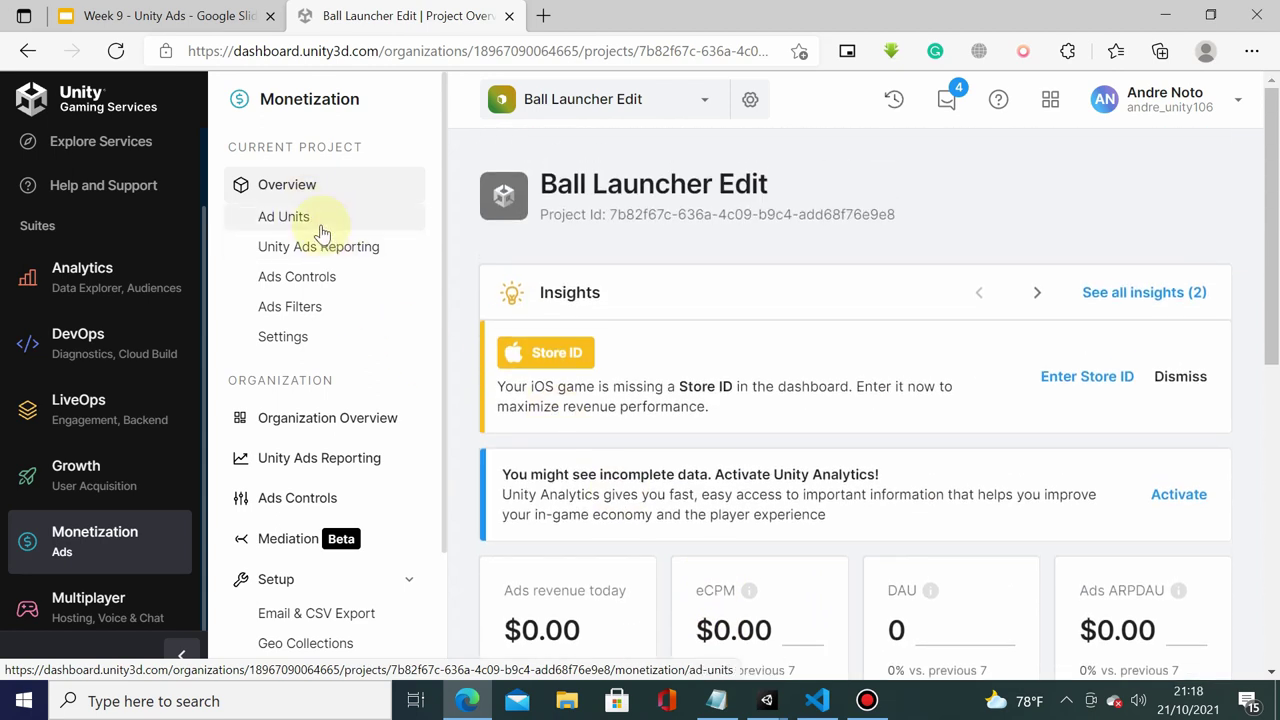
pyautogui.click(290, 220)
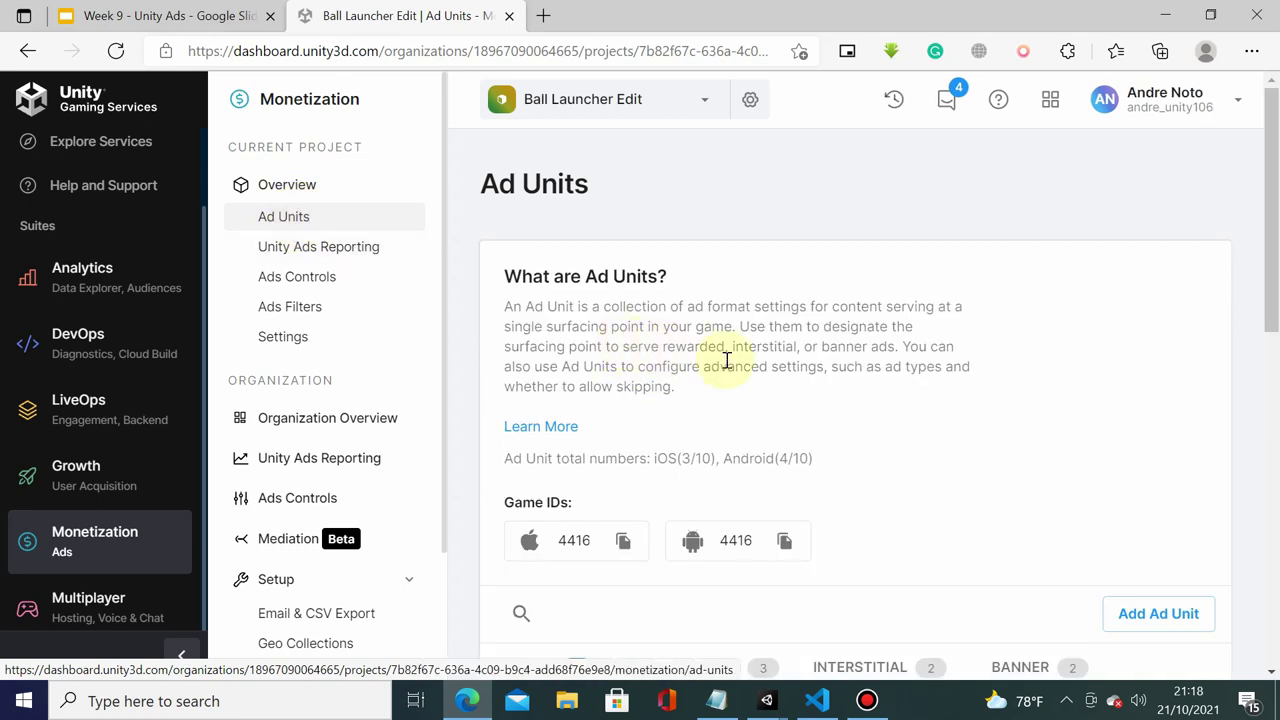
pyautogui.scroll(-5, 903, 403)
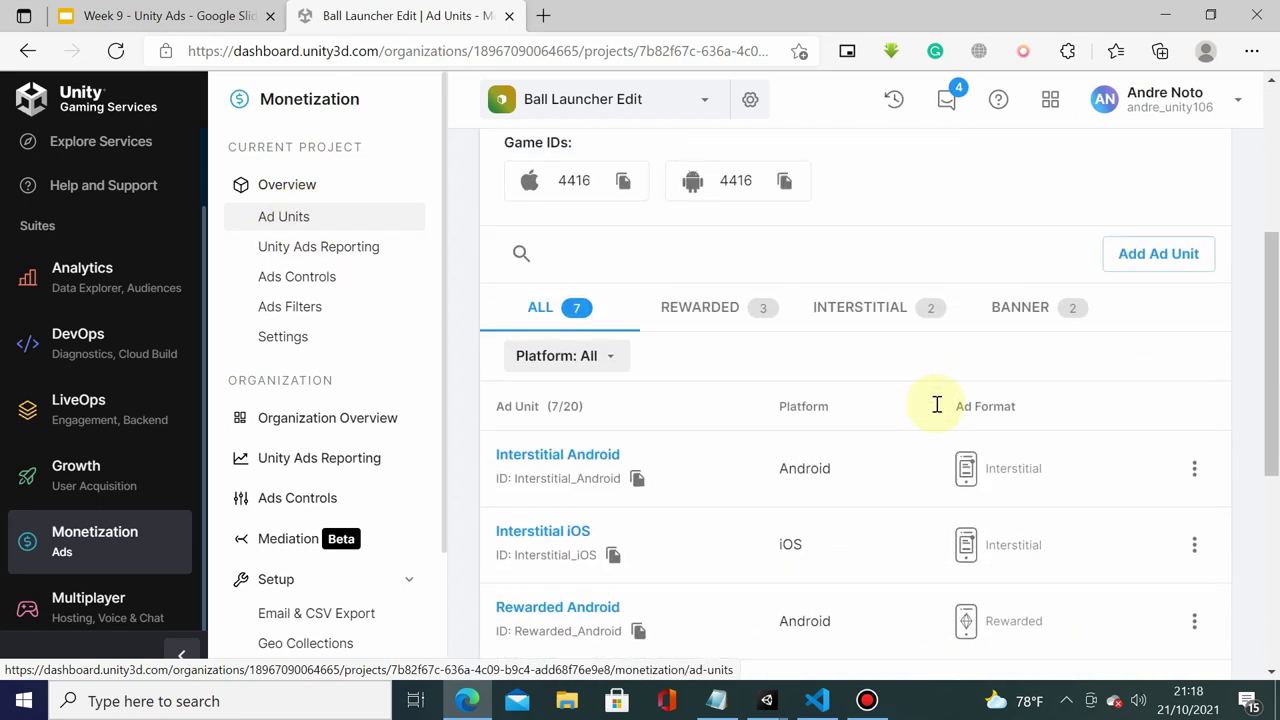
pyautogui.scroll(3, 840, 318)
pyautogui.scroll(2, 840, 318)
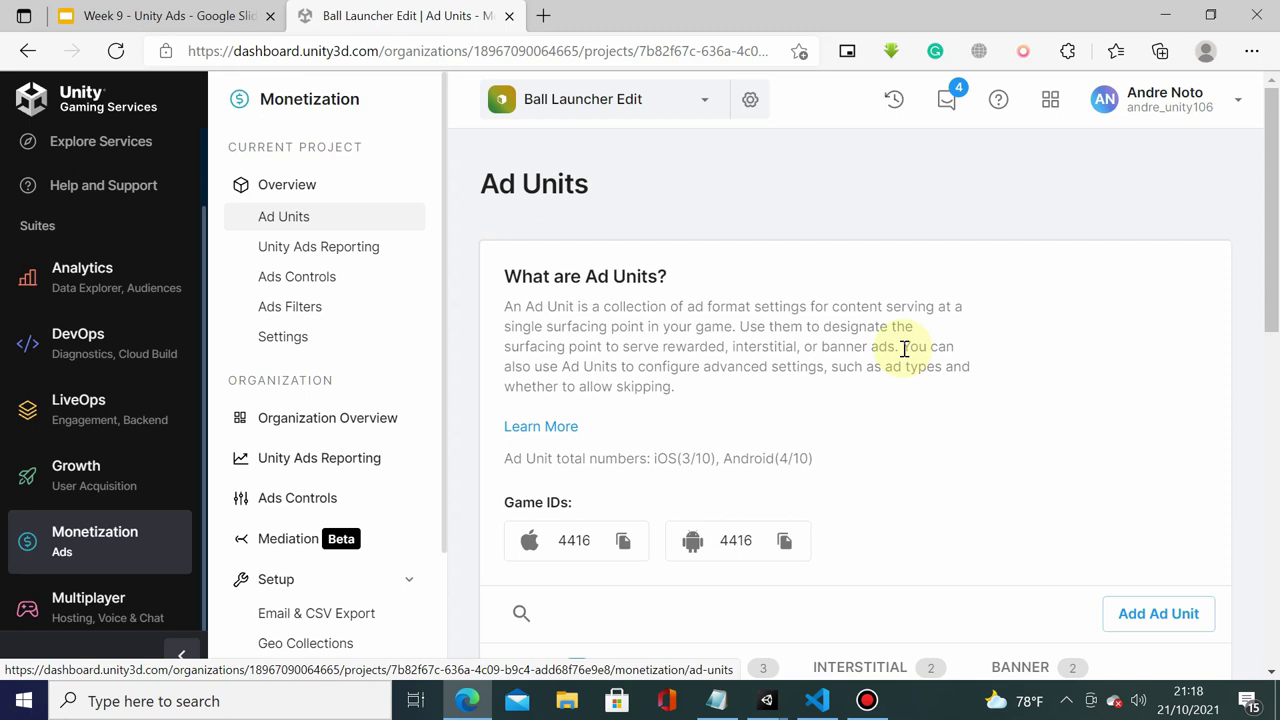
pyautogui.scroll(-3, 1182, 346)
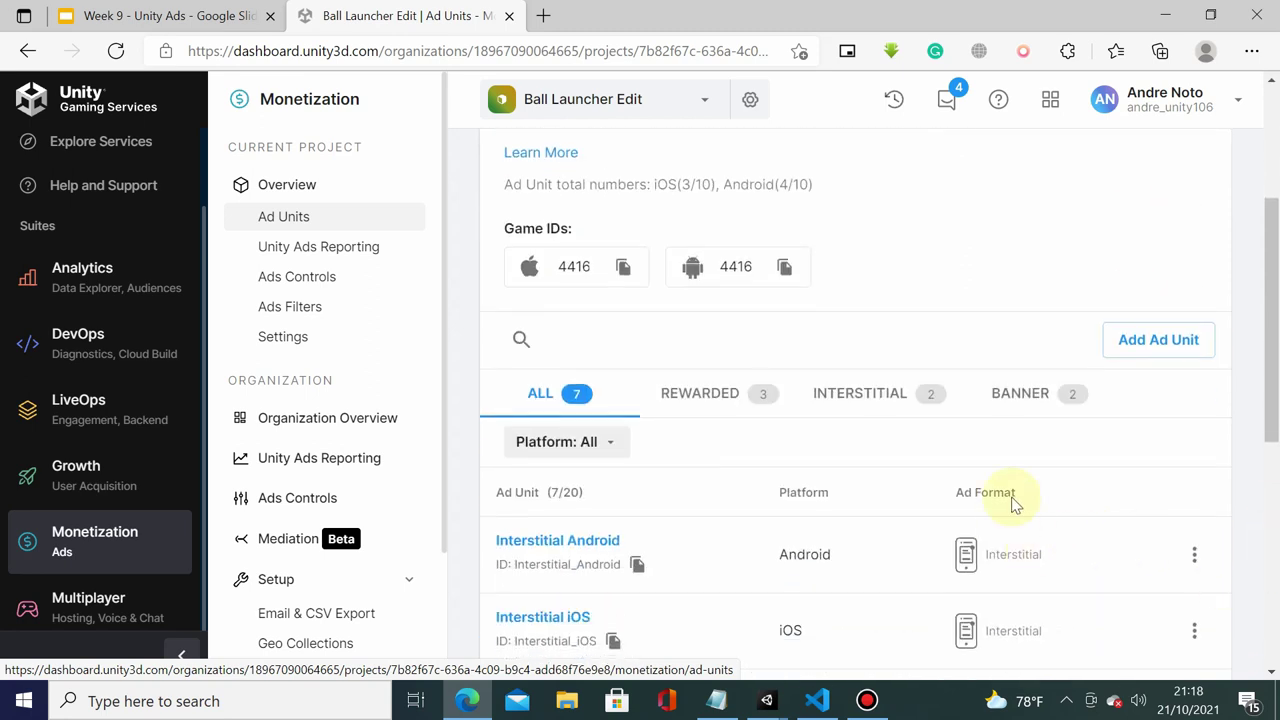
# Start a new ad unit and name it playagain, replacing the taken name 'rewarded'
pyautogui.click(1153, 343)
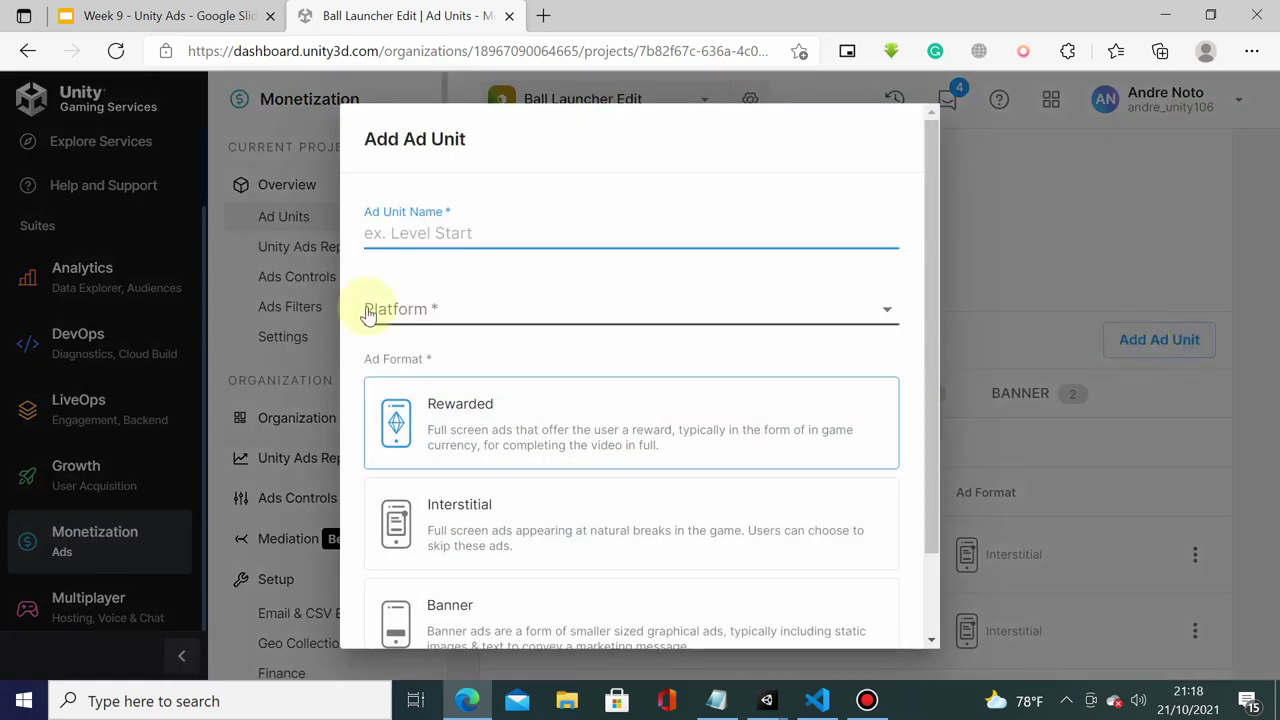
pyautogui.click(389, 233)
pyautogui.write('re')
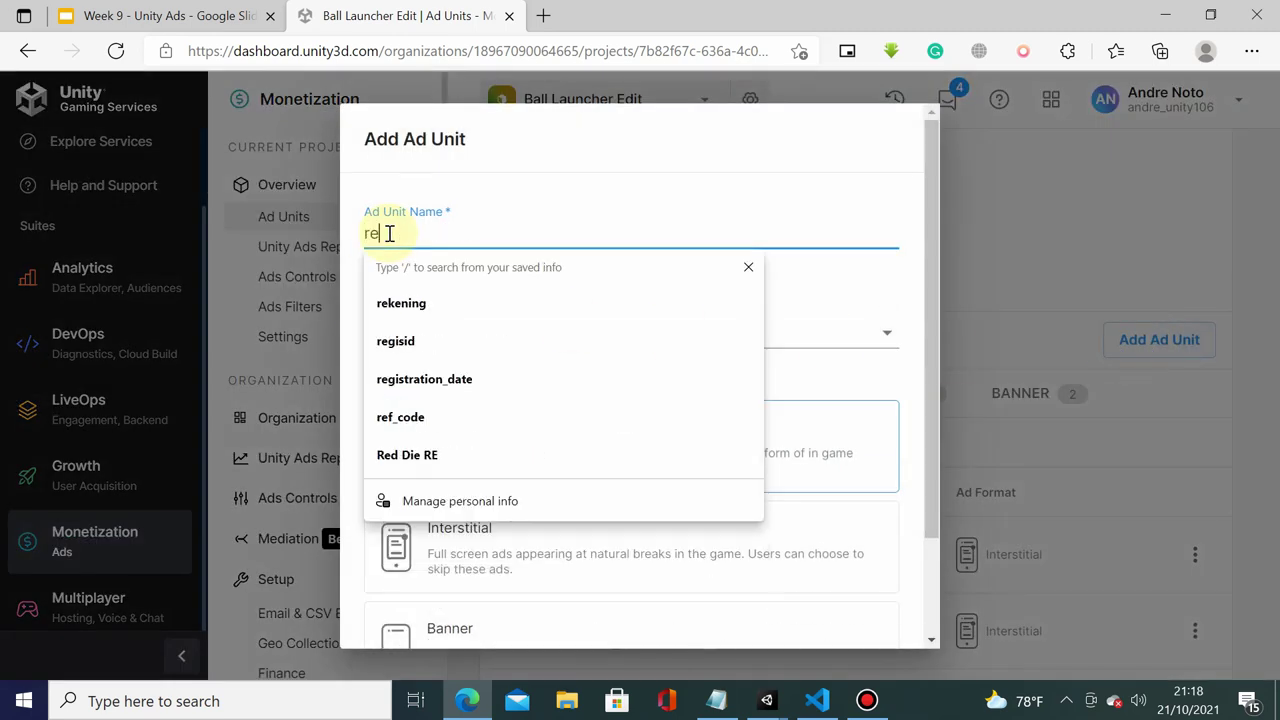
pyautogui.write('warded')
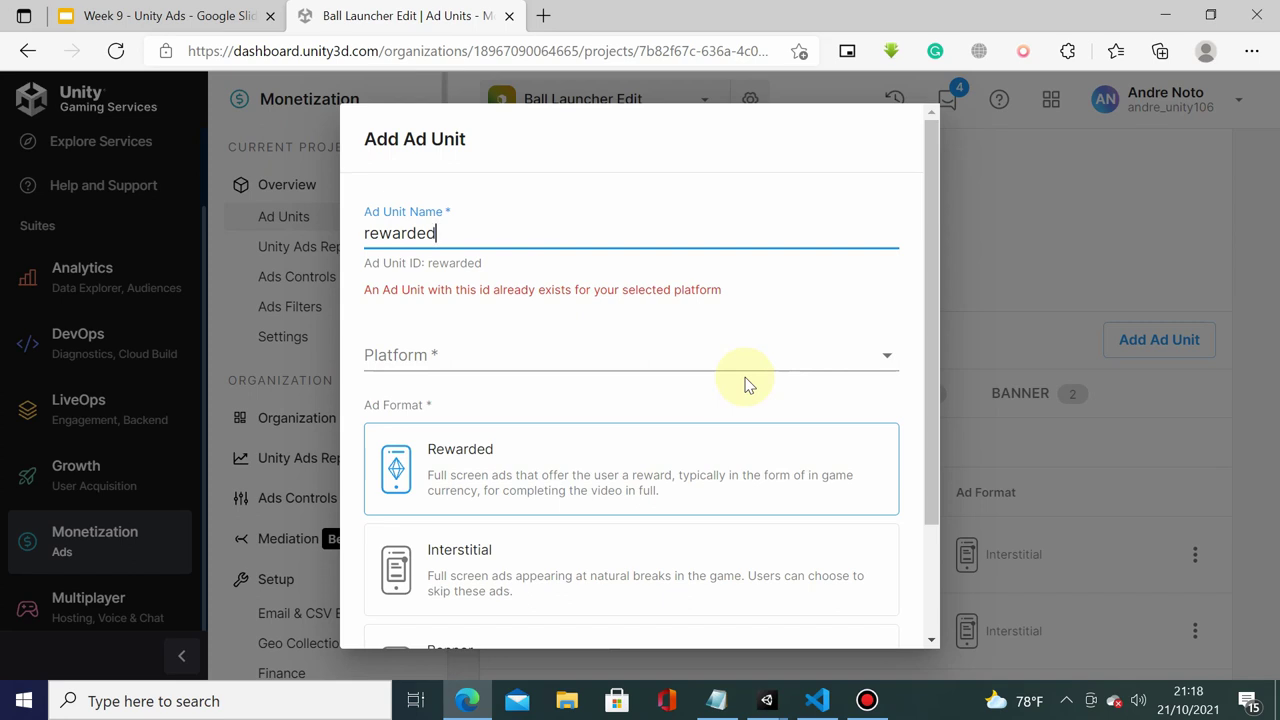
pyautogui.write('8')
pyautogui.press('BackSpace')
pyautogui.write('8')
pyautogui.press('BackSpace')
pyautogui.press('BackSpace')
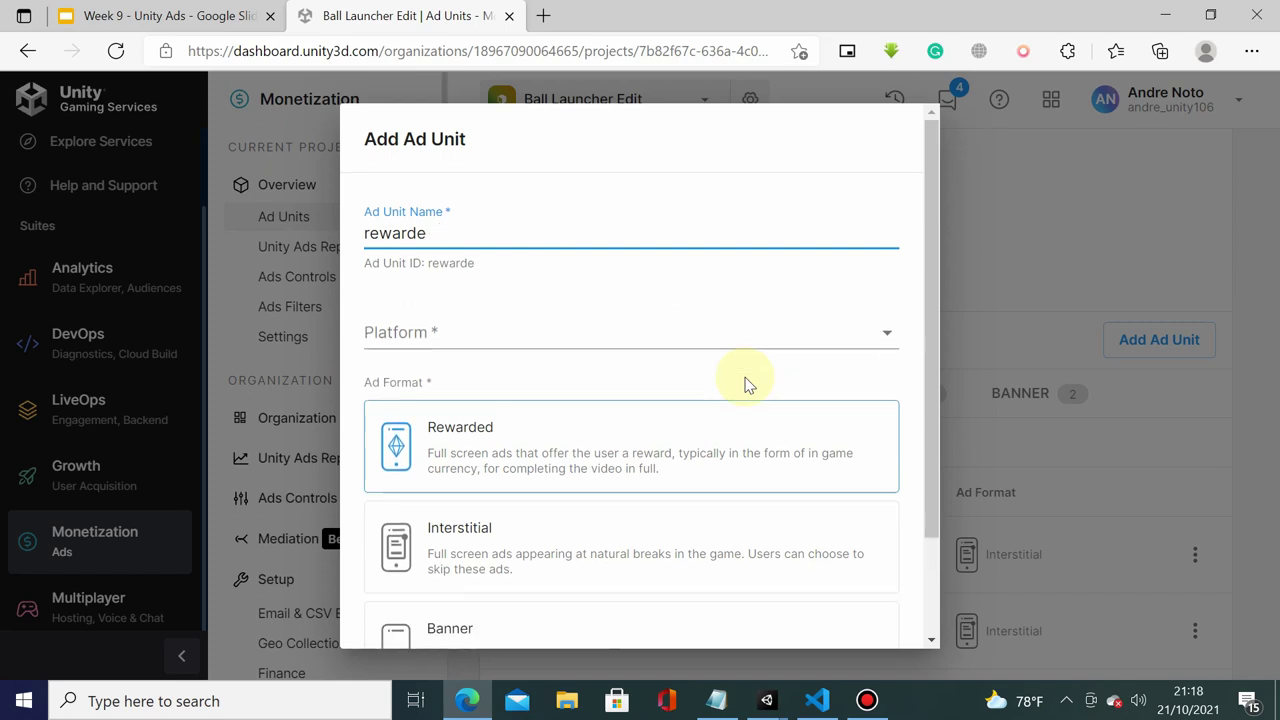
pyautogui.press('BackSpace')
pyautogui.press('BackSpace')
pyautogui.press('BackSpace')
pyautogui.press('BackSpace')
pyautogui.press('BackSpace')
pyautogui.press('BackSpace')
pyautogui.write('ex')
pyautogui.press('BackSpace')
pyautogui.press('BackSpace')
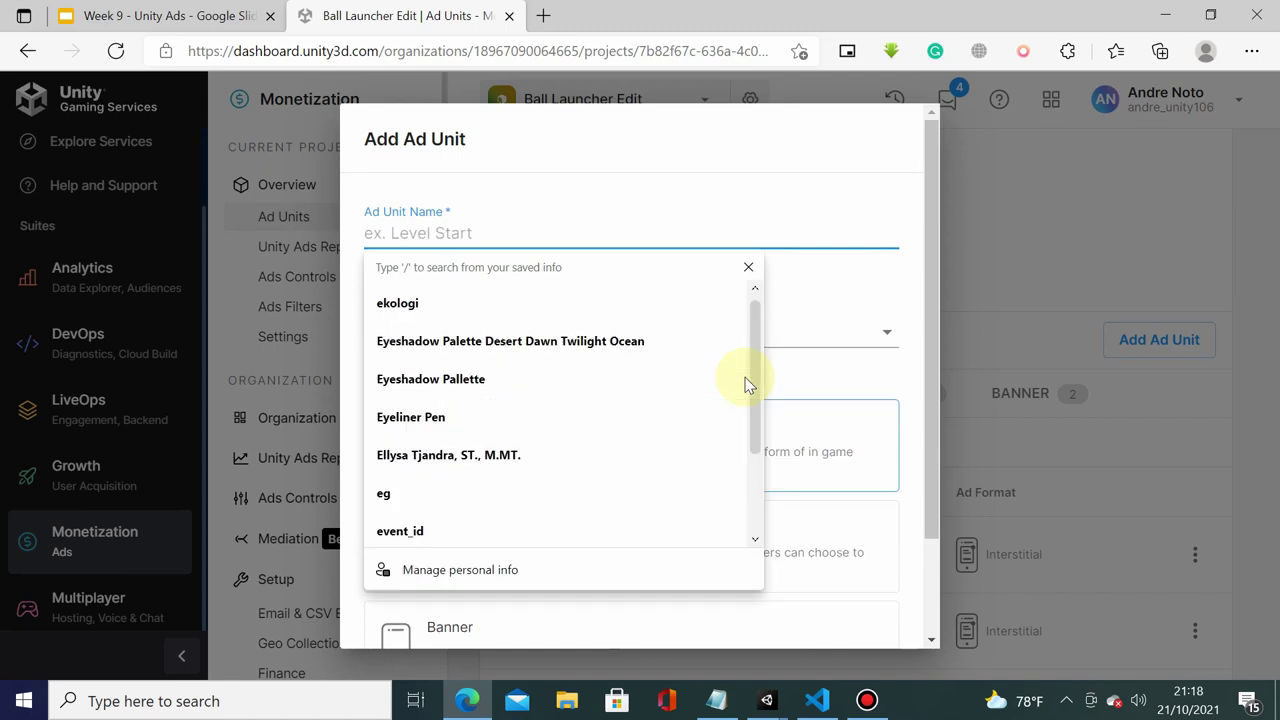
pyautogui.press('Escape')
pyautogui.write('playagain')
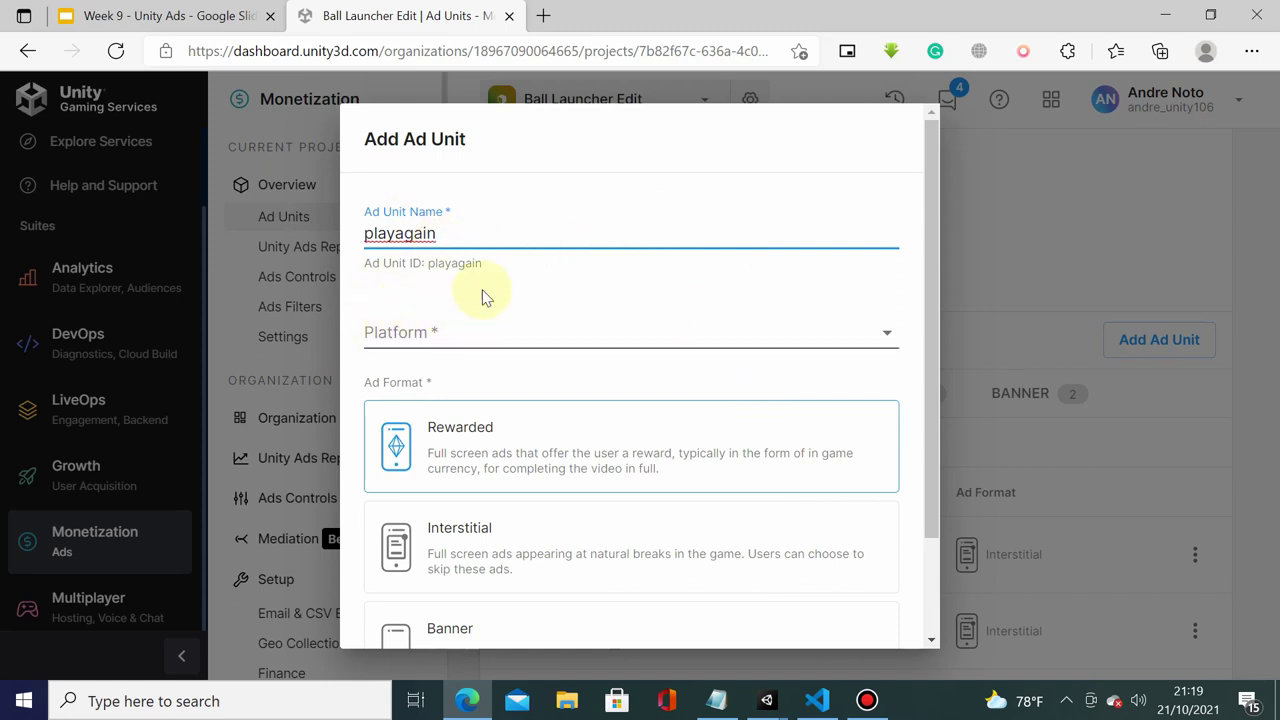
# Set platform Android and format Rewarded, then create the playagain ad unit
pyautogui.scroll(-1, 480, 294)
pyautogui.click(466, 266)
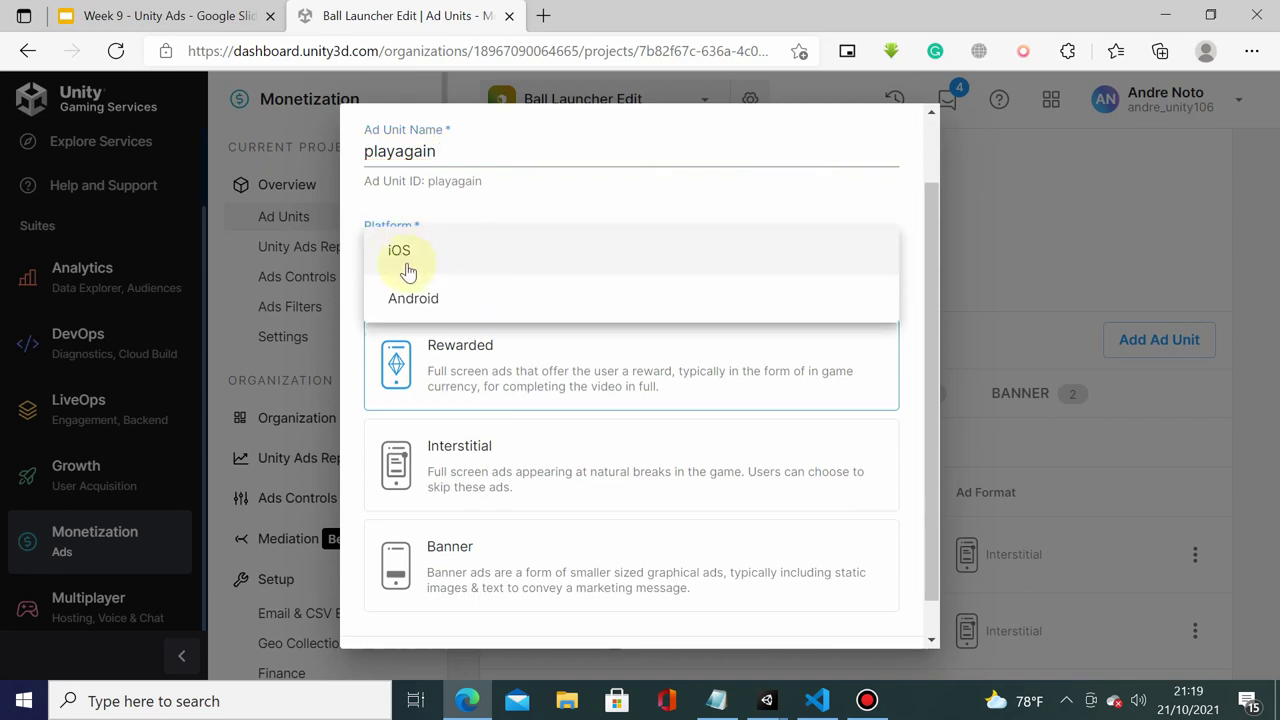
pyautogui.click(414, 298)
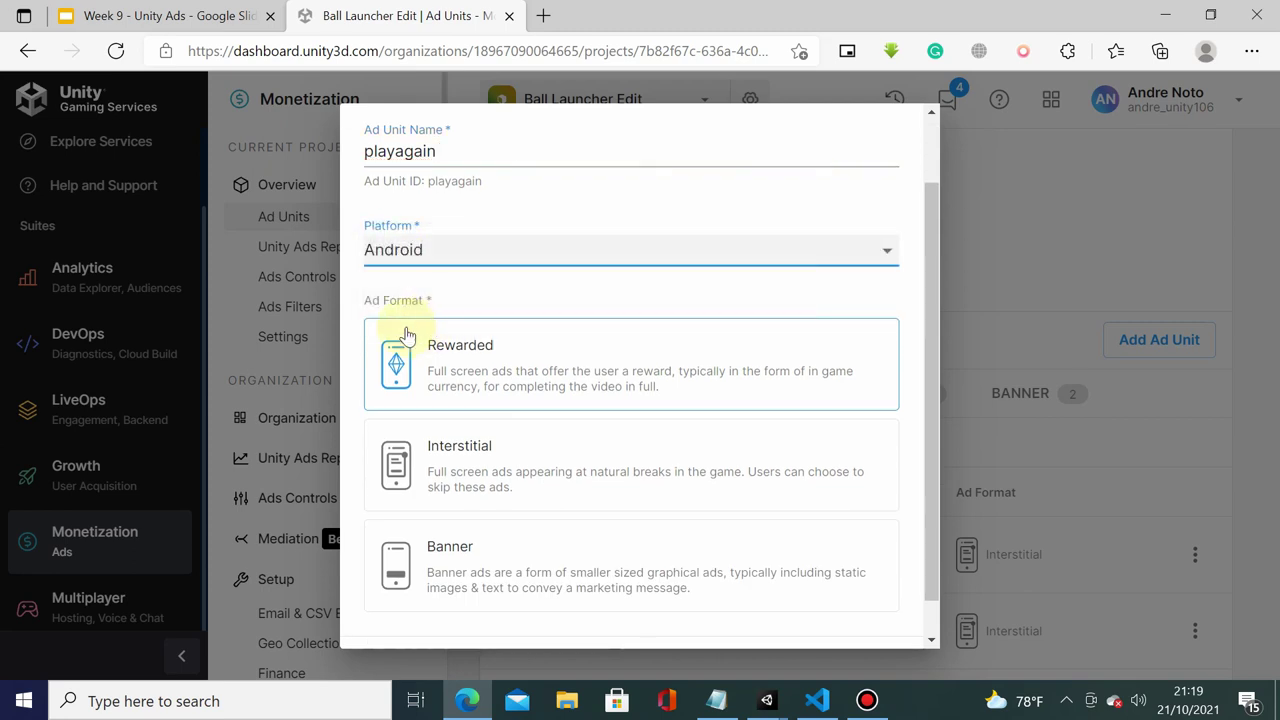
pyautogui.click(473, 244)
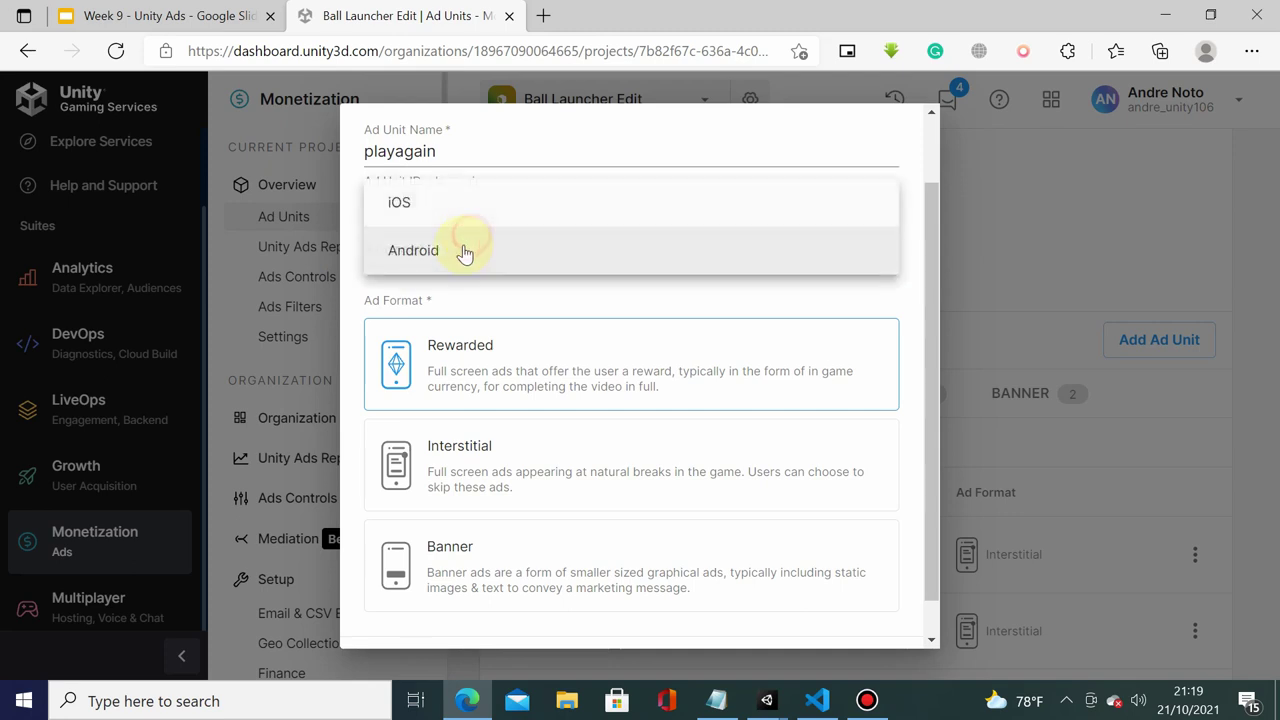
pyautogui.click(460, 274)
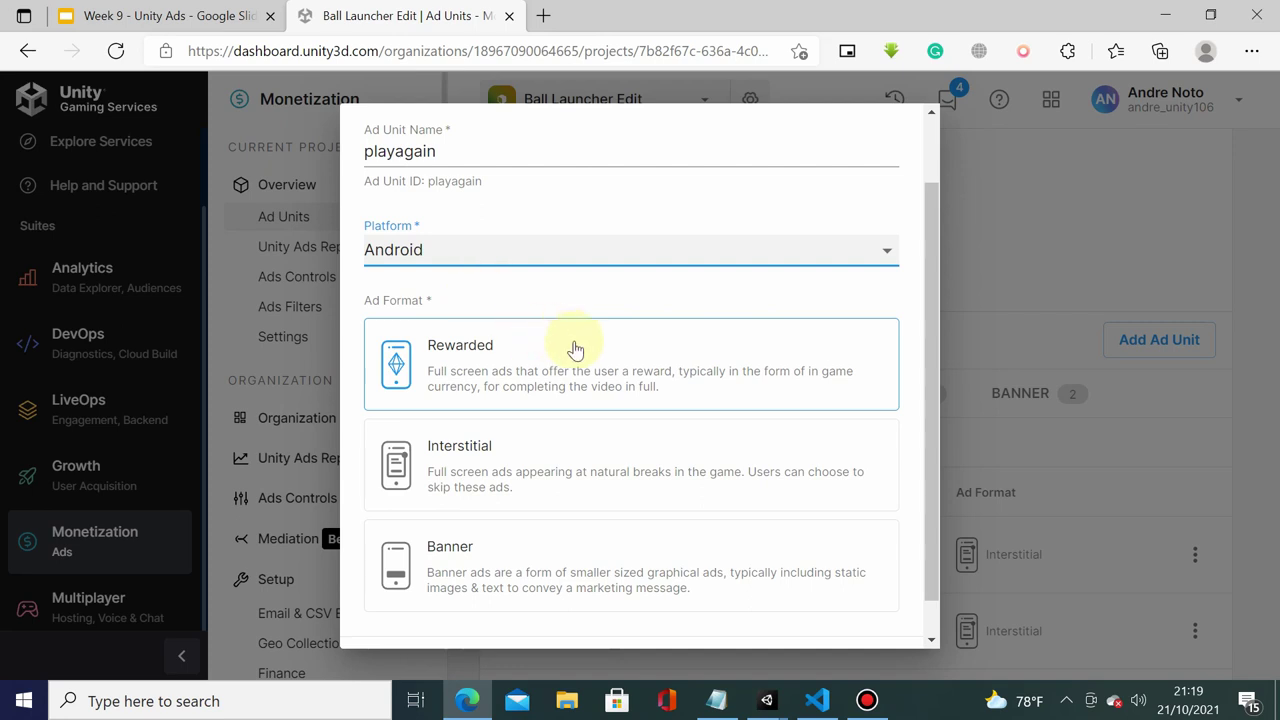
pyautogui.scroll(-1, 578, 355)
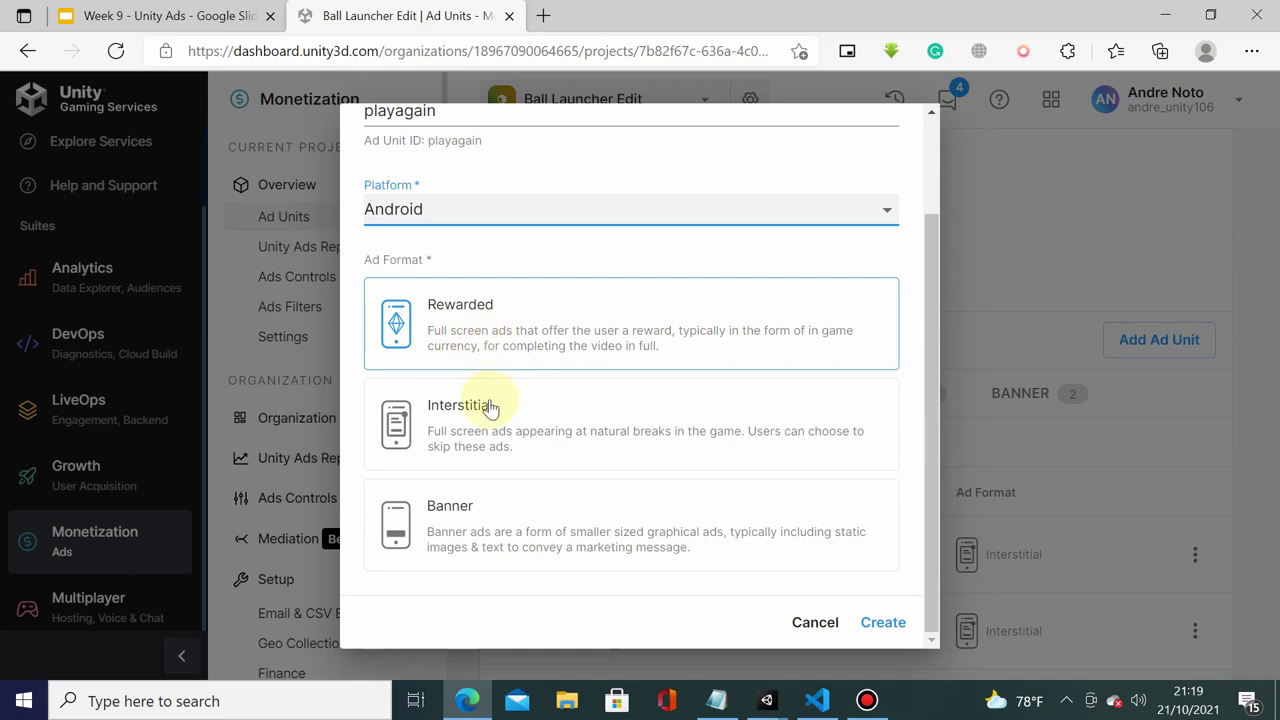
pyautogui.click(533, 418)
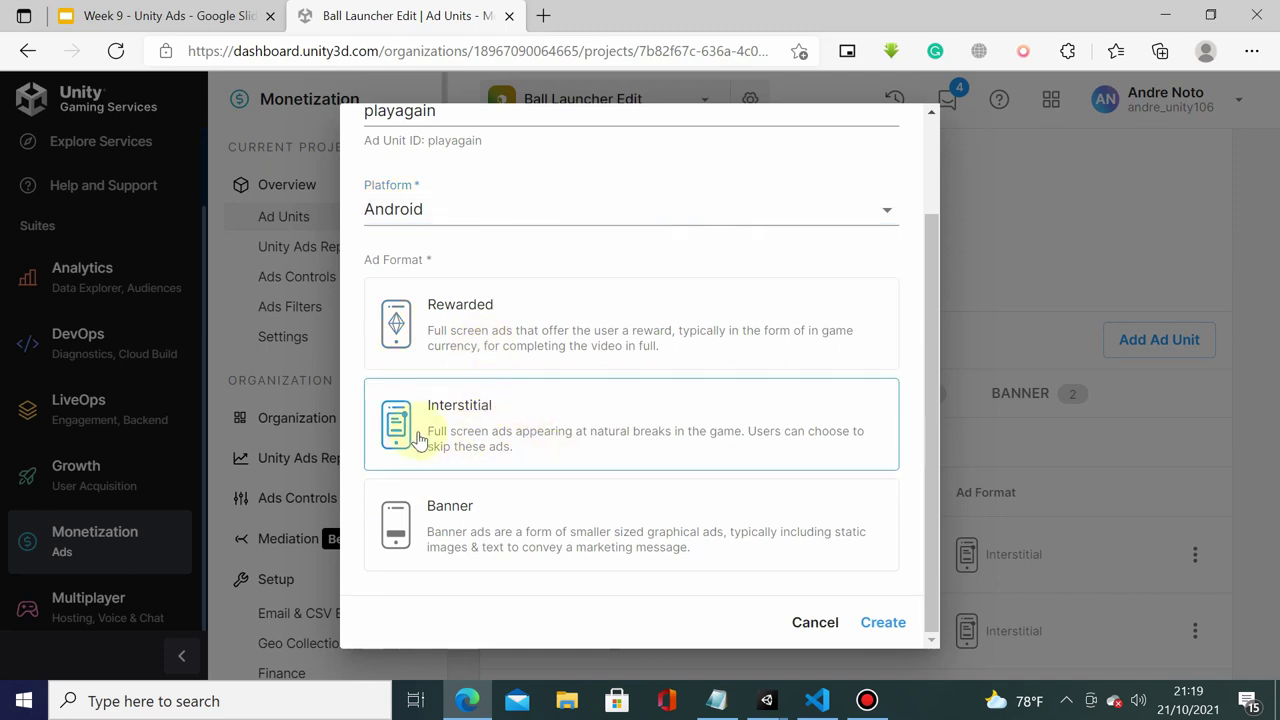
pyautogui.click(498, 340)
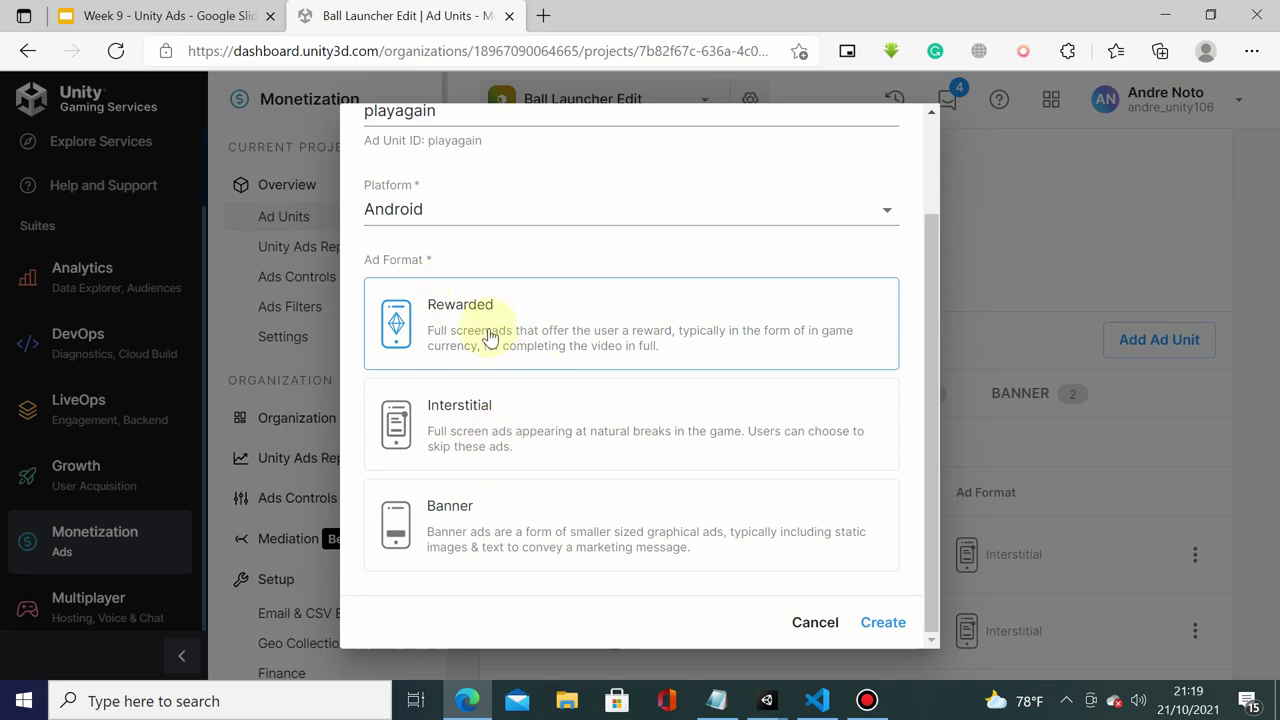
pyautogui.scroll(1, 800, 395)
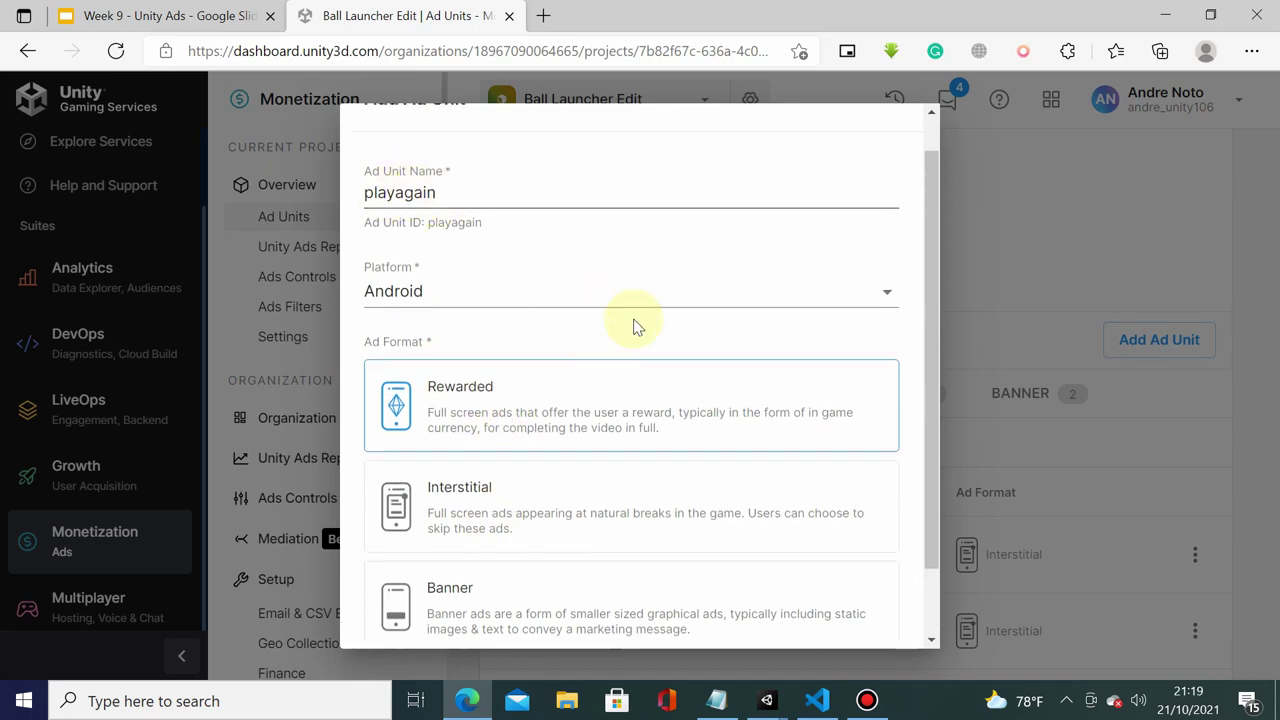
pyautogui.scroll(-1, 880, 480)
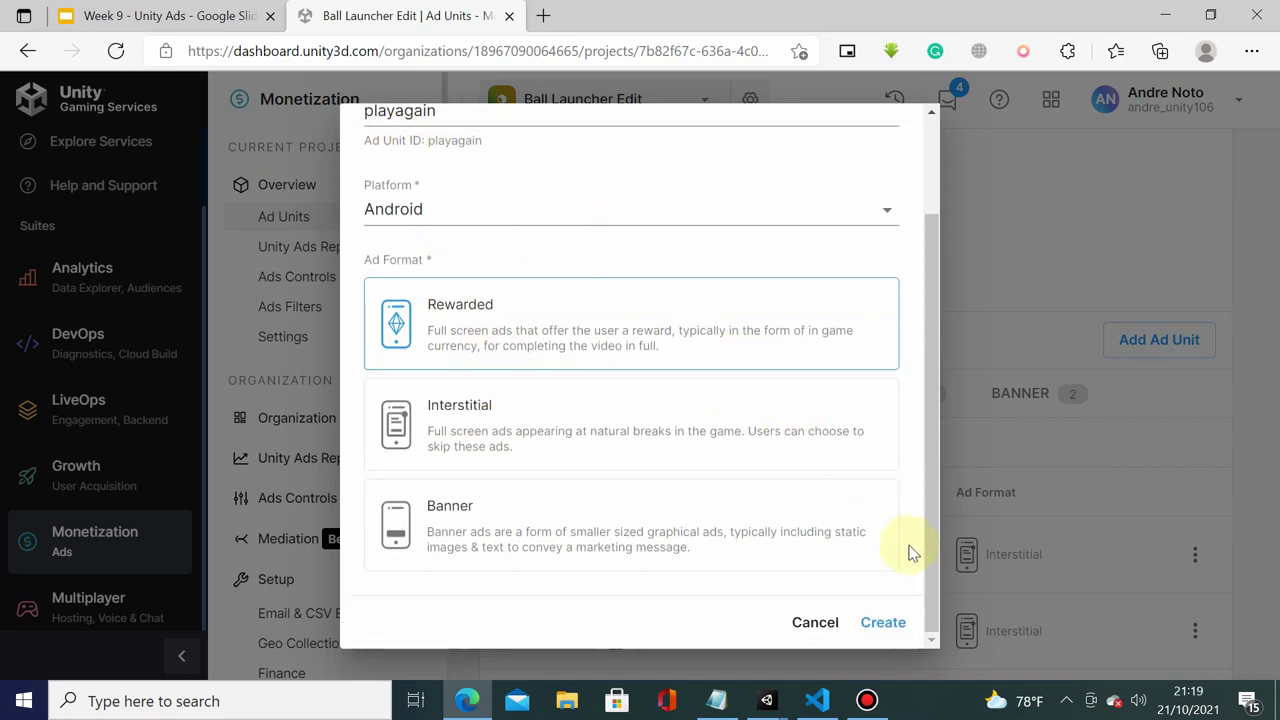
pyautogui.click(887, 627)
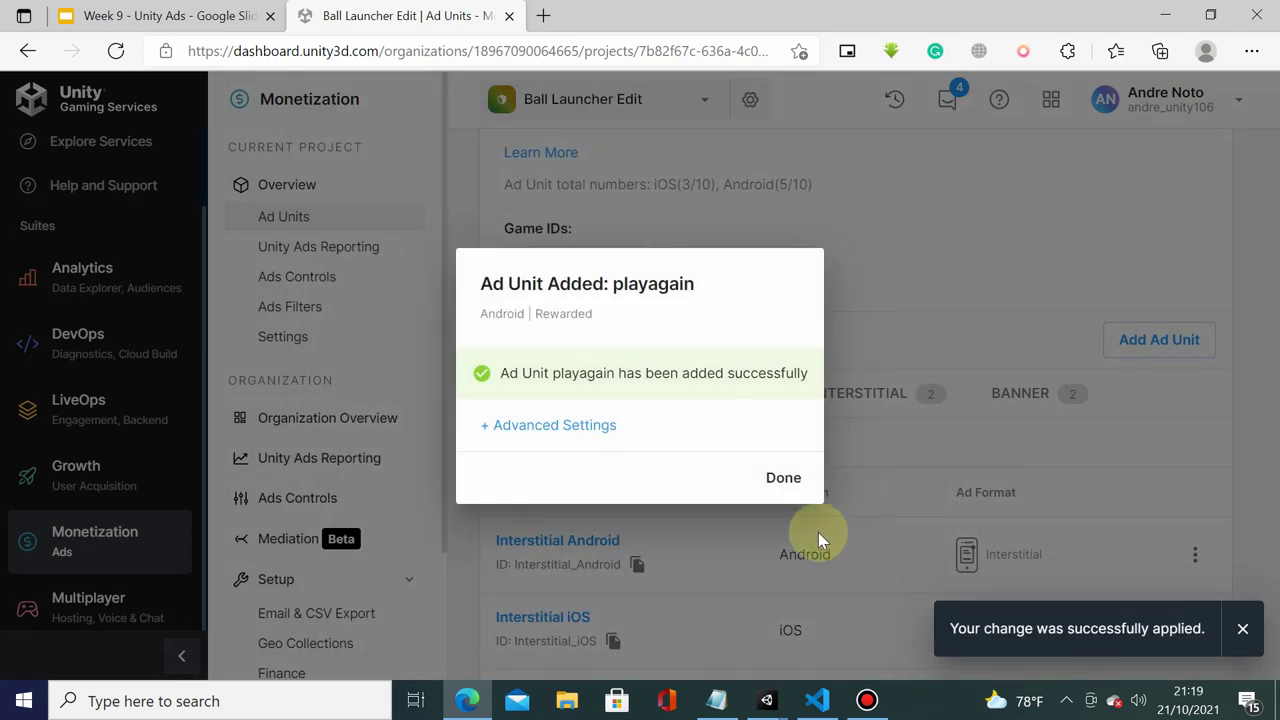
pyautogui.click(784, 480)
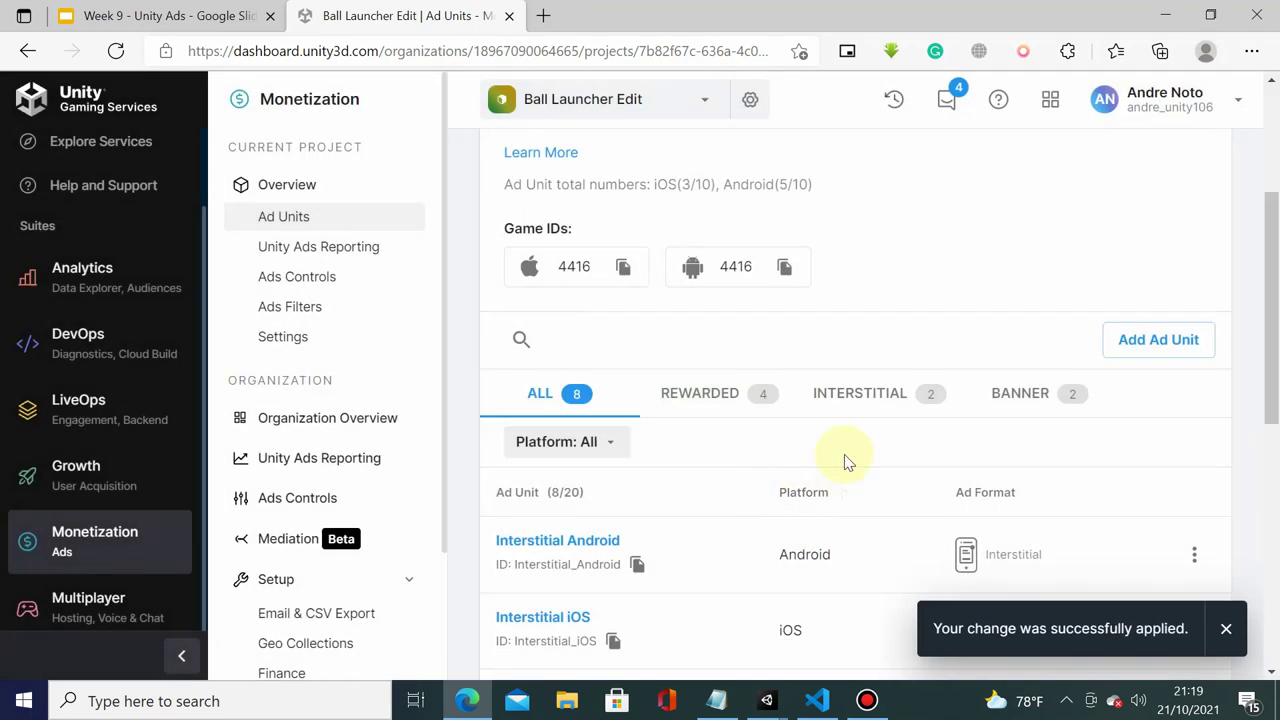
pyautogui.scroll(-4, 800, 470)
pyautogui.scroll(-2, 700, 540)
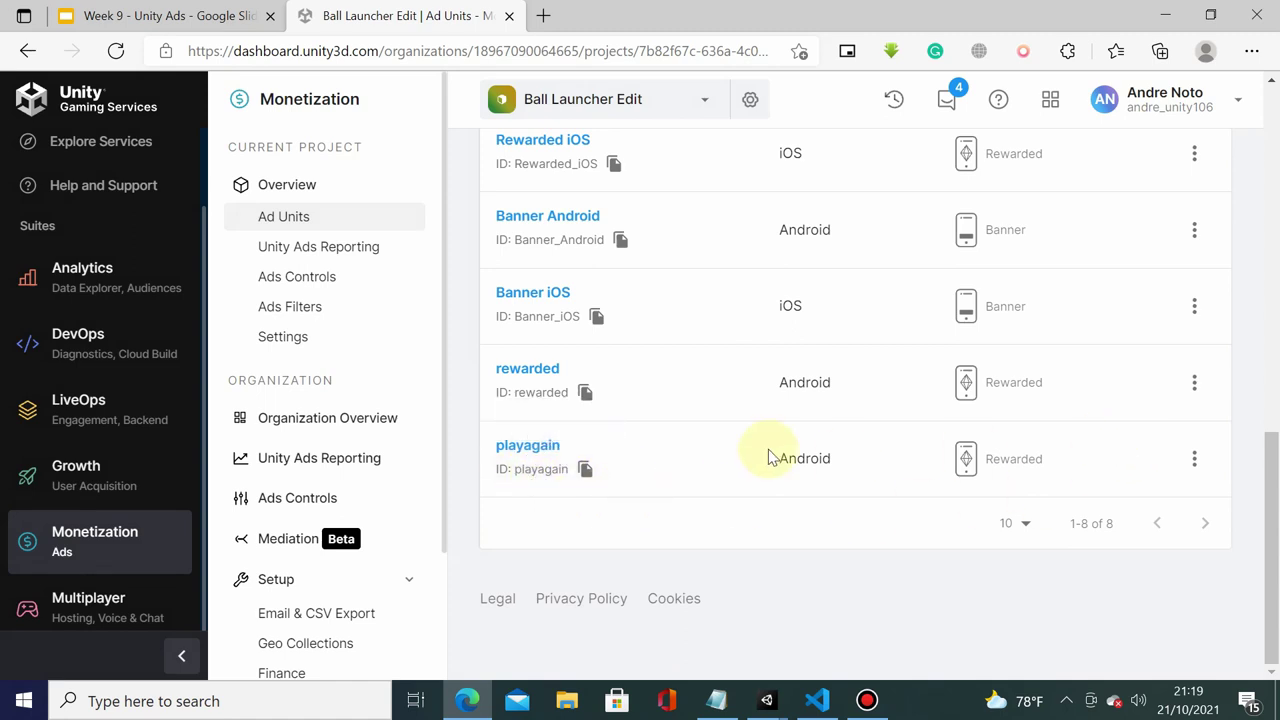
# Open the settings page of the playagain ad unit
pyautogui.click(1194, 460)
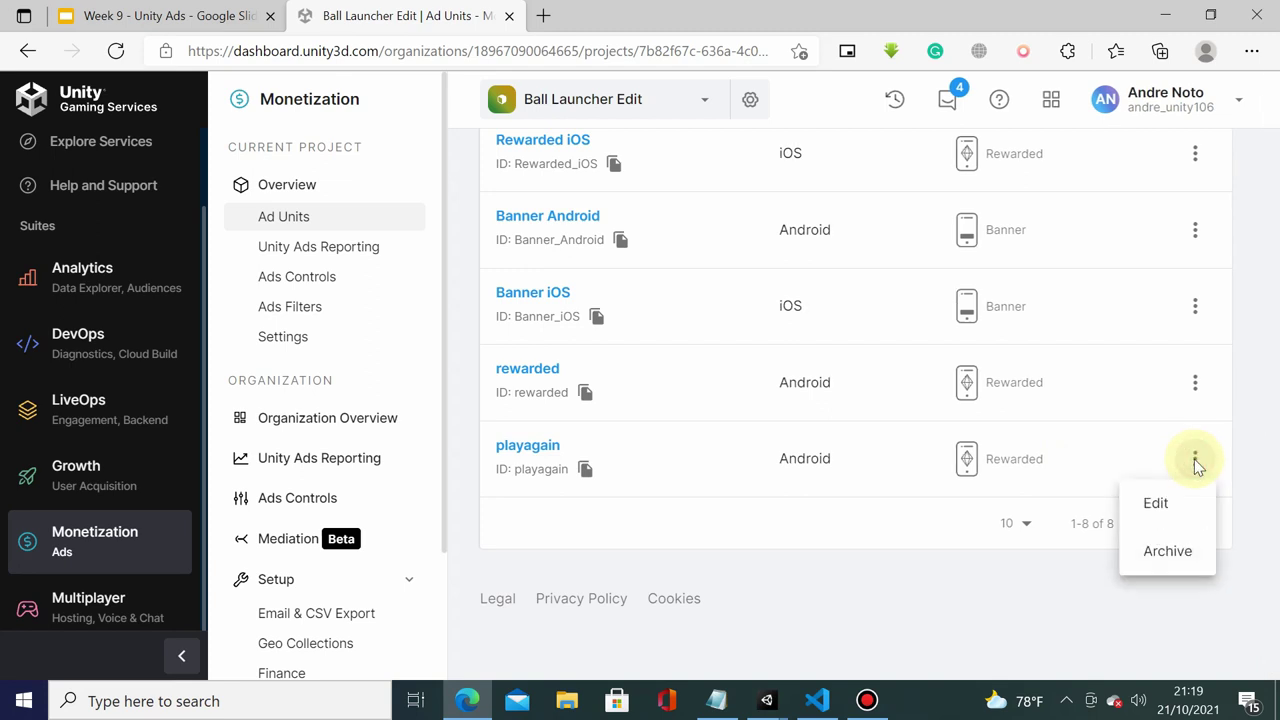
pyautogui.click(1160, 505)
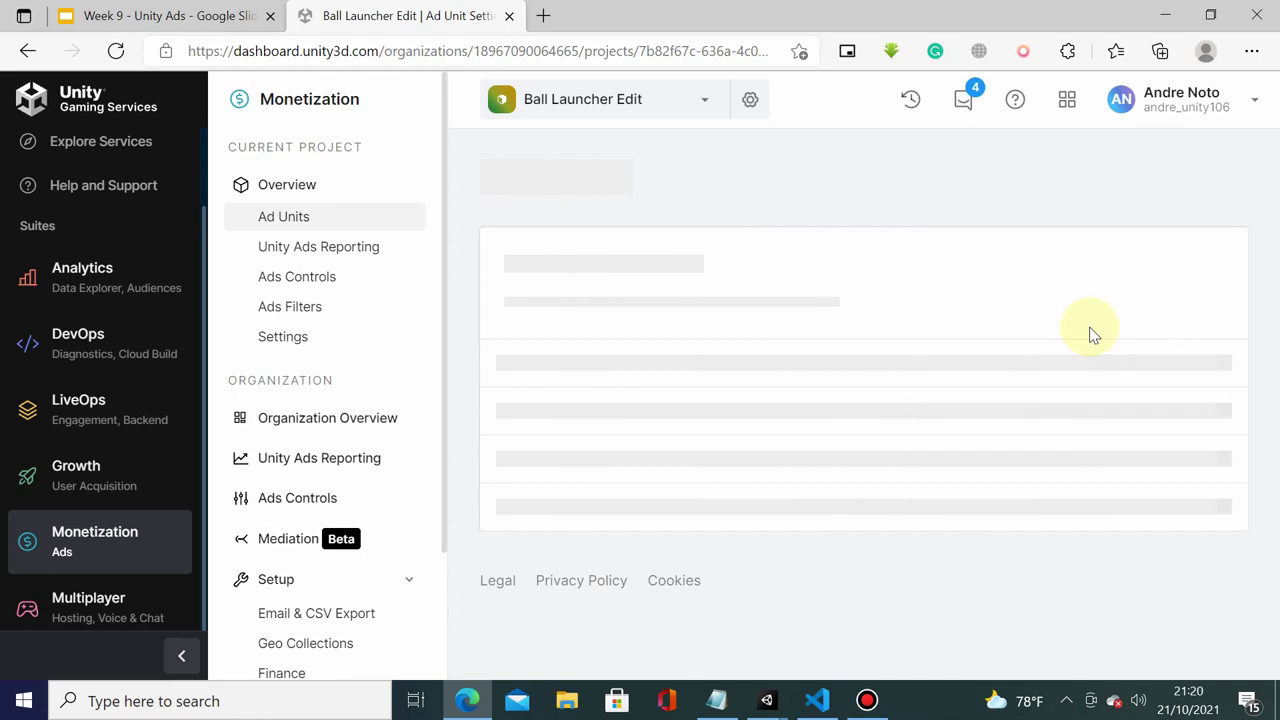
pyautogui.scroll(-2, 1000, 395)
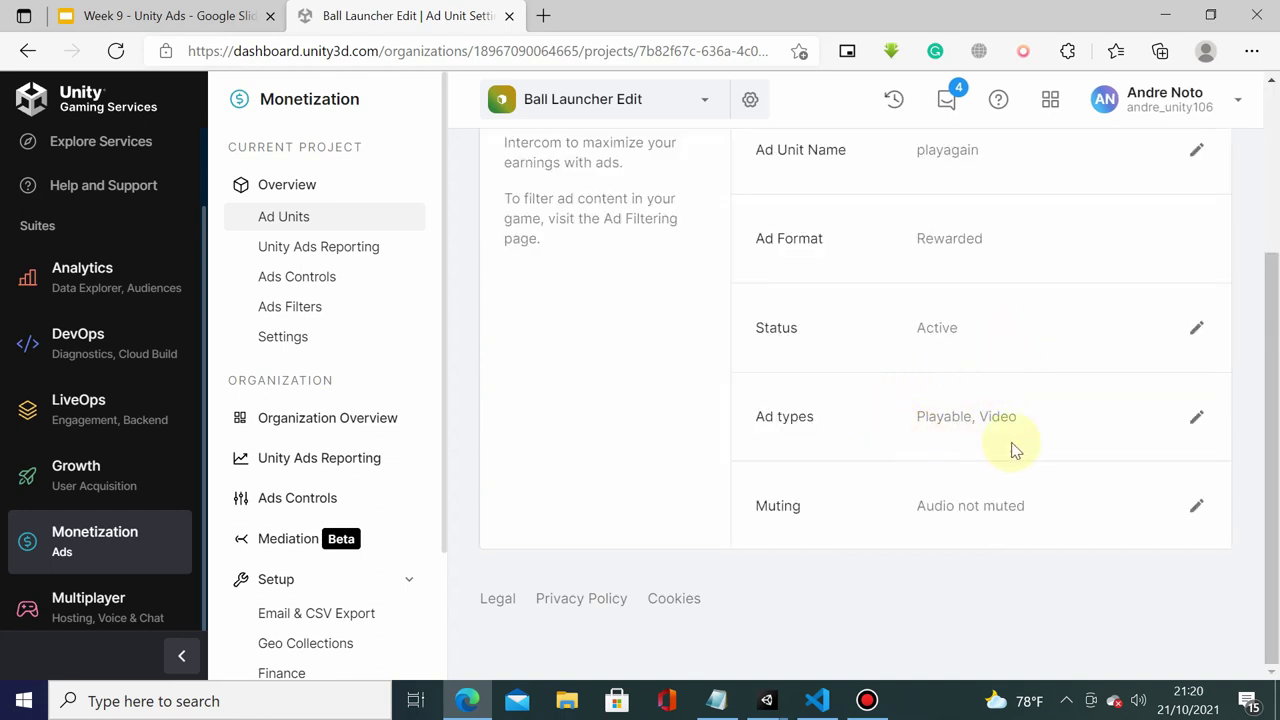
pyautogui.scroll(1, 1040, 335)
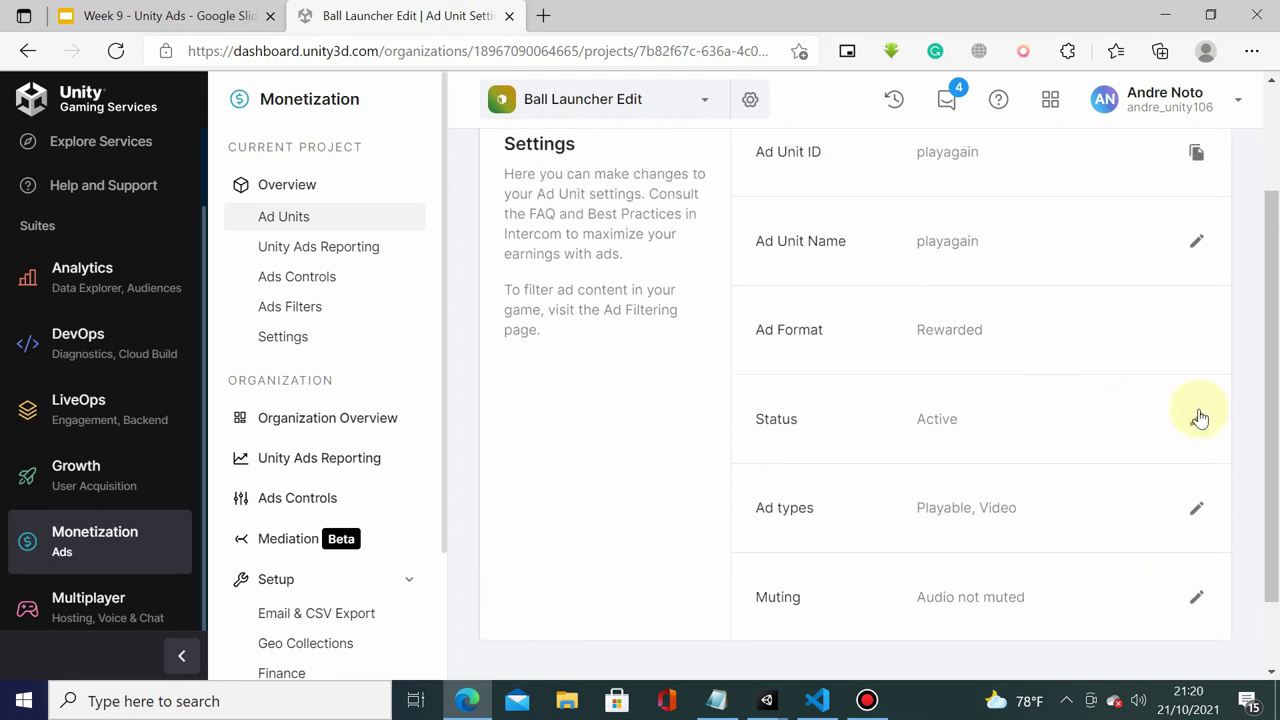
# Cancel the ad types and audio muting edits, keeping Playable, Video and audio unmuted
pyautogui.click(1197, 509)
pyautogui.scroll(-2, 1094, 517)
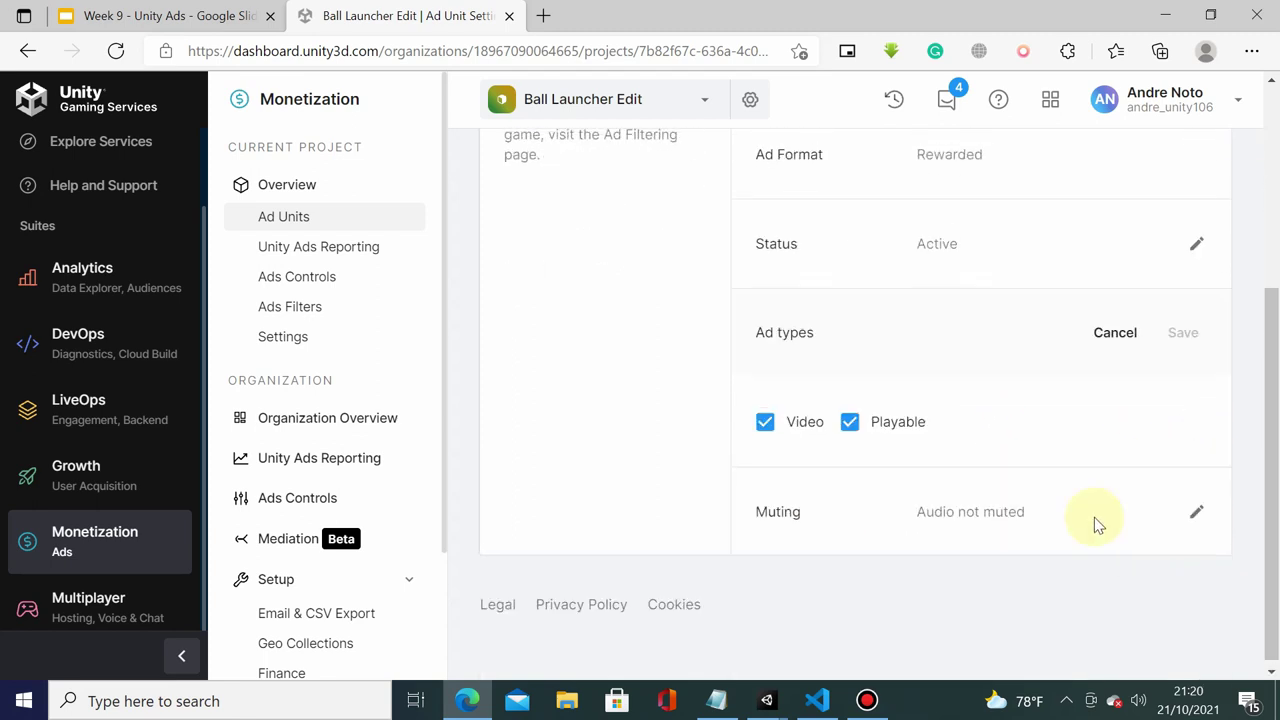
pyautogui.click(1195, 512)
pyautogui.scroll(3, 1110, 440)
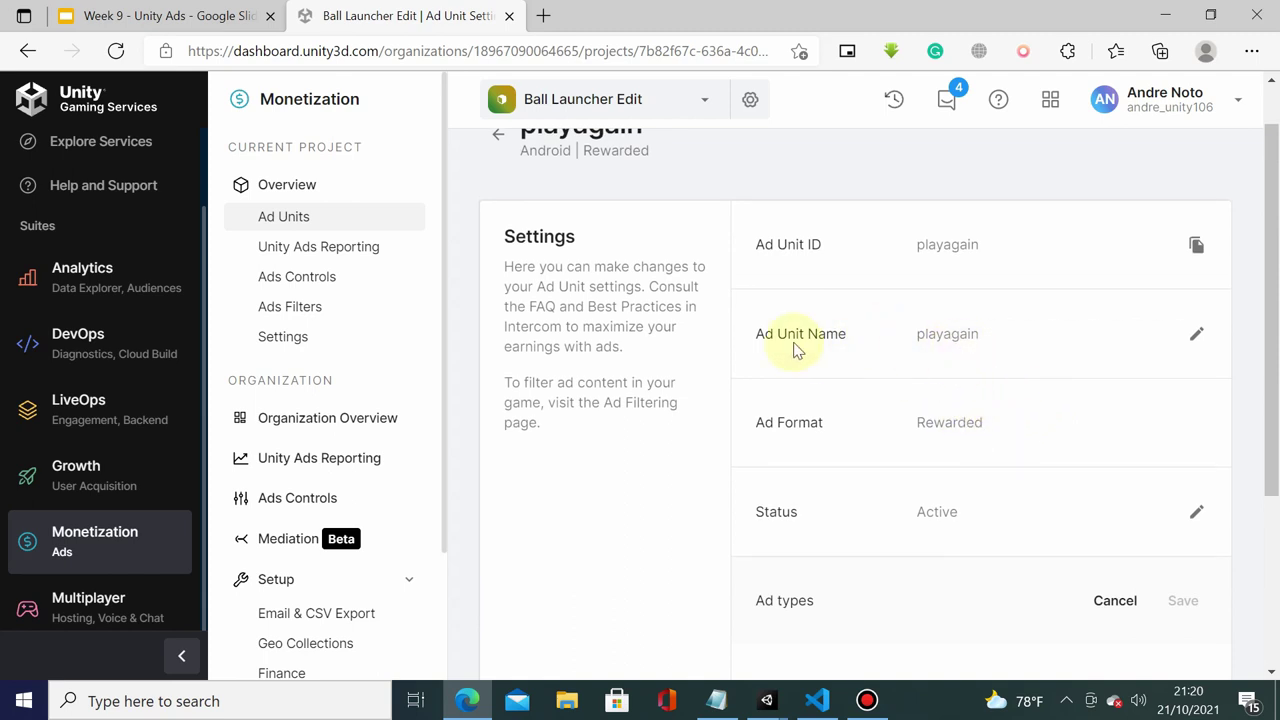
pyautogui.scroll(-2, 820, 402)
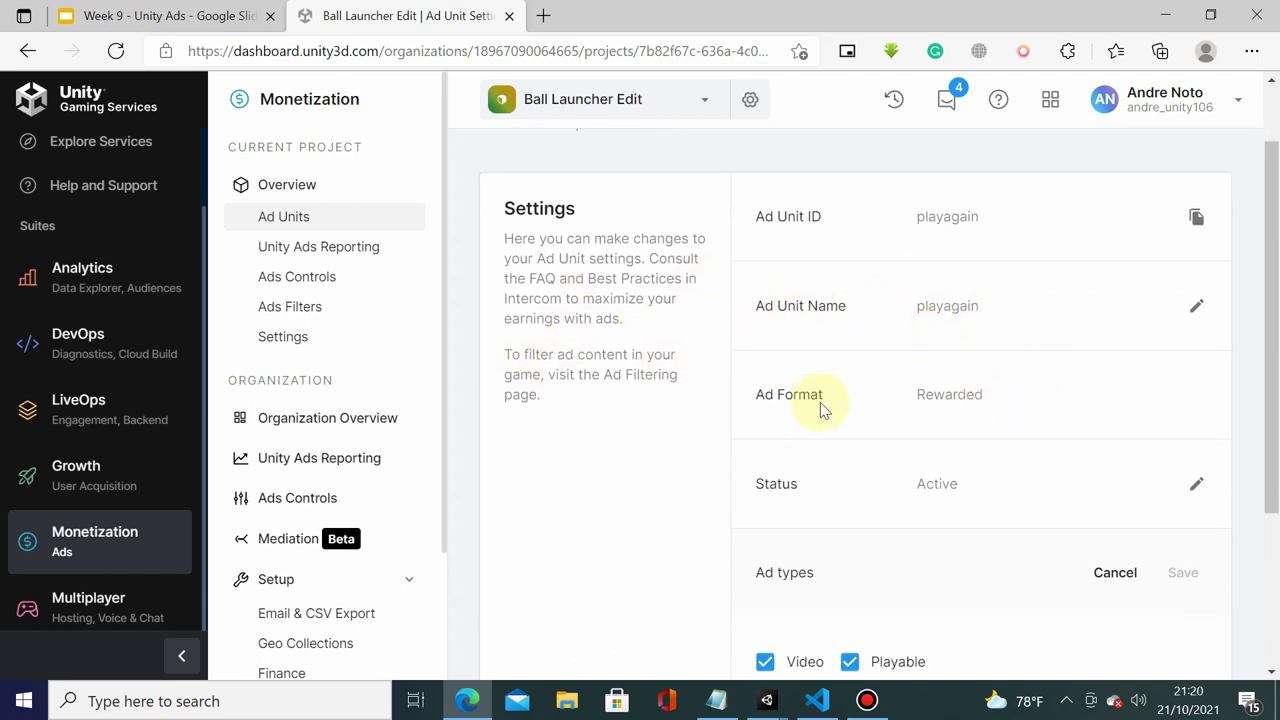
pyautogui.scroll(-1, 1040, 410)
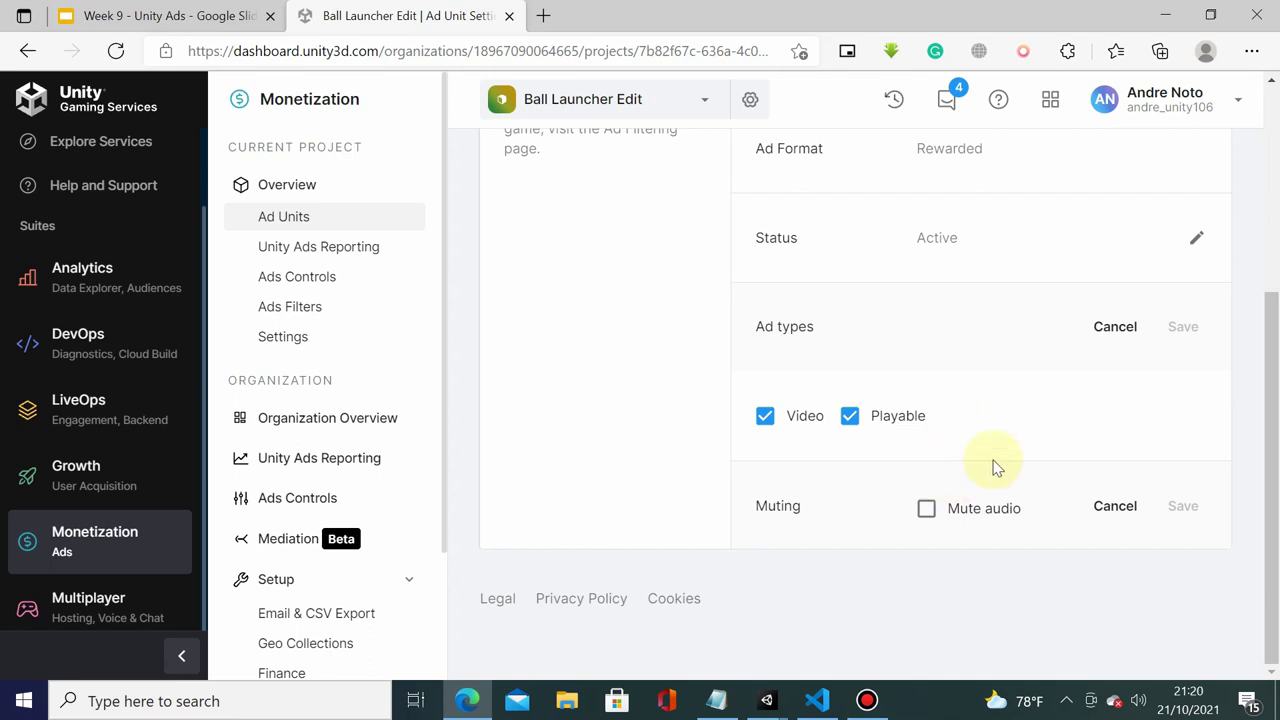
pyautogui.click(926, 512)
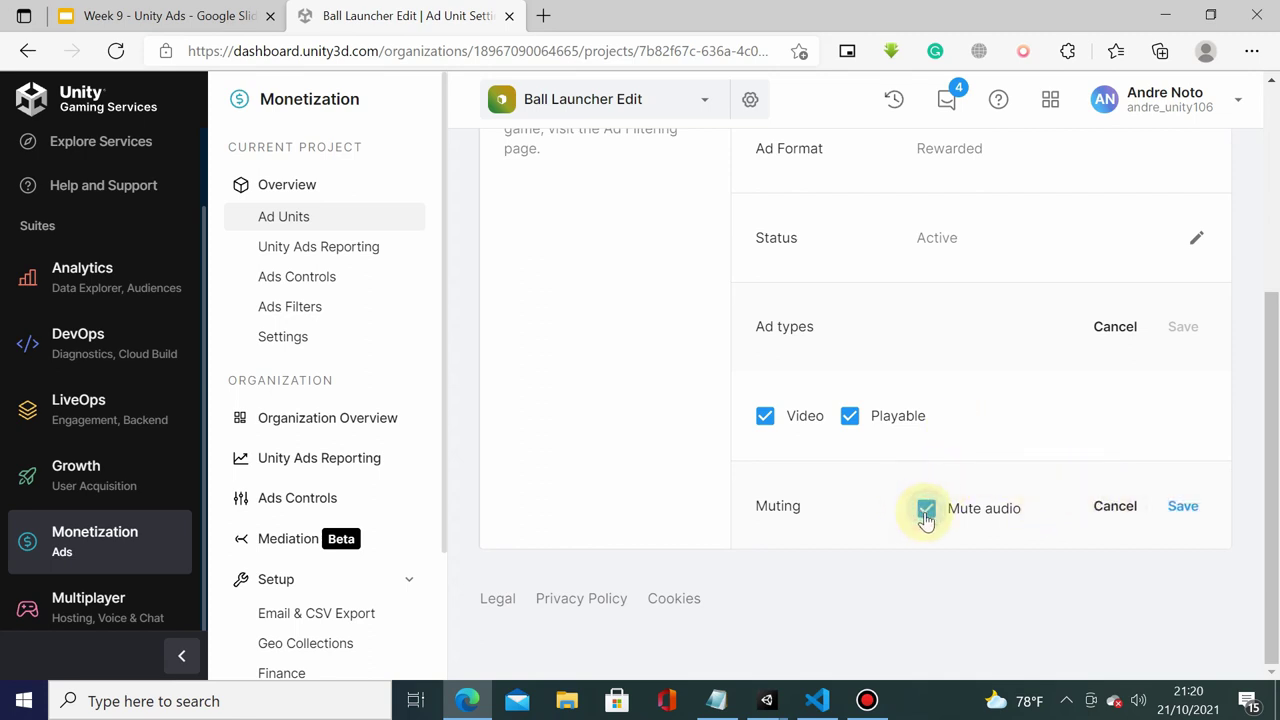
pyautogui.click(926, 512)
pyautogui.click(1105, 506)
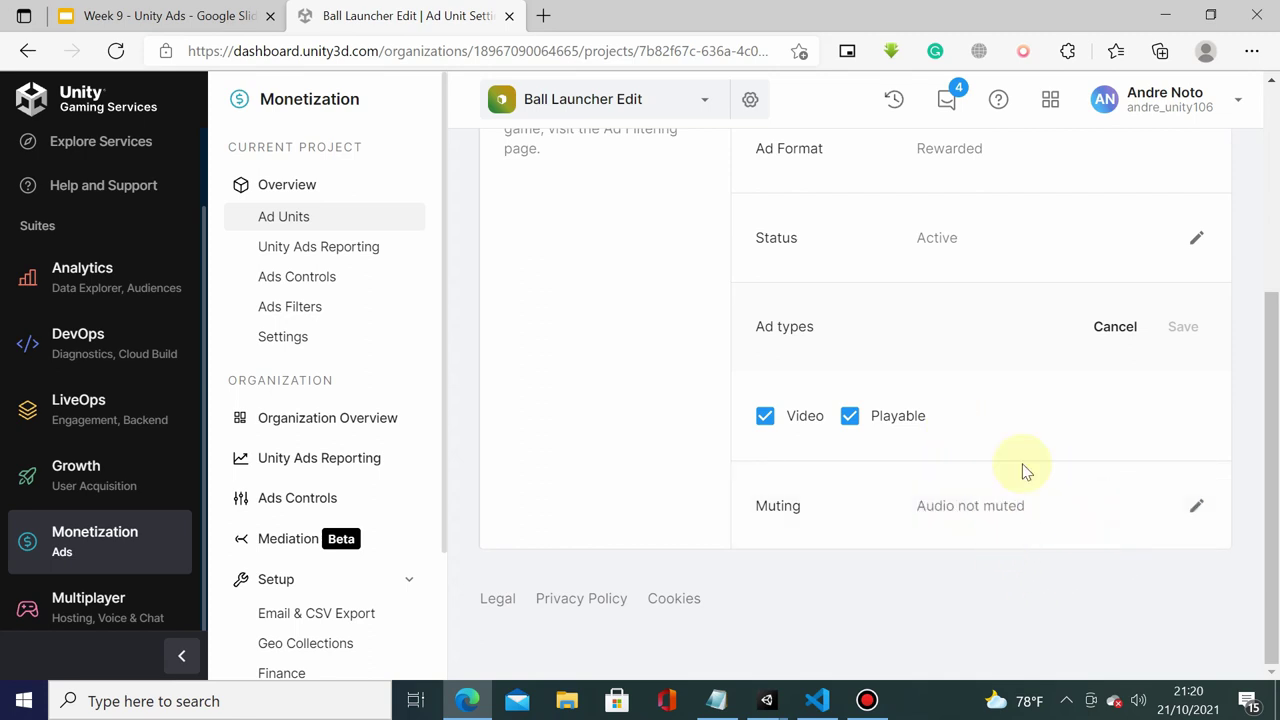
pyautogui.scroll(1, 1060, 410)
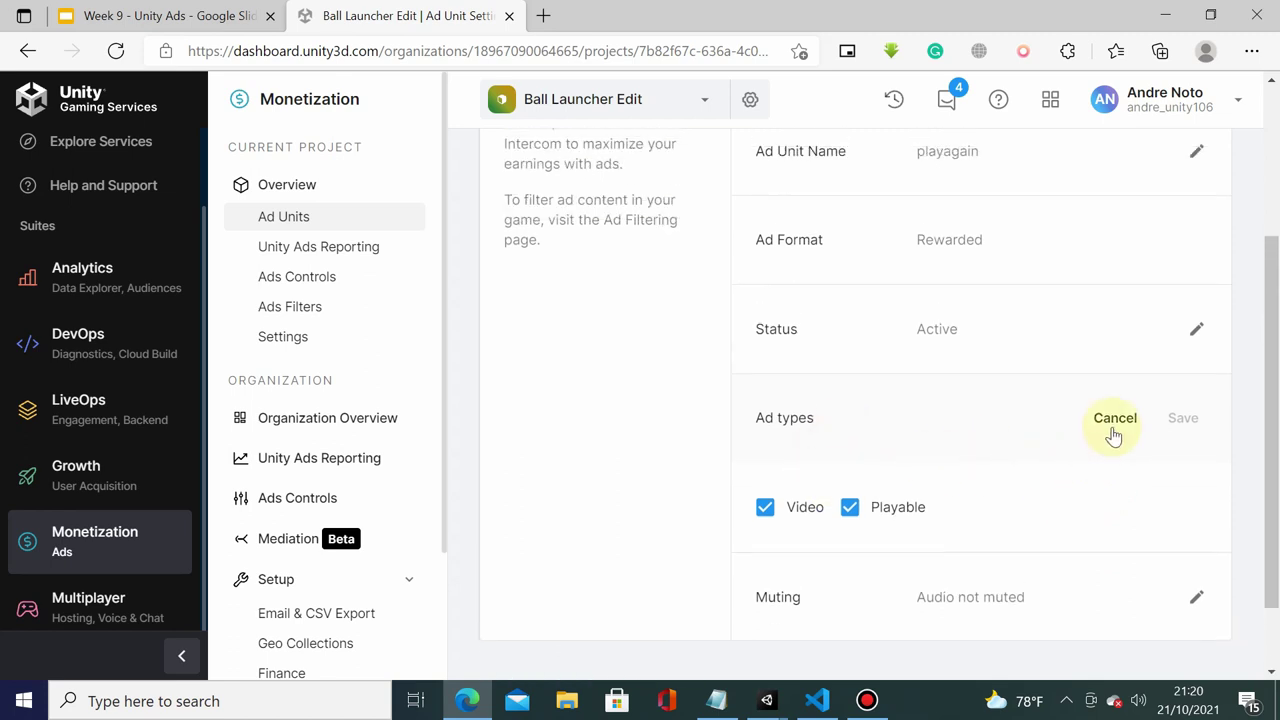
pyautogui.scroll(1, 1020, 450)
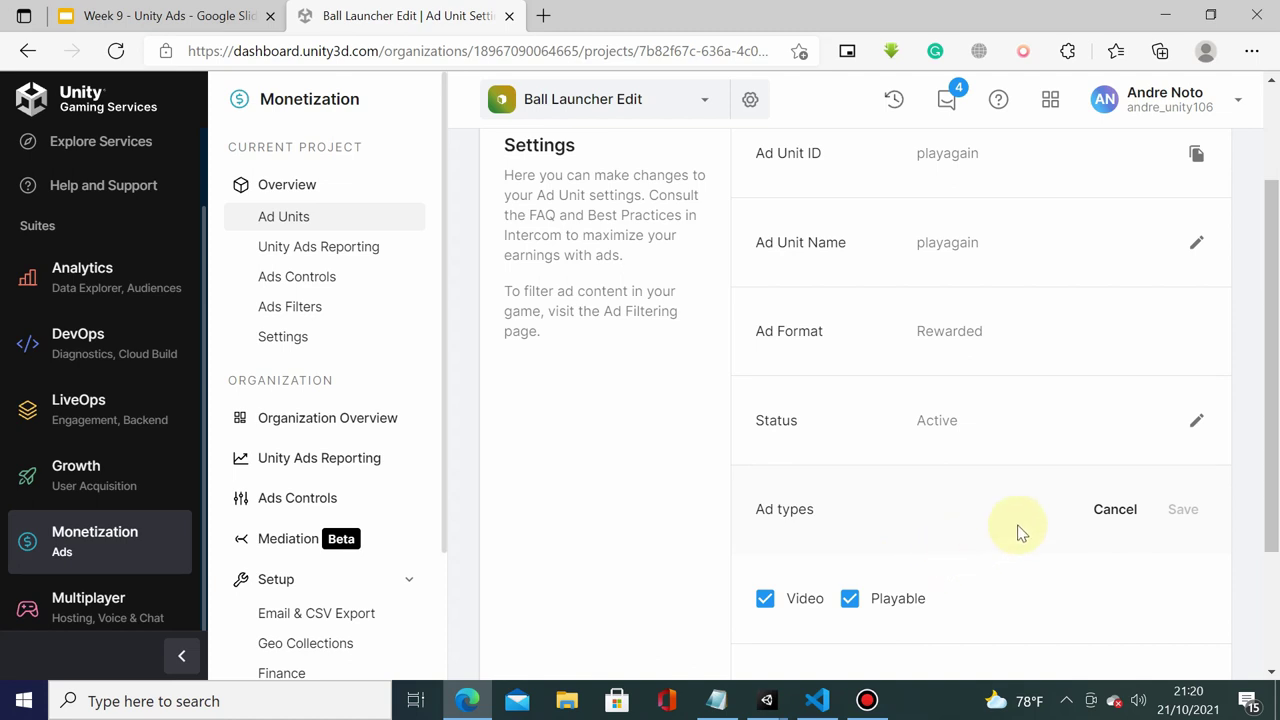
pyautogui.click(1112, 510)
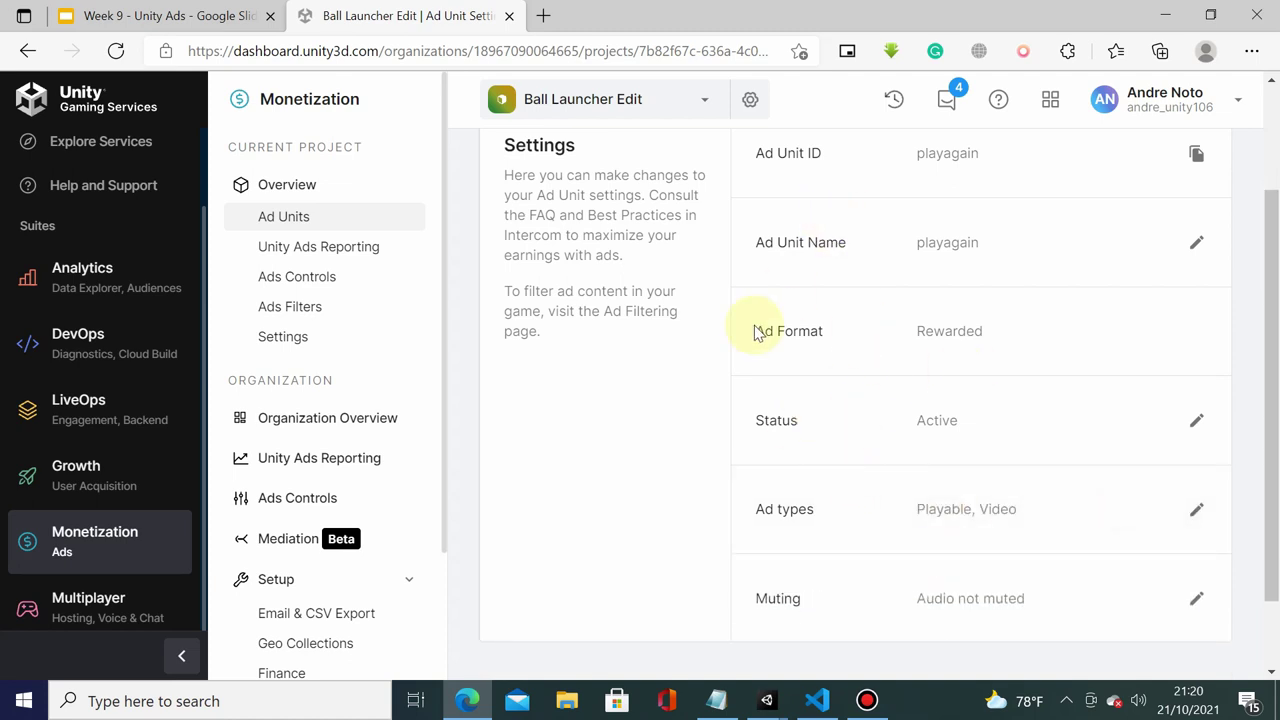
pyautogui.scroll(1, 757, 333)
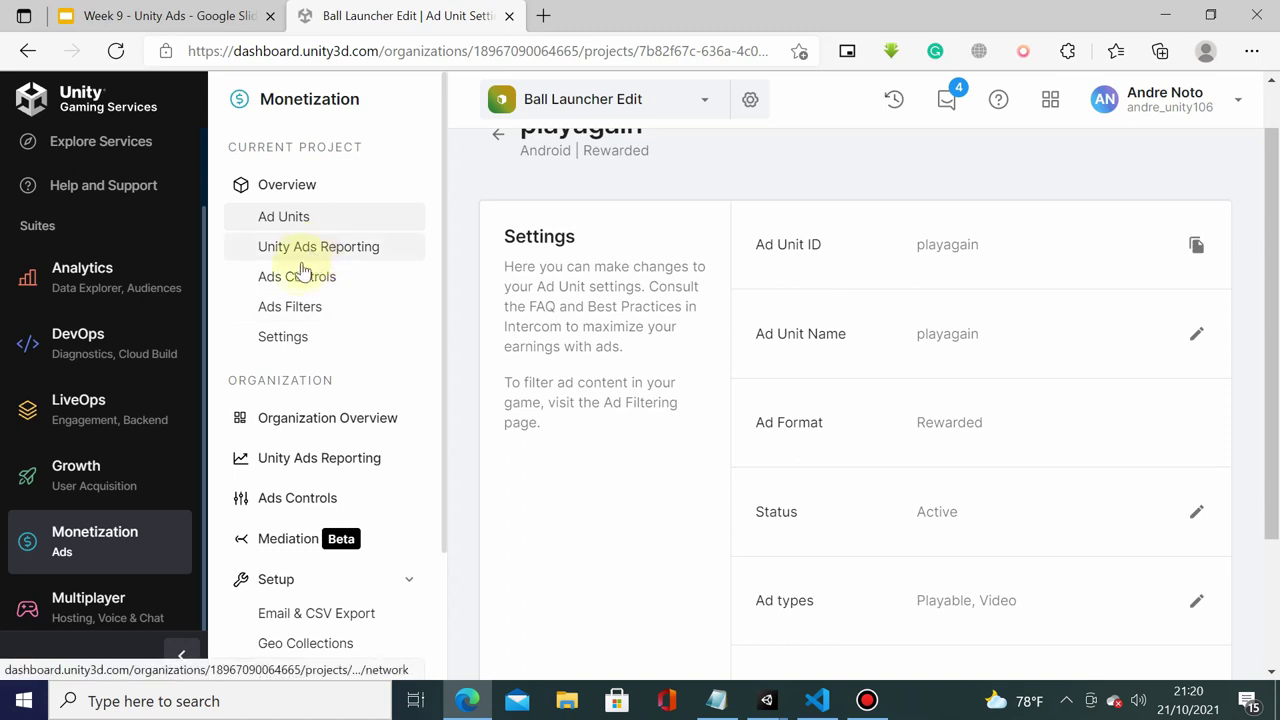
# Open Ad Filters and keep the Google Play Store age limit at Show all ads
pyautogui.click(328, 316)
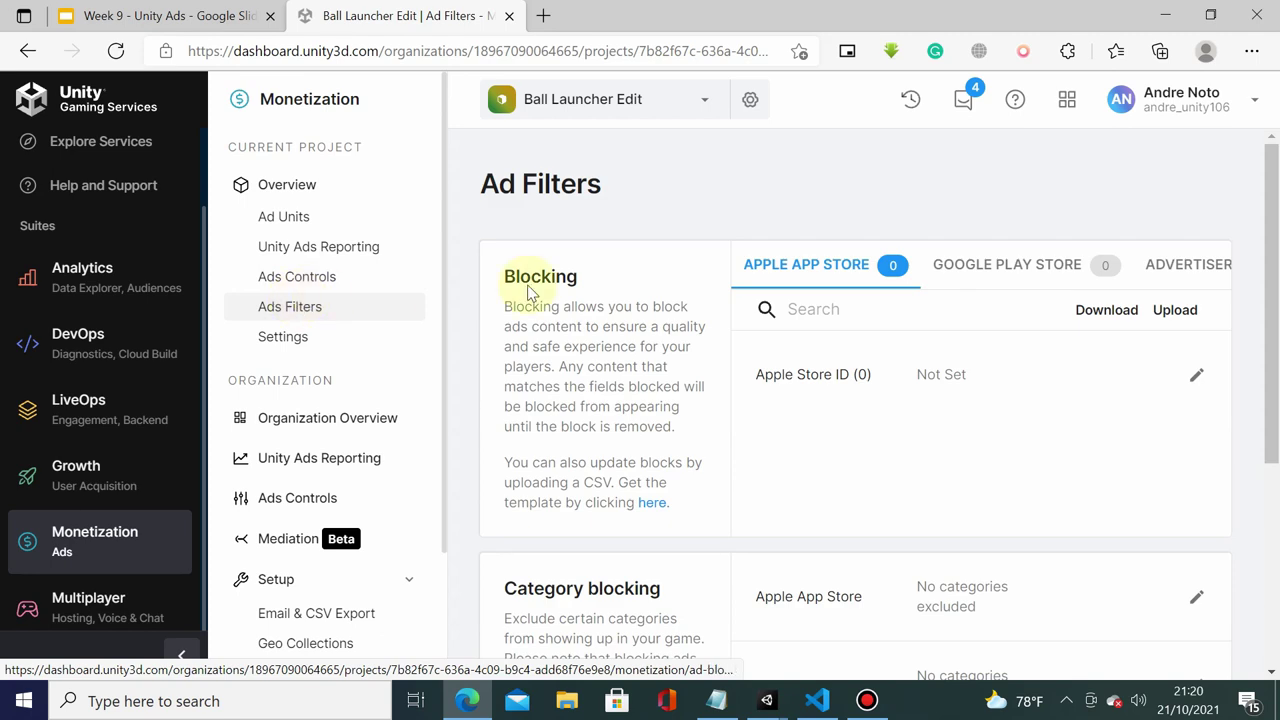
pyautogui.scroll(-2, 990, 345)
pyautogui.scroll(-3, 851, 491)
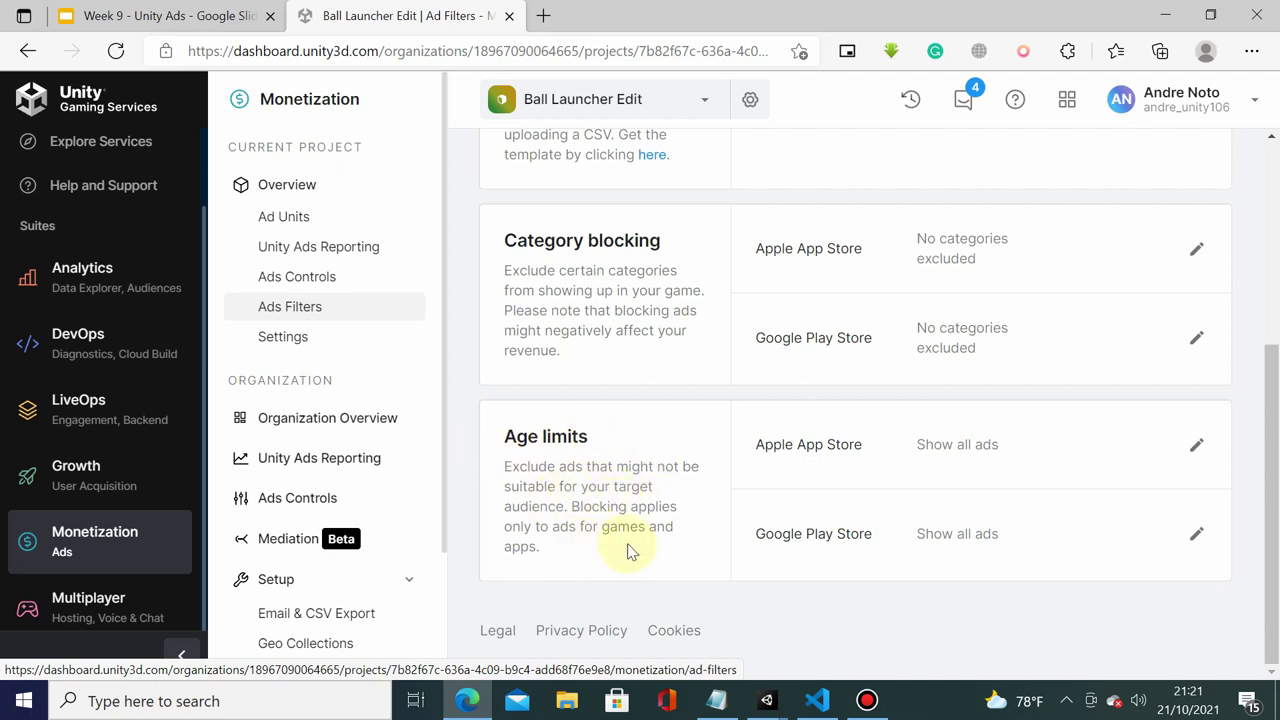
pyautogui.click(1197, 534)
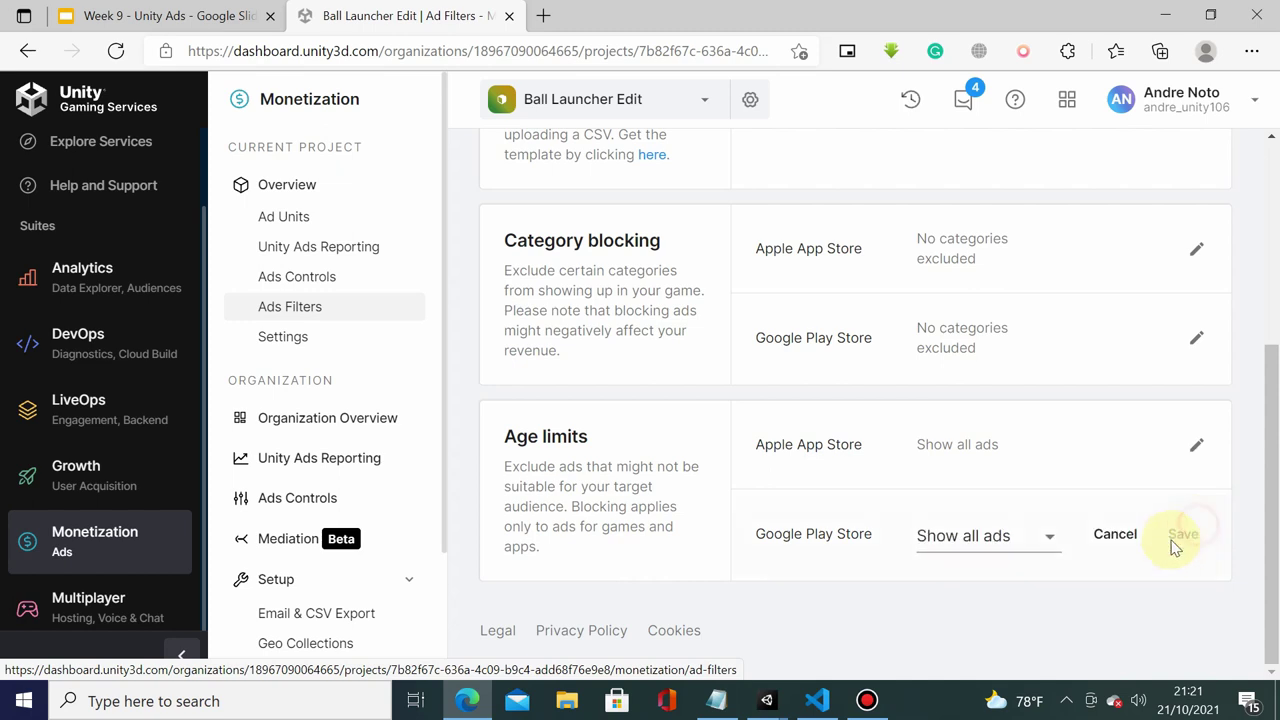
pyautogui.click(1032, 543)
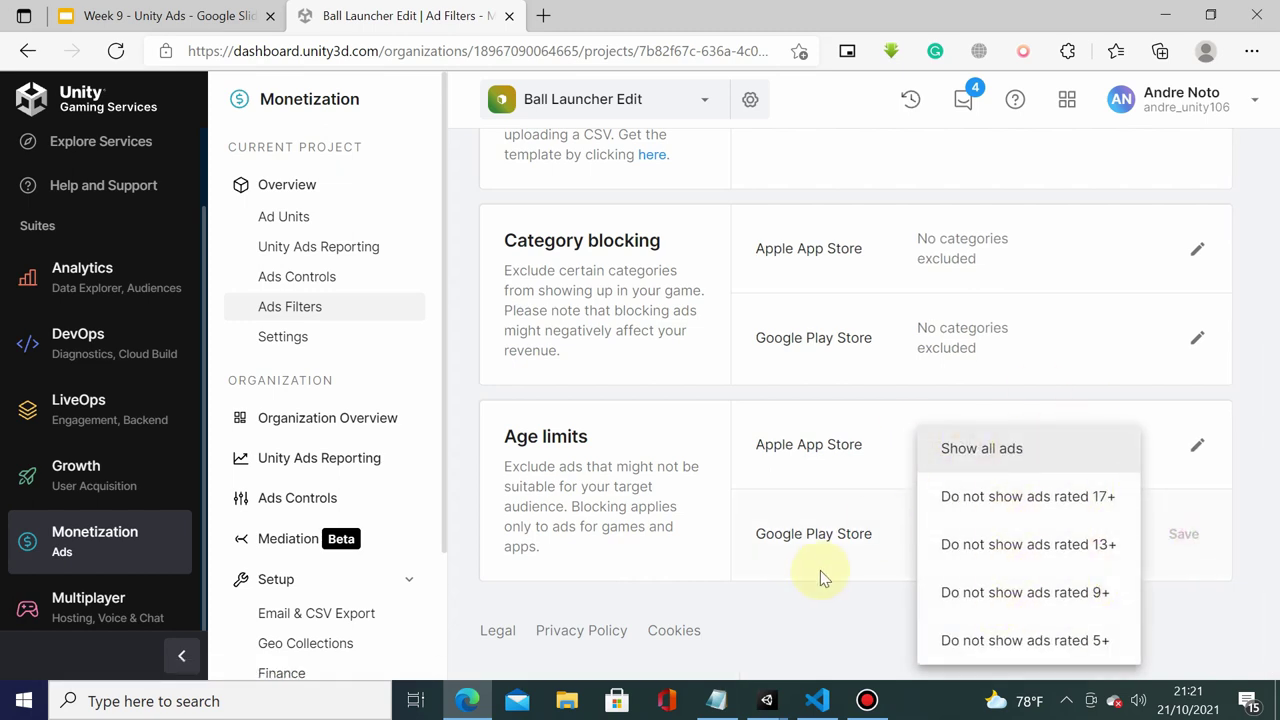
pyautogui.click(778, 608)
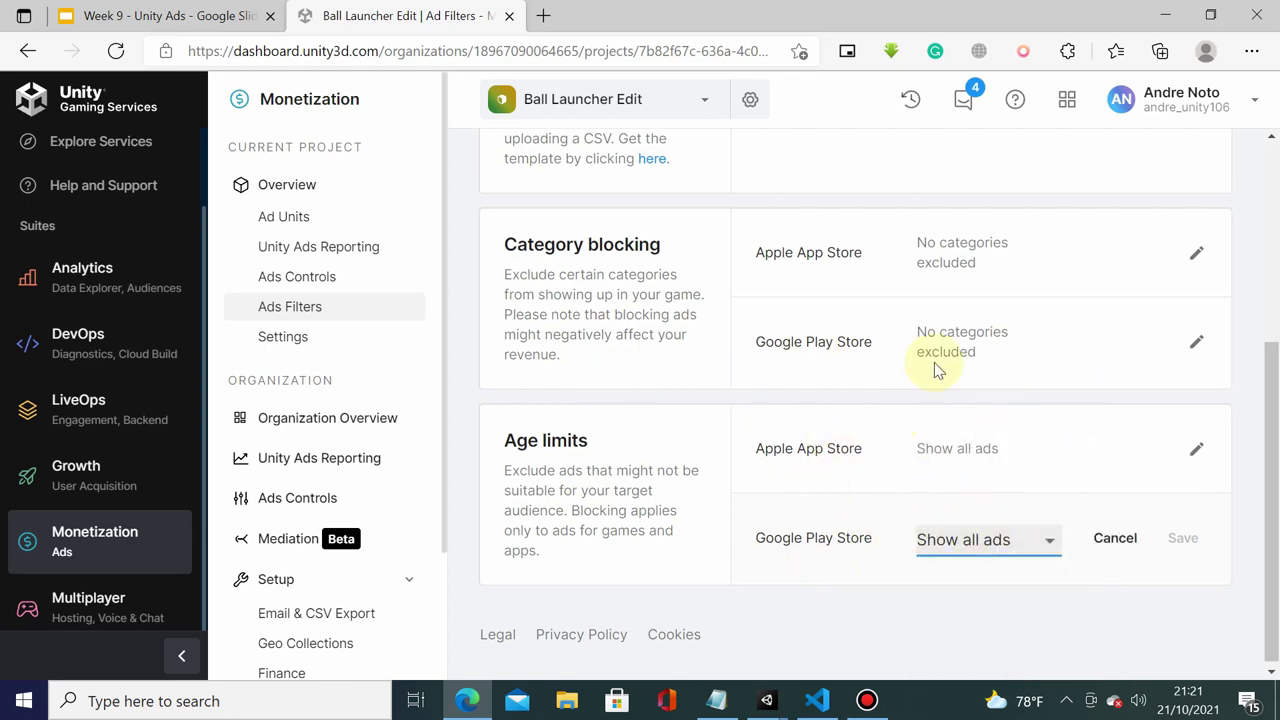
# Scroll through the Ad Filters page to review blocks, categories and store age limits
pyautogui.scroll(2, 1249, 457)
pyautogui.scroll(-1, 1249, 457)
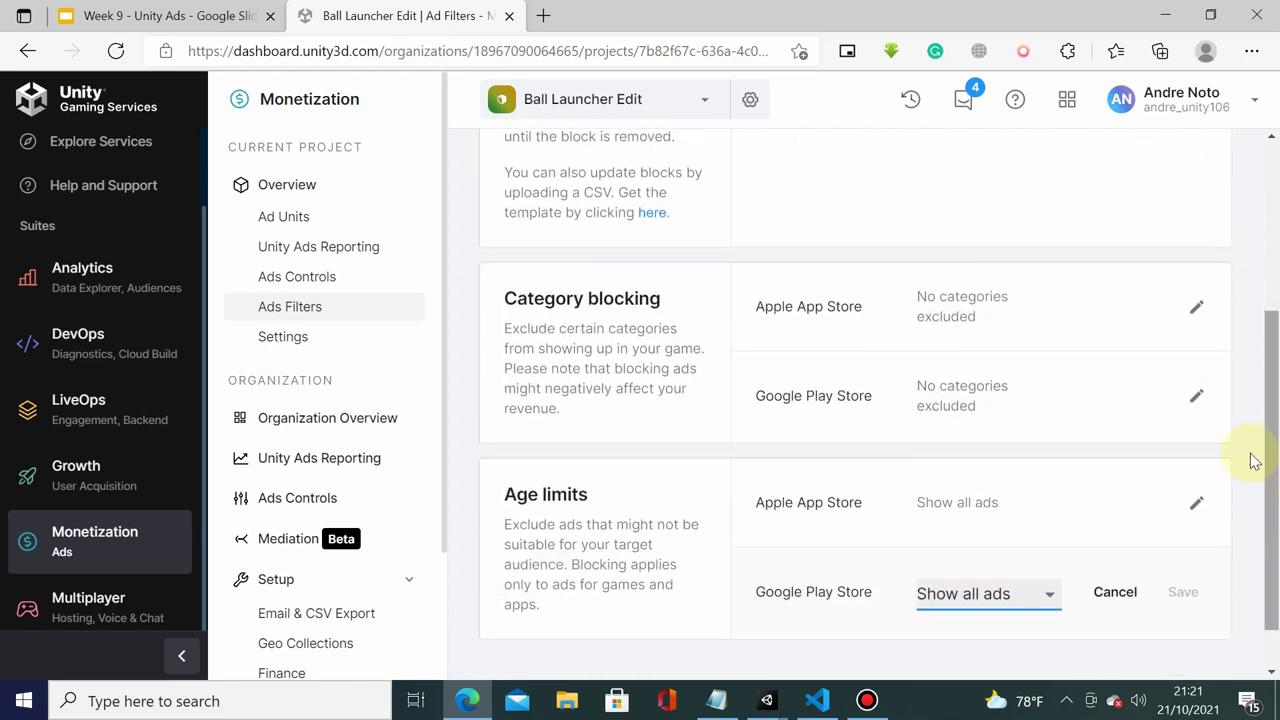
pyautogui.scroll(1, 1257, 320)
pyautogui.scroll(-1, 1057, 569)
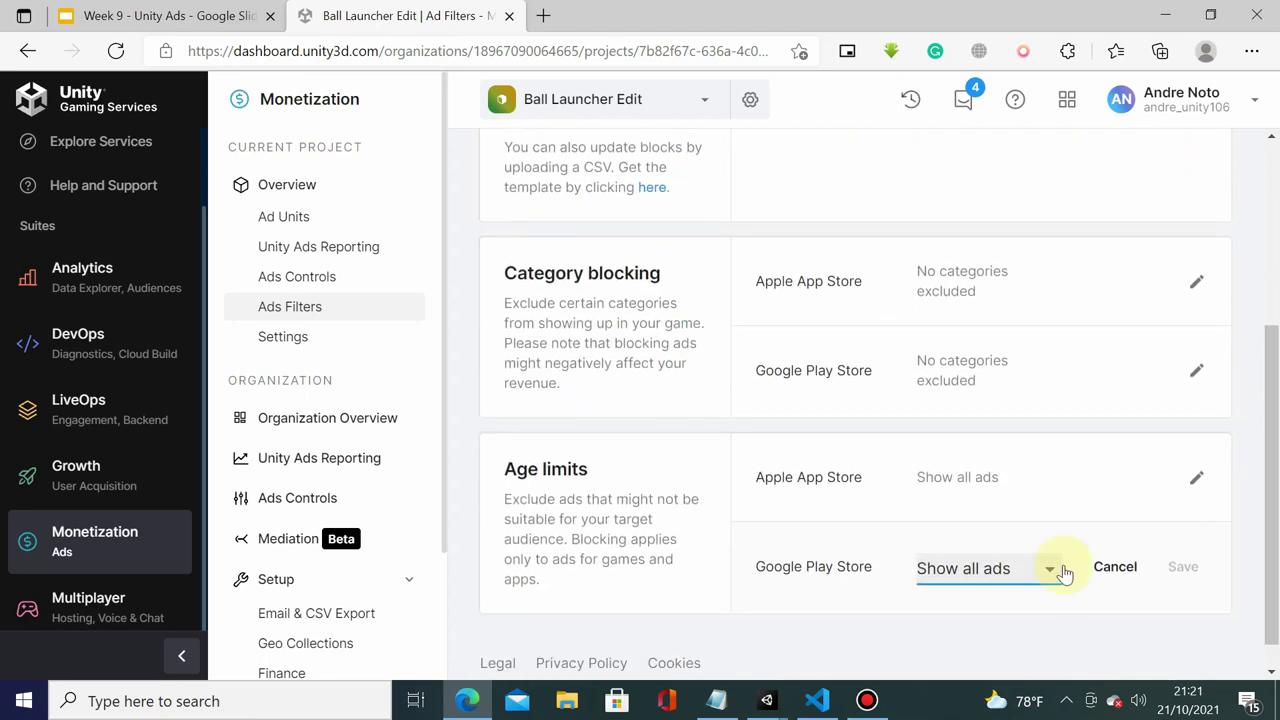
pyautogui.scroll(2, 1275, 190)
pyautogui.scroll(-1, 1275, 190)
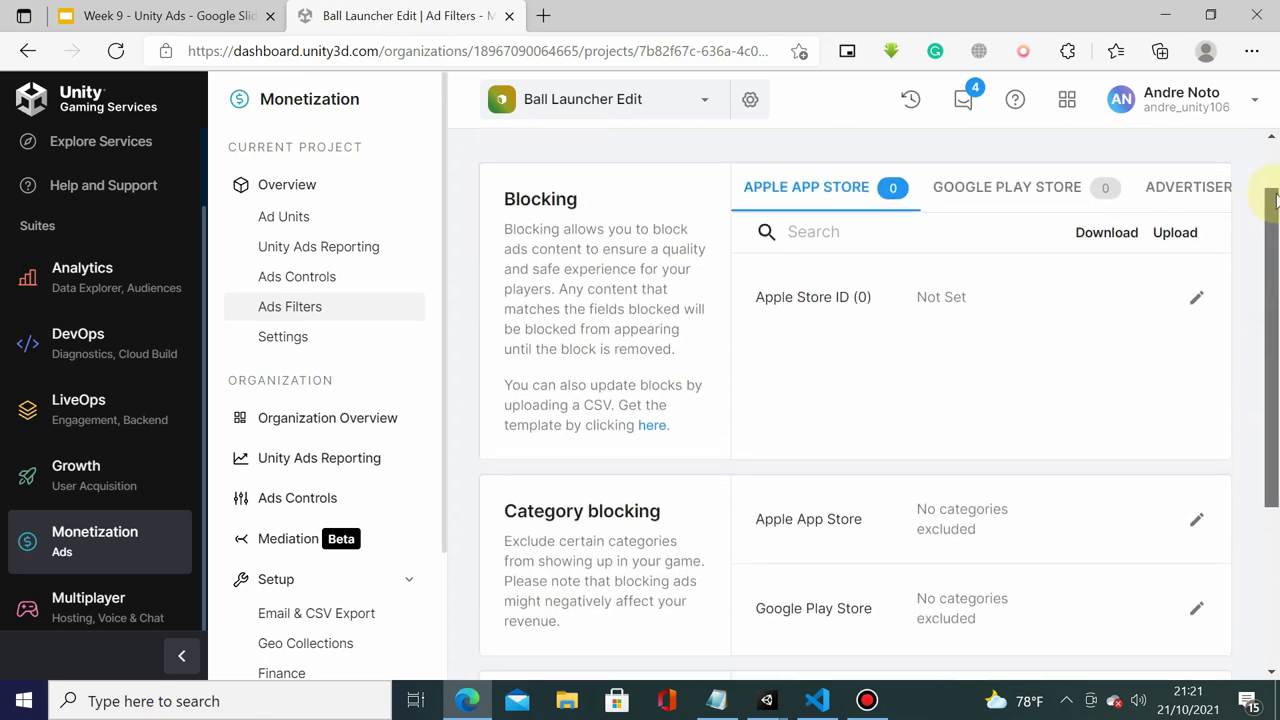
pyautogui.scroll(1, 1275, 192)
pyautogui.moveTo(1275, 190); pyautogui.dragTo(1275, 214)
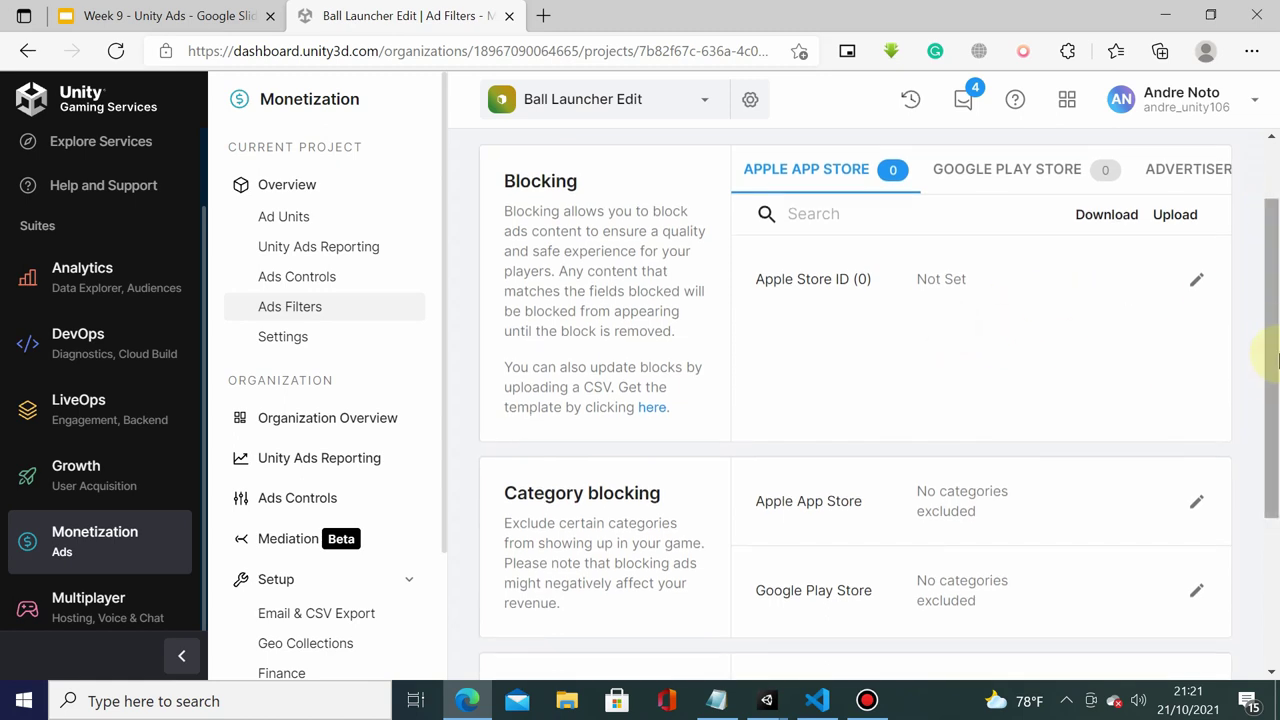
pyautogui.moveTo(1273, 340); pyautogui.dragTo(1273, 406)
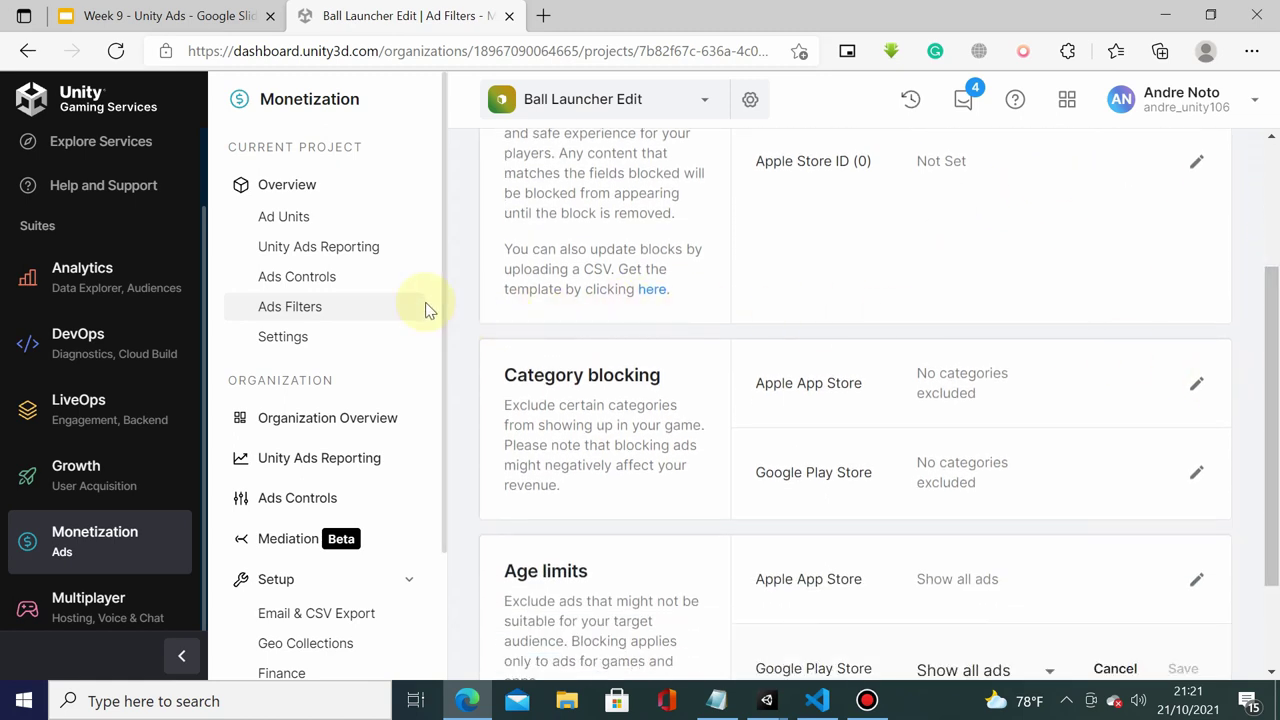
# Browse Project Settings, then return to Ad Units to view both game IDs and all eight units
pyautogui.click(288, 348)
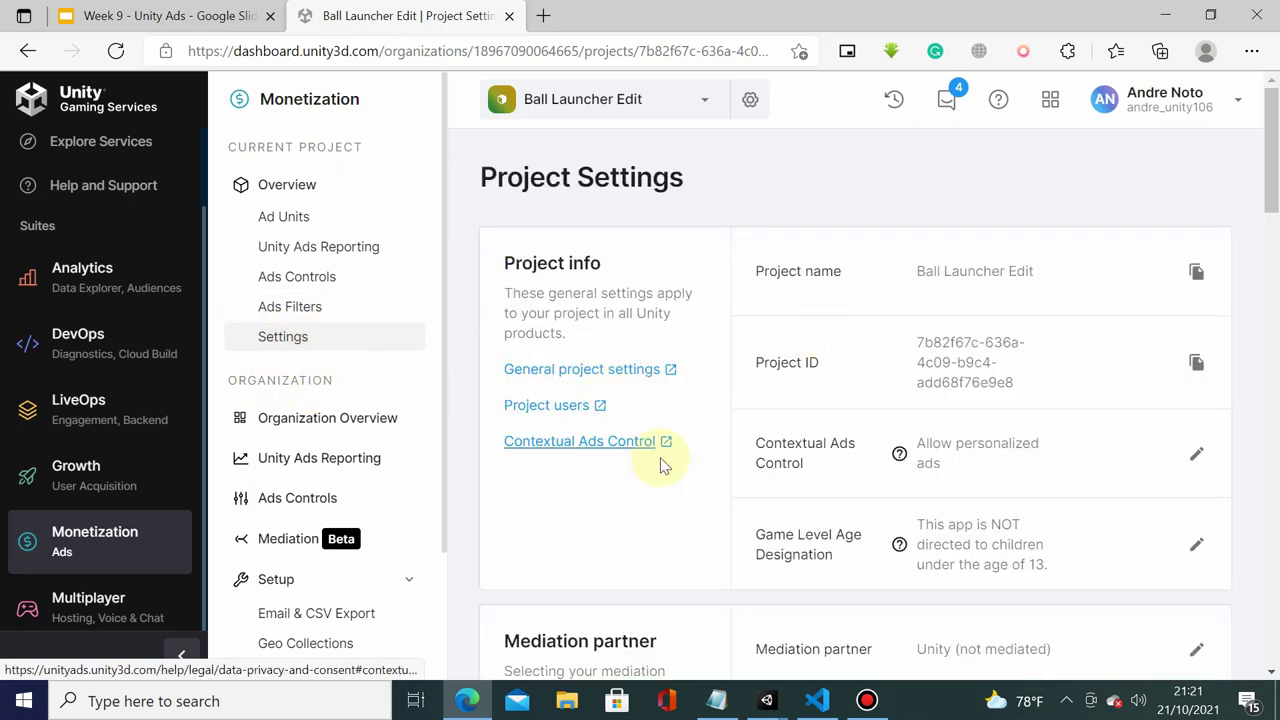
pyautogui.scroll(-6, 1200, 313)
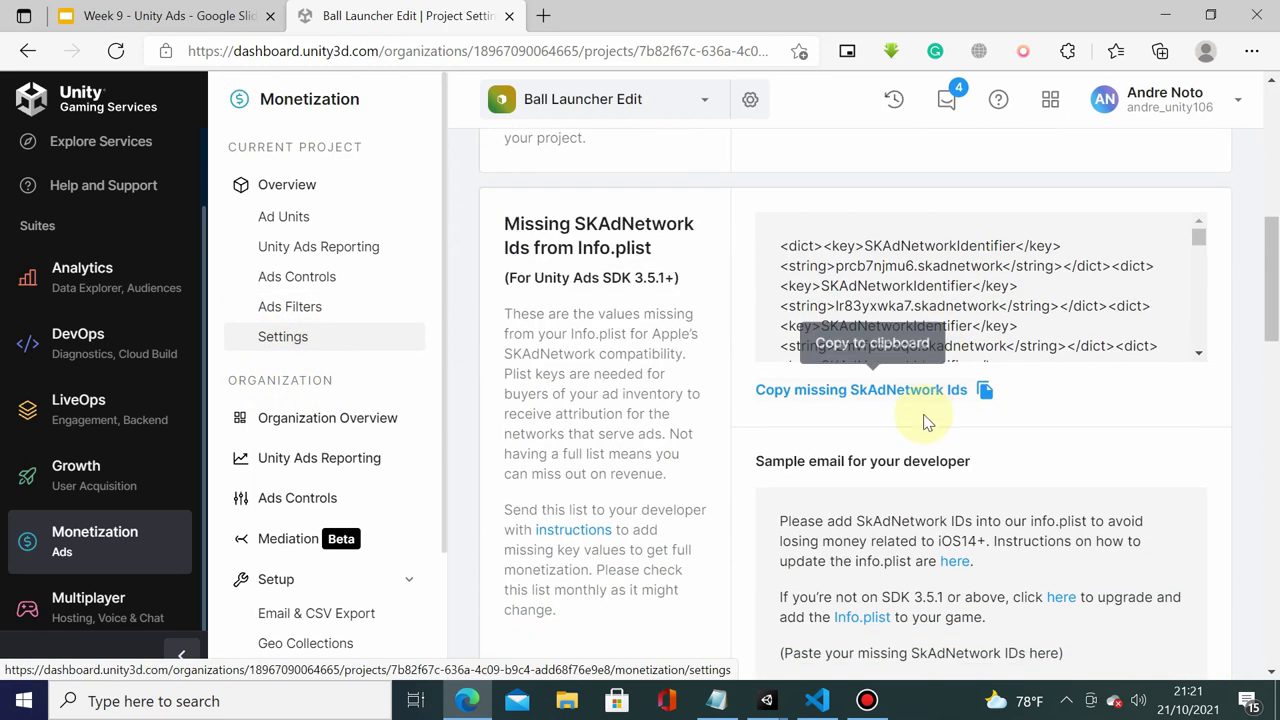
pyautogui.scroll(6, 686, 491)
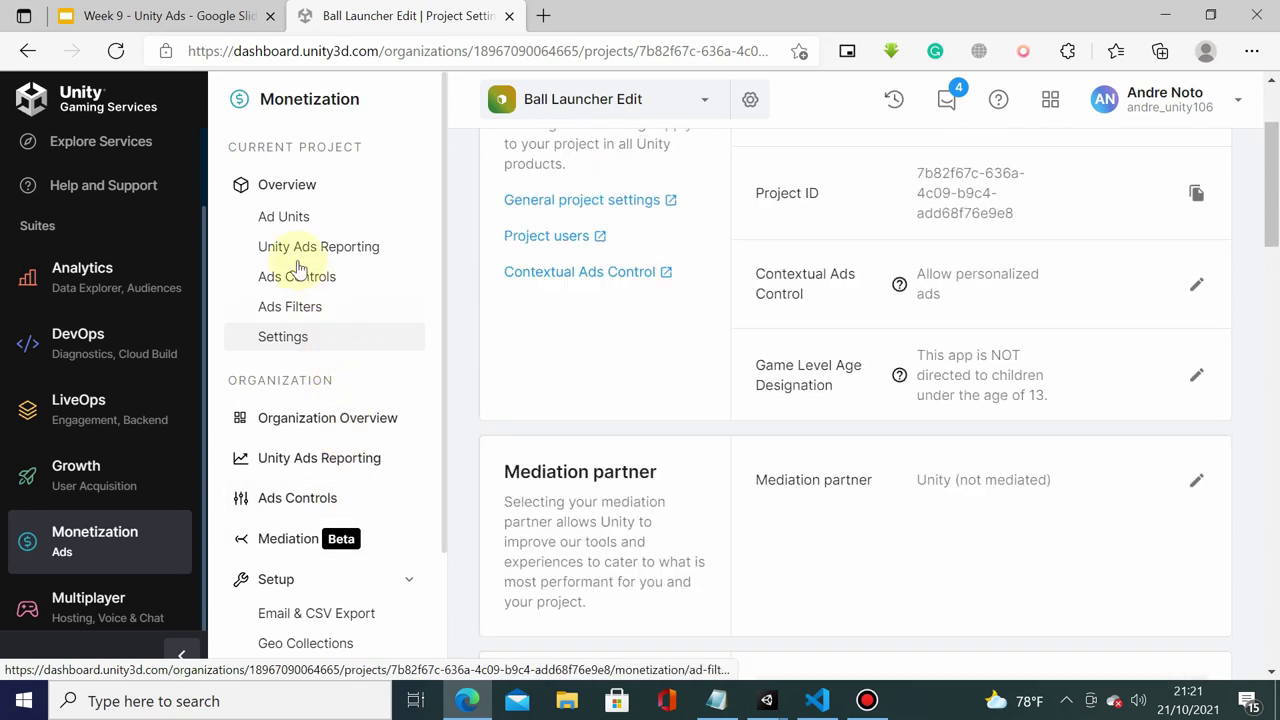
pyautogui.click(283, 220)
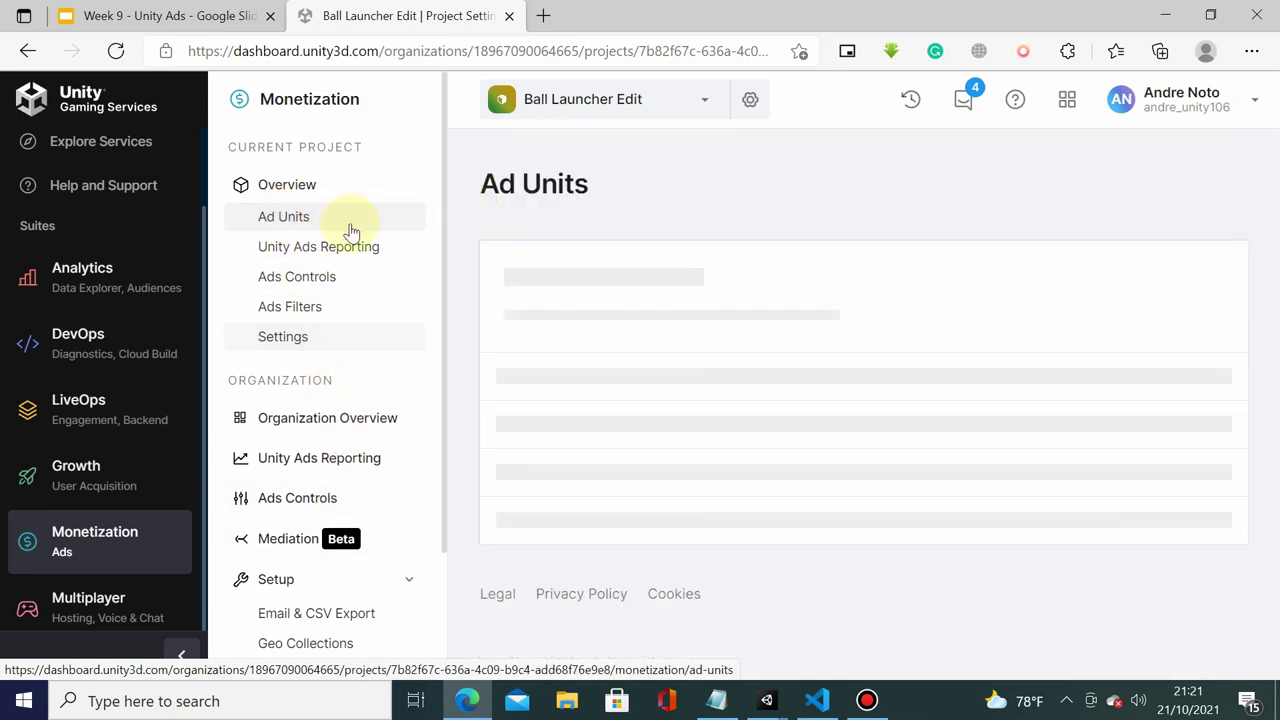
pyautogui.scroll(-2, 519, 433)
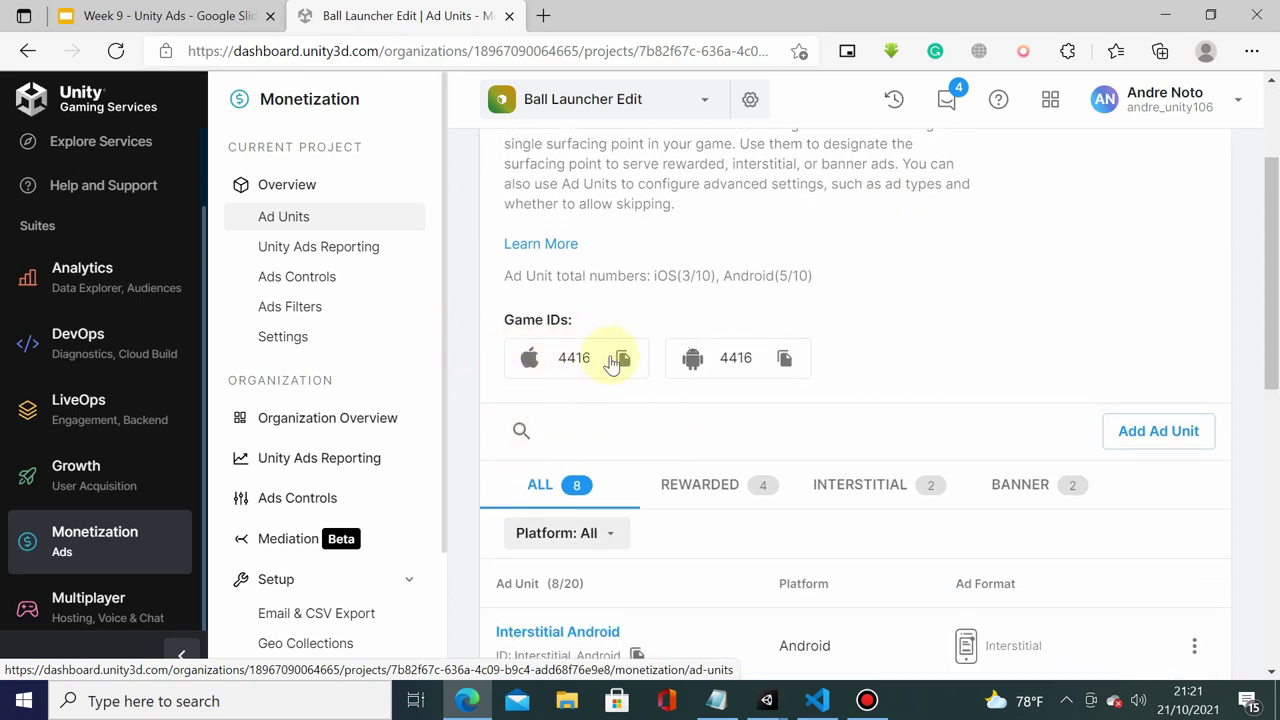
pyautogui.scroll(-1, 1100, 266)
pyautogui.scroll(-1, 1071, 271)
pyautogui.scroll(-2, 1071, 277)
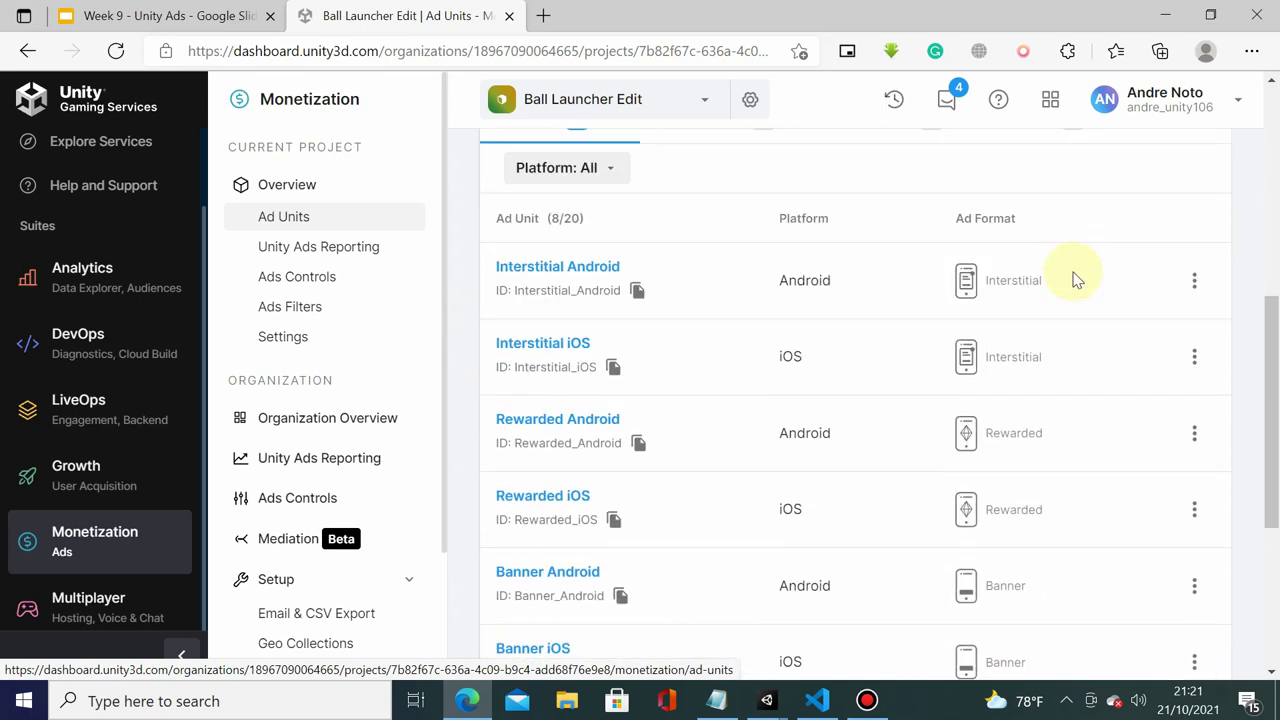
pyautogui.scroll(1, 1071, 281)
pyautogui.scroll(1, 670, 330)
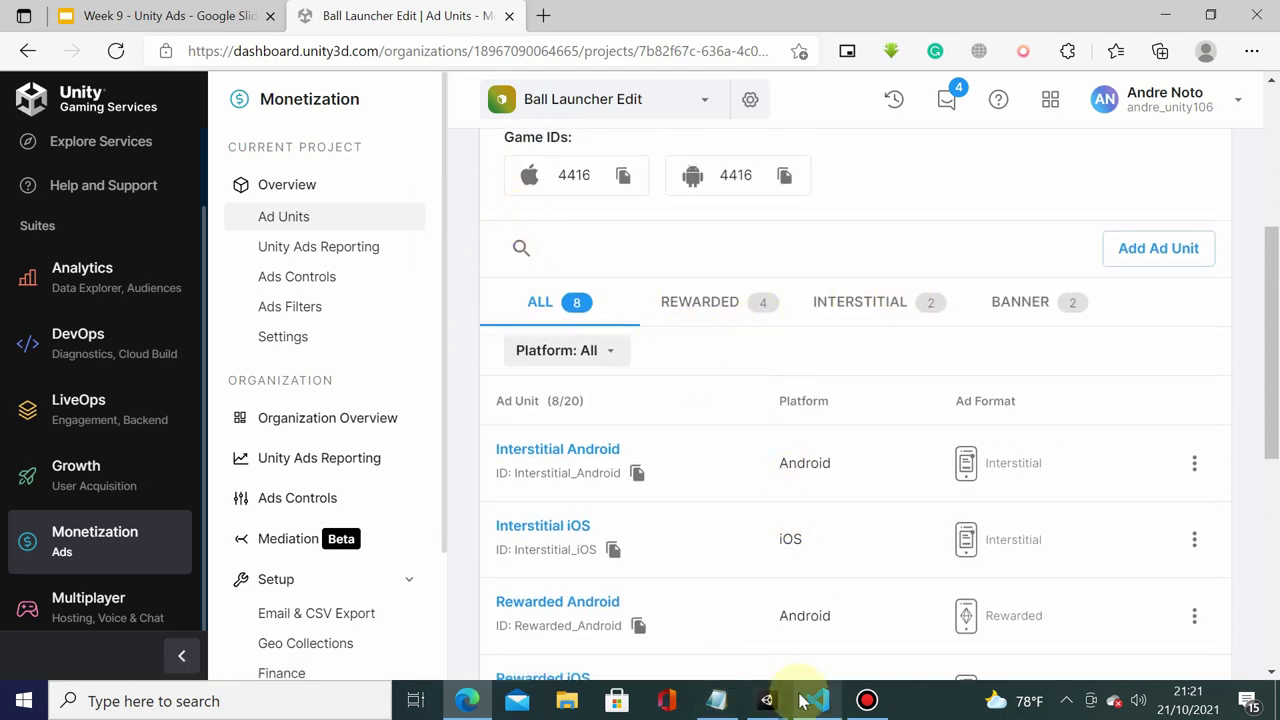
# Back in Unity, check the Android Ads Game Id, close Project Settings, and view the com.unity.ads 3.7.5 manifest
pyautogui.moveTo(768, 700)
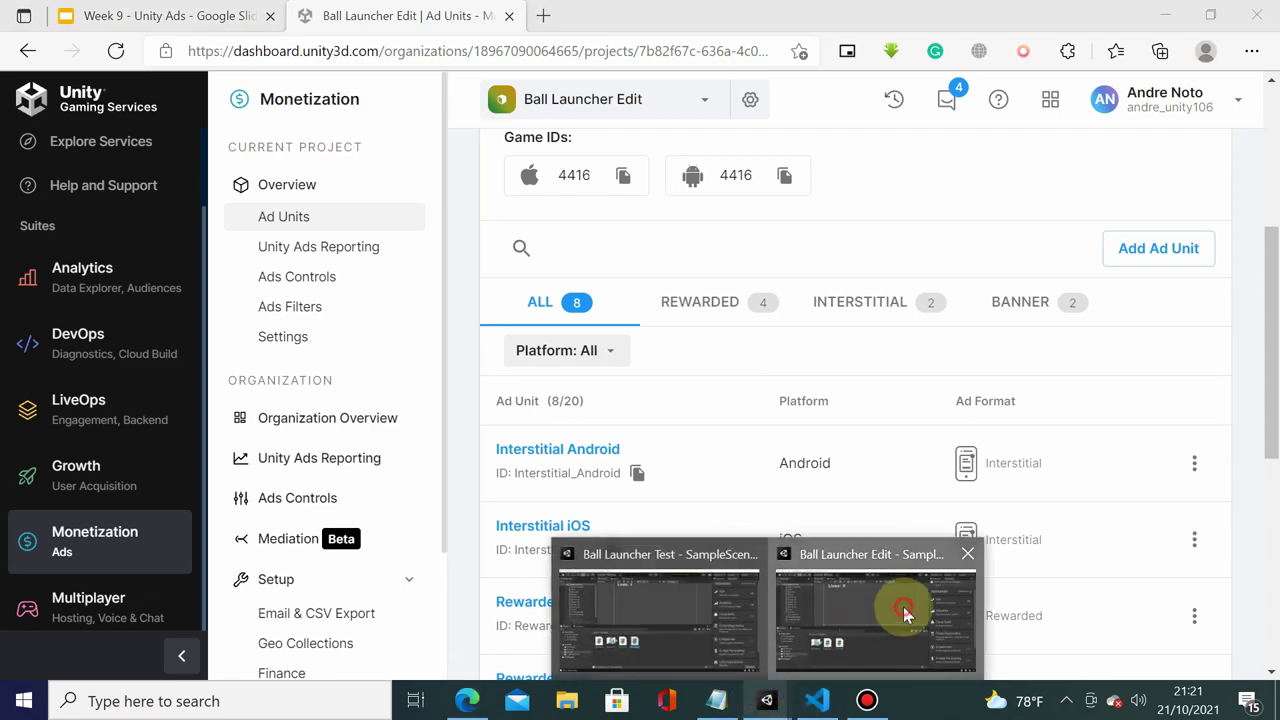
pyautogui.click(900, 609)
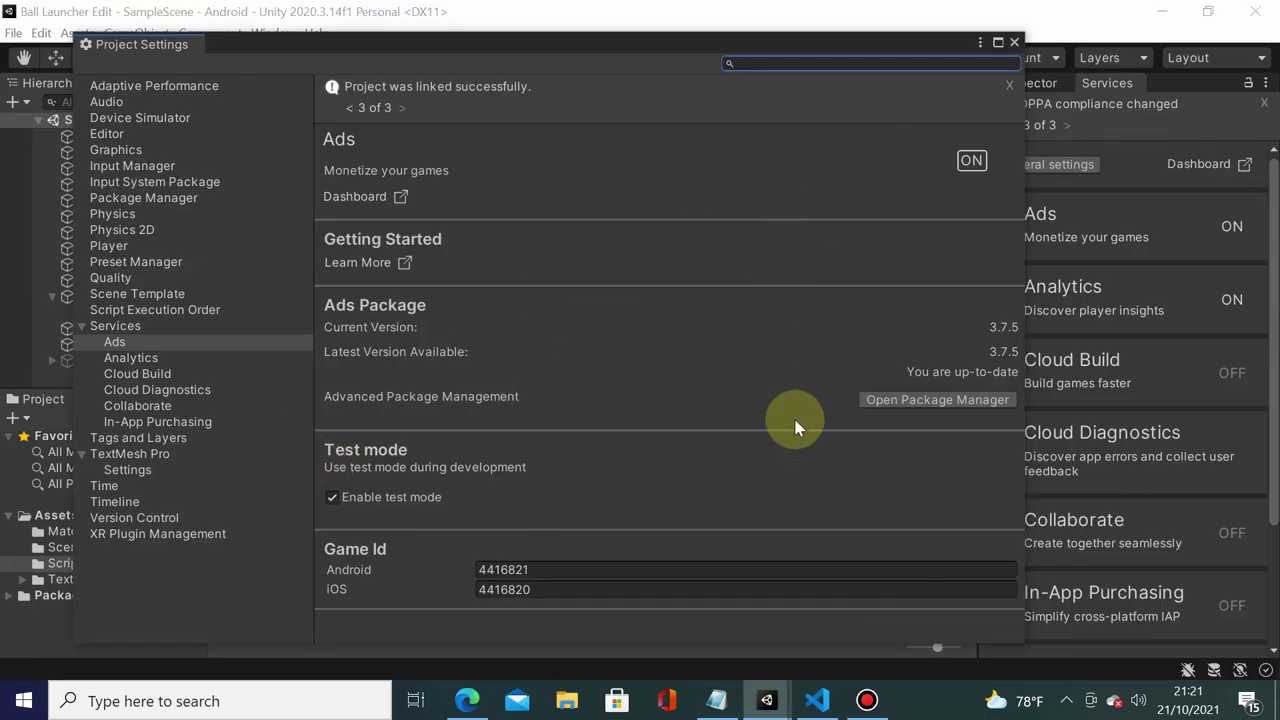
pyautogui.click(493, 570)
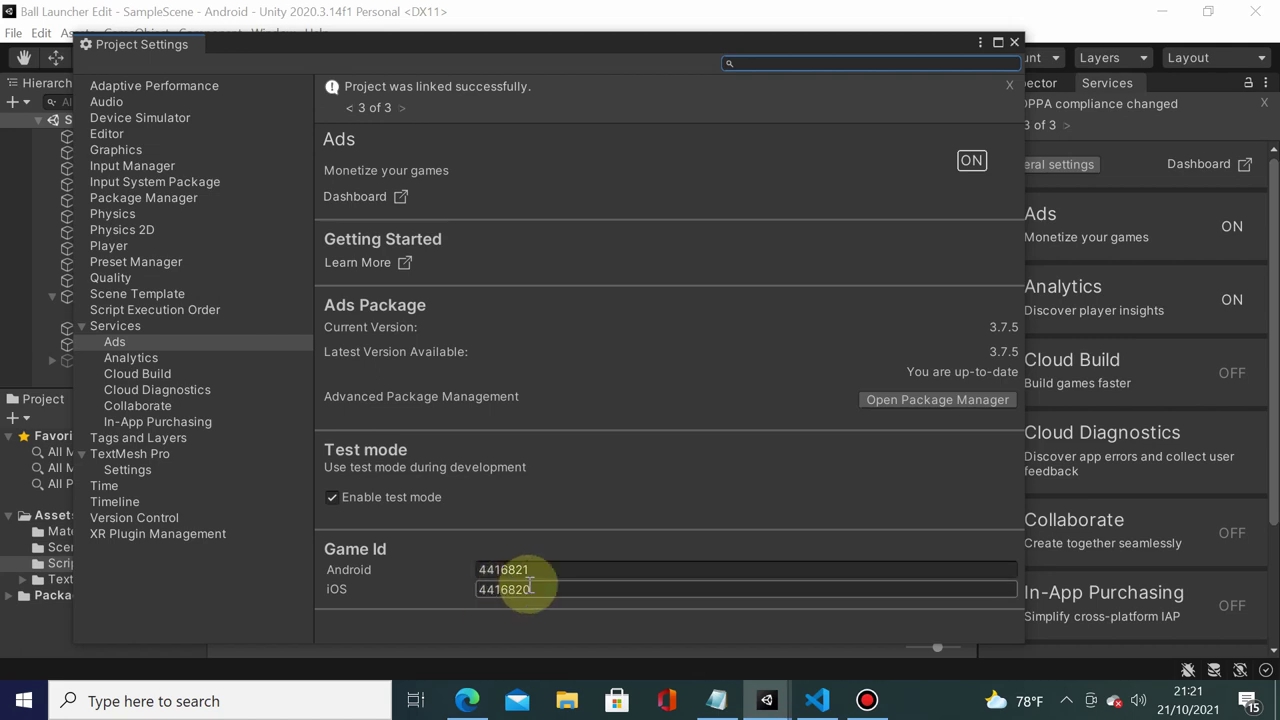
pyautogui.click(1015, 44)
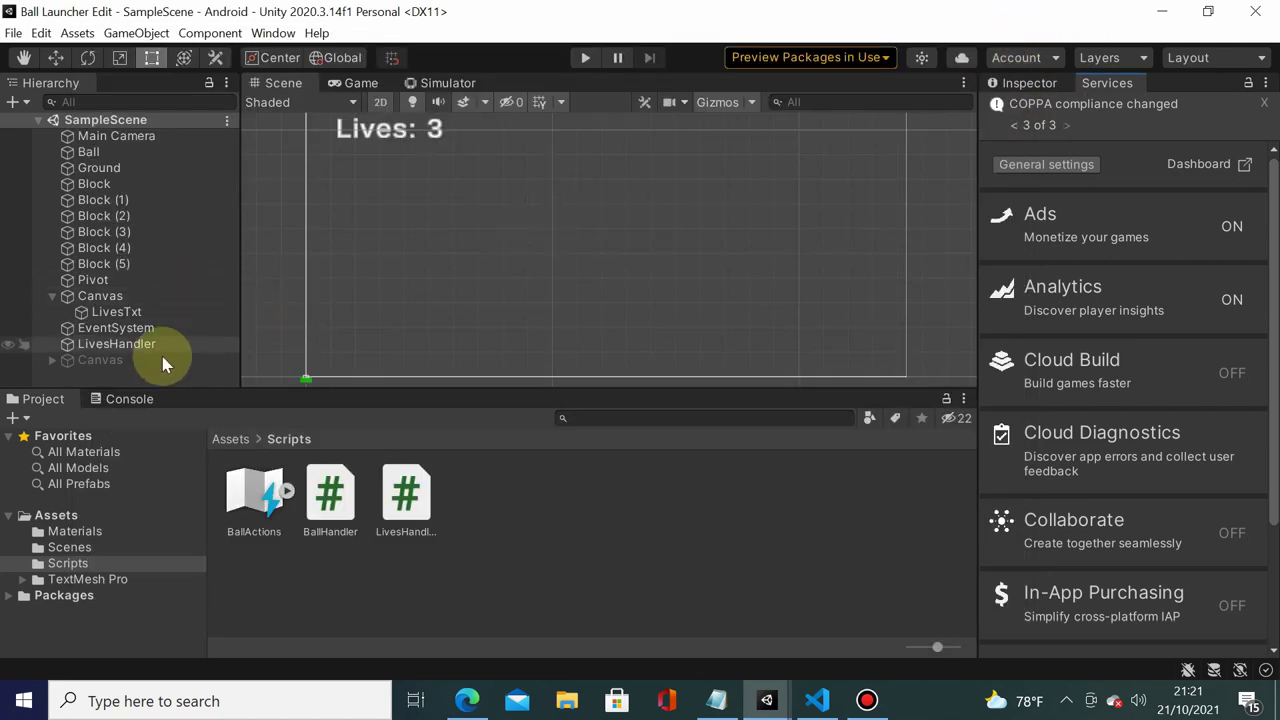
pyautogui.click(1028, 84)
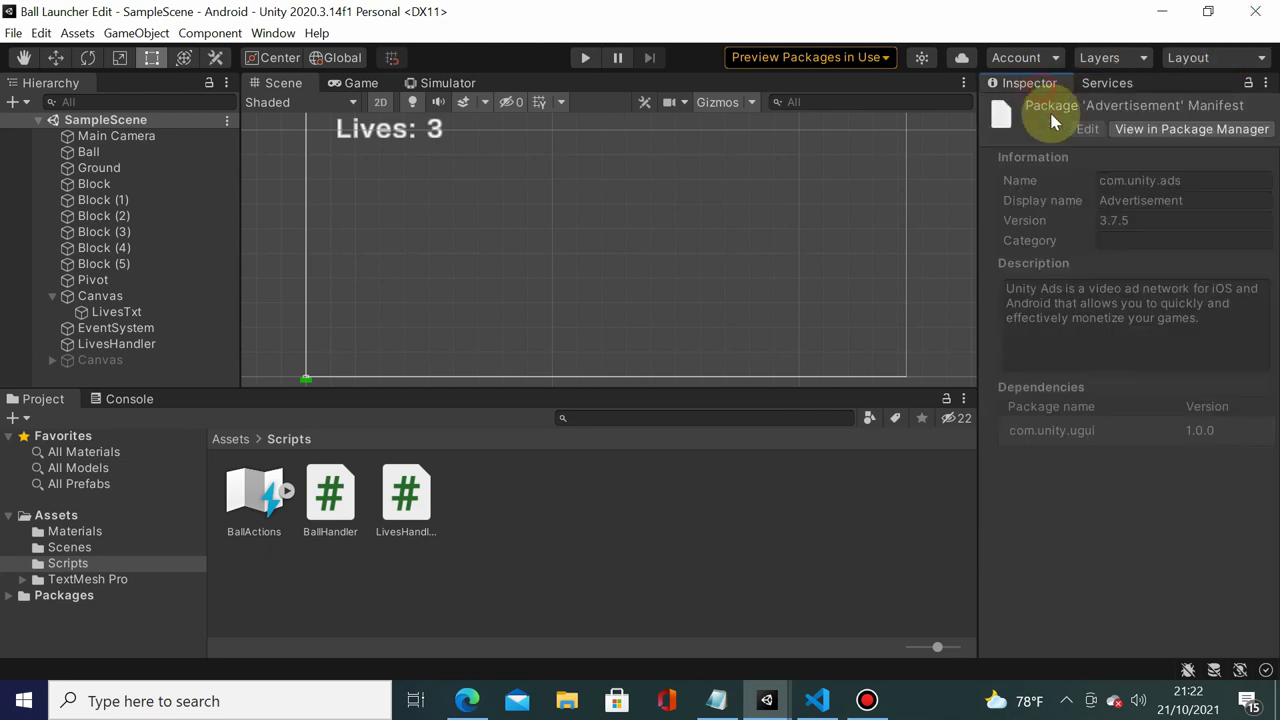
# Create an empty game object in the scene named AdManager
pyautogui.rightClick(139, 369)
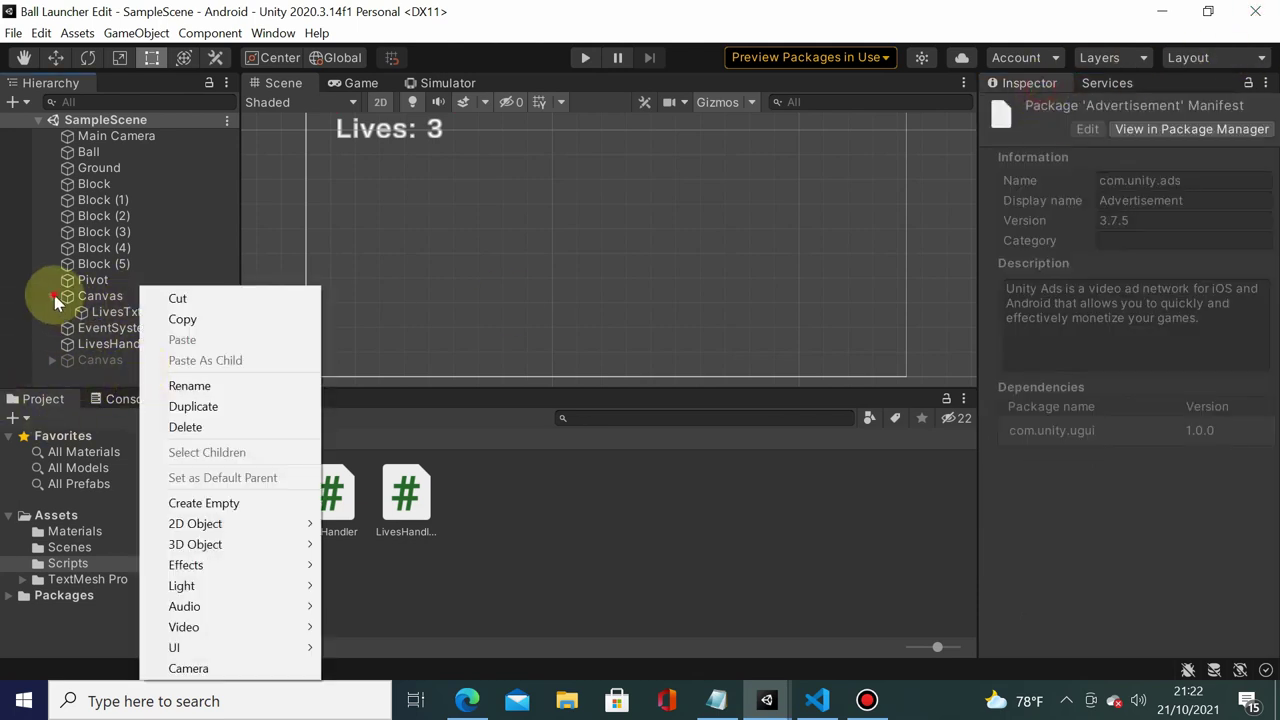
pyautogui.click(54, 296)
pyautogui.rightClick(83, 376)
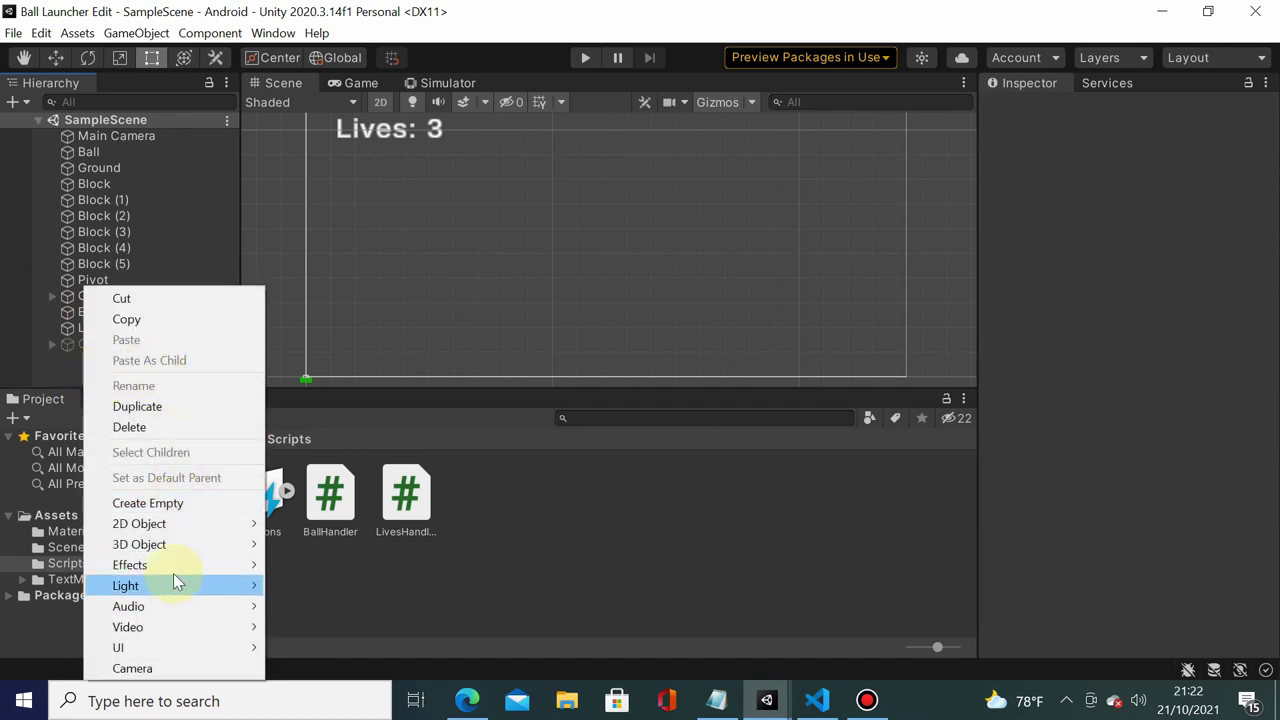
pyautogui.click(216, 500)
pyautogui.write('AdManager')
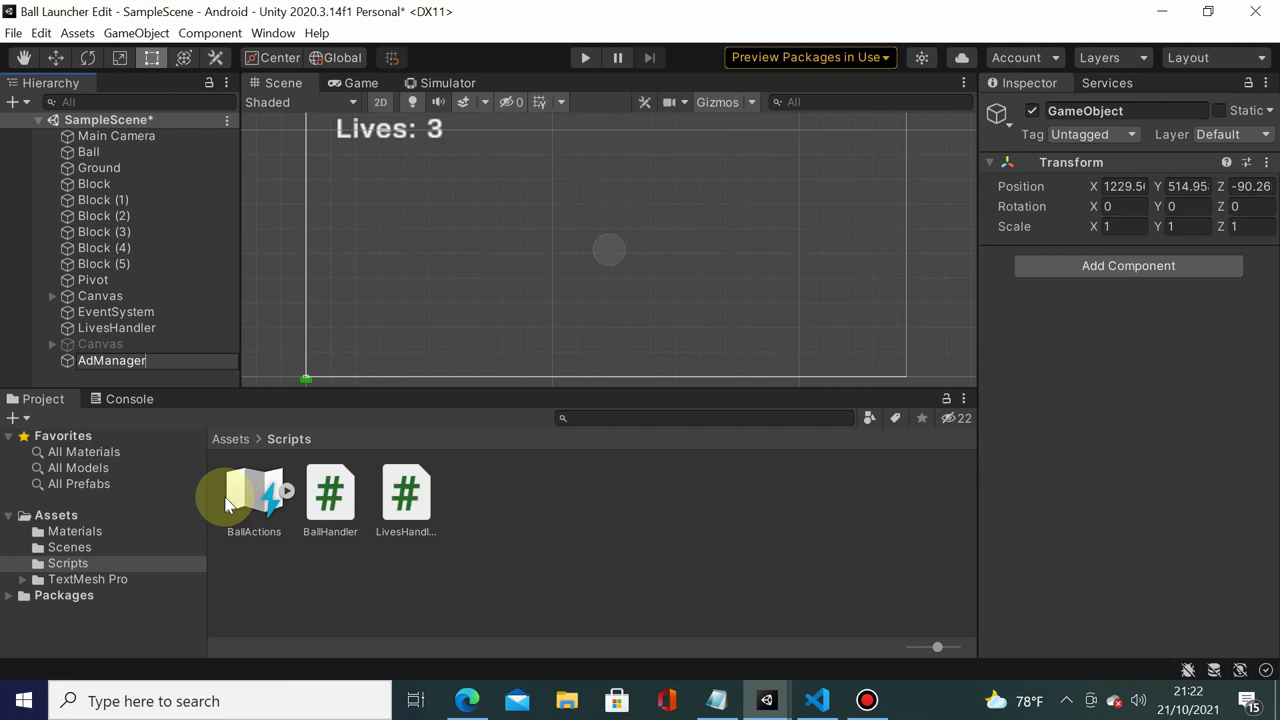
pyautogui.press('Return')
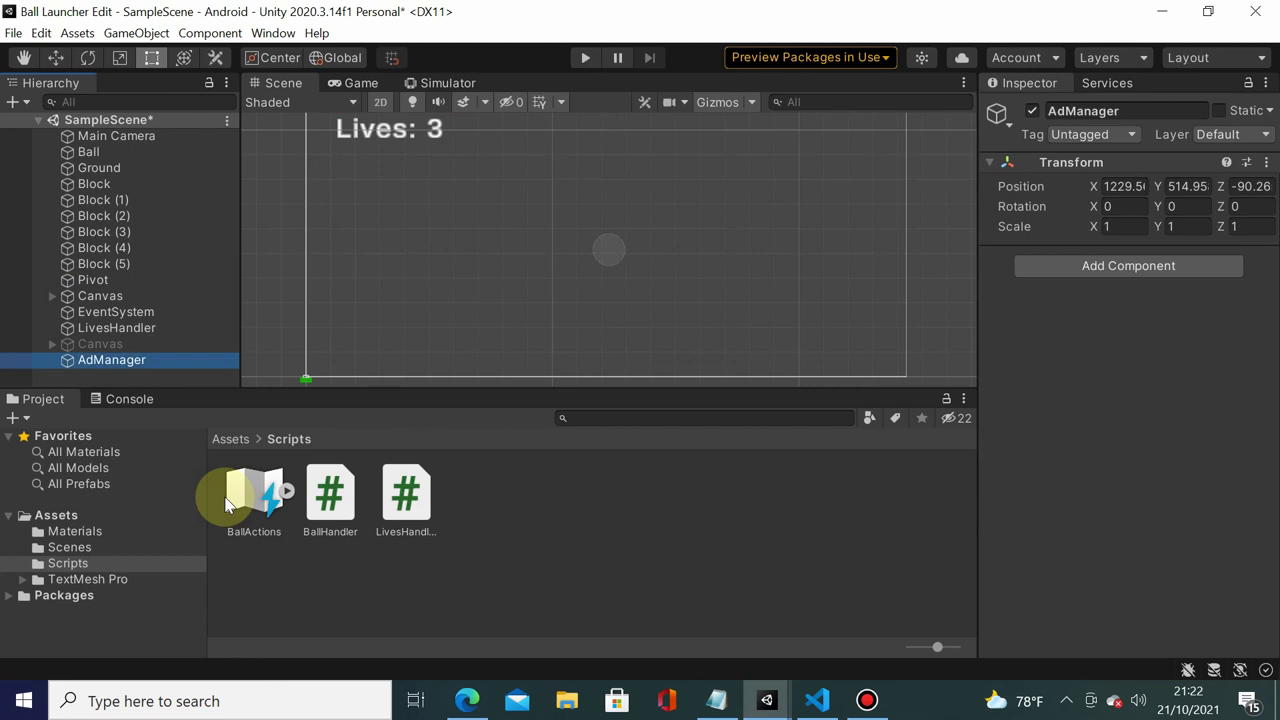
# Create a new C# script named AdManager in the Scripts folder
pyautogui.rightClick(554, 523)
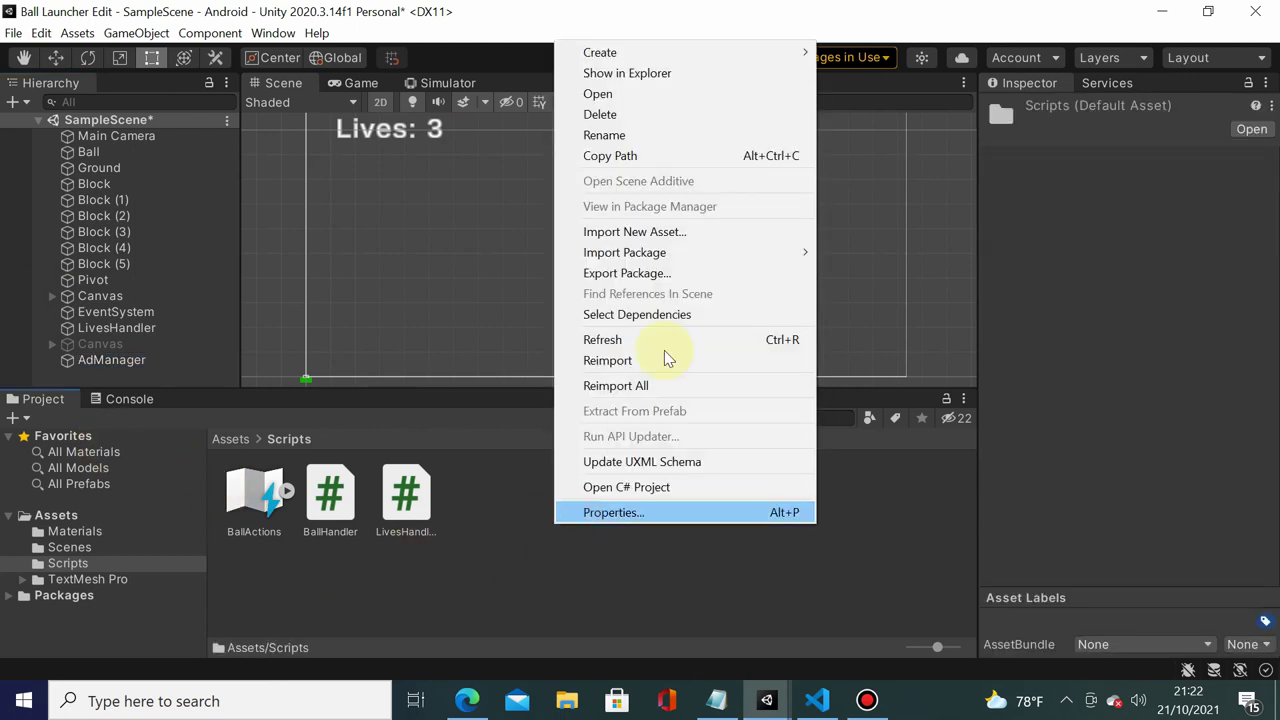
pyautogui.click(683, 52)
pyautogui.click(850, 58)
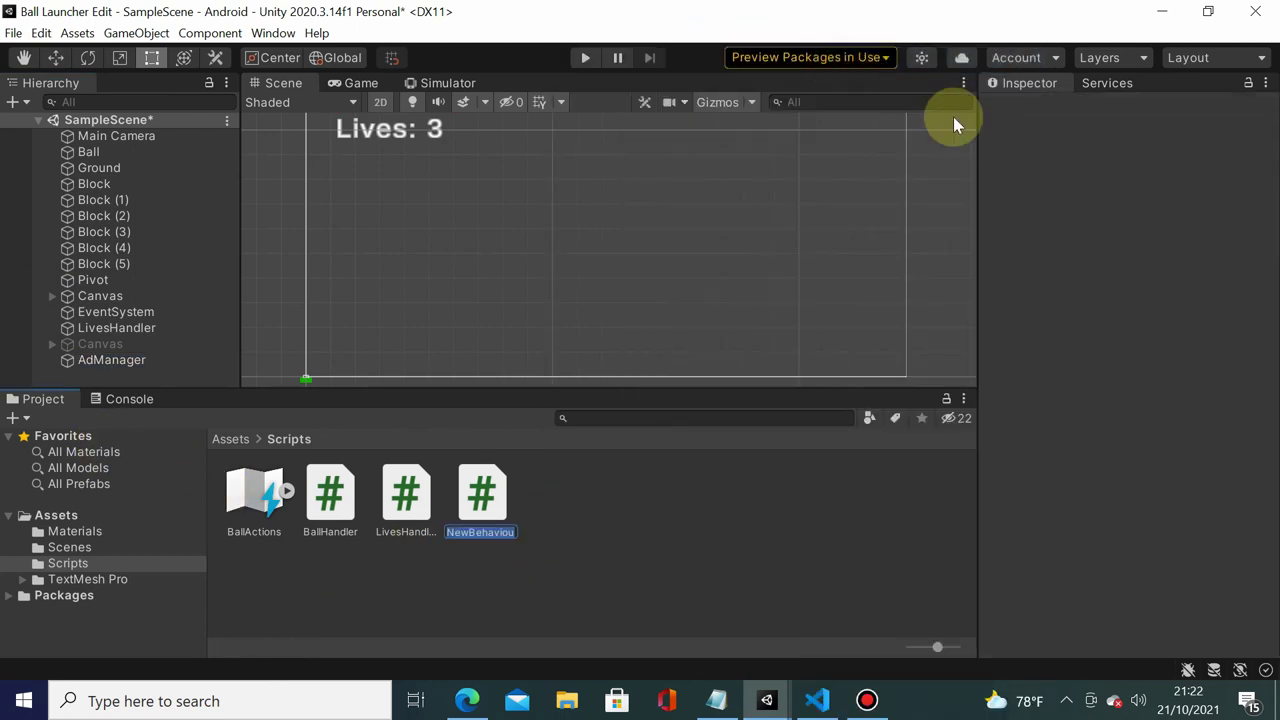
pyautogui.write('AdManager')
pyautogui.click(953, 116)
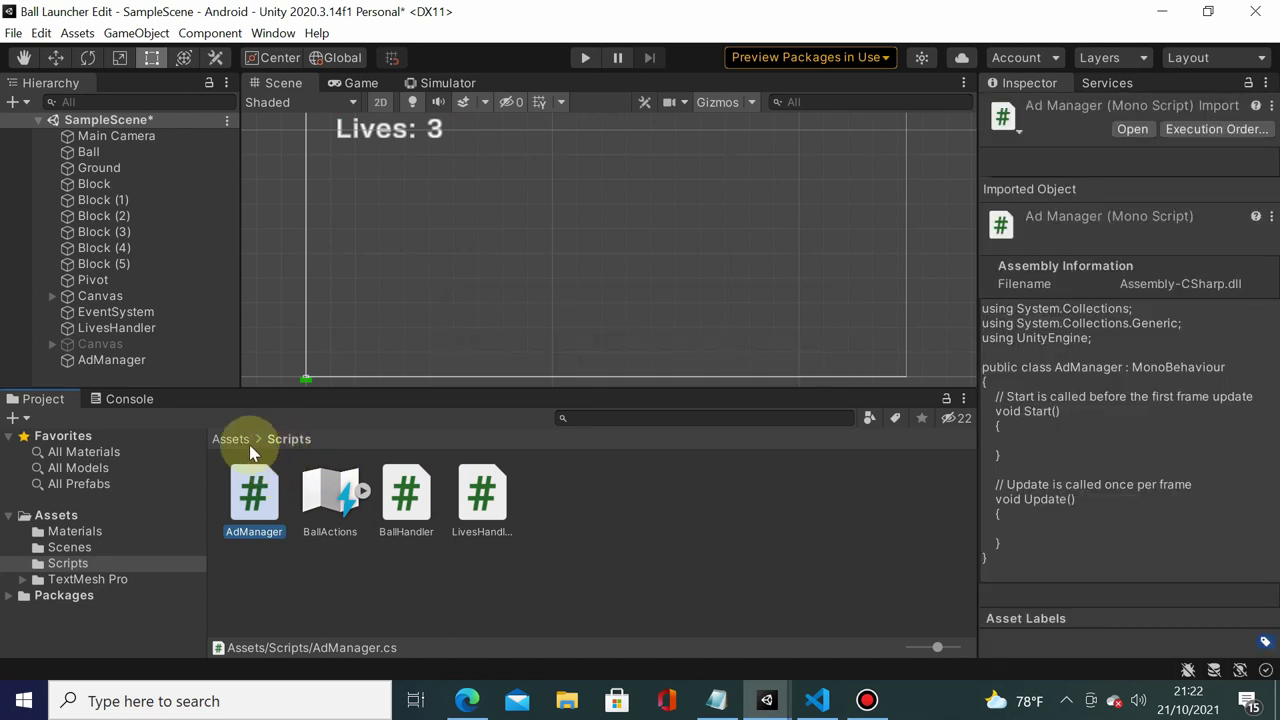
# Add the AdManager script as a component on the AdManager object and open it for editing
pyautogui.click(131, 362)
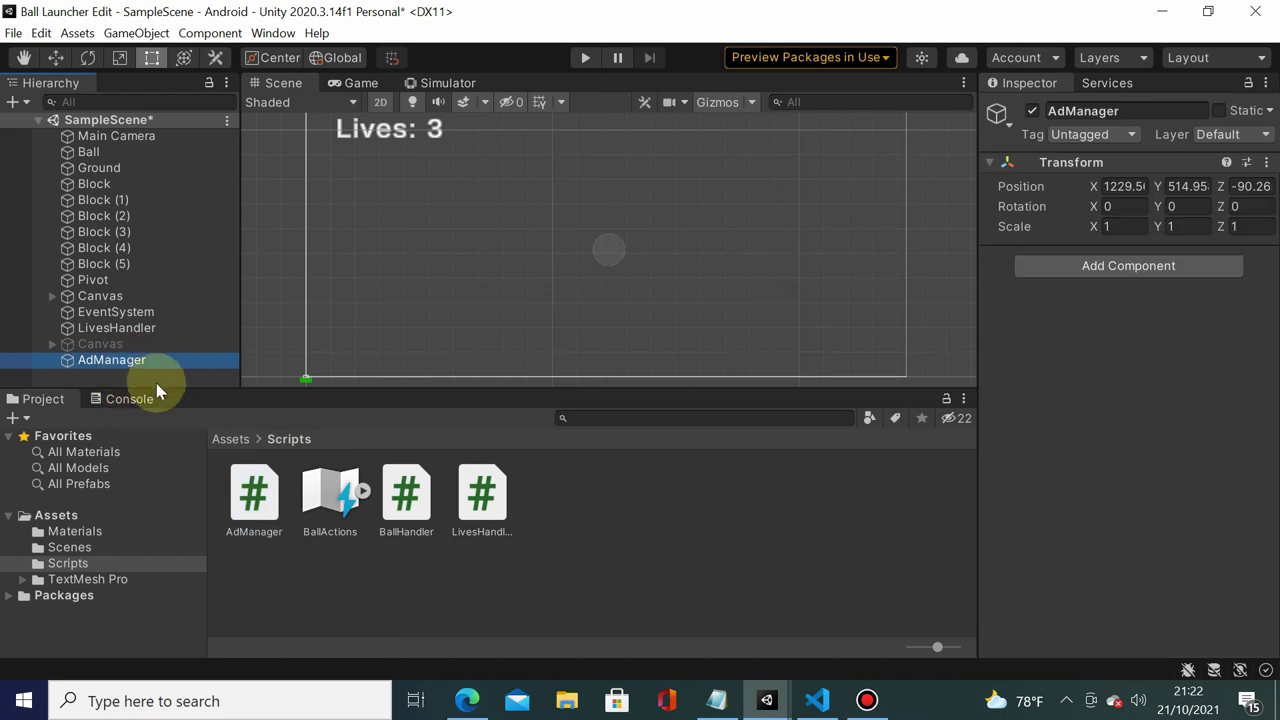
pyautogui.moveTo(270, 507); pyautogui.dragTo(1083, 397)
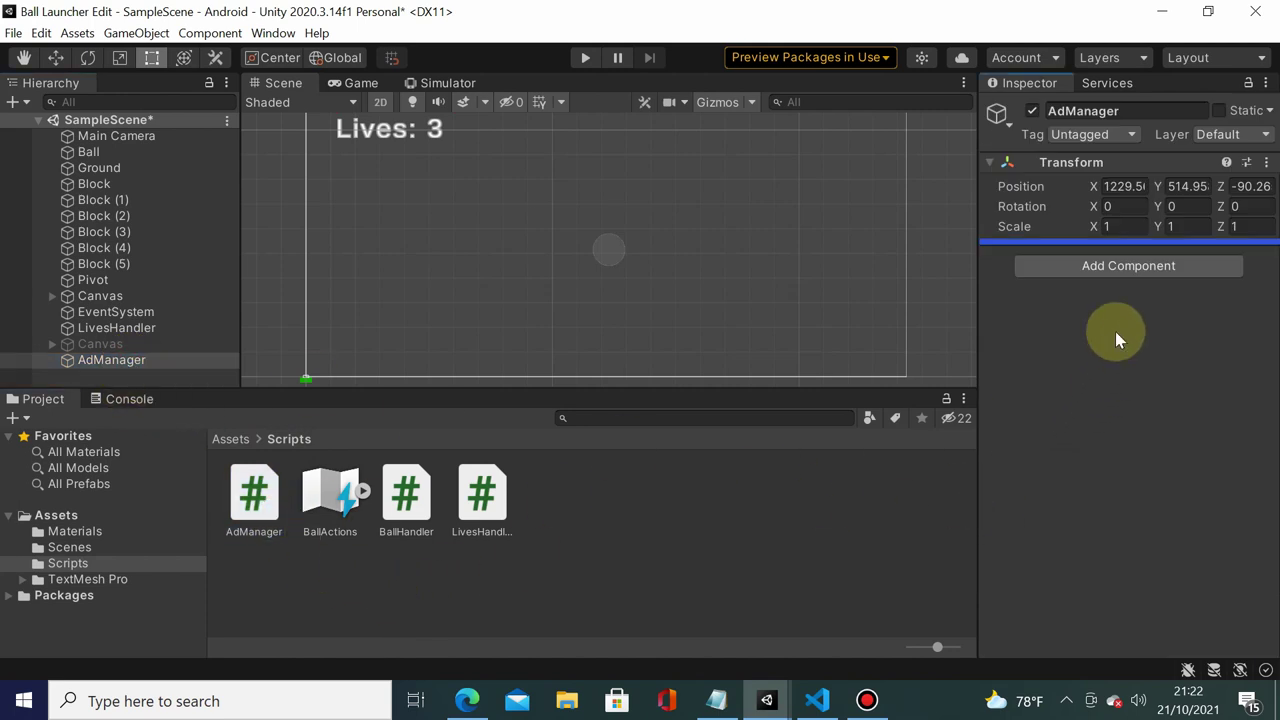
pyautogui.moveTo(1117, 340); pyautogui.dragTo(1148, 291)
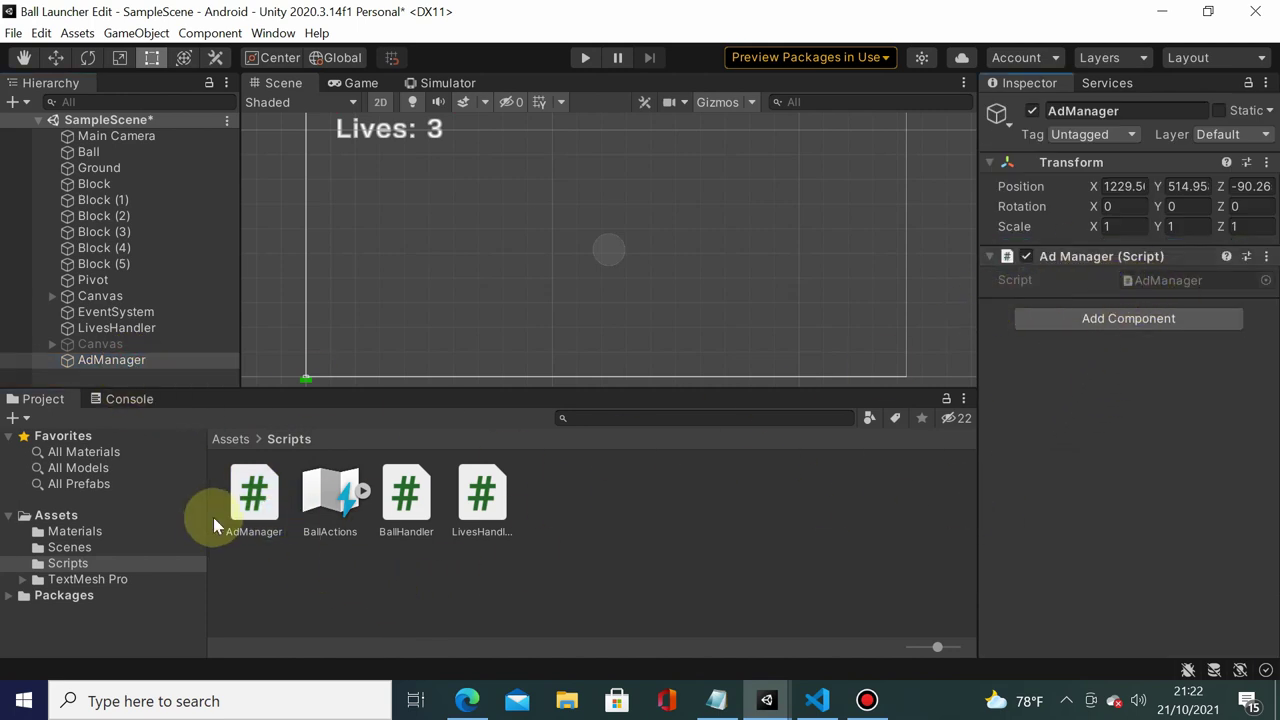
pyautogui.doubleClick(254, 495)
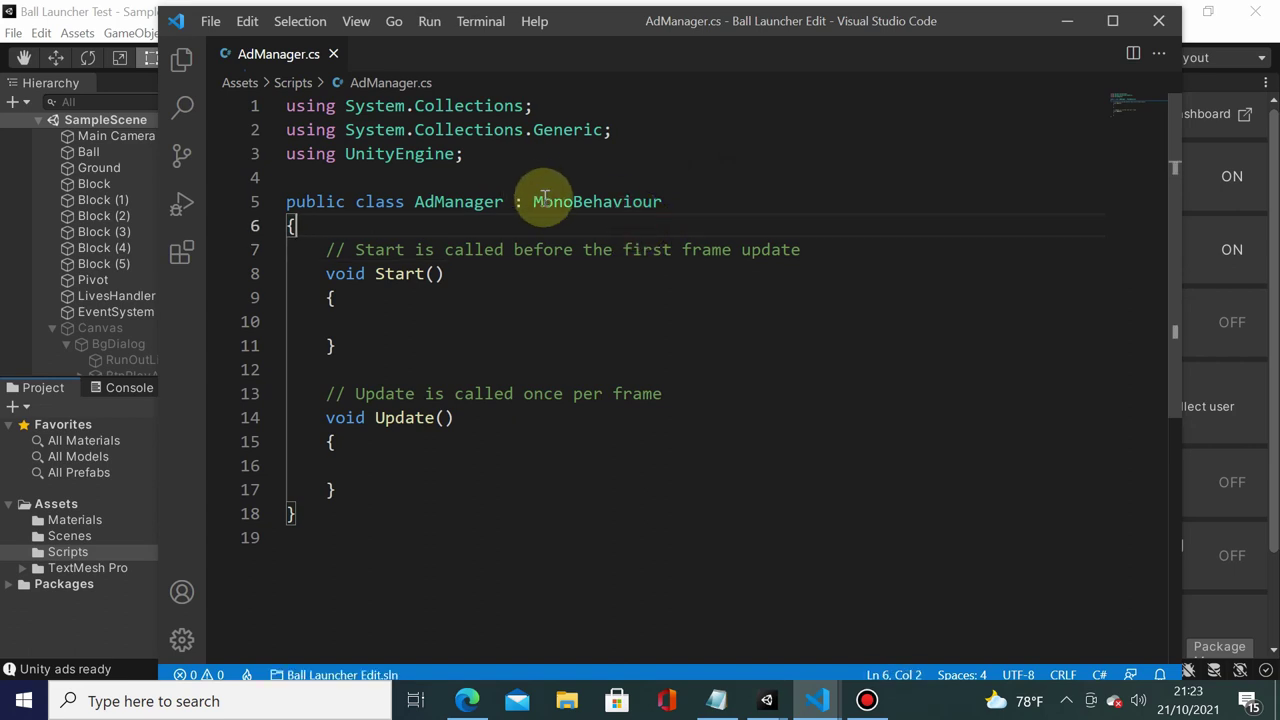
# Maximize VS Code and declare '[SerializeField] private LivesHandler livesHandler;' in the AdManager class
pyautogui.press('super+Up')
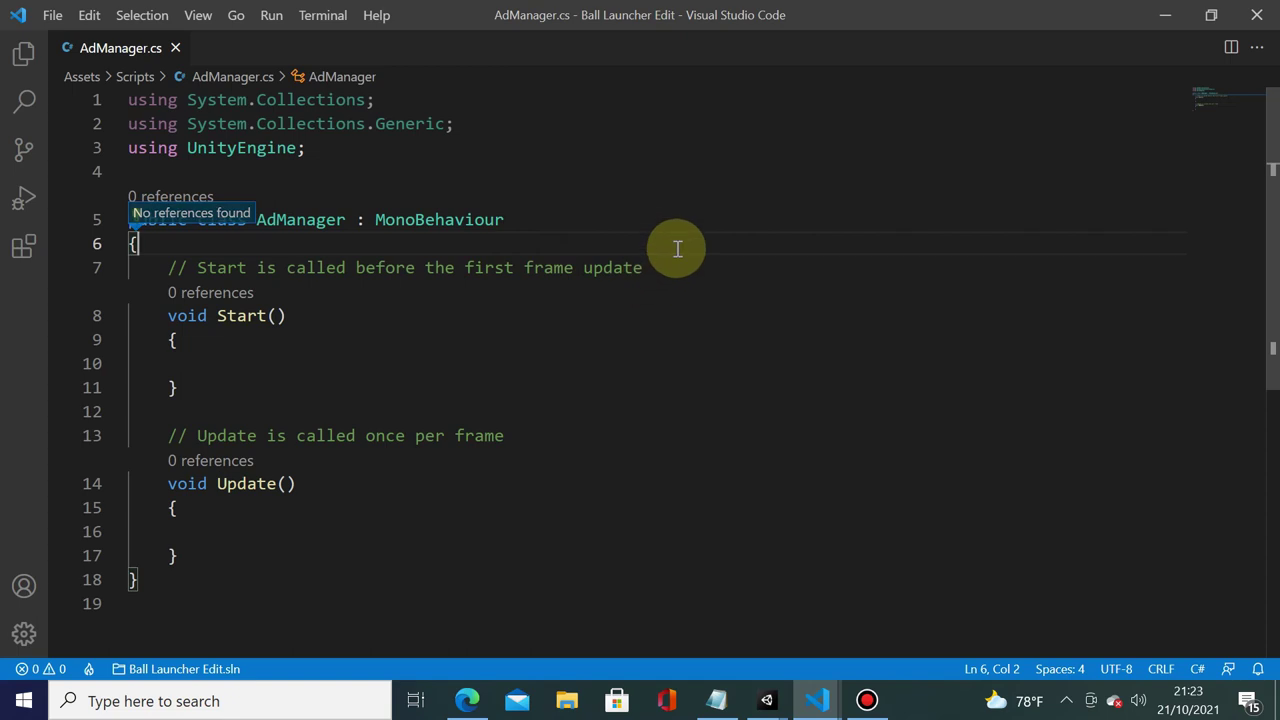
pyautogui.press('Return')
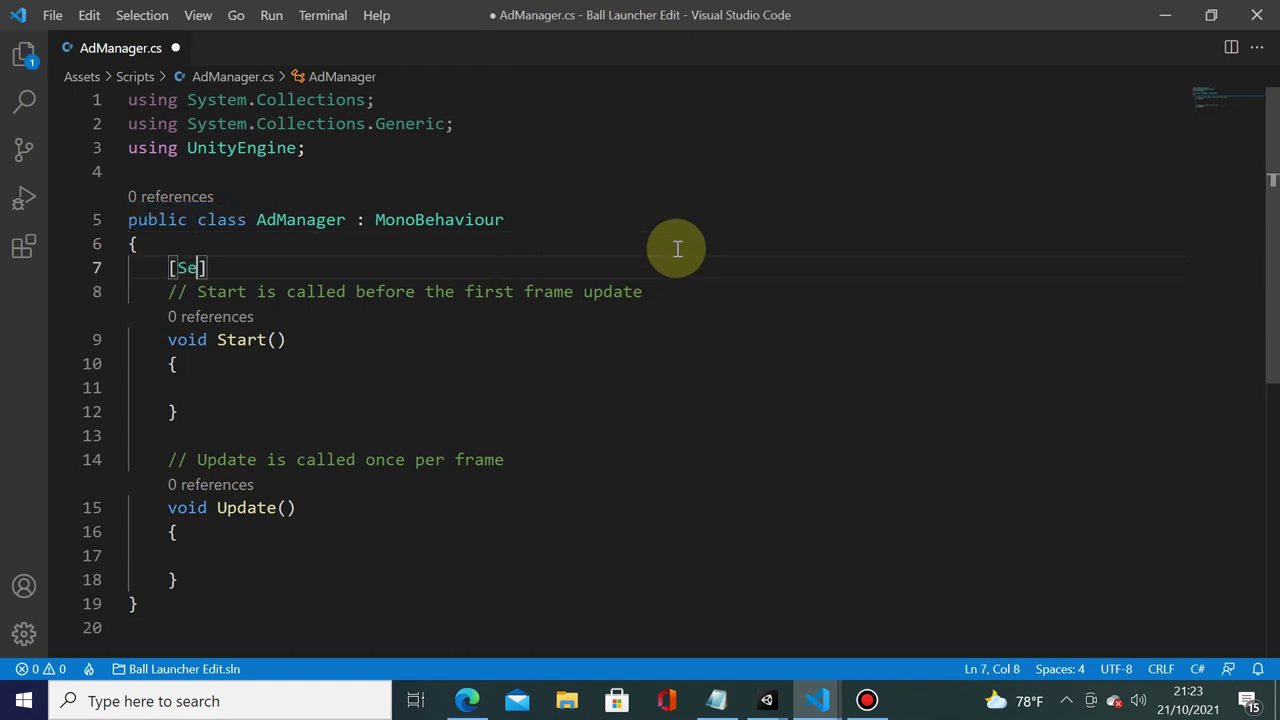
pyautogui.write('rializ')
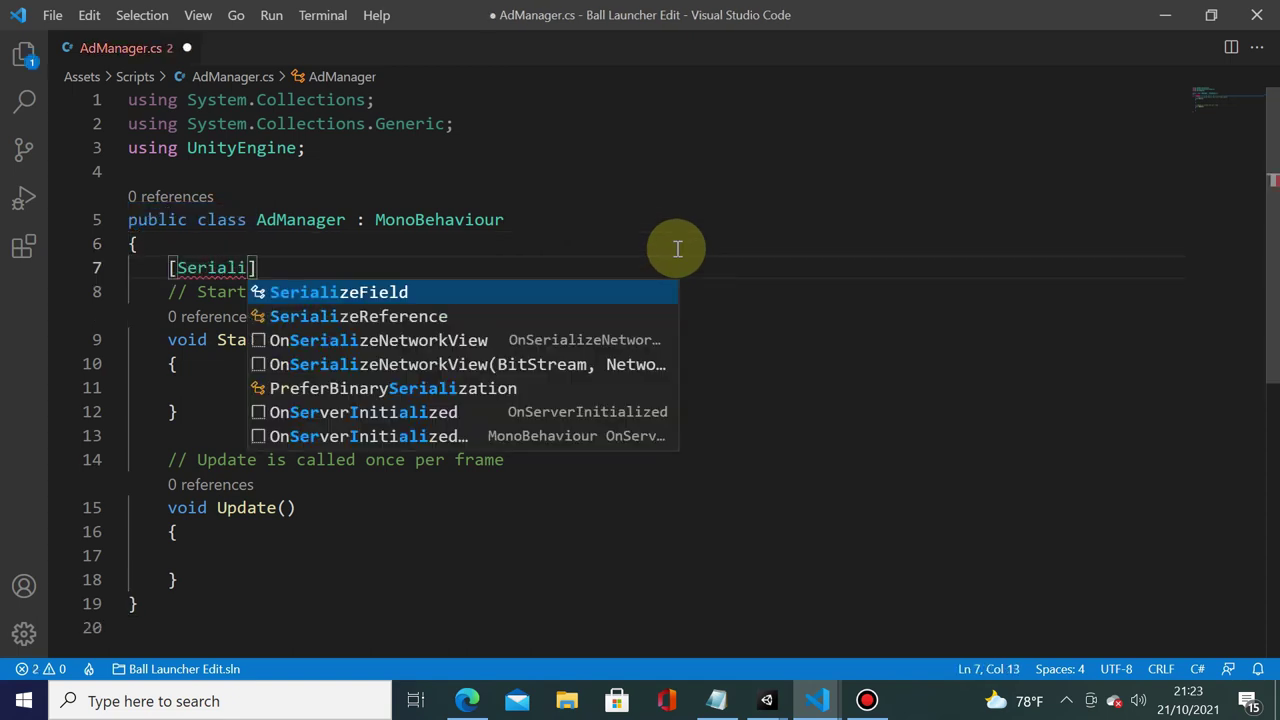
pyautogui.press('Tab')
pyautogui.write('pri')
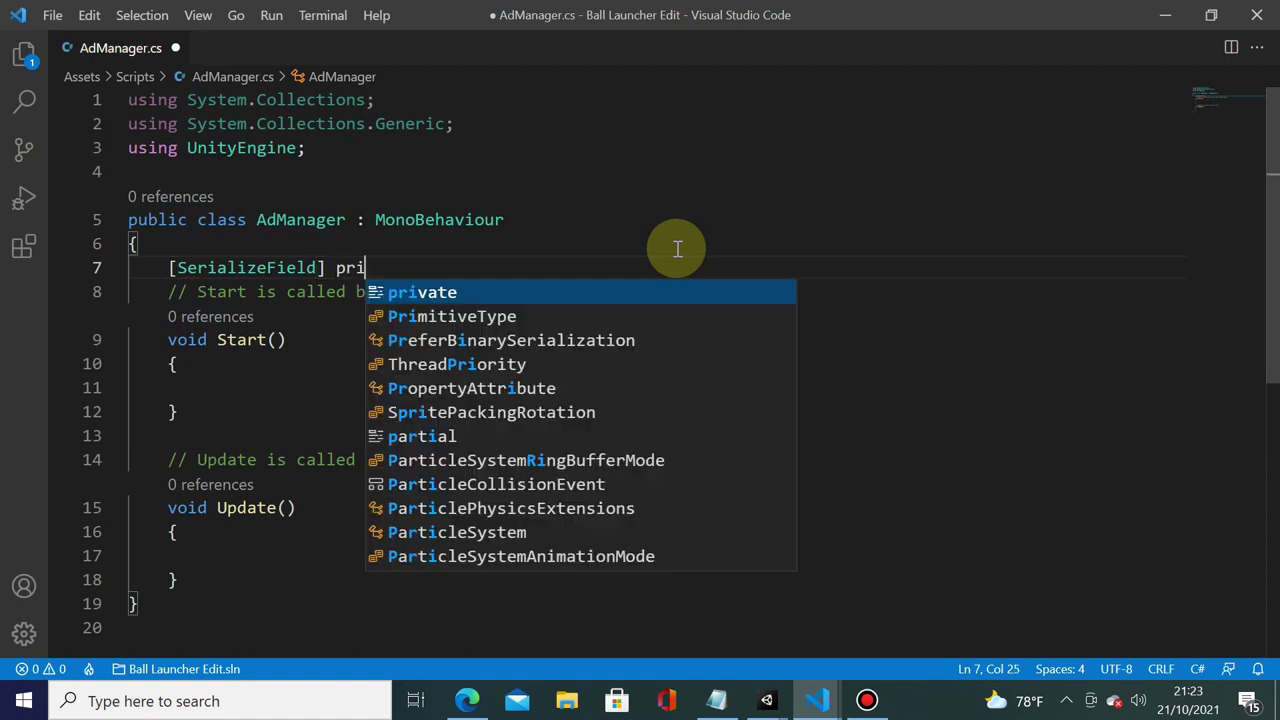
pyautogui.write('vate Live')
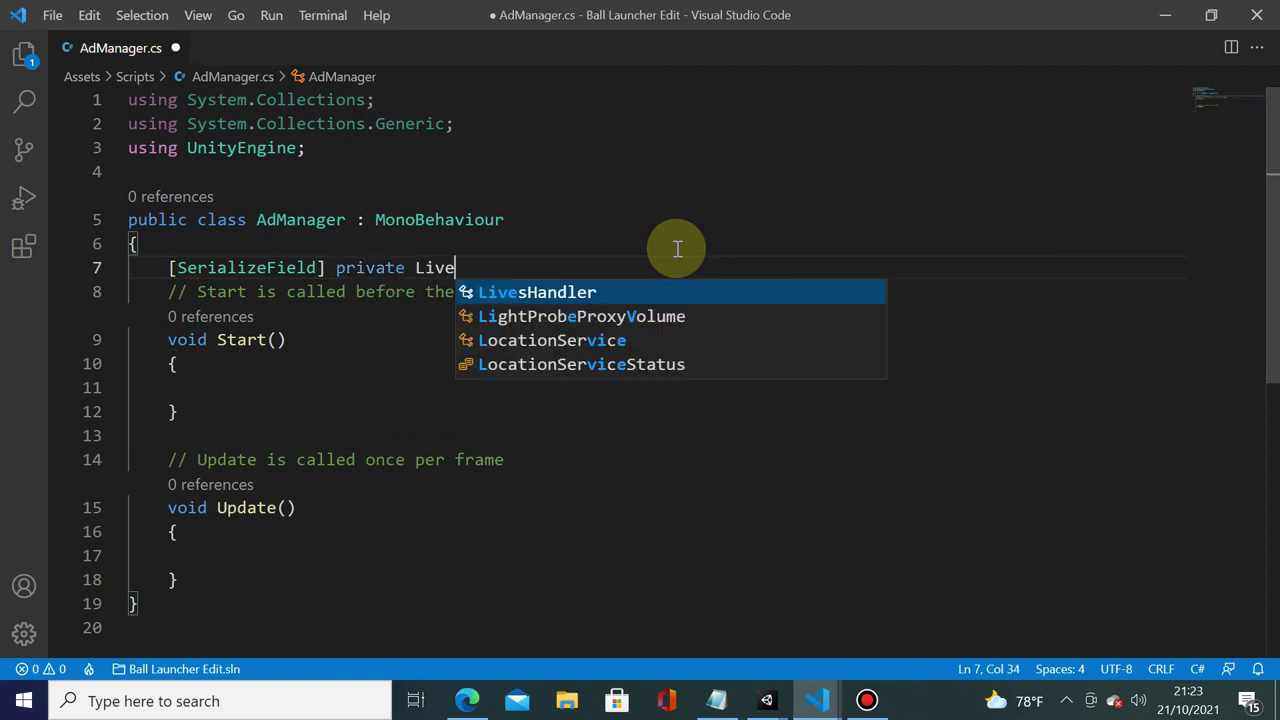
pyautogui.press('Tab')
pyautogui.write('live')
pyautogui.press('Tab')
pyautogui.write(';')
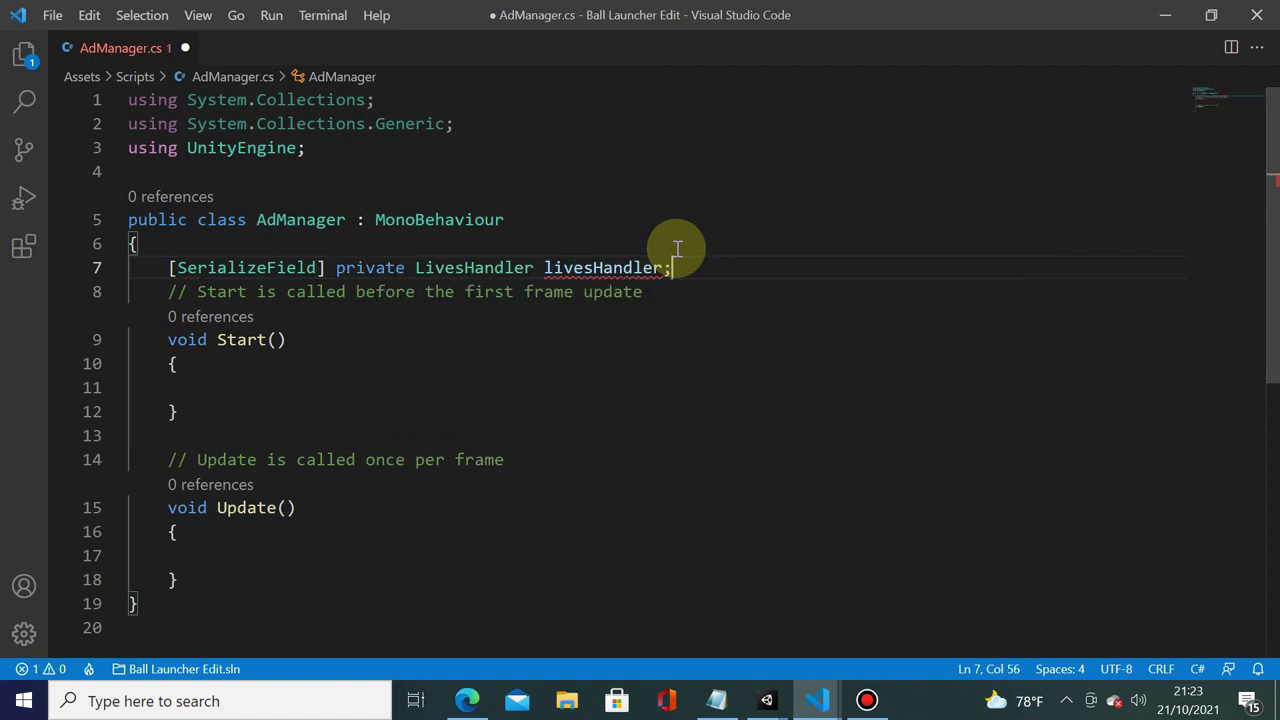
pyautogui.press('Return')
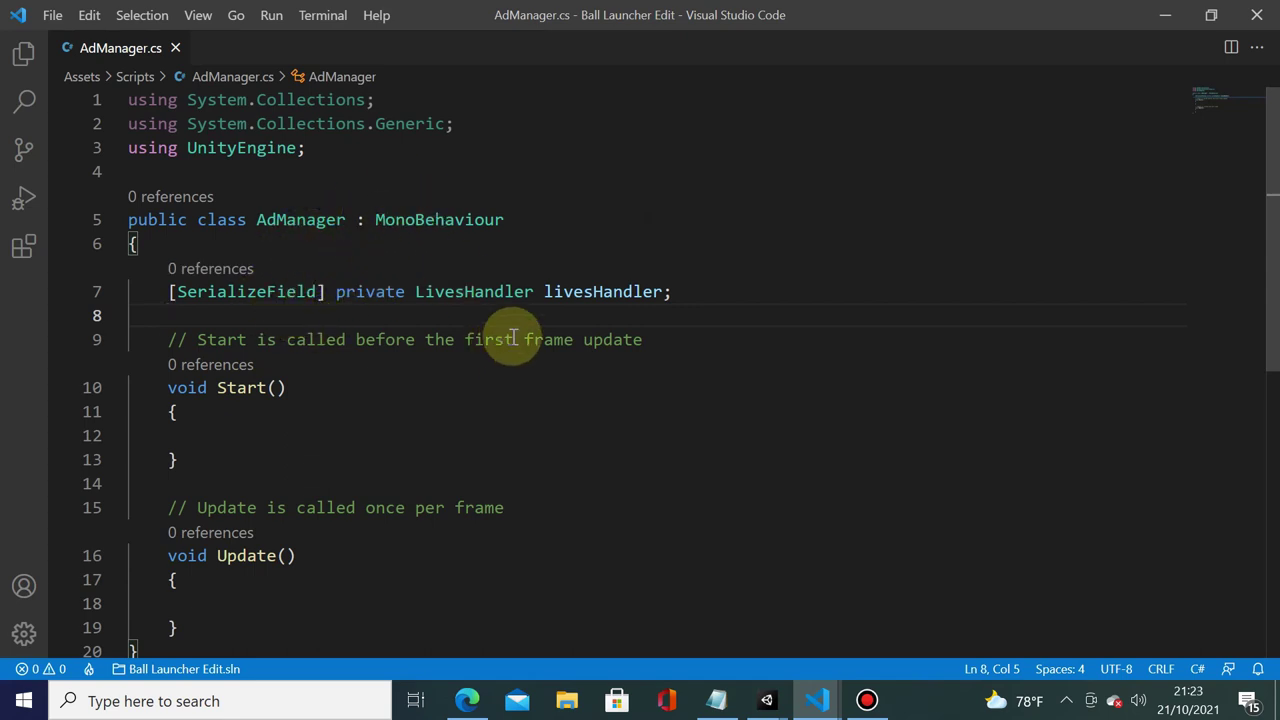
pyautogui.scroll(-2, 440, 355)
pyautogui.scroll(2, 445, 350)
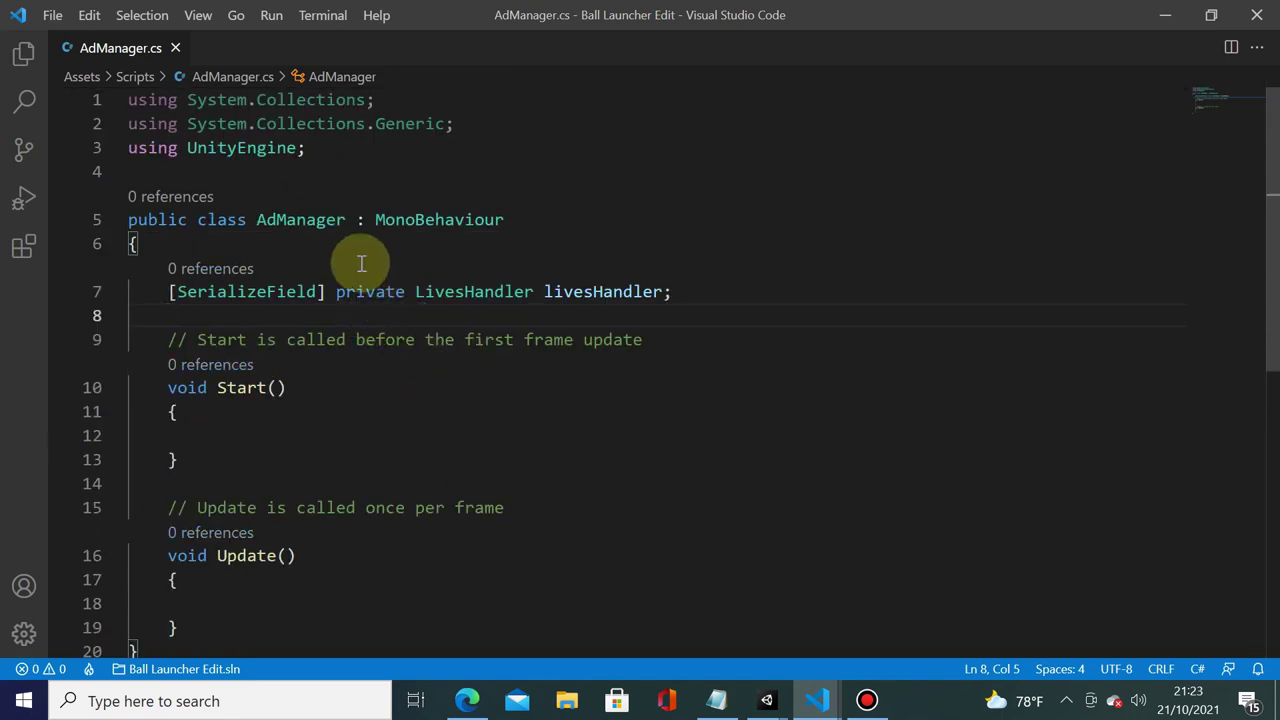
pyautogui.doubleClick(495, 219)
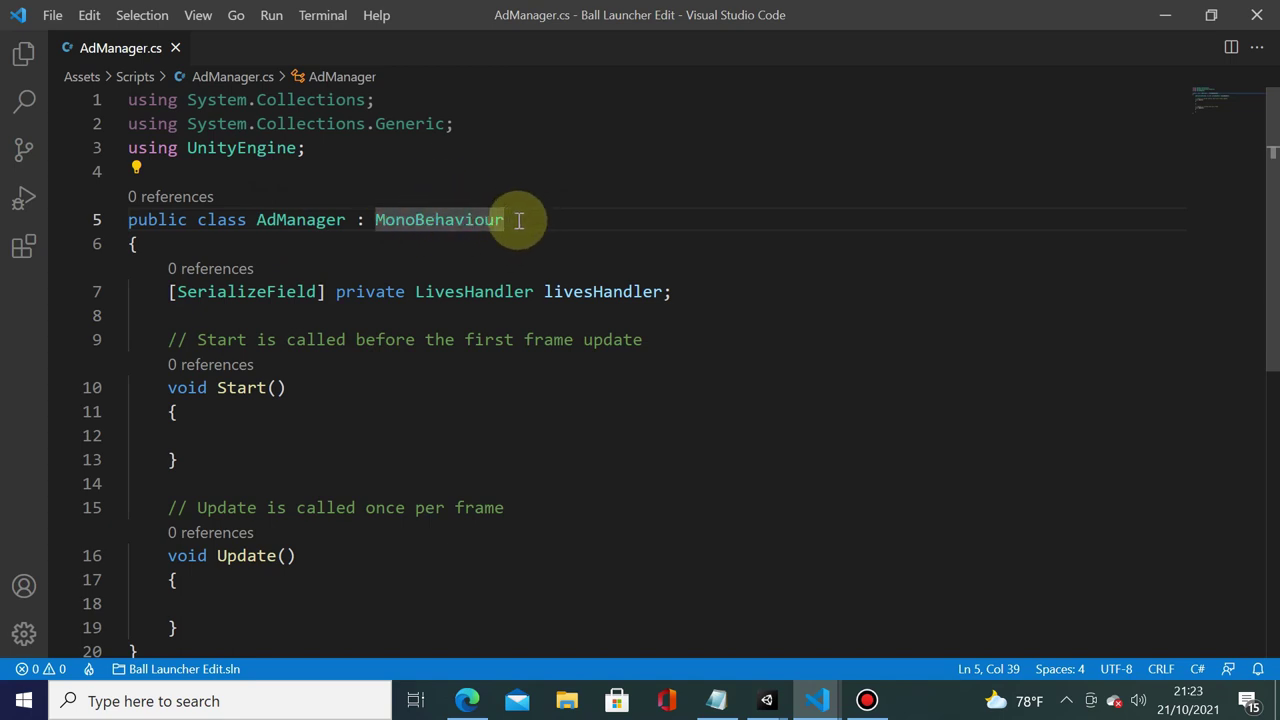
# Make AdManager implement IUnityAdsListener and add the 'using UnityEngine.Advertisements' directive
pyautogui.write(',')
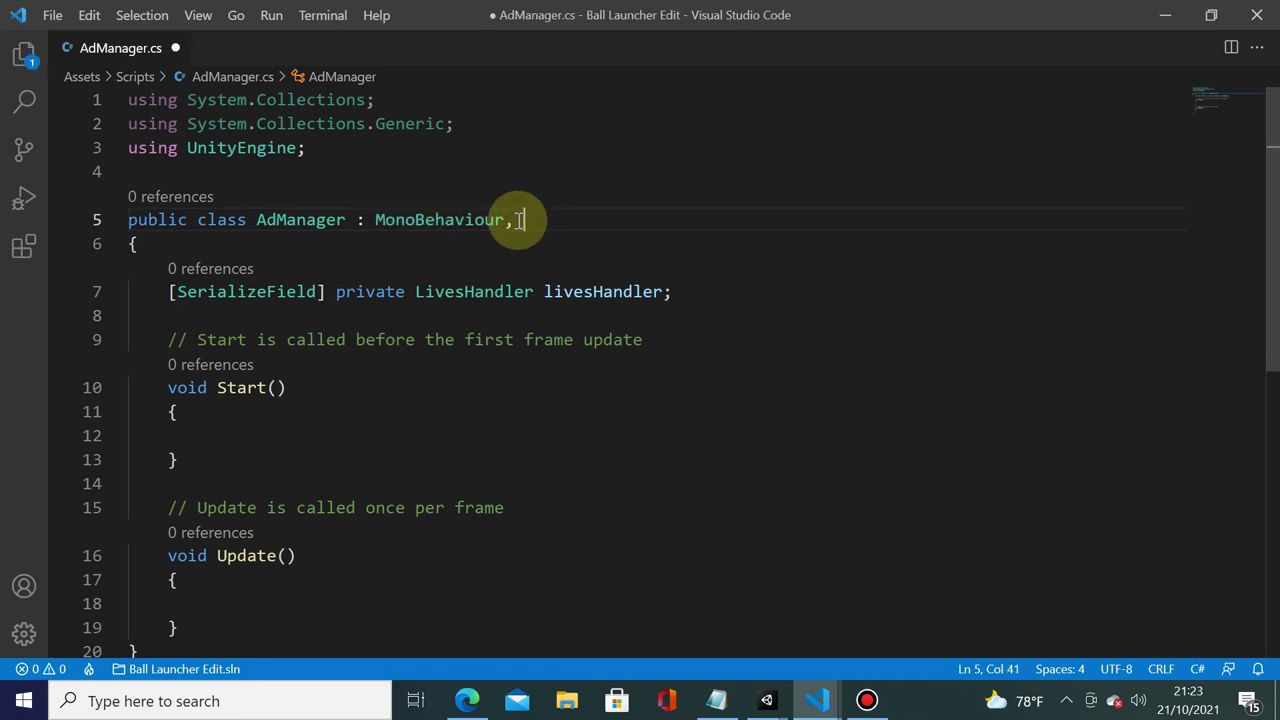
pyautogui.hotkey('shift', 'F12')
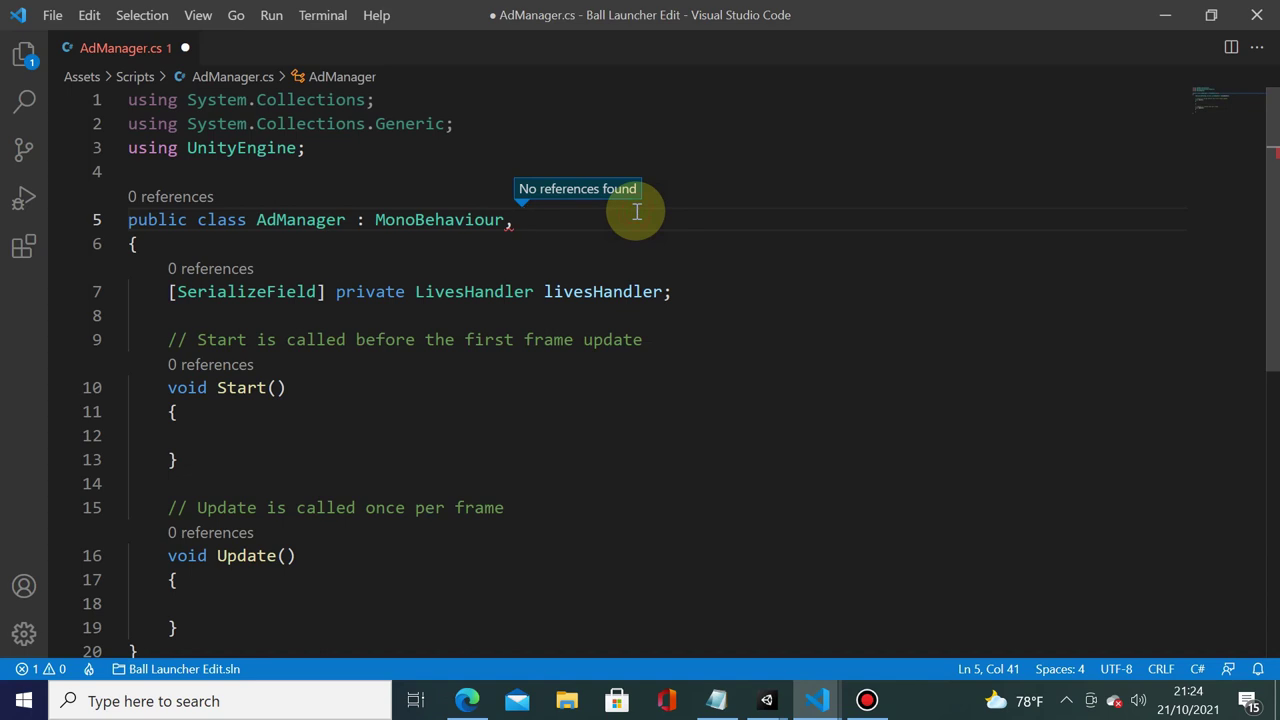
pyautogui.write('IUnityAdsListener')
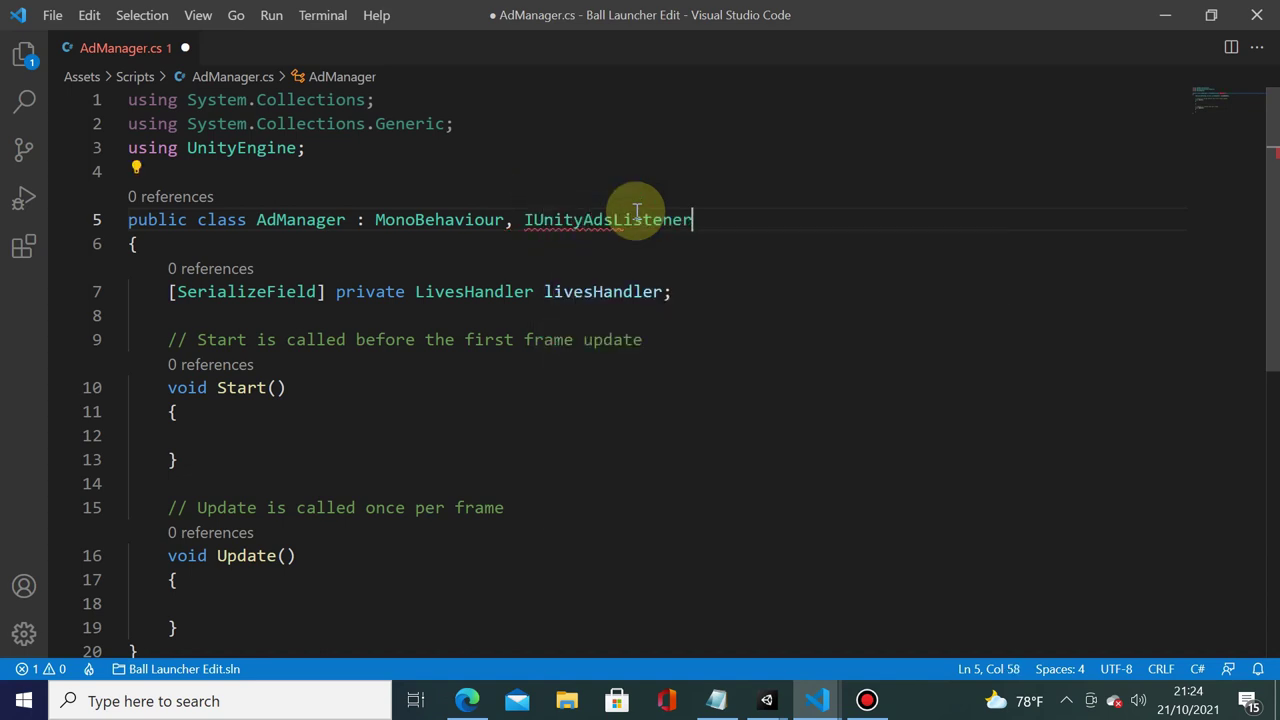
pyautogui.press('Down')
pyautogui.press('Down')
pyautogui.press('Home')
pyautogui.press('Home')
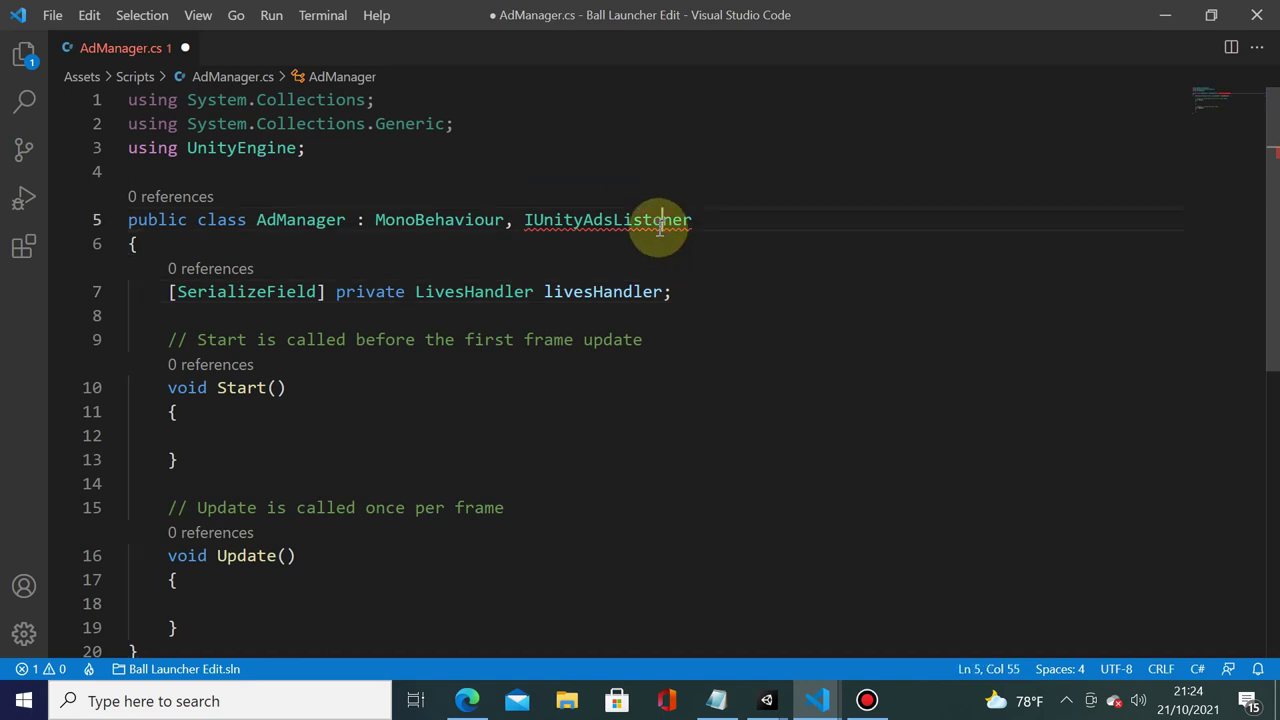
pyautogui.hotkey('ctrl', '.')
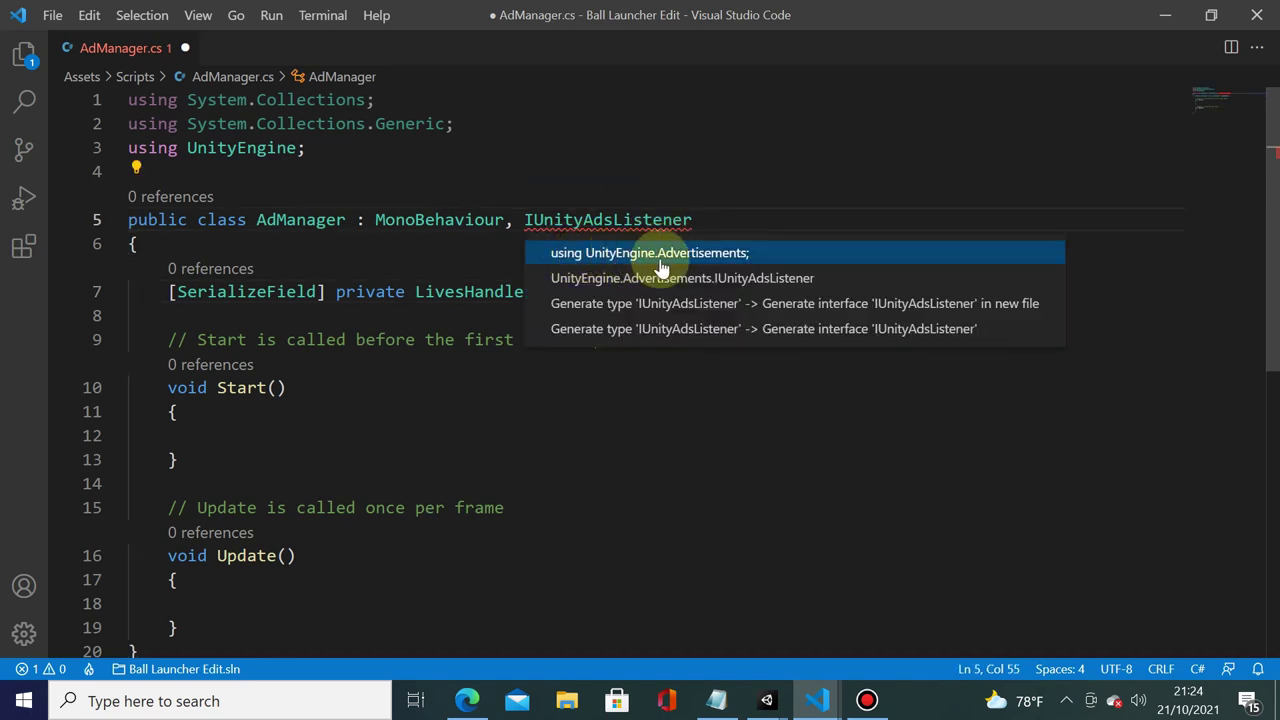
pyautogui.click(668, 262)
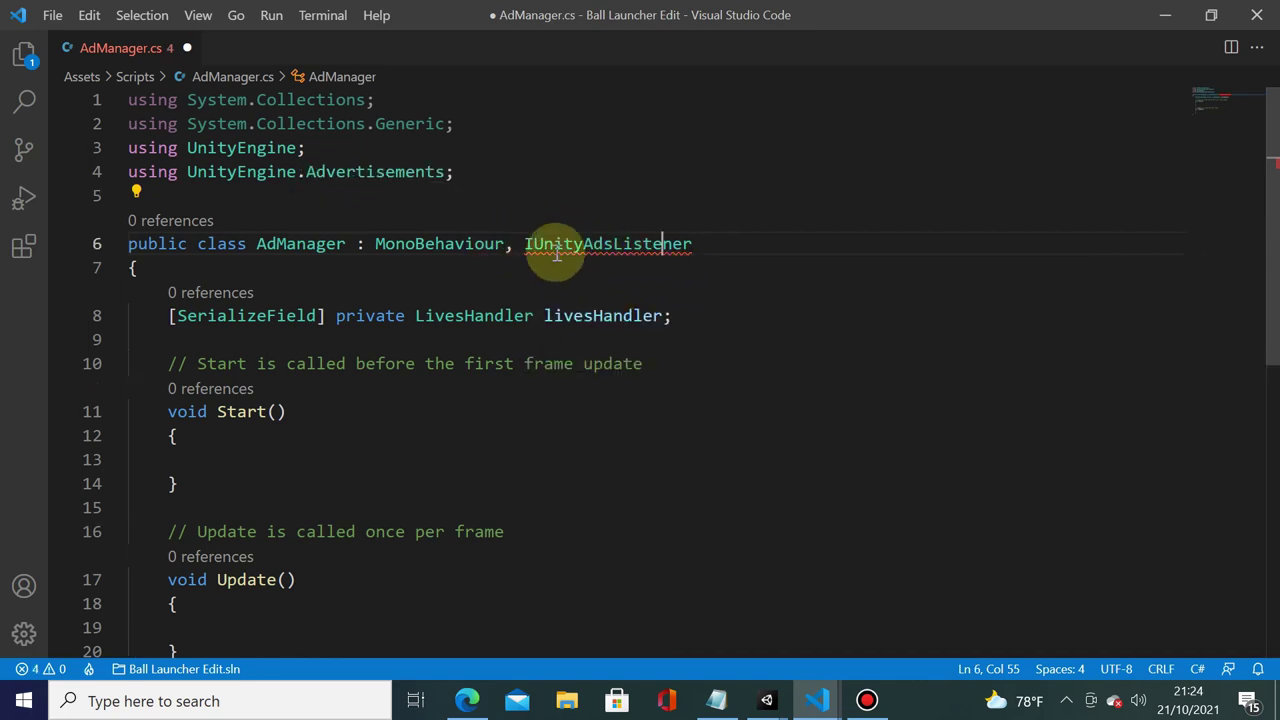
pyautogui.moveTo(610, 246)
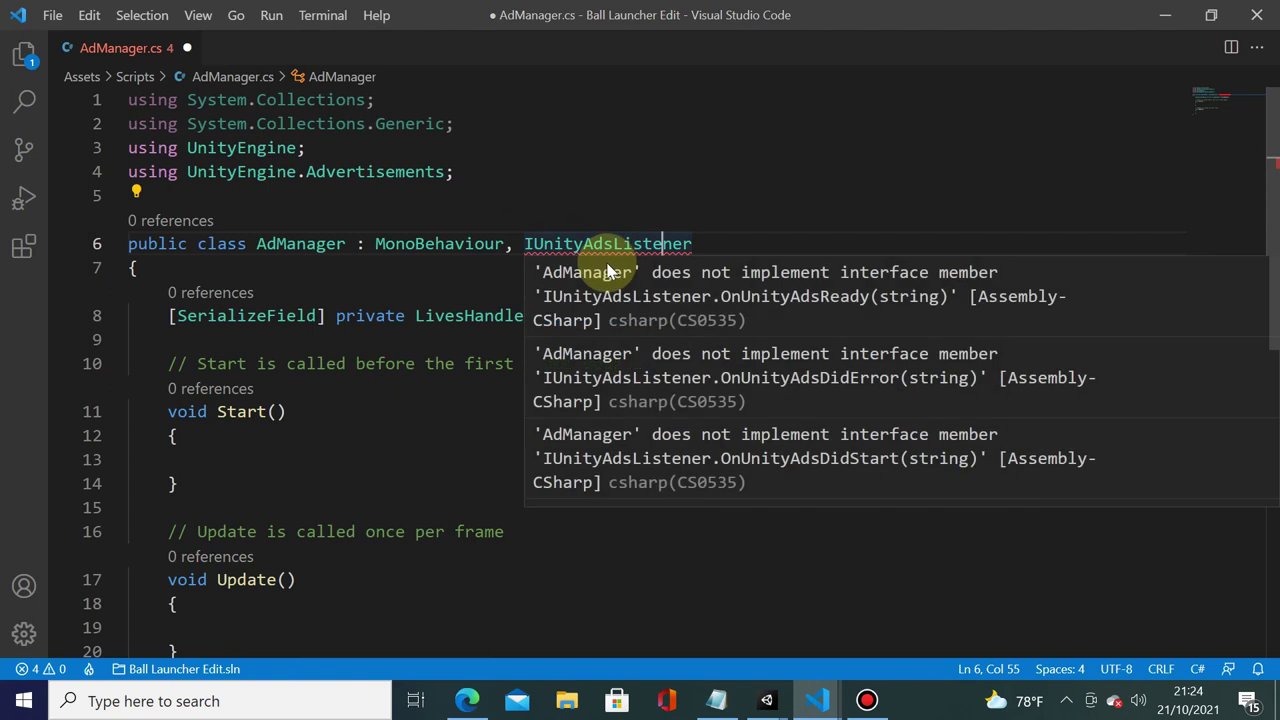
pyautogui.click(626, 198)
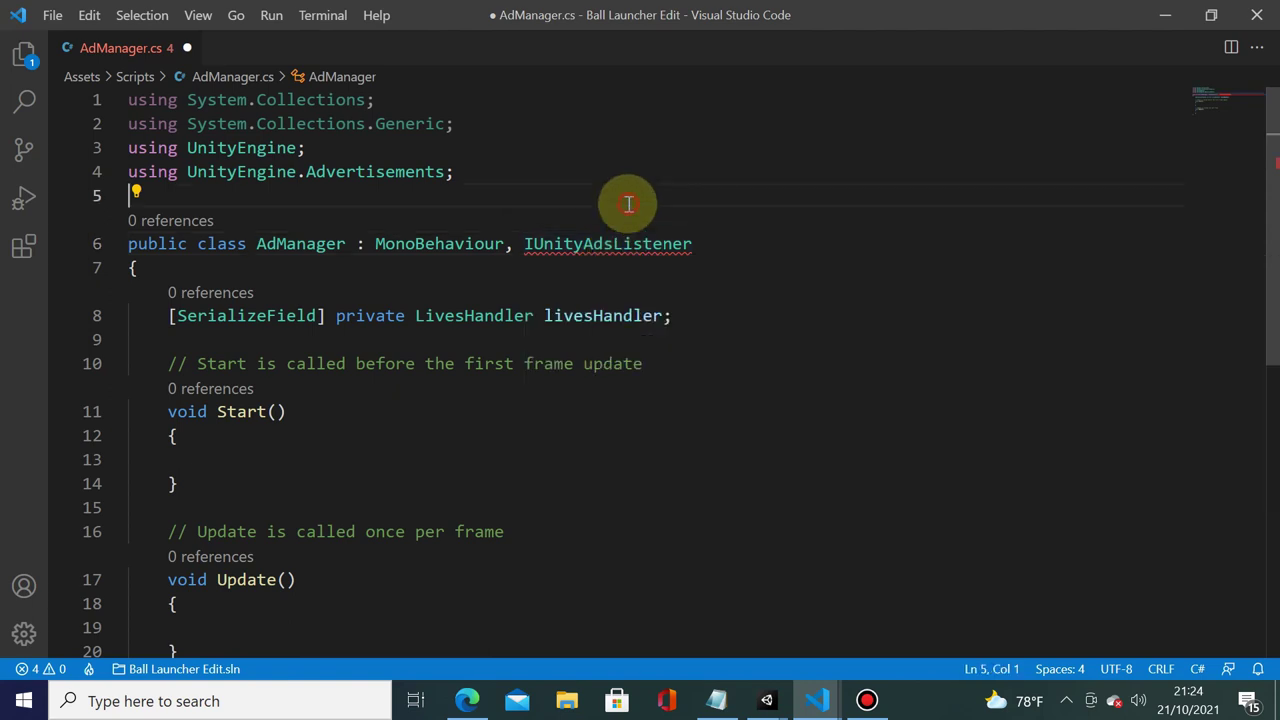
pyautogui.scroll(-1, 251, 354)
pyautogui.scroll(1, 350, 345)
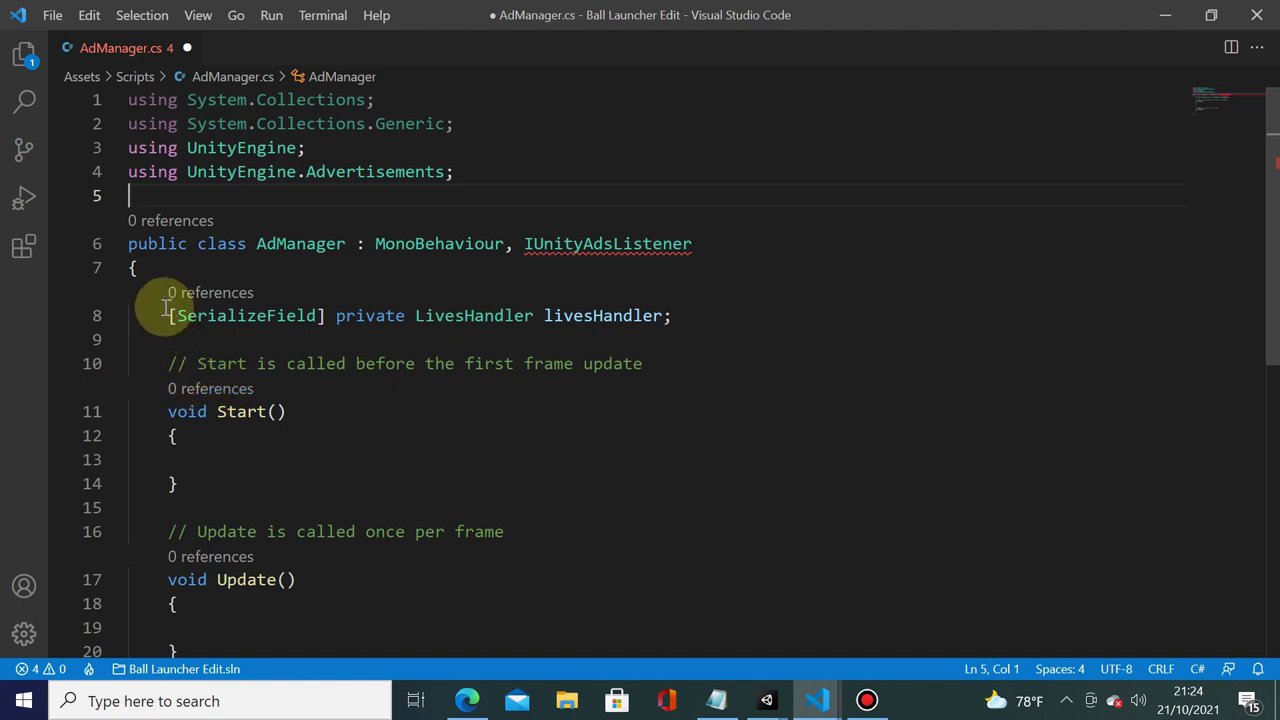
# Delete the livesHandler field declaration from the class
pyautogui.moveTo(167, 315); pyautogui.dragTo(676, 315)
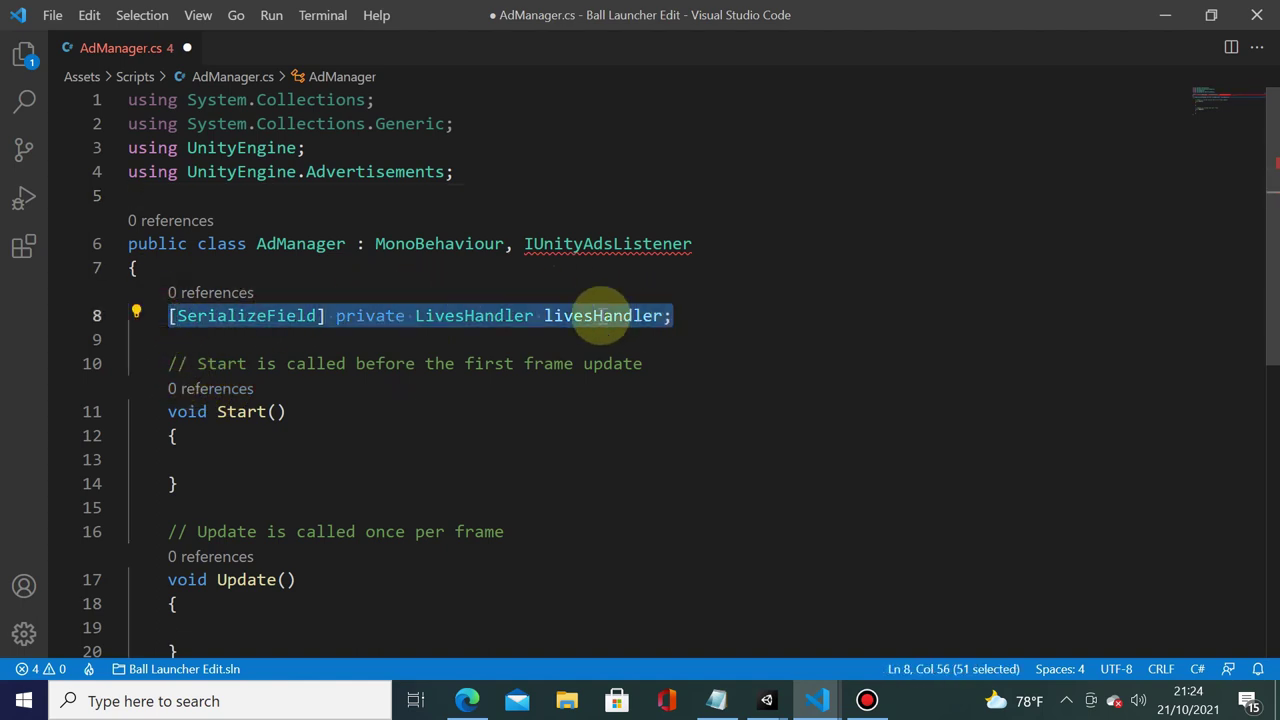
pyautogui.hotkey('ctrl', 'x')
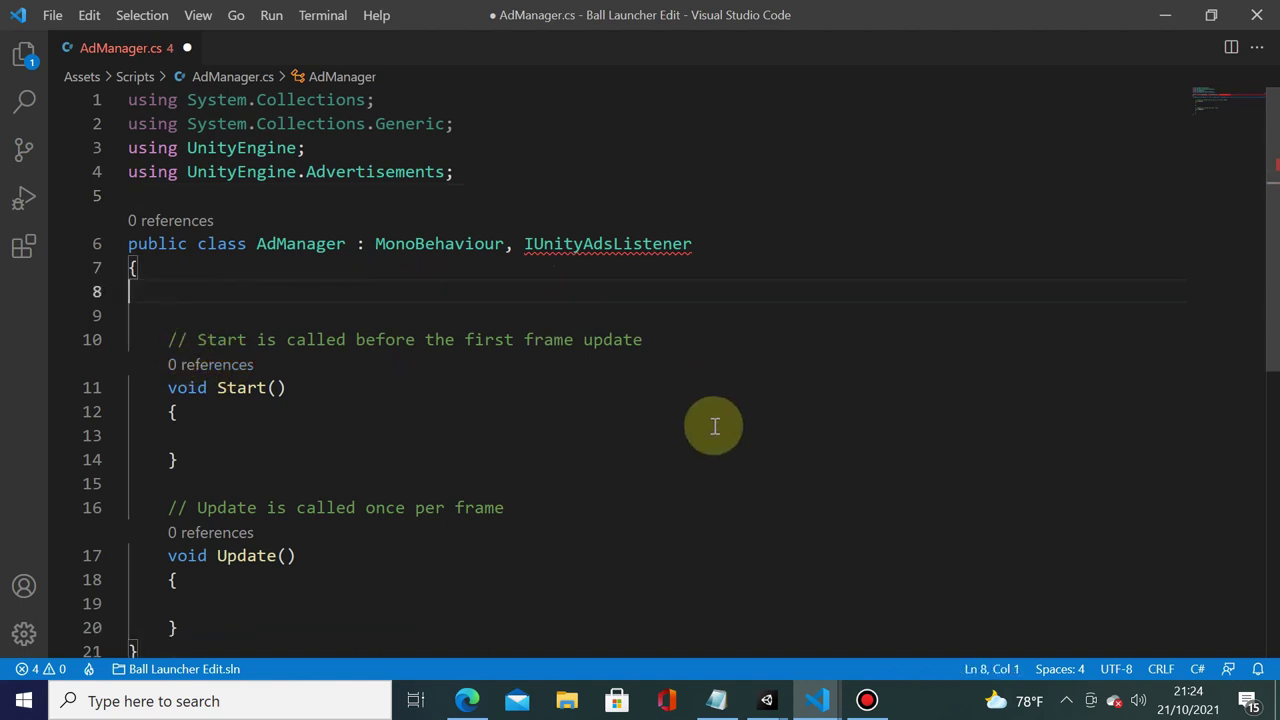
pyautogui.press('Delete')
pyautogui.press('Delete')
pyautogui.click(703, 390)
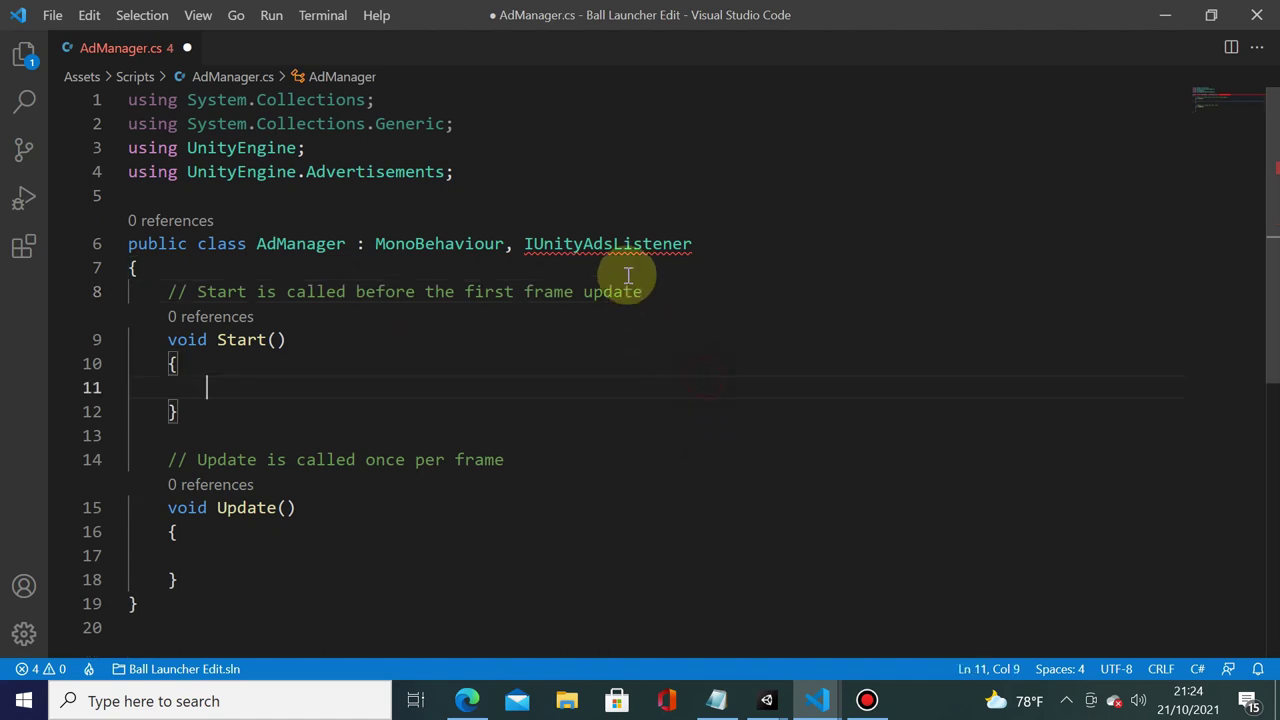
pyautogui.click(632, 245)
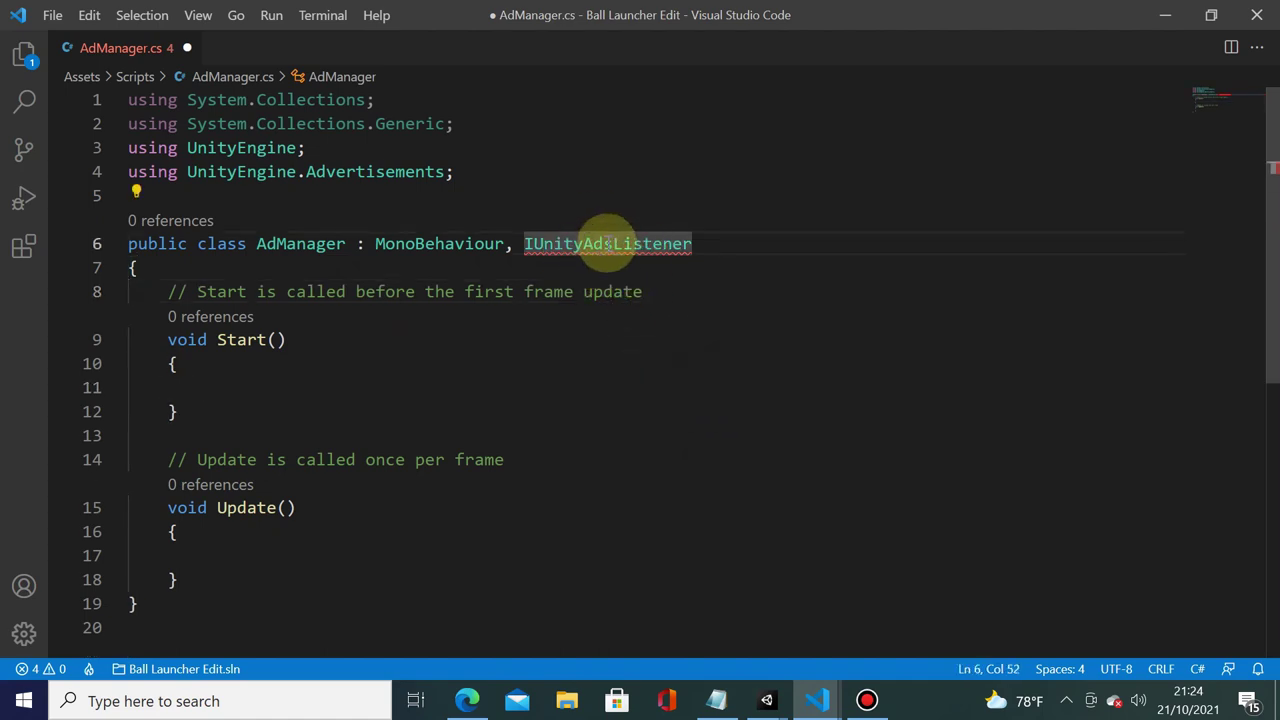
pyautogui.click(612, 244)
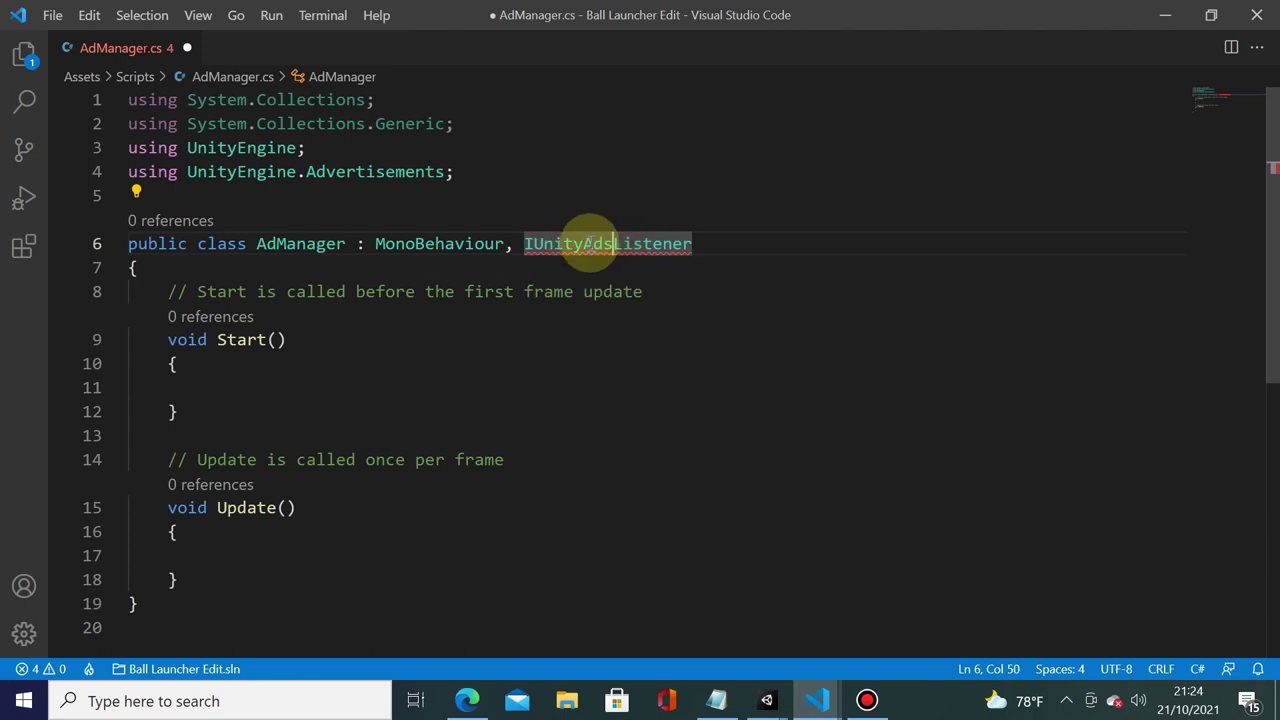
pyautogui.hotkey('ctrl', '.')
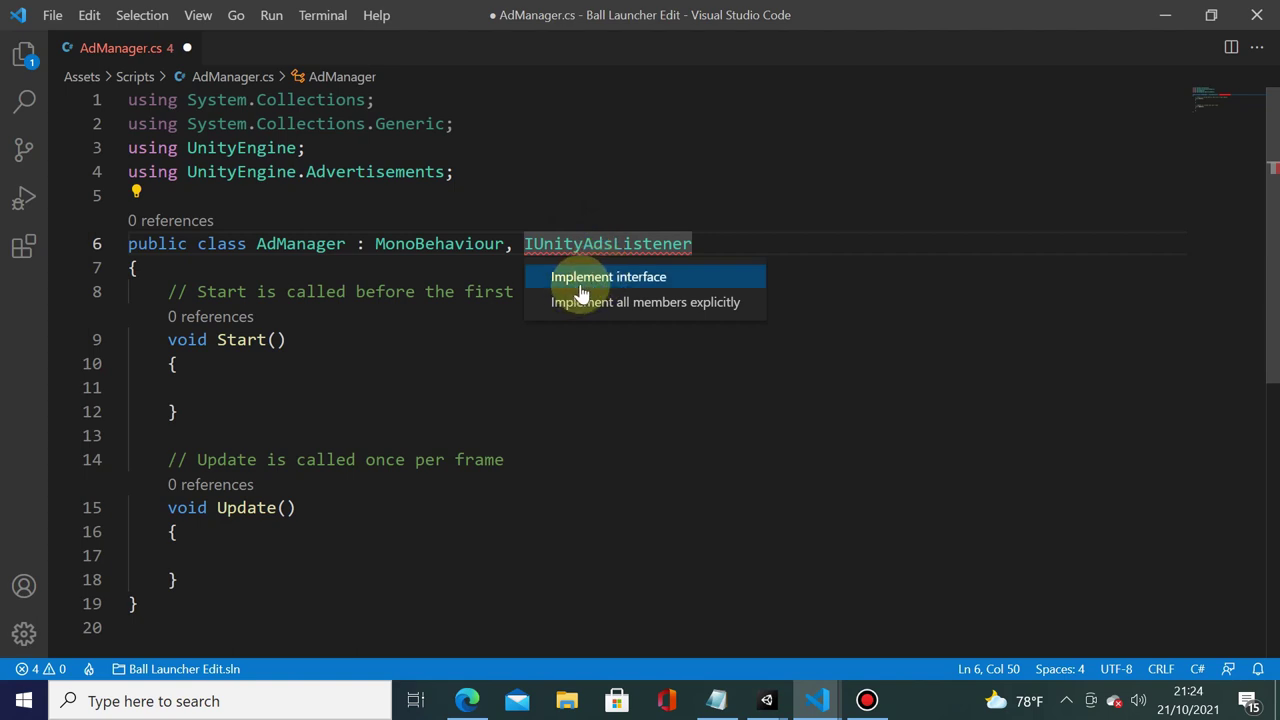
# Generate the four IUnityAdsListener method stubs in AdManager and look over them
pyautogui.click(690, 312)
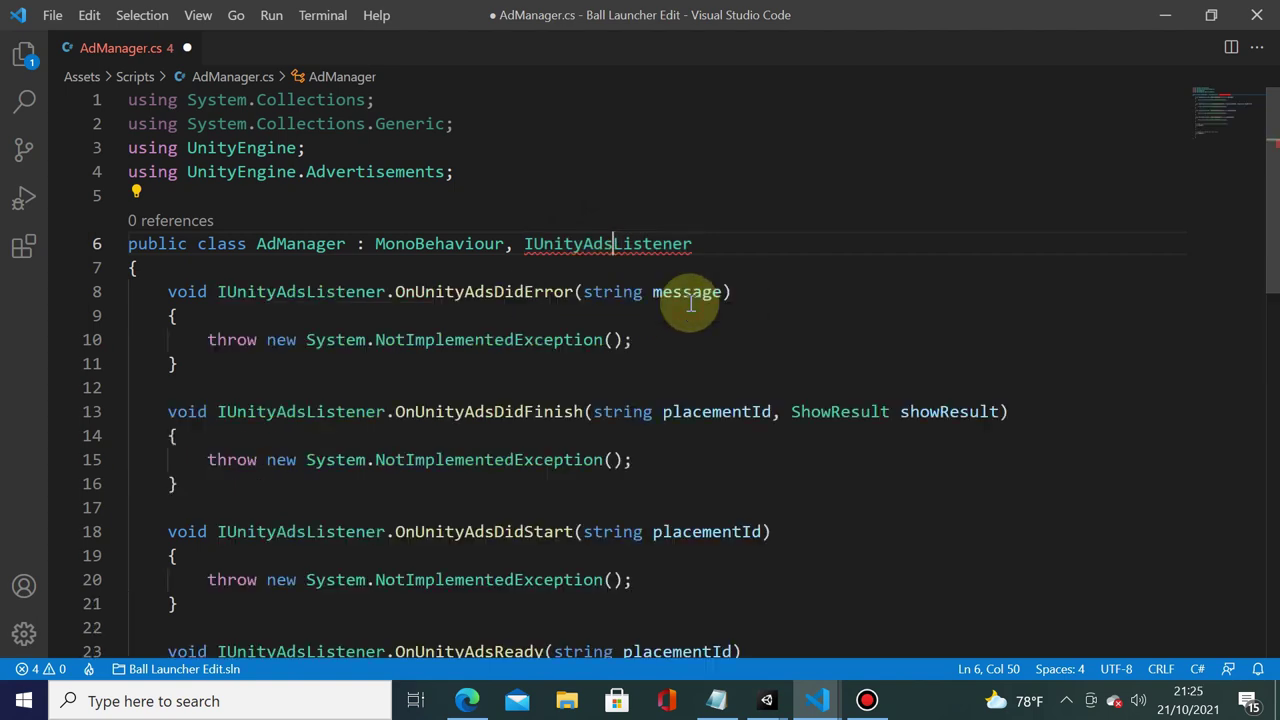
pyautogui.scroll(-1, 657, 374)
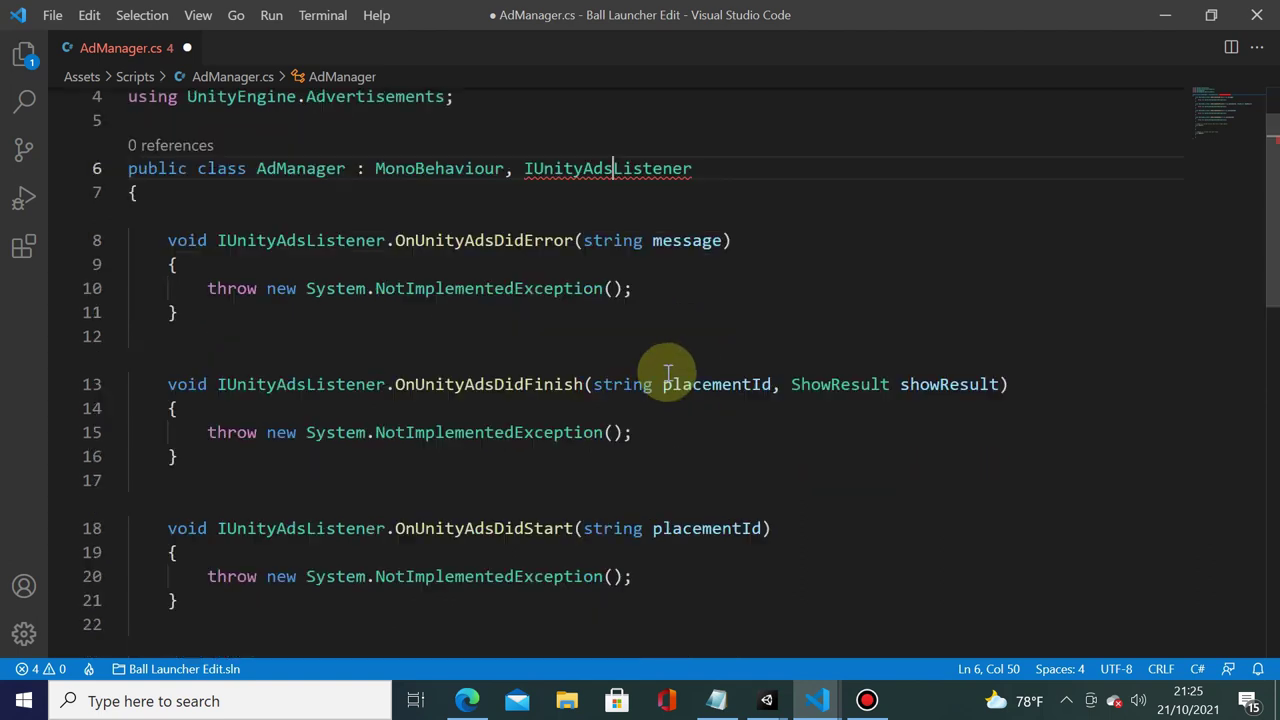
pyautogui.scroll(-3, 629, 420)
pyautogui.scroll(-1, 466, 500)
pyautogui.scroll(-2, 449, 517)
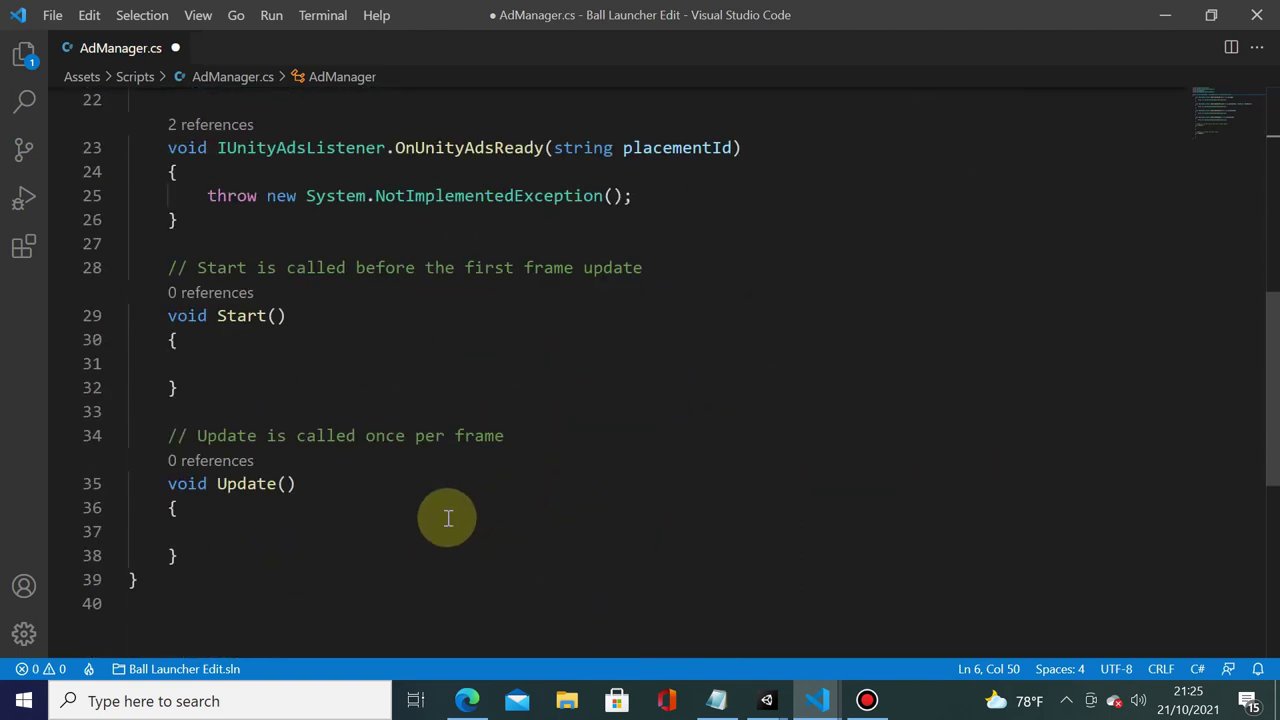
pyautogui.scroll(6, 443, 523)
pyautogui.scroll(2, 420, 450)
pyautogui.click(429, 343)
pyautogui.scroll(-2, 414, 457)
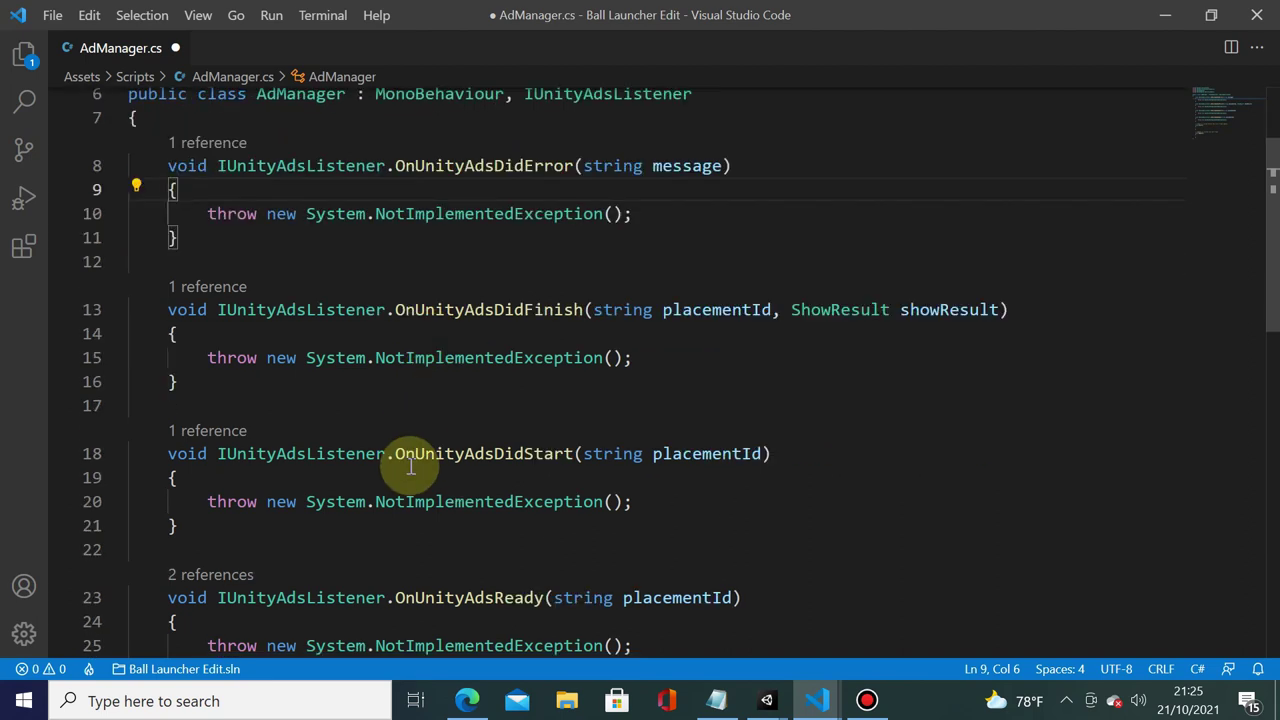
pyautogui.scroll(-3, 380, 455)
pyautogui.click(312, 420)
pyautogui.scroll(-1, 323, 449)
pyautogui.scroll(1, 334, 420)
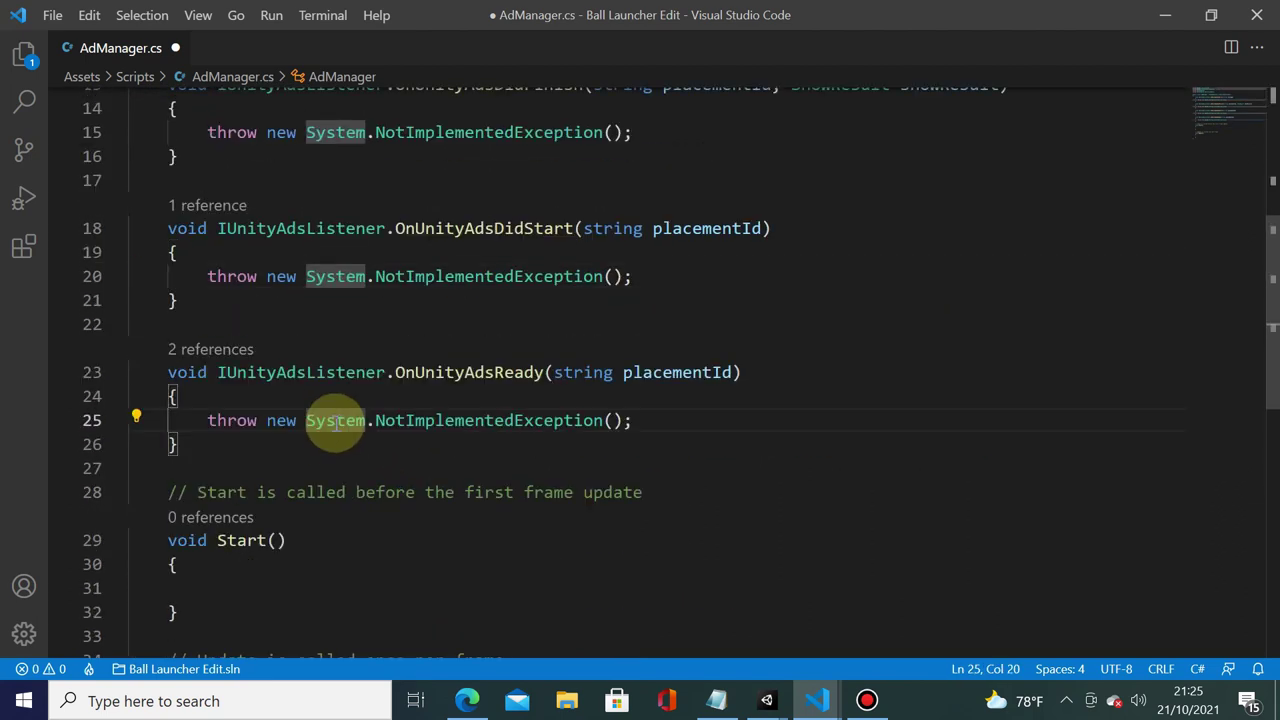
pyautogui.scroll(3, 420, 280)
pyautogui.scroll(-2, 480, 377)
pyautogui.scroll(-3, 451, 420)
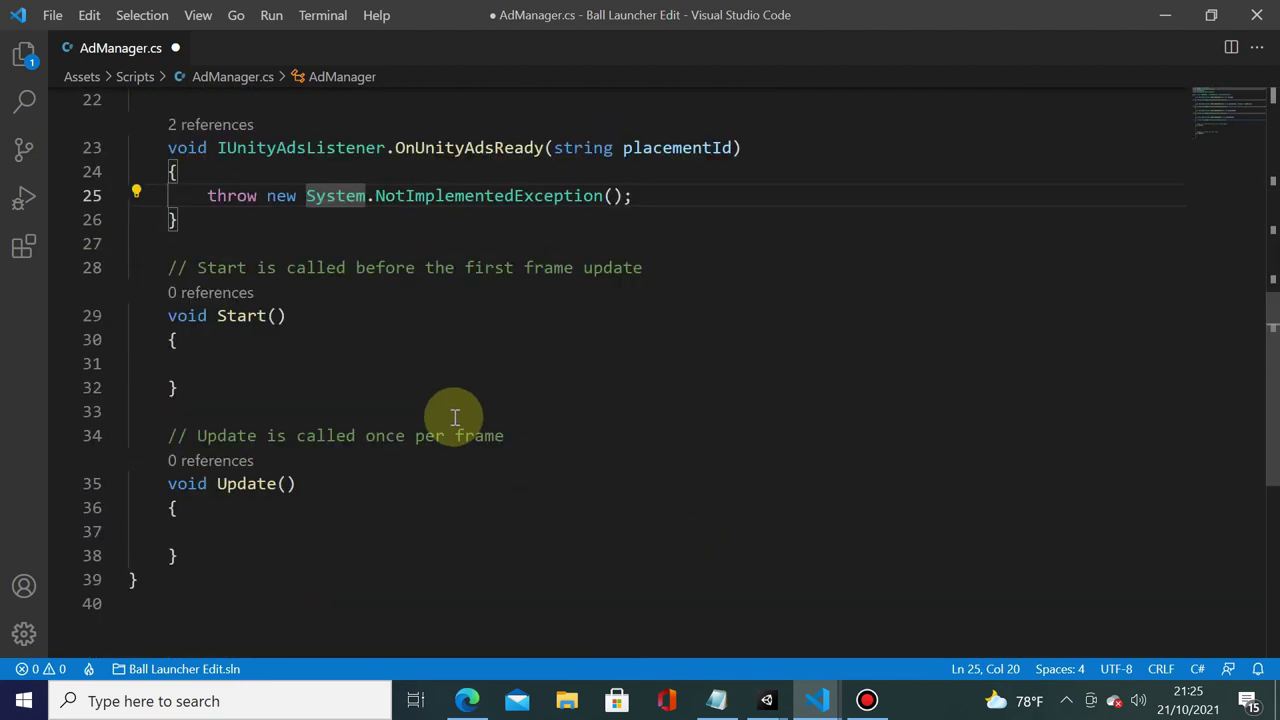
# Delete the empty Update method together with its comment
pyautogui.moveTo(162, 417); pyautogui.dragTo(228, 555)
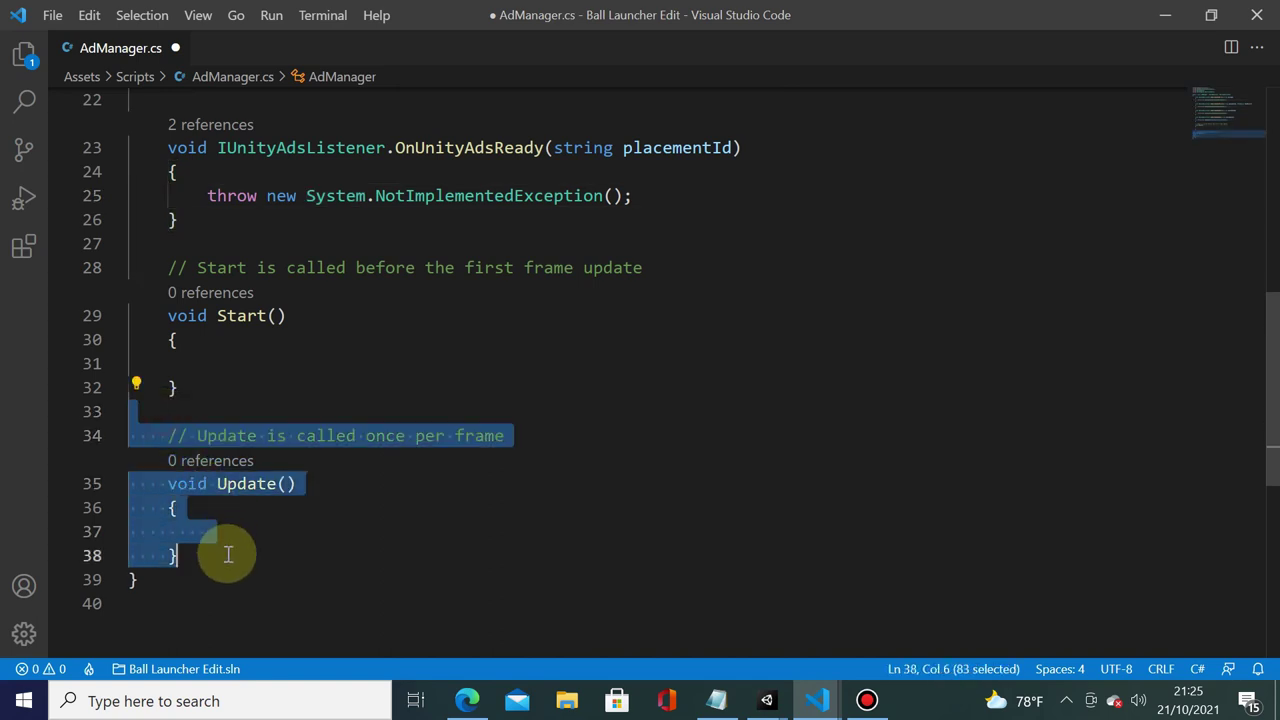
pyautogui.press('Delete')
pyautogui.scroll(2, 227, 553)
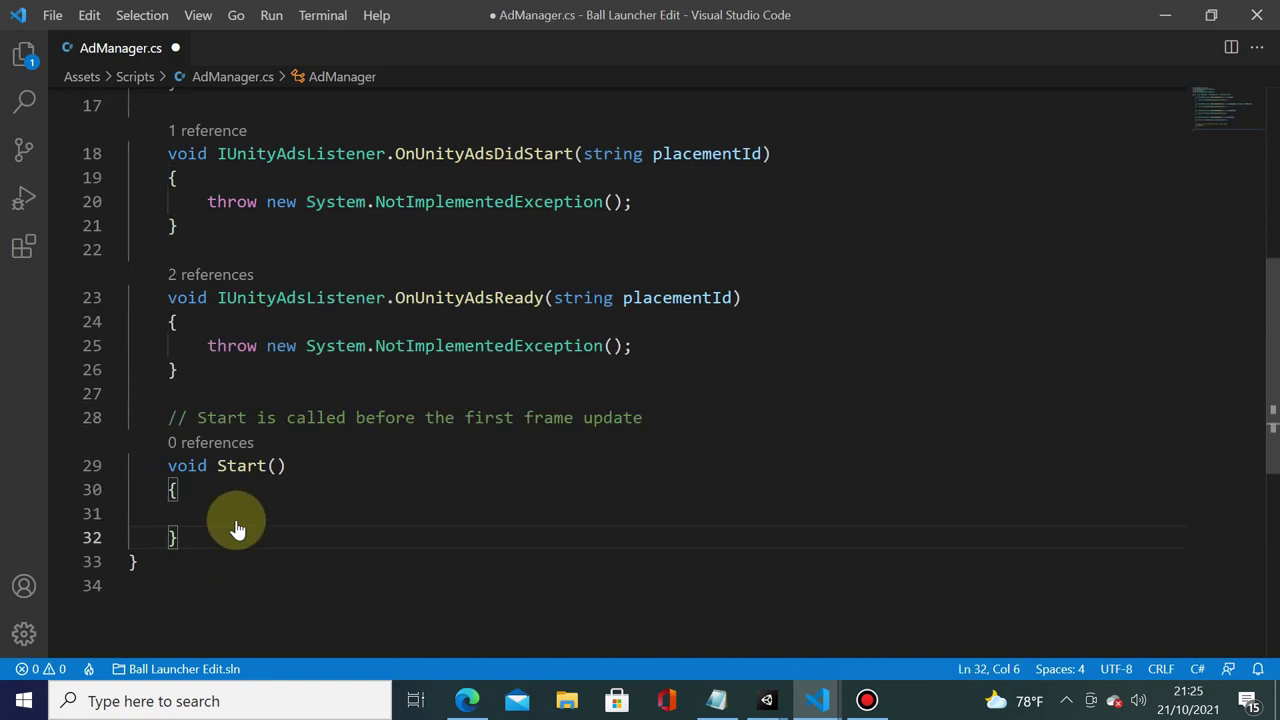
pyautogui.scroll(3, 230, 523)
pyautogui.scroll(1, 314, 334)
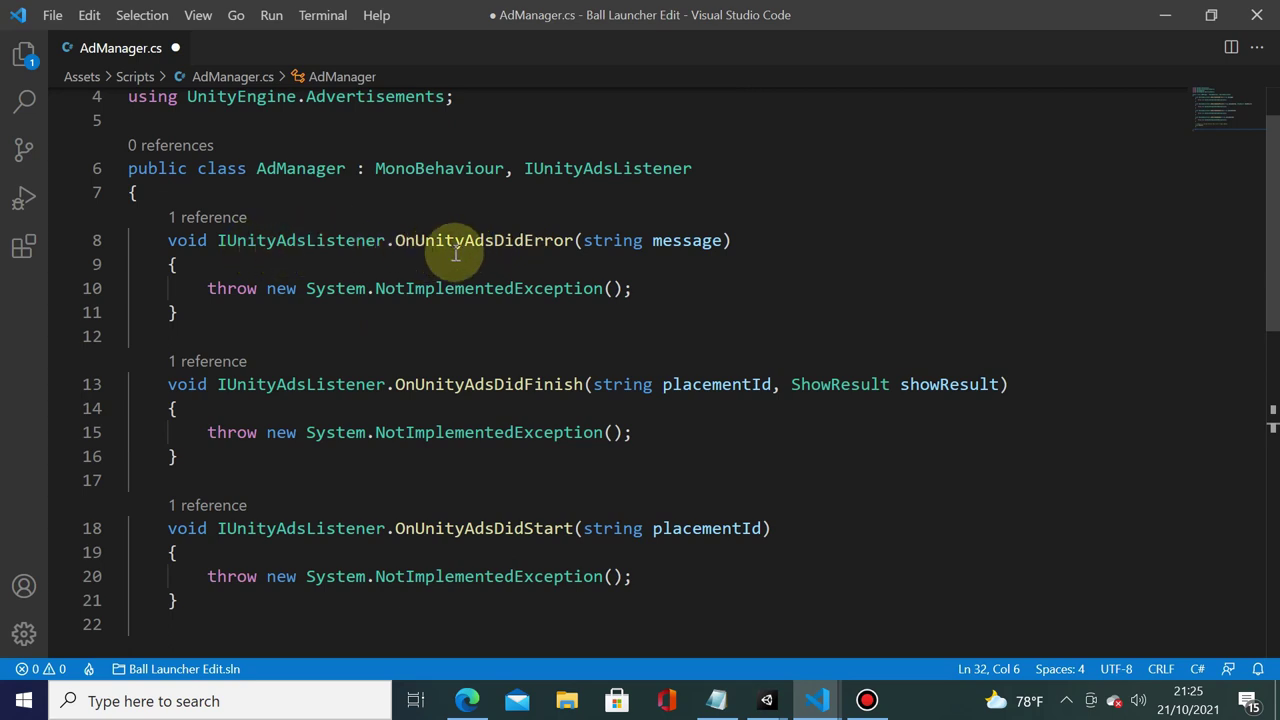
# Replace the throw in OnUnityAdsDidError with Debug.Log($"Unity ads error: {message}"); and save
pyautogui.moveTo(570, 240)
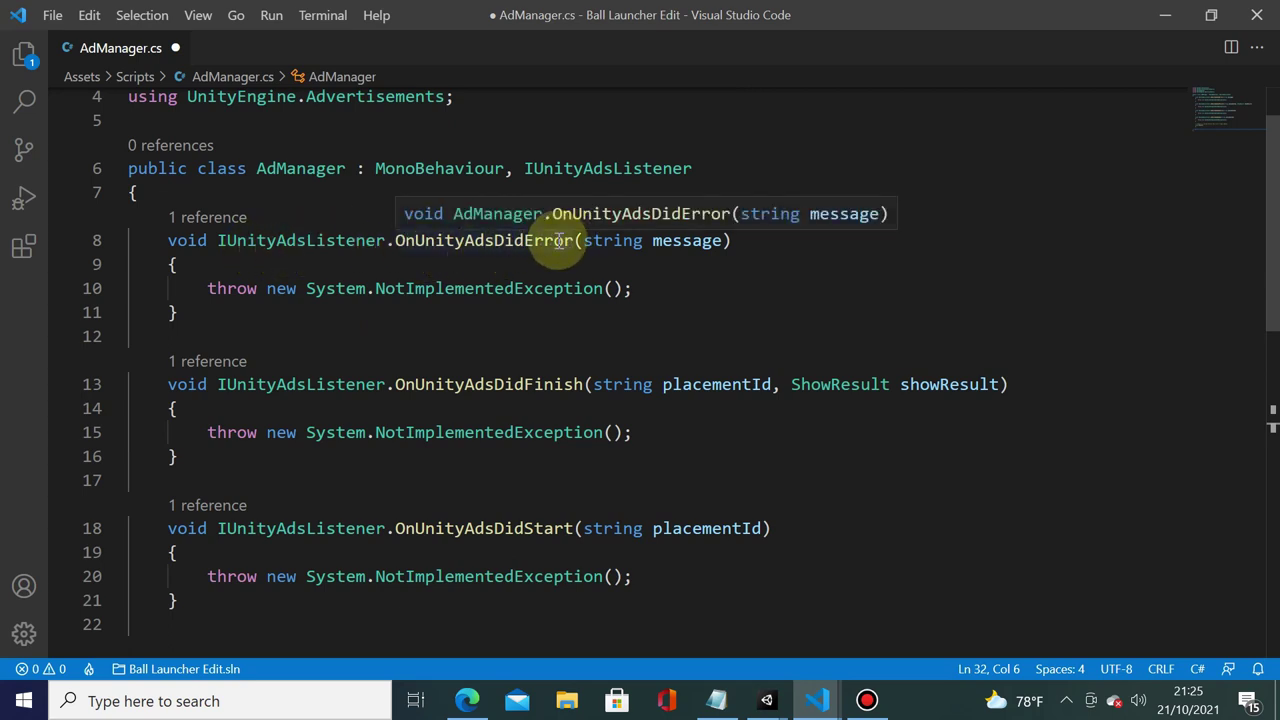
pyautogui.moveTo(645, 289); pyautogui.dragTo(204, 289)
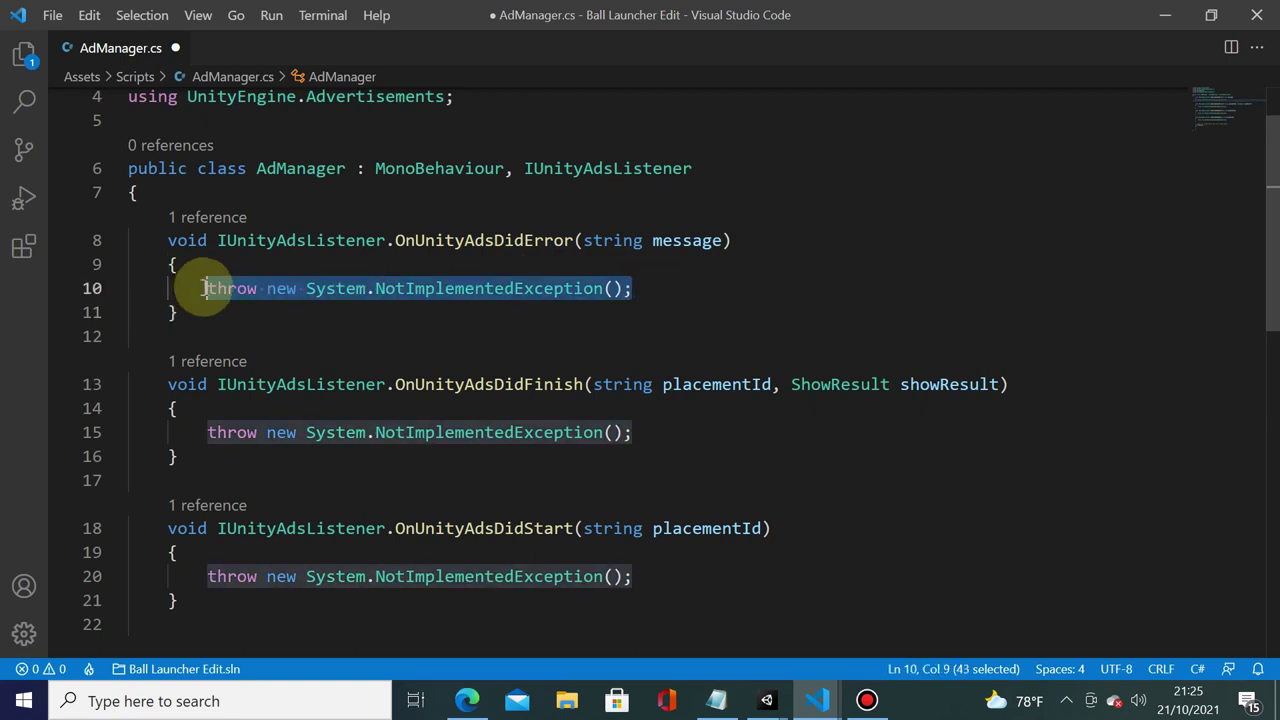
pyautogui.press('BackSpace')
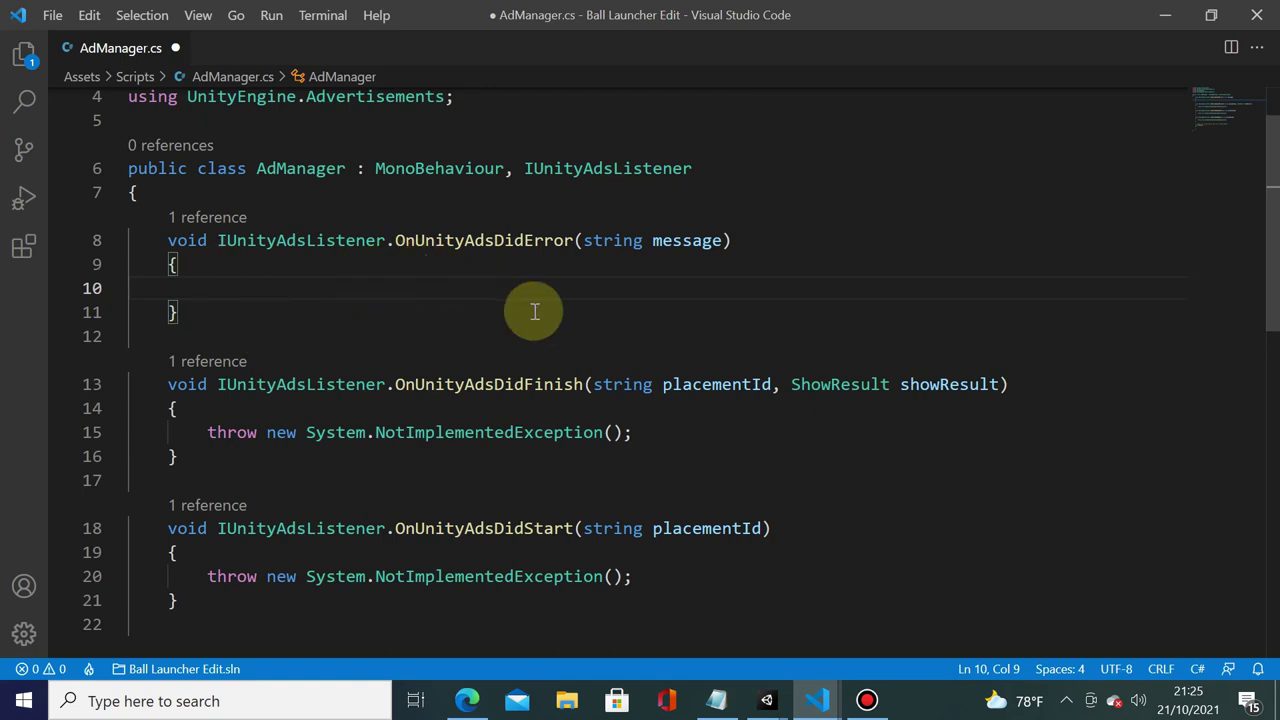
pyautogui.write('Debug')
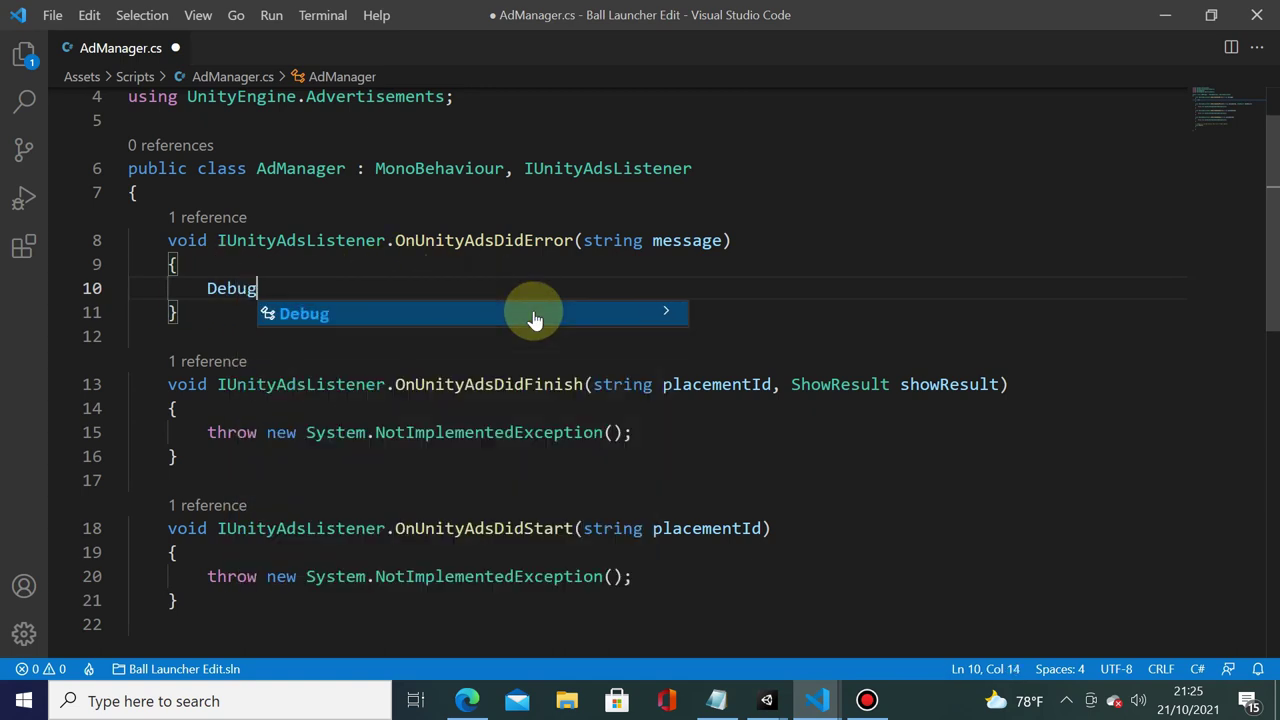
pyautogui.write('.Log(')
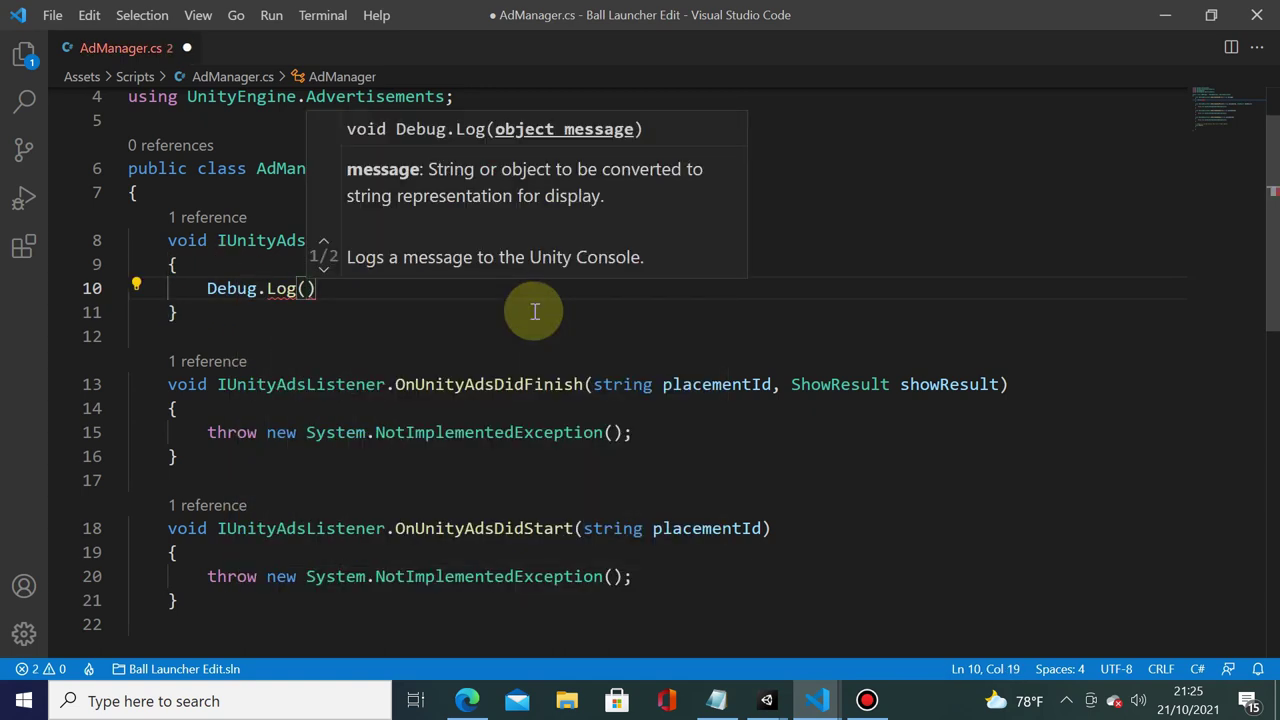
pyautogui.write('$')
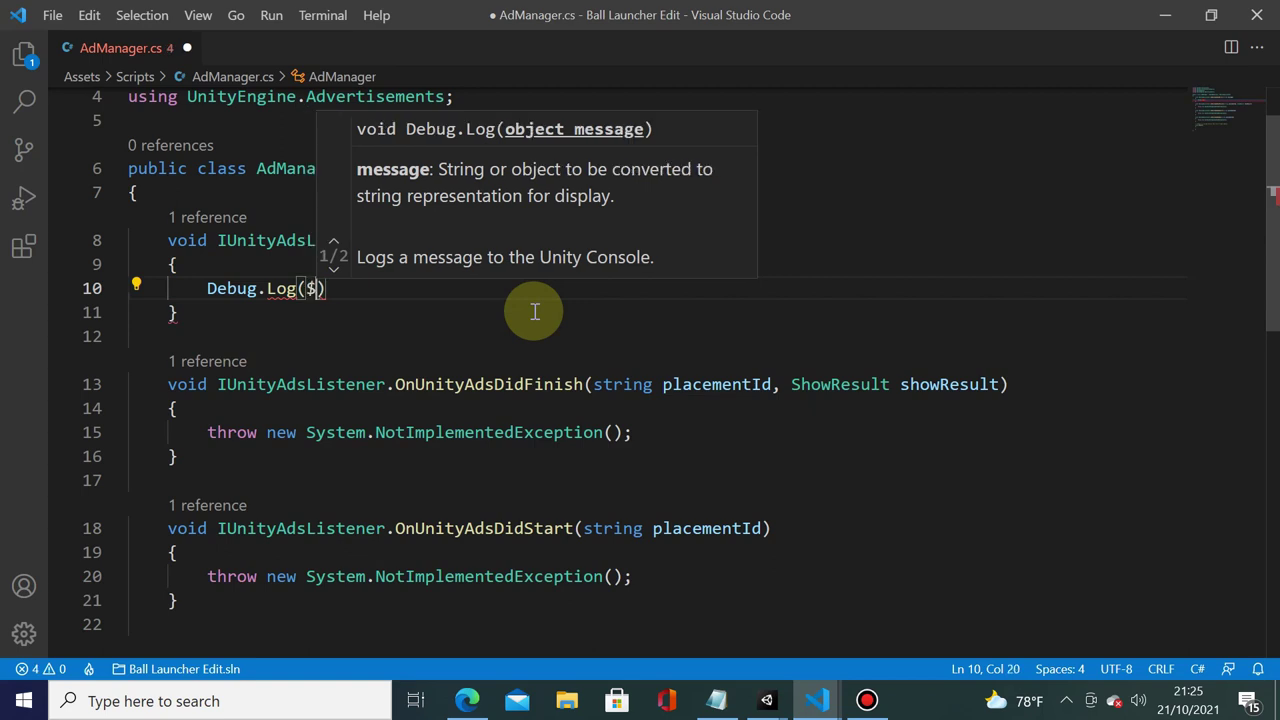
pyautogui.write('"");')
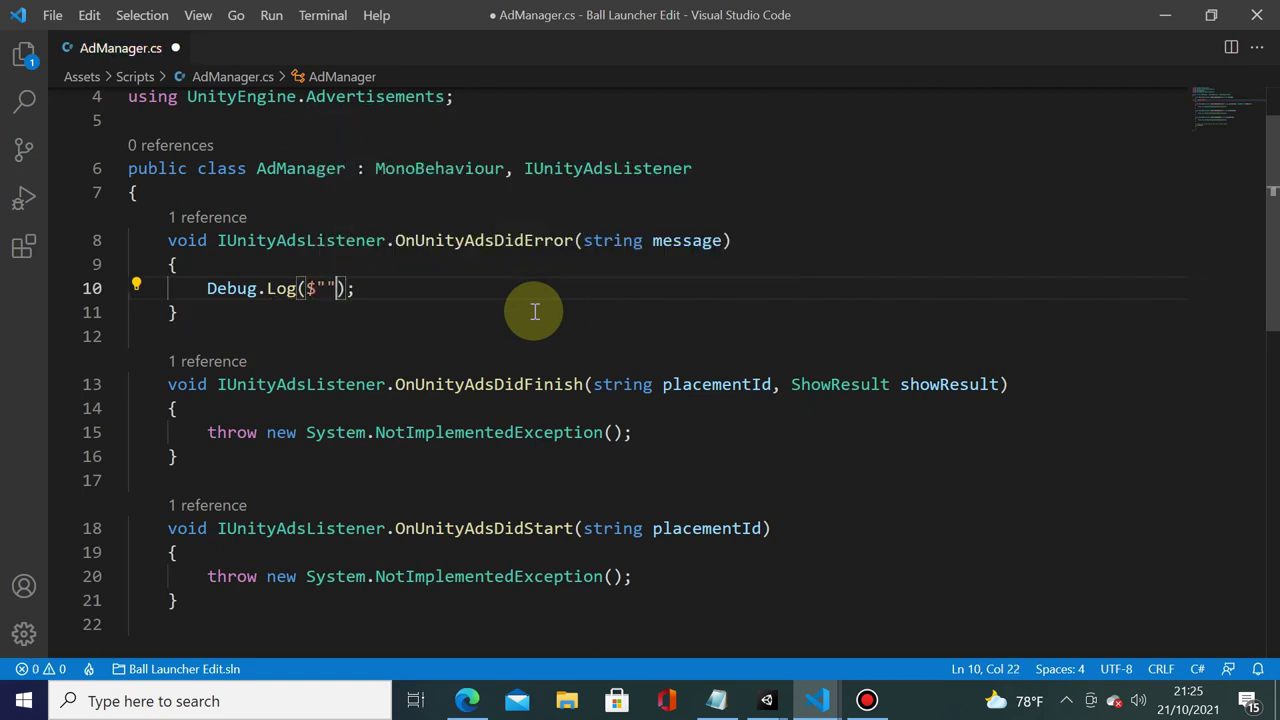
pyautogui.write('Unity a')
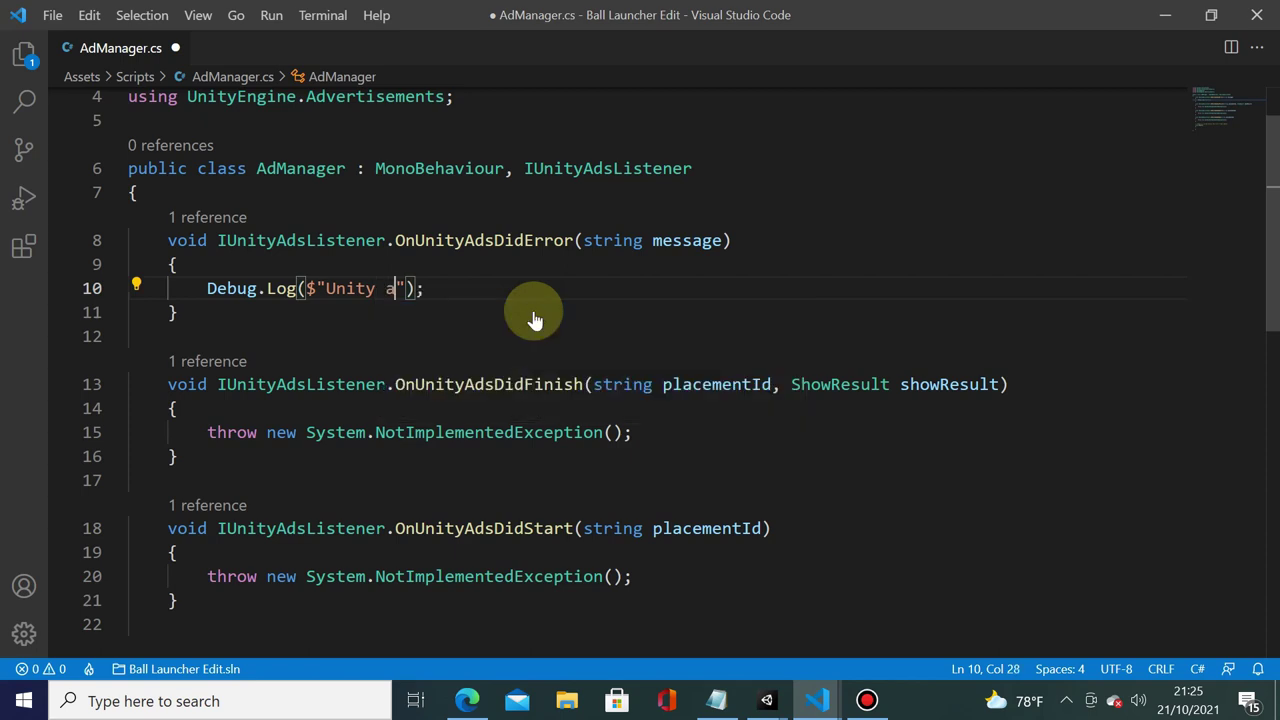
pyautogui.write('error: ')
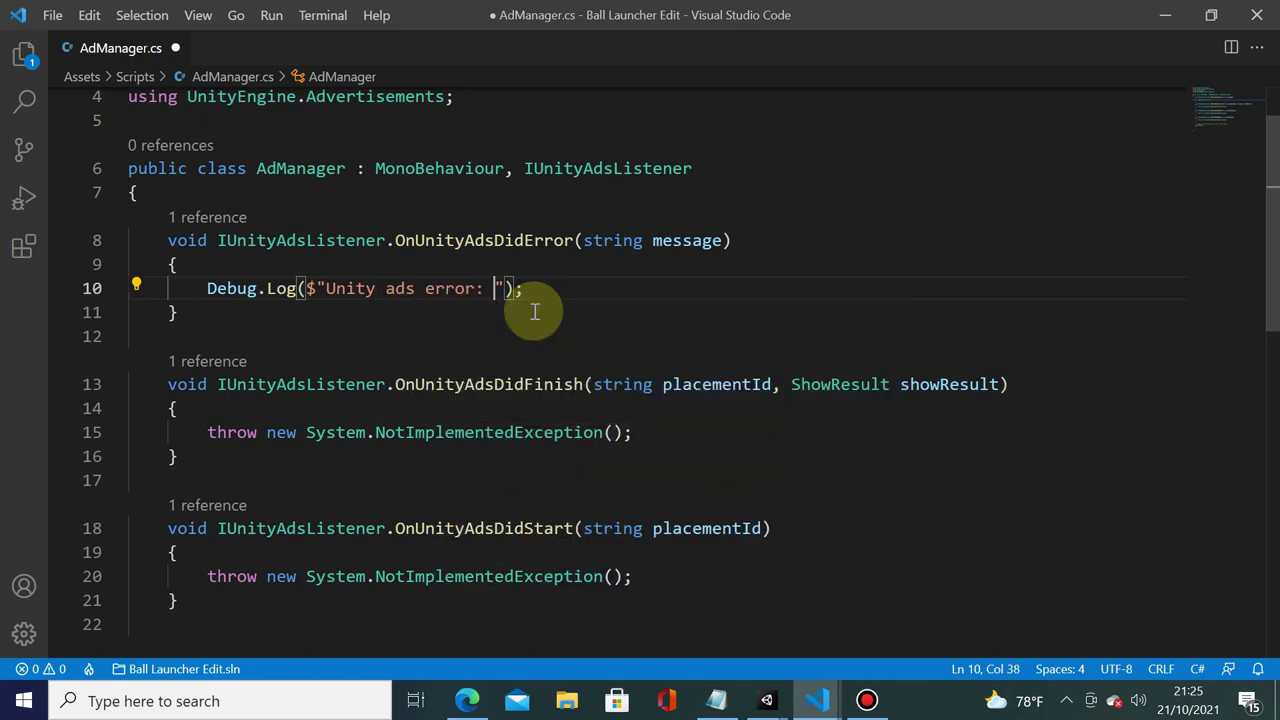
pyautogui.write('{')
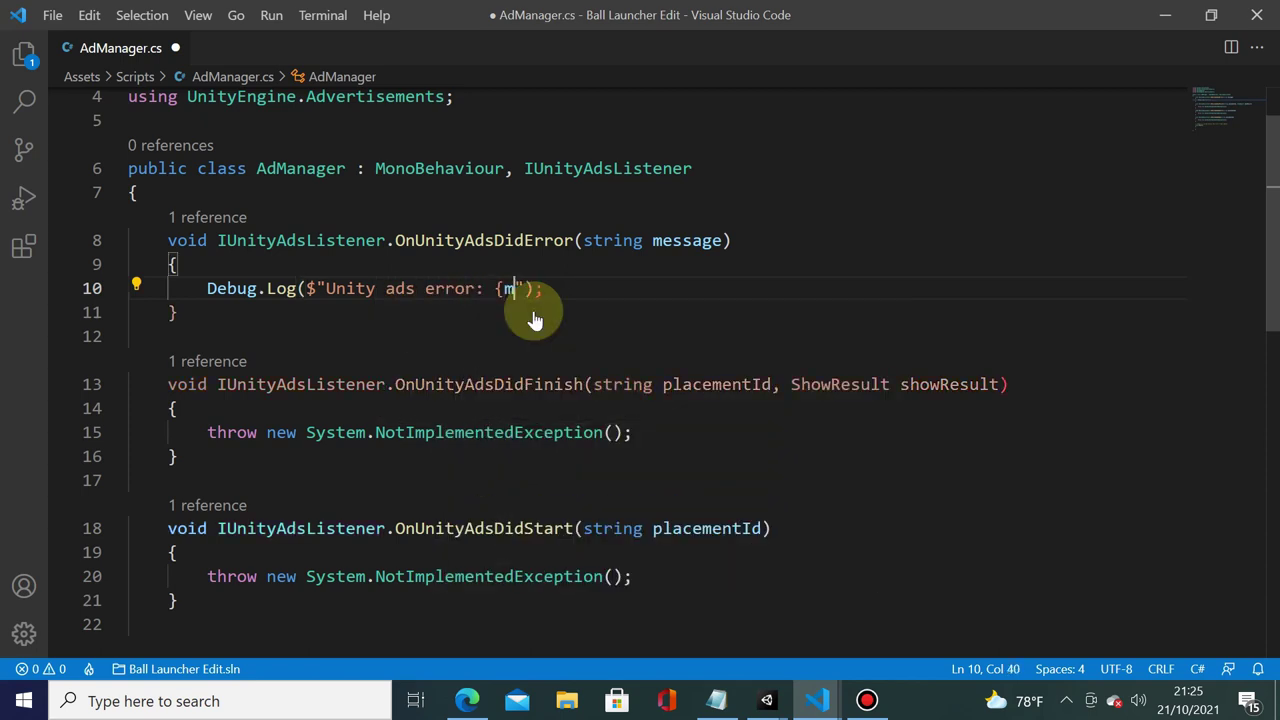
pyautogui.write('mess')
pyautogui.press('Tab')
pyautogui.write('}')
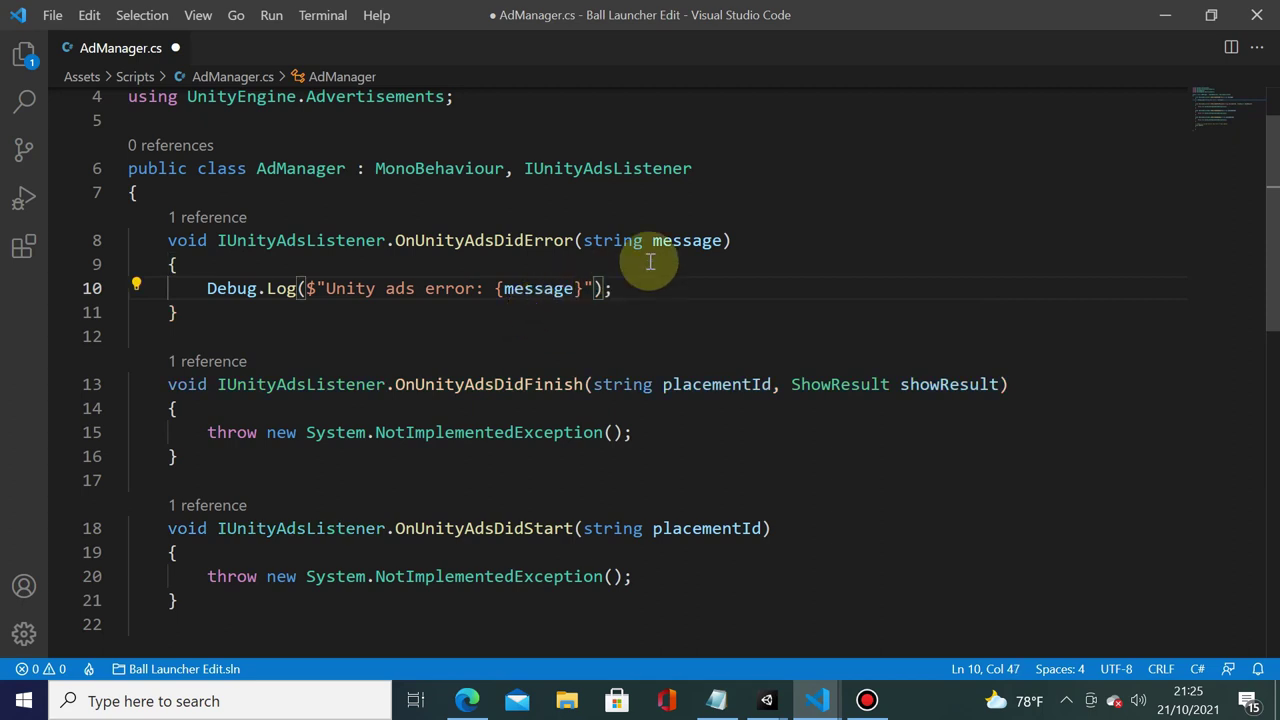
pyautogui.doubleClick(686, 240)
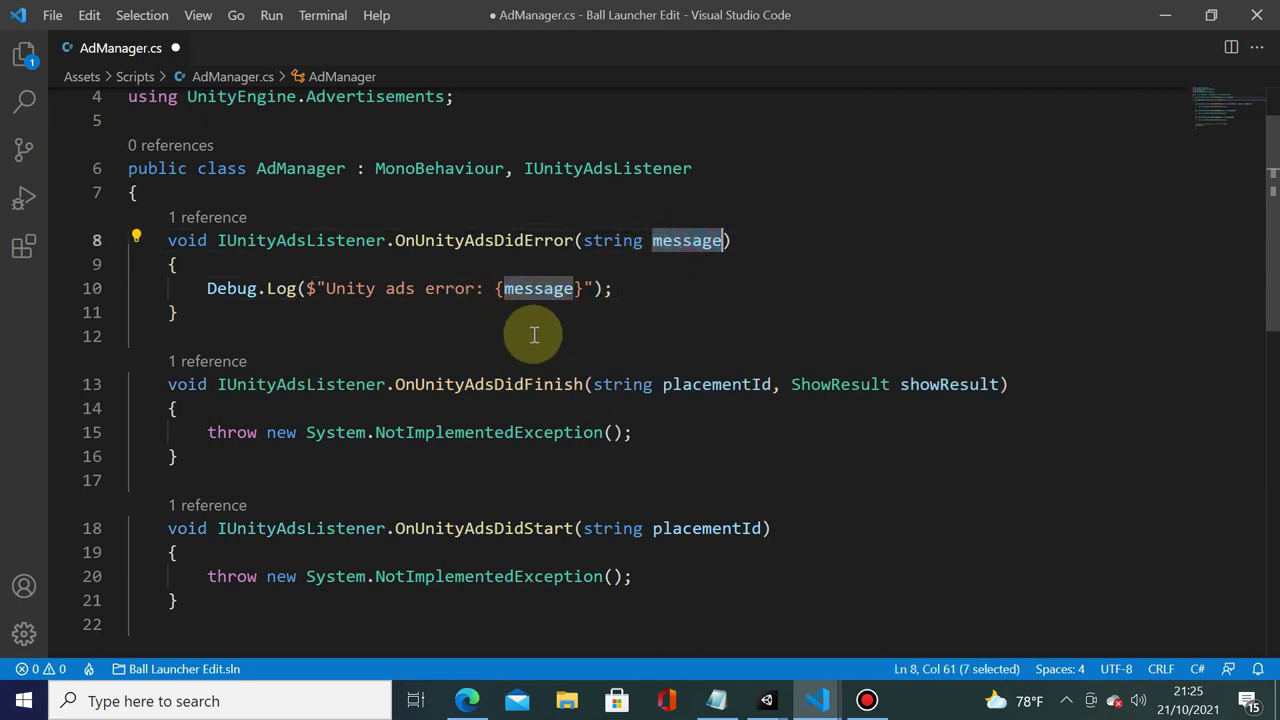
pyautogui.hotkey('ctrl', 's')
pyautogui.scroll(-1, 480, 410)
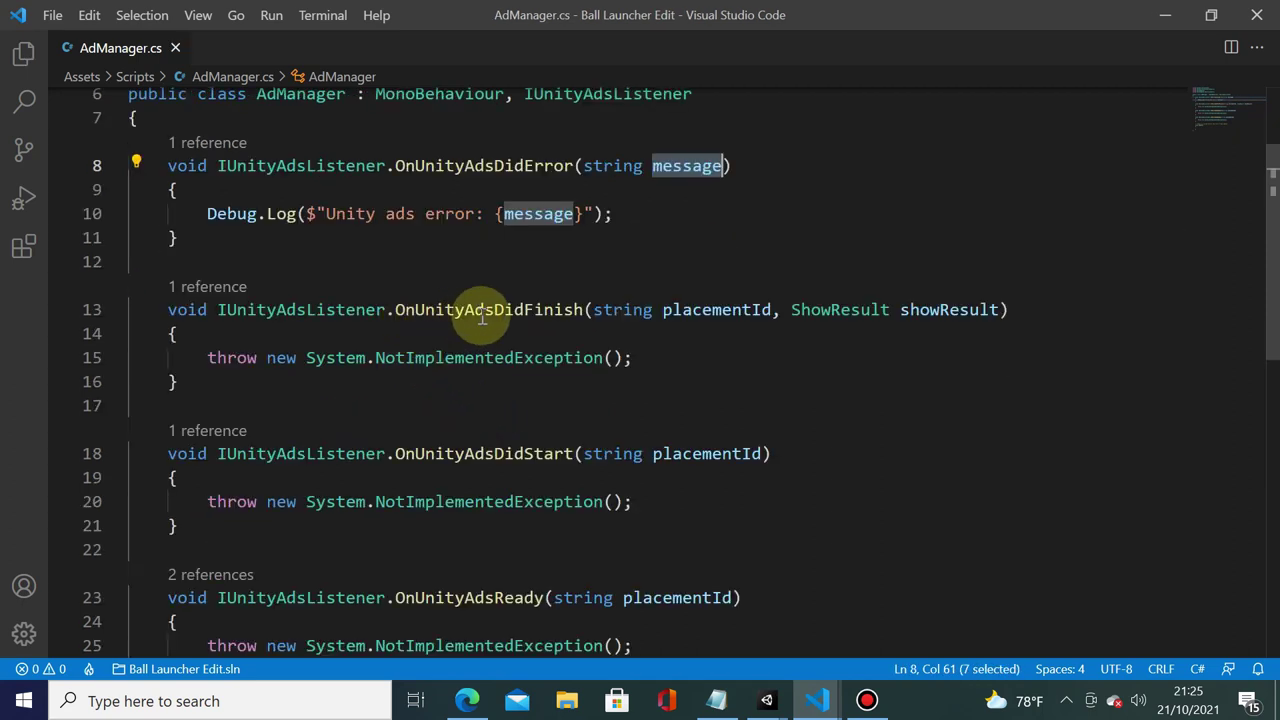
pyautogui.scroll(-1, 469, 337)
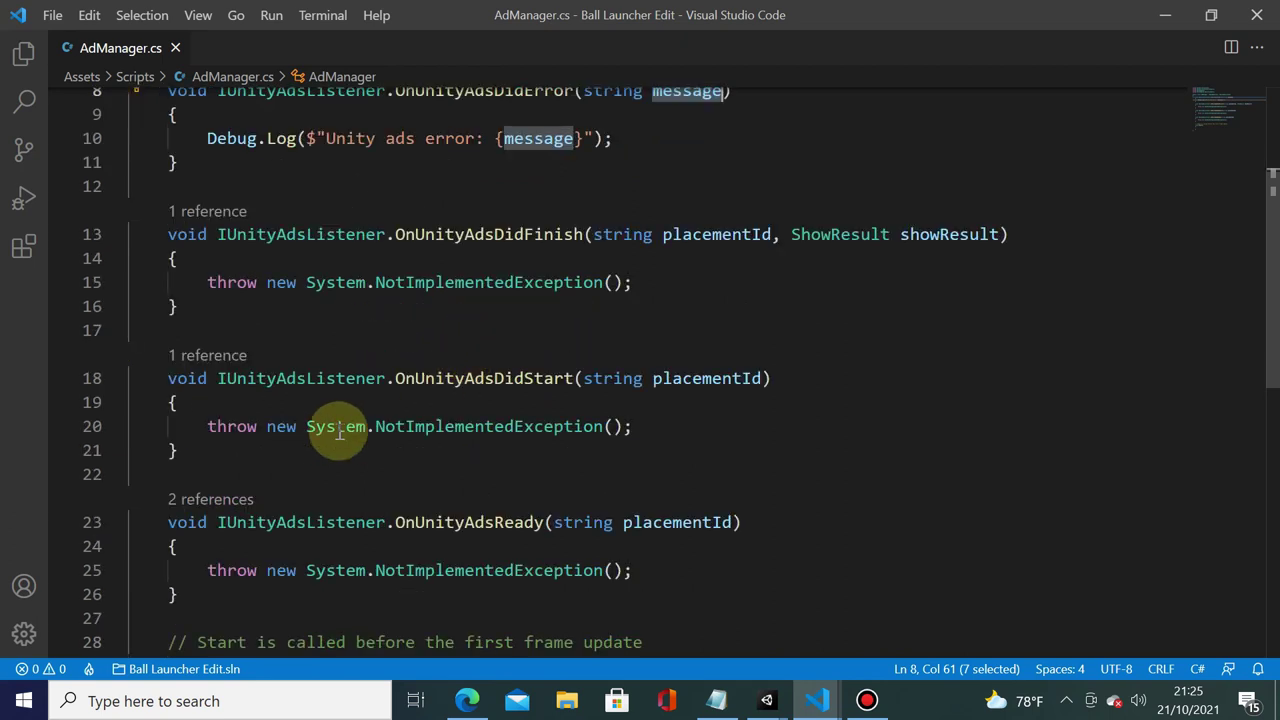
# Make OnUnityAdsDidStart log "Ads started" in place of its placeholder exception
pyautogui.click(239, 394)
pyautogui.press('Return')
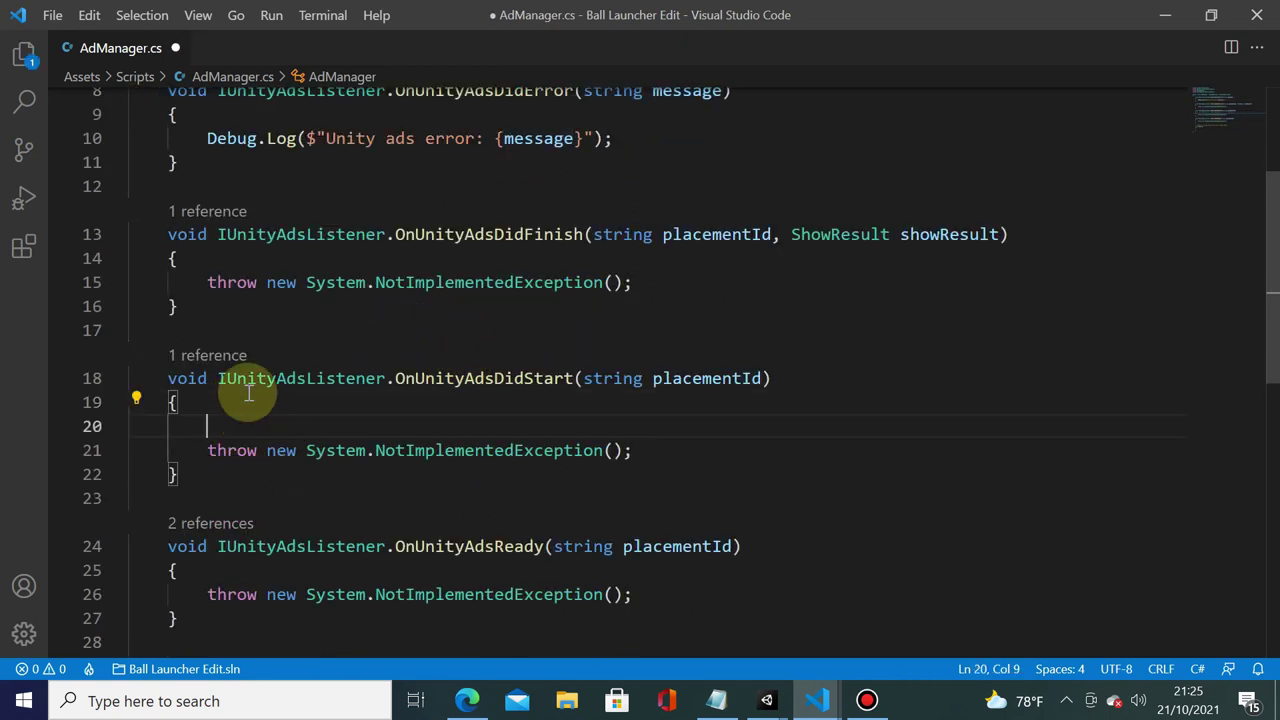
pyautogui.write('Debug.Lo')
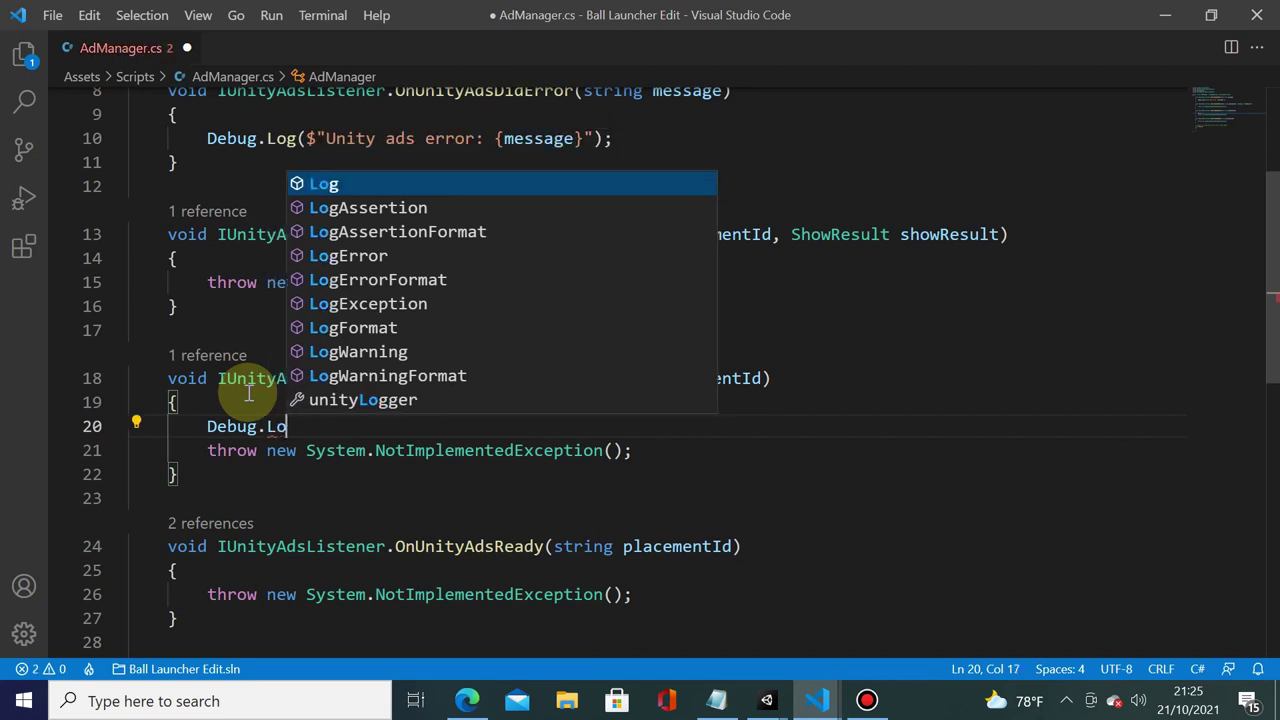
pyautogui.write('g("')
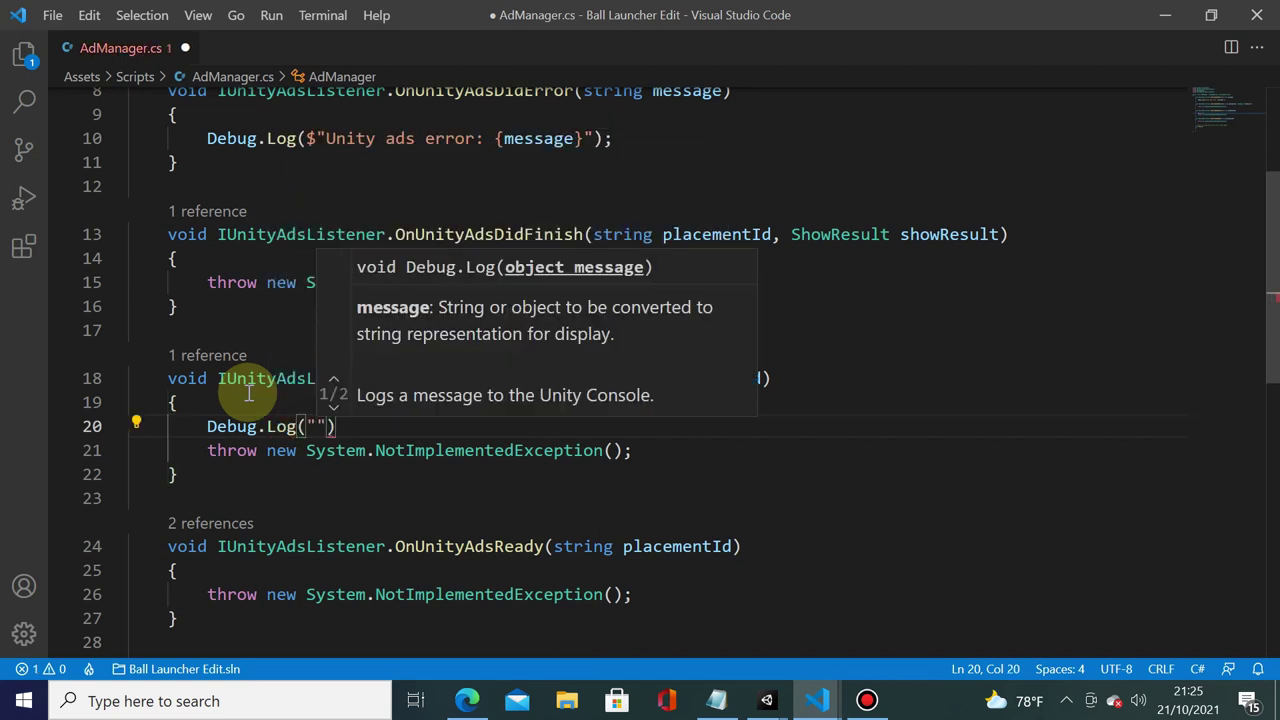
pyautogui.write('Ads')
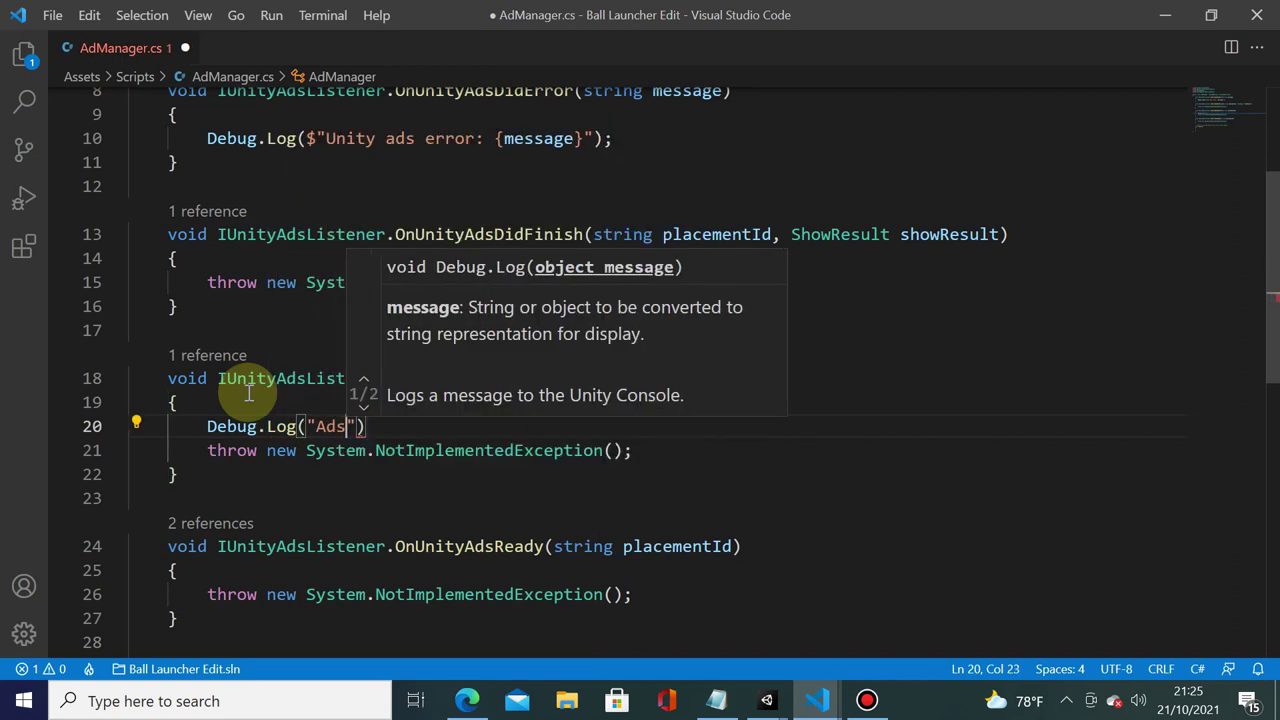
pyautogui.write(' state')
pyautogui.press('BackSpace')
pyautogui.press('BackSpace')
pyautogui.write('rt')
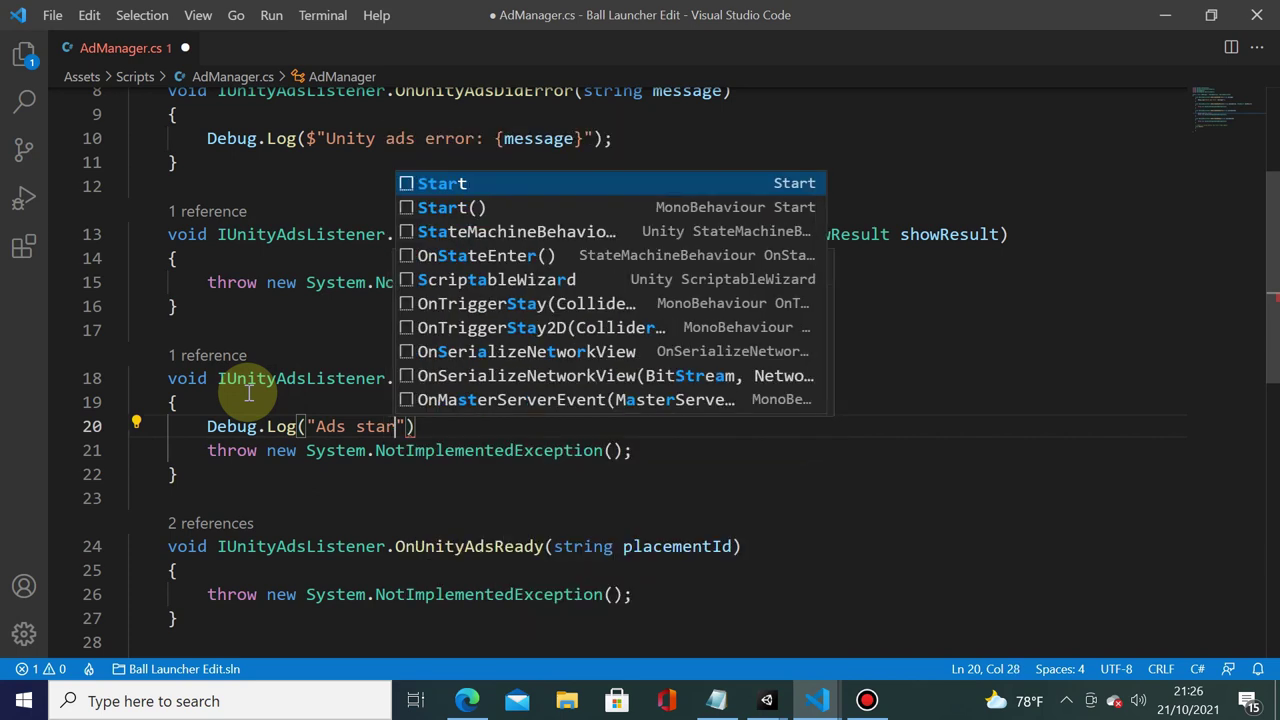
pyautogui.write('ed");')
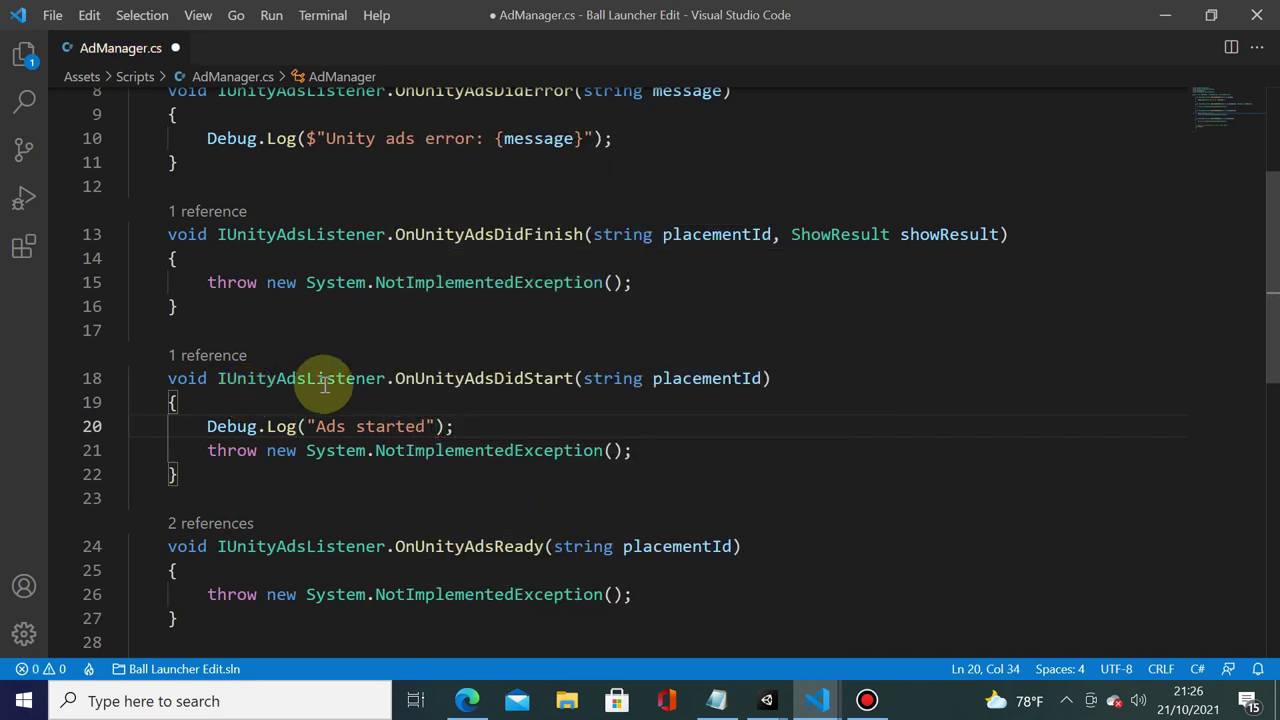
pyautogui.moveTo(455, 426); pyautogui.dragTo(645, 373)
pyautogui.scroll(-1, 608, 374)
pyautogui.press('Delete')
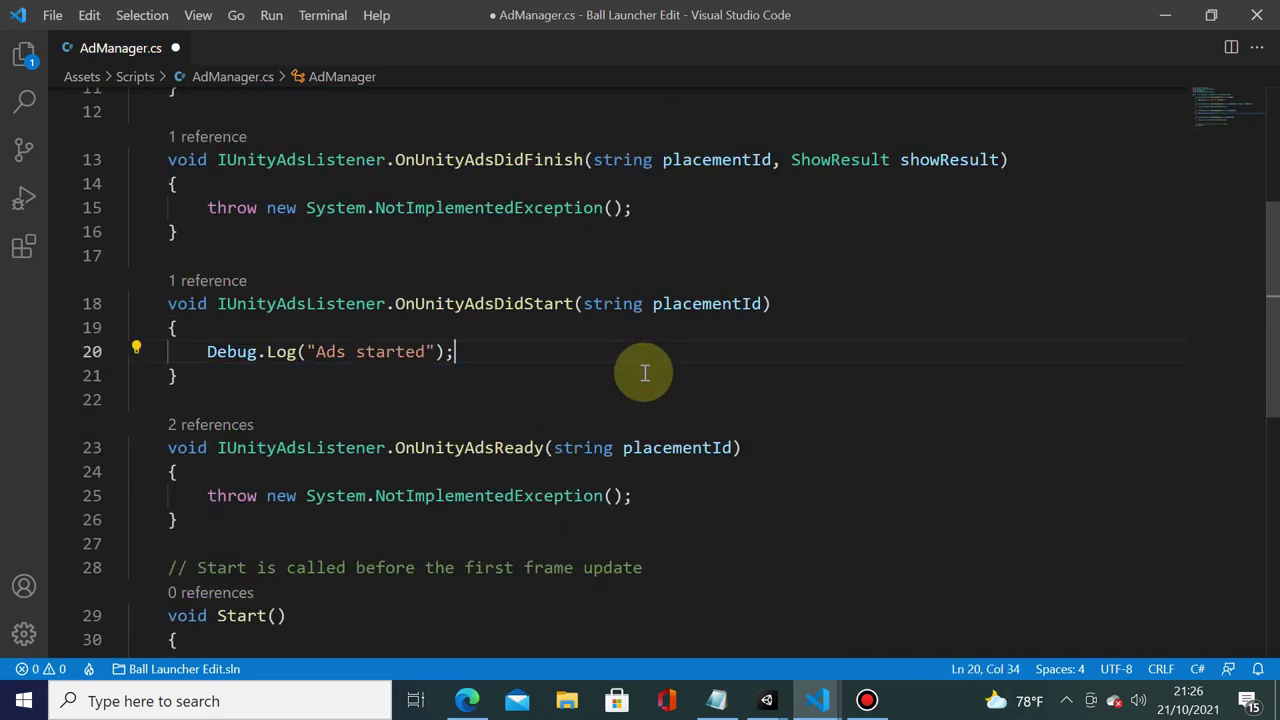
# Replace OnUnityAdsReady's exception with a Debug.Log of "Ads is ready" and save the script
pyautogui.keyDown('shift'); pyautogui.click(207, 351); pyautogui.keyUp('shift')
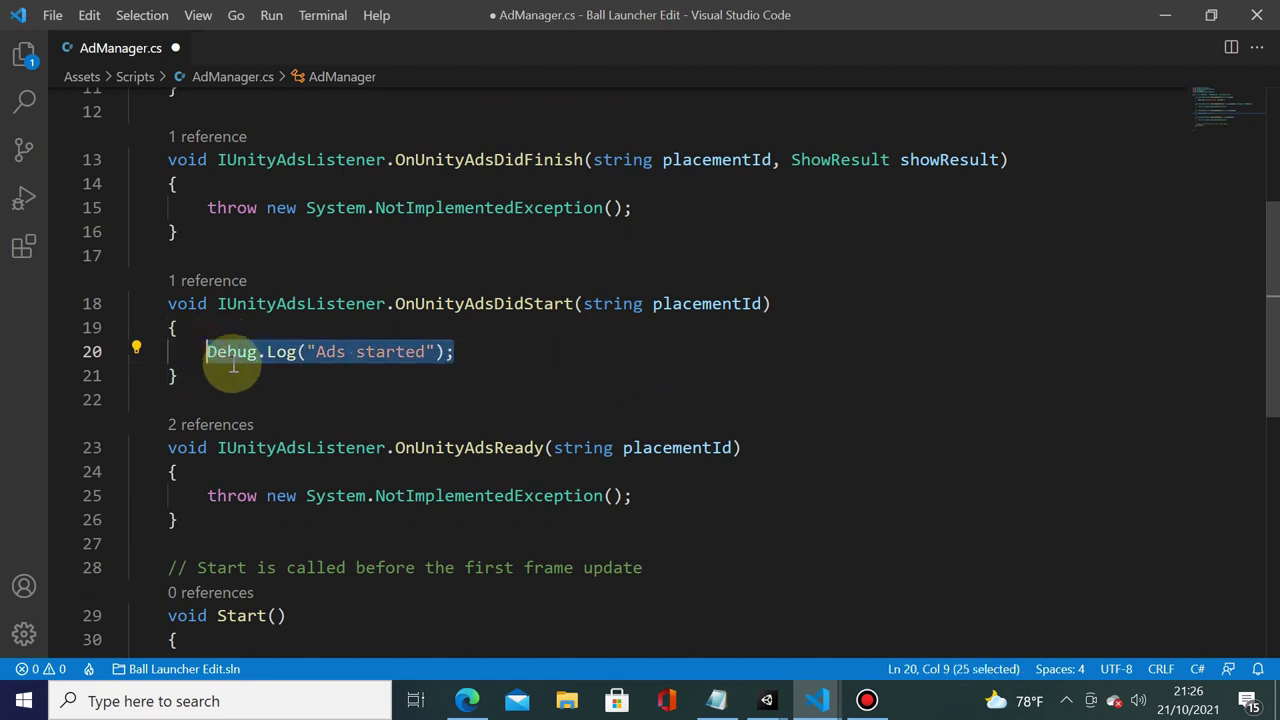
pyautogui.click(648, 496)
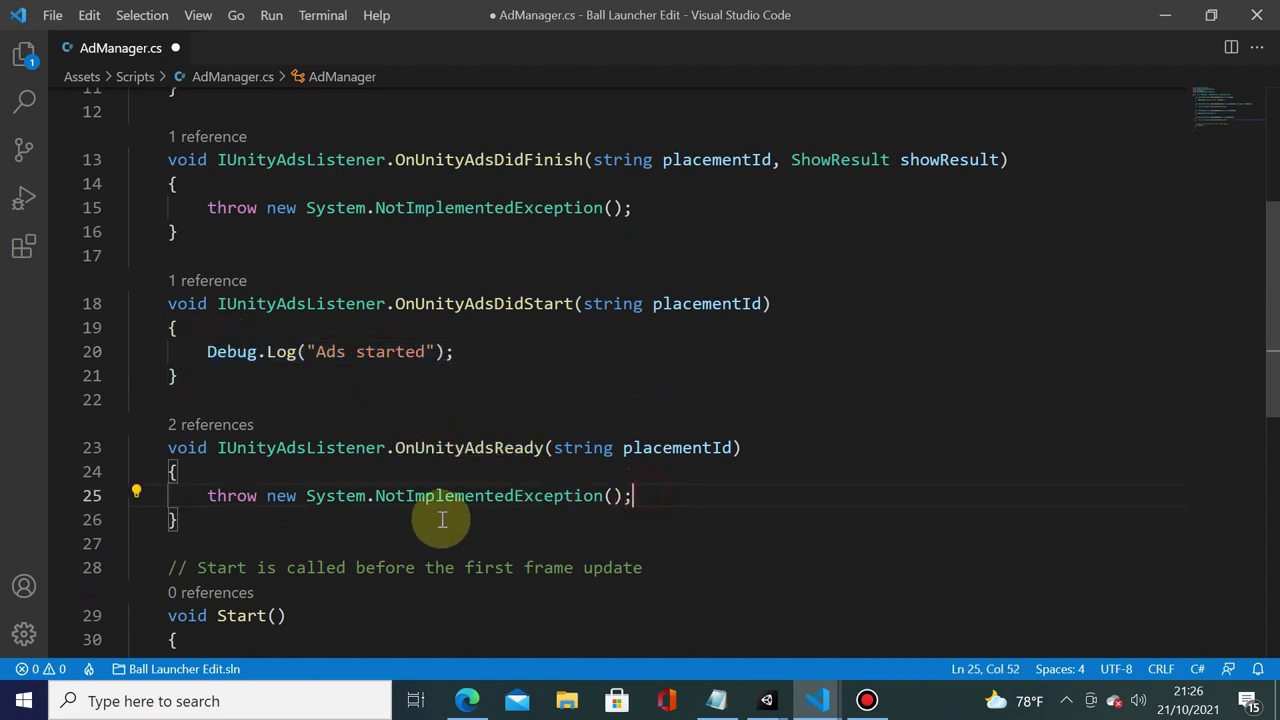
pyautogui.keyDown('shift'); pyautogui.click(207, 496); pyautogui.keyUp('shift')
pyautogui.write('Debug.Log("Ads started");')
pyautogui.doubleClick(395, 496)
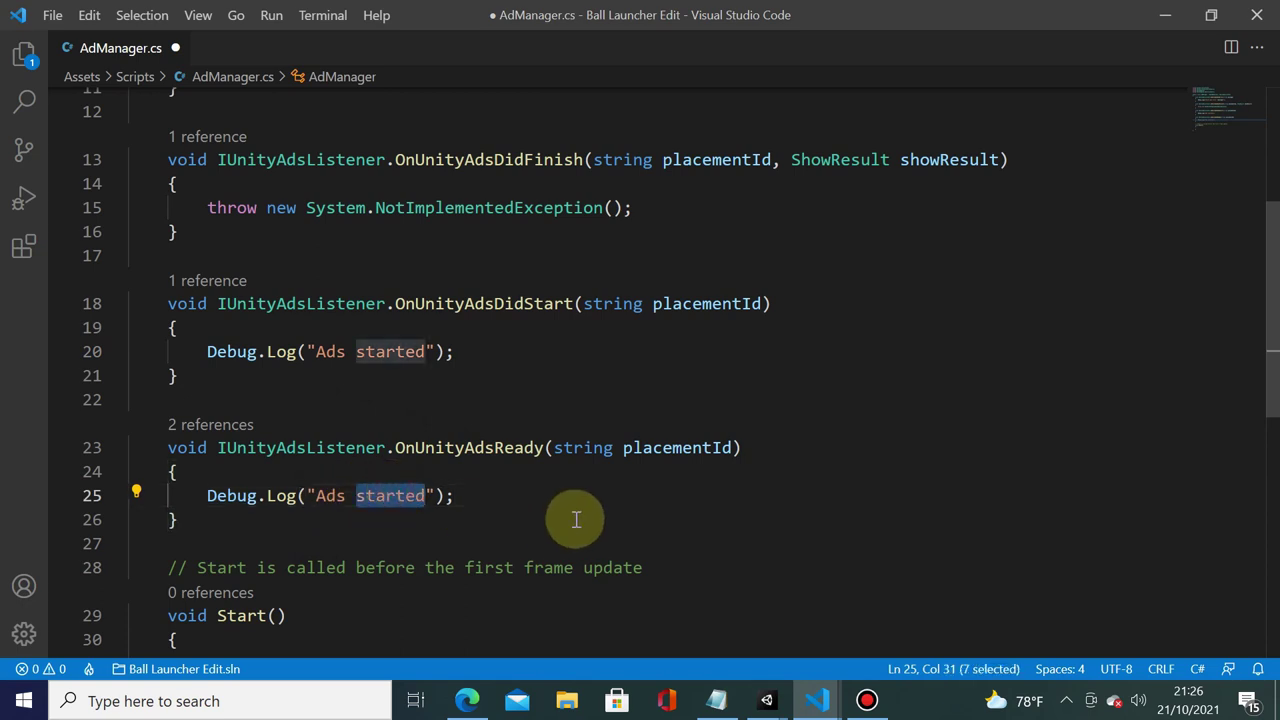
pyautogui.write('is ready')
pyautogui.click(556, 403)
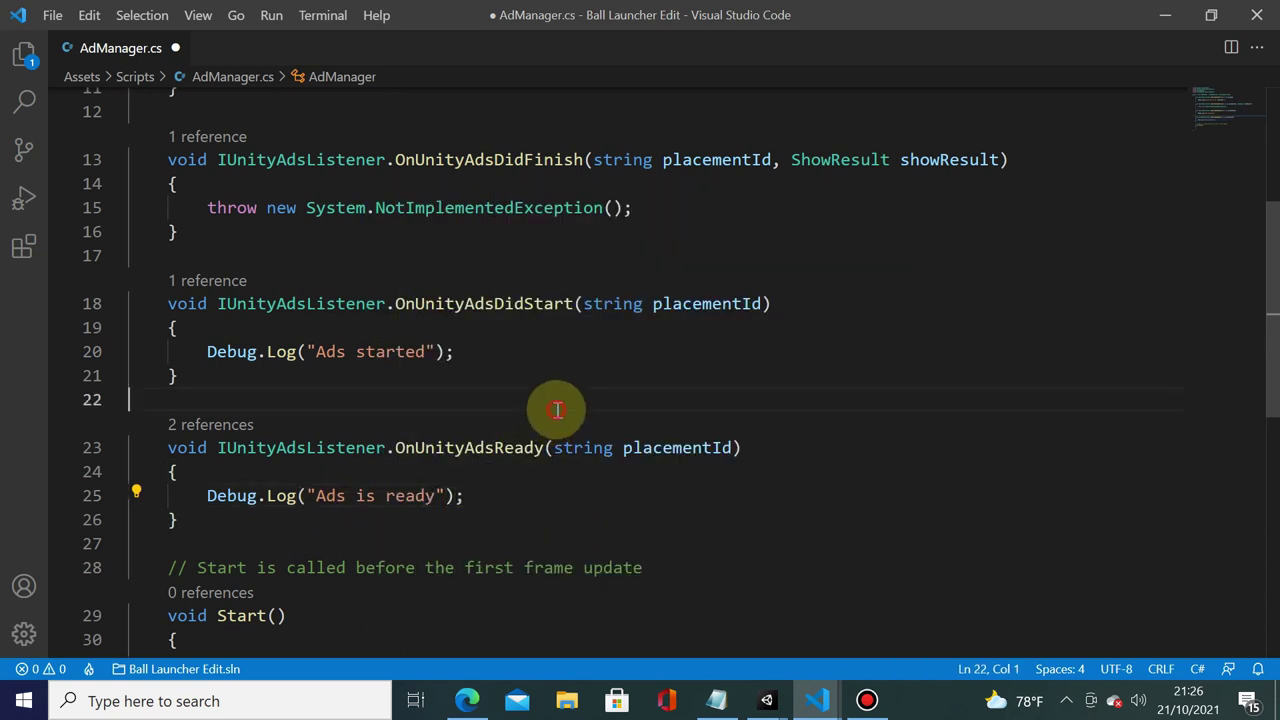
pyautogui.hotkey('ctrl', 's')
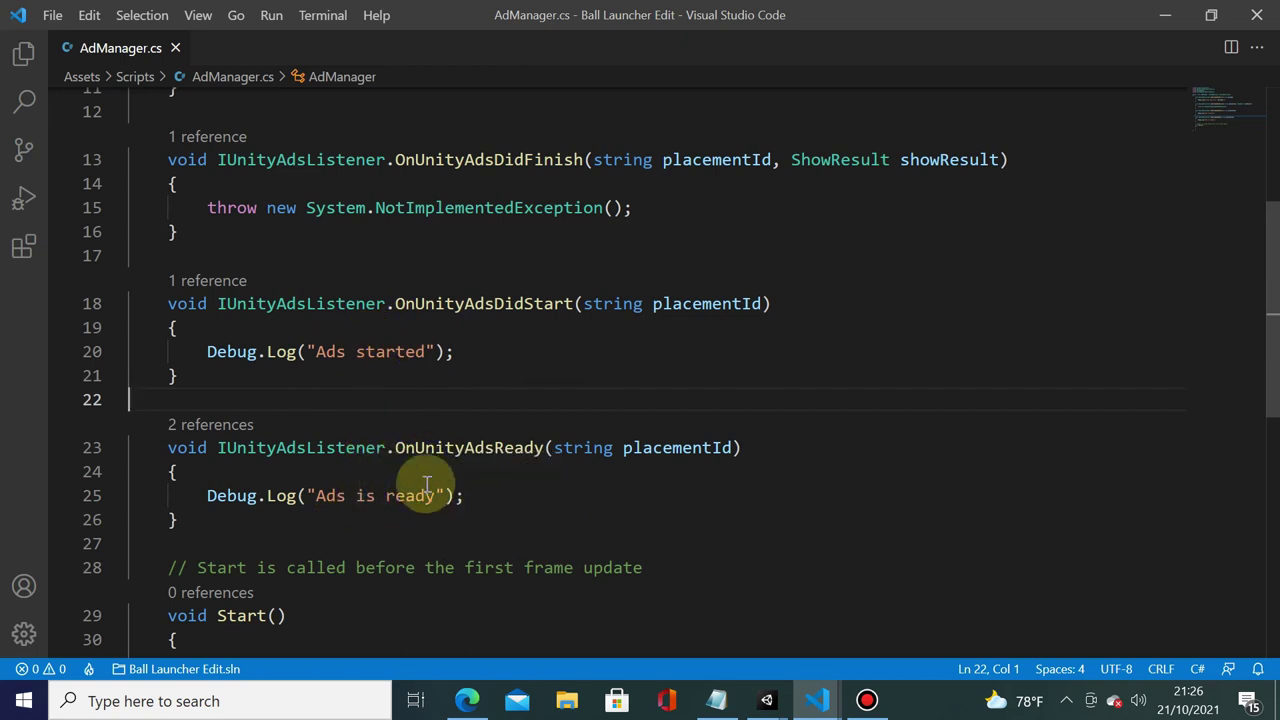
pyautogui.click(232, 372)
pyautogui.click(265, 472)
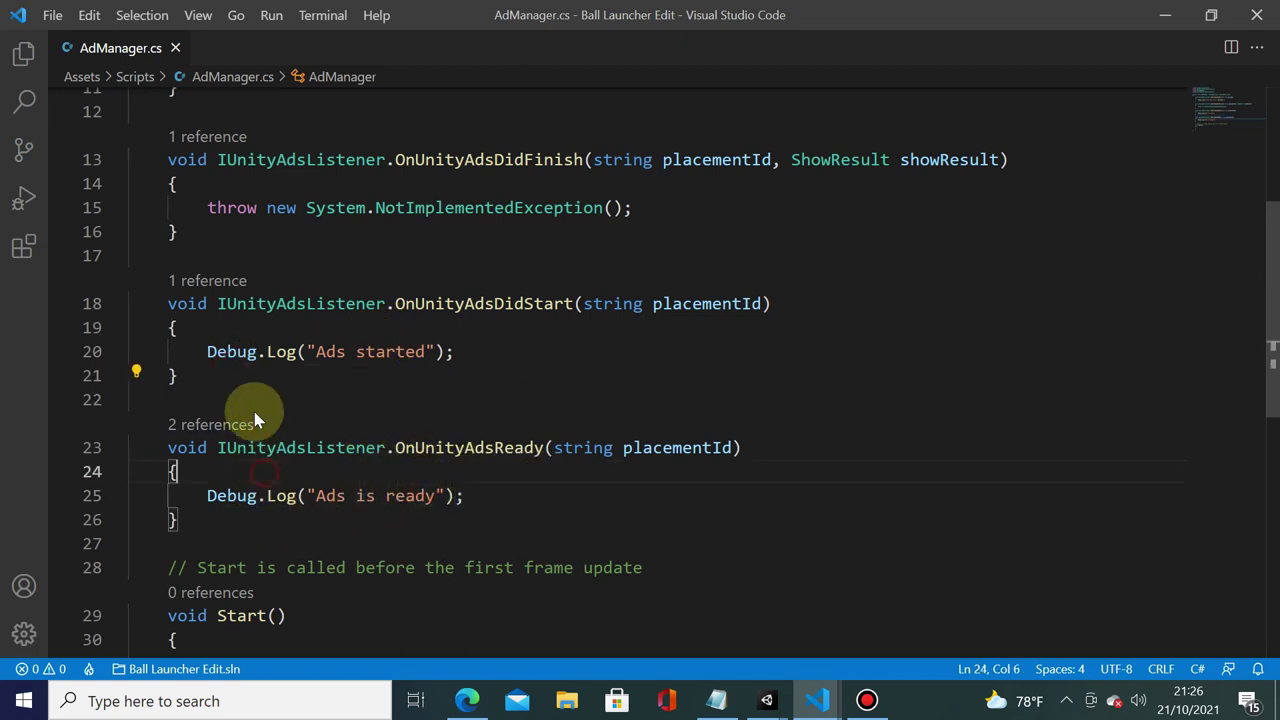
pyautogui.click(260, 352)
pyautogui.click(290, 376)
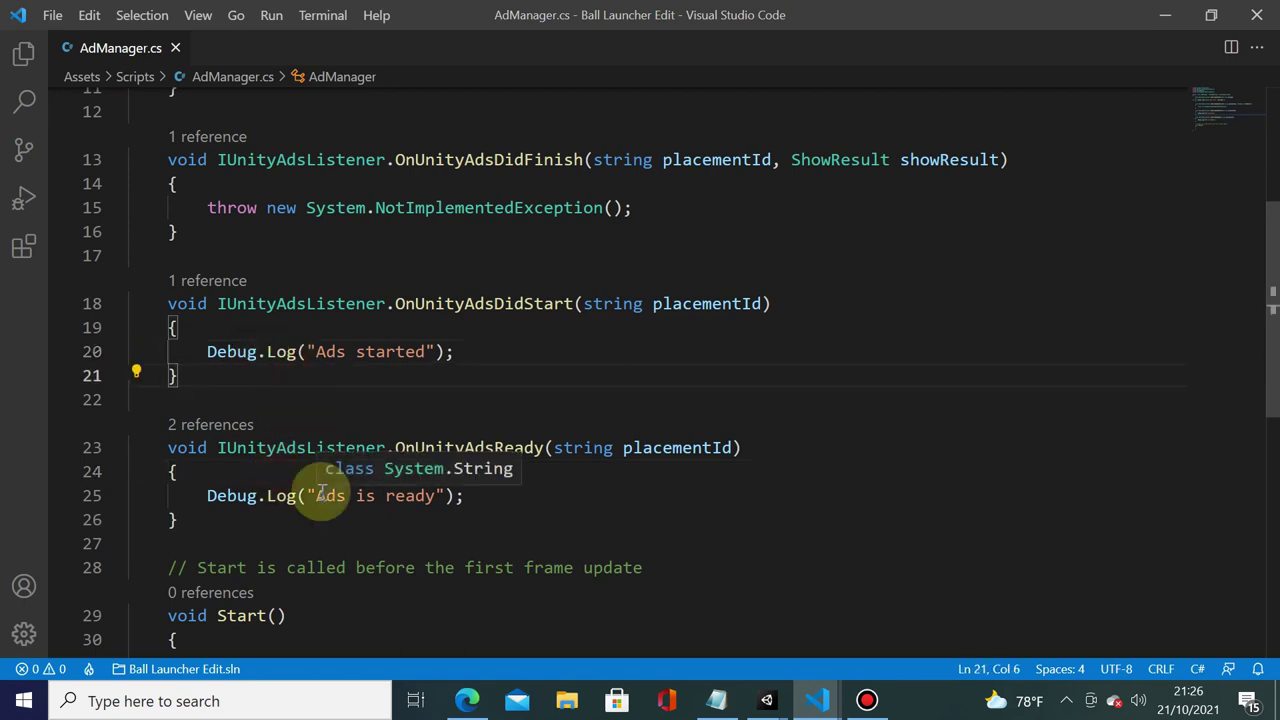
pyautogui.click(557, 465)
pyautogui.keyDown('shift'); pyautogui.click(280, 487); pyautogui.keyUp('shift')
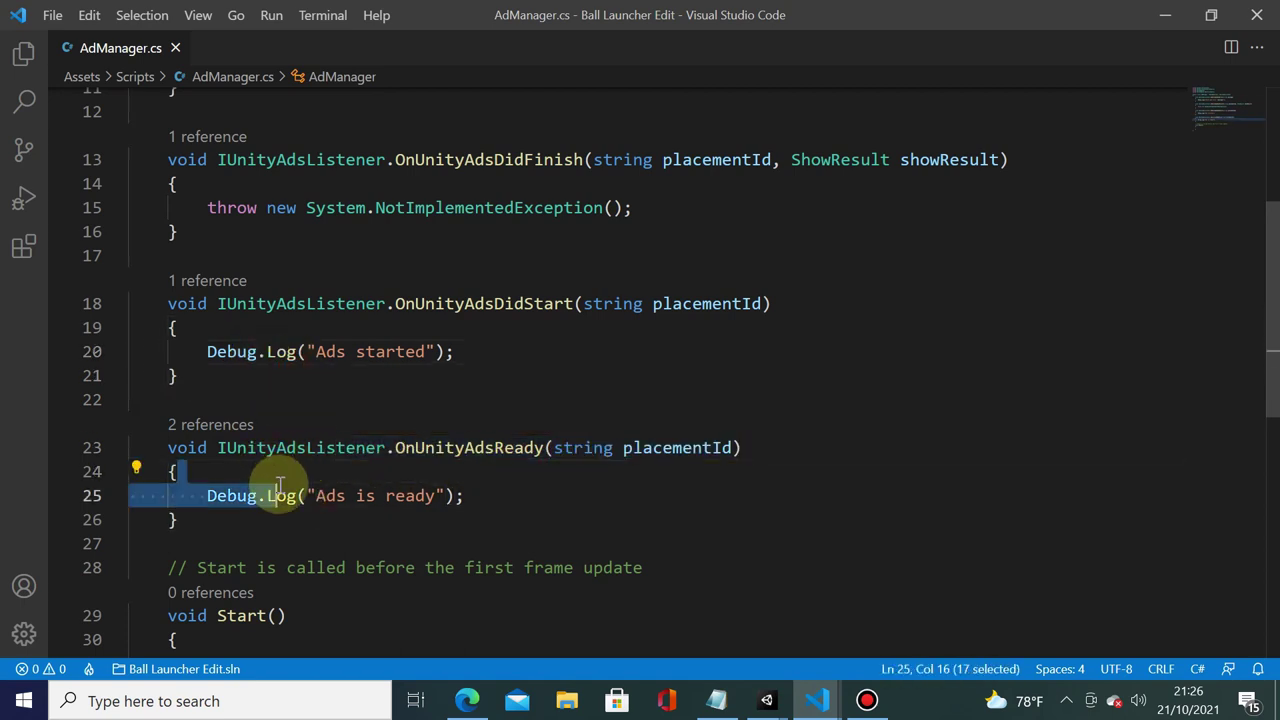
pyautogui.hotkey('shift', 'Right')
pyautogui.hotkey('shift', 'Right')
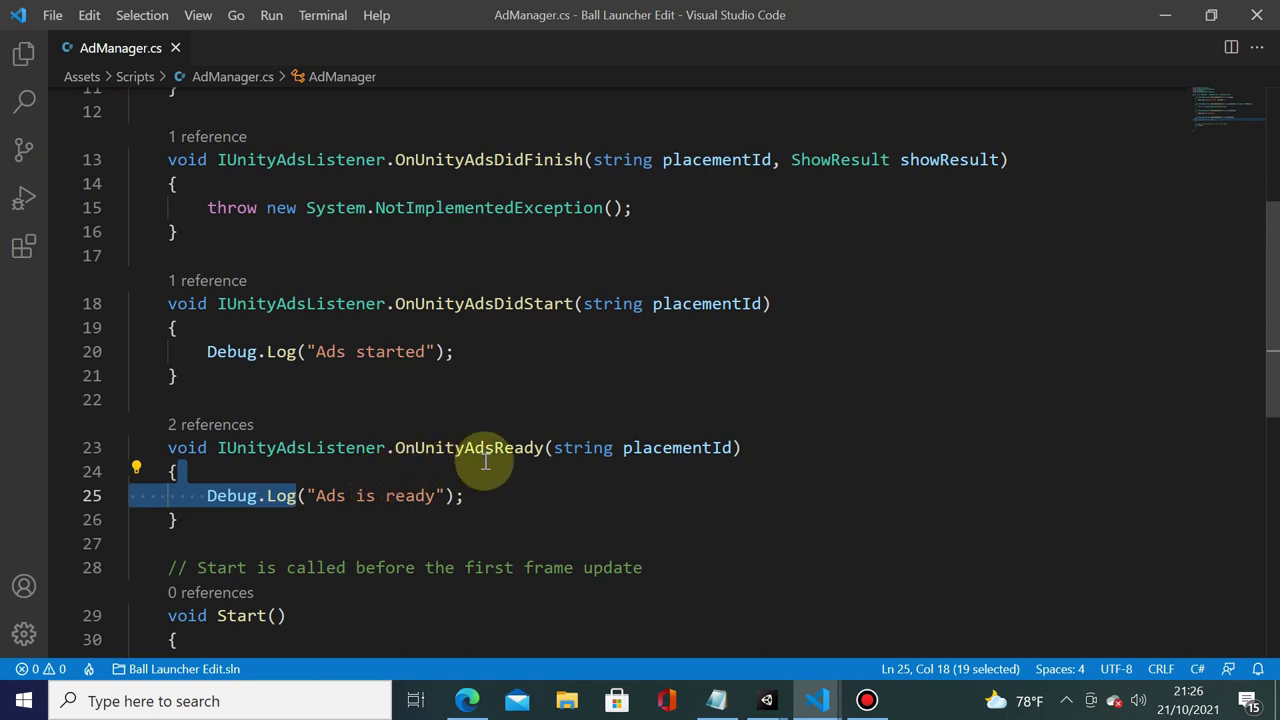
pyautogui.moveTo(463, 496); pyautogui.dragTo(218, 505)
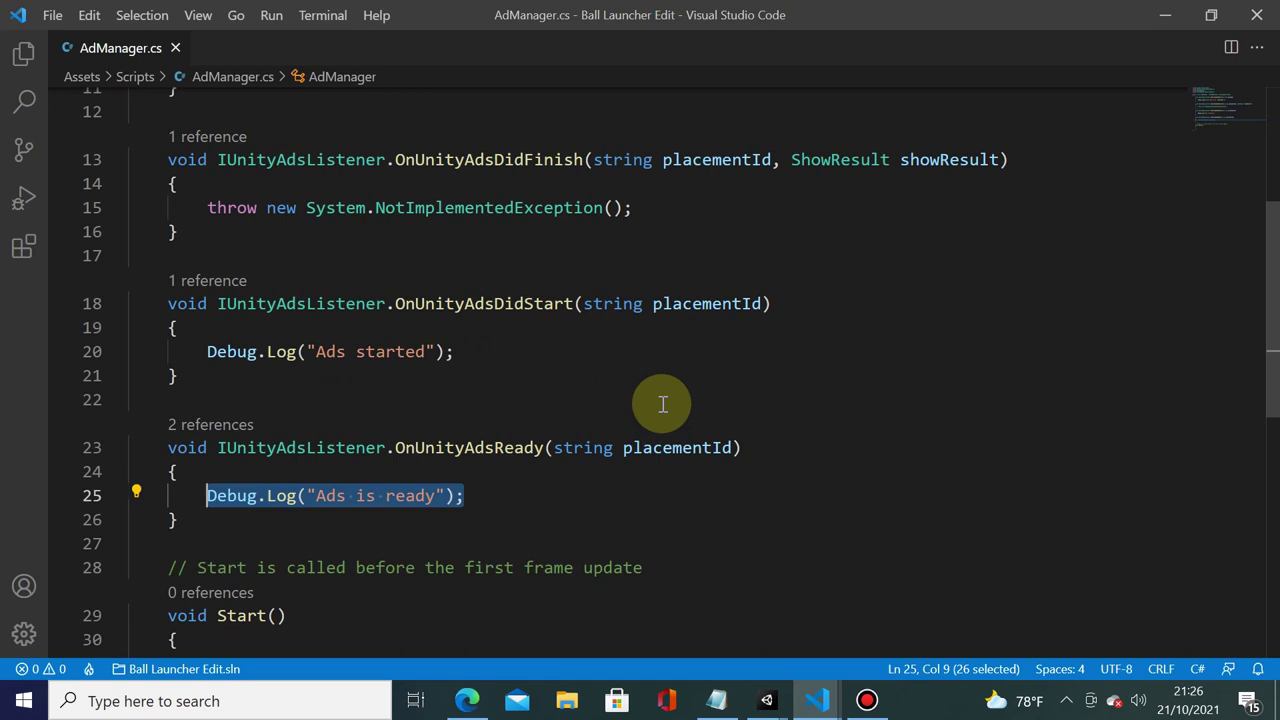
pyautogui.scroll(2, 655, 404)
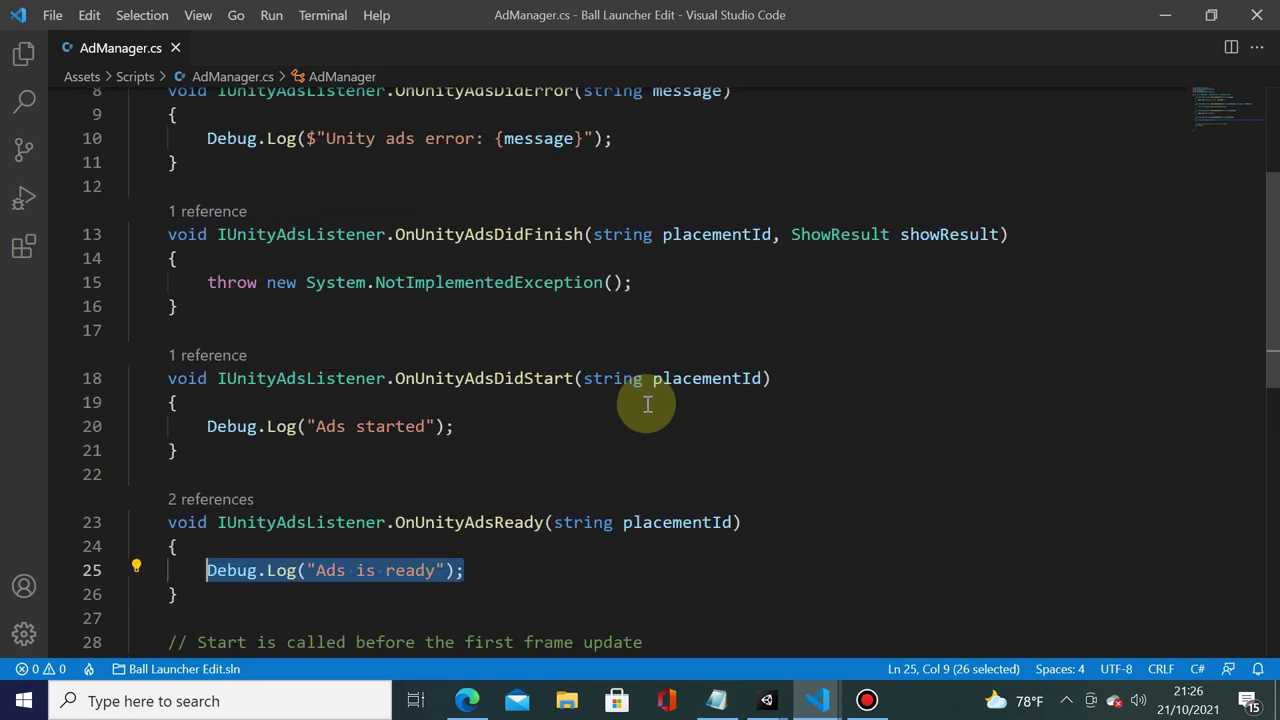
pyautogui.scroll(2, 651, 380)
pyautogui.moveTo(645, 357)
pyautogui.mouseDown()
pyautogui.moveTo(173, 365)
pyautogui.moveTo(176, 350)
pyautogui.mouseUp()
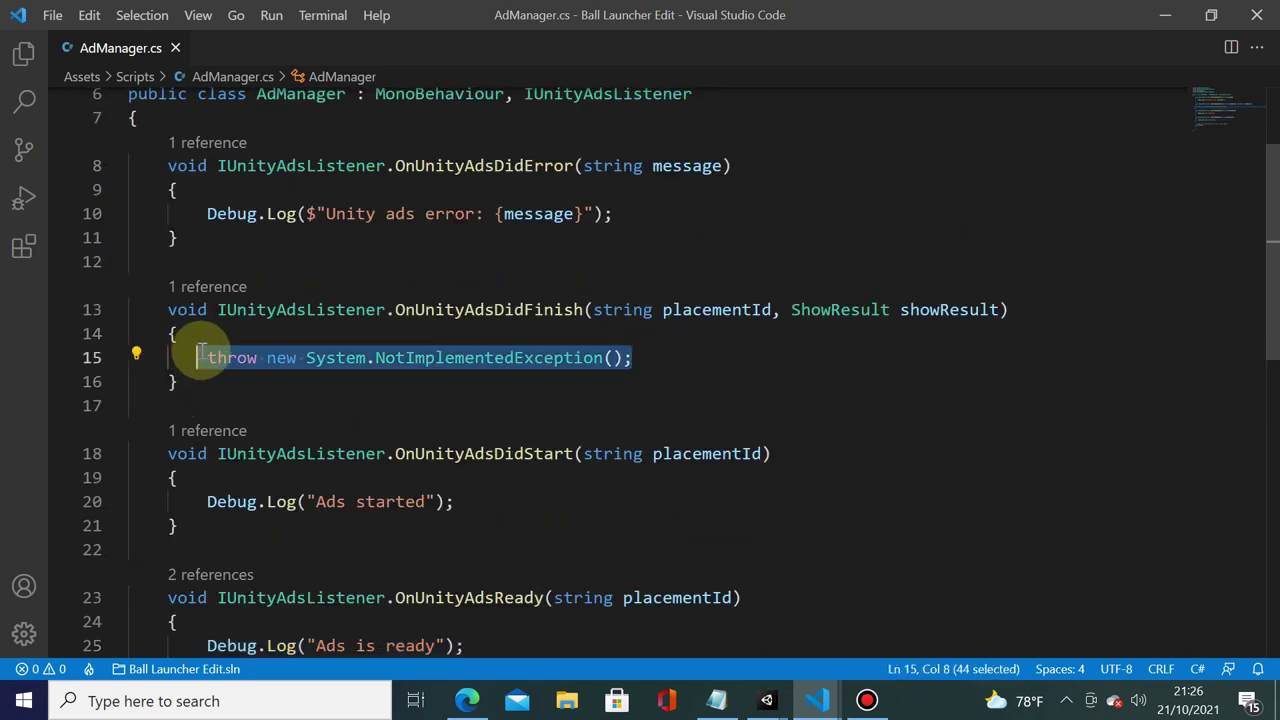
pyautogui.doubleClick(528, 309)
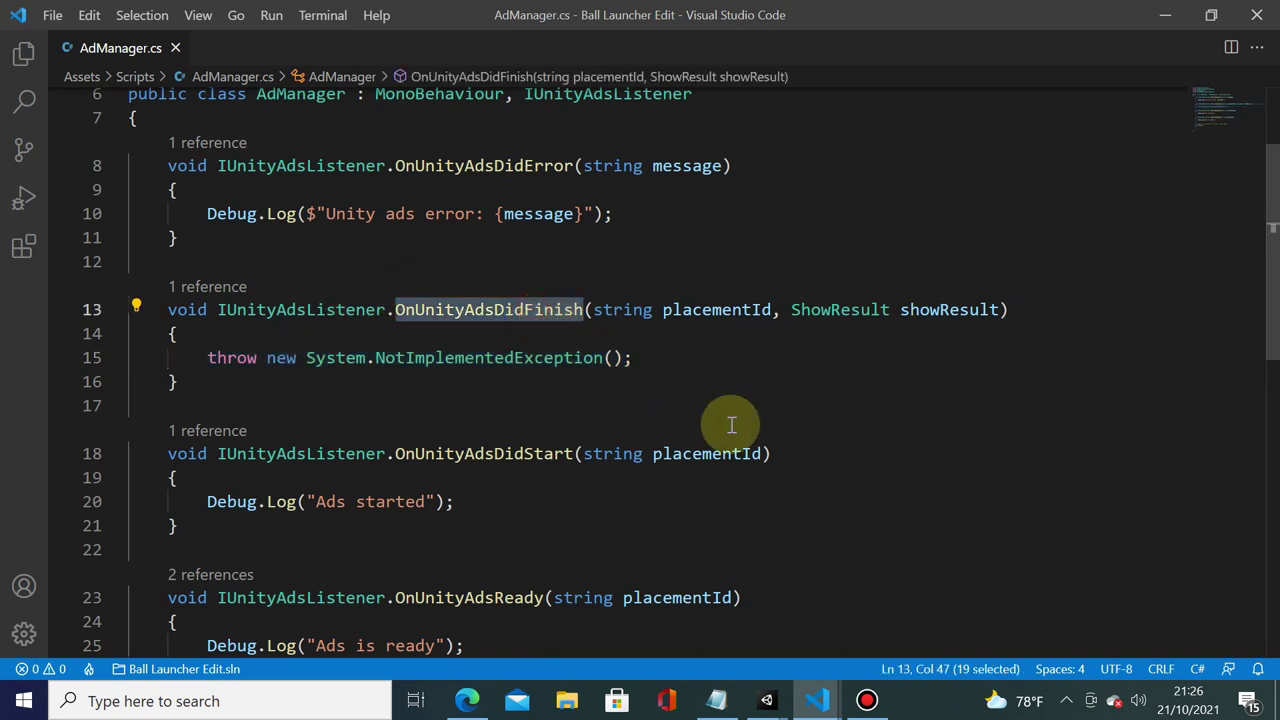
pyautogui.moveTo(633, 358); pyautogui.dragTo(207, 358)
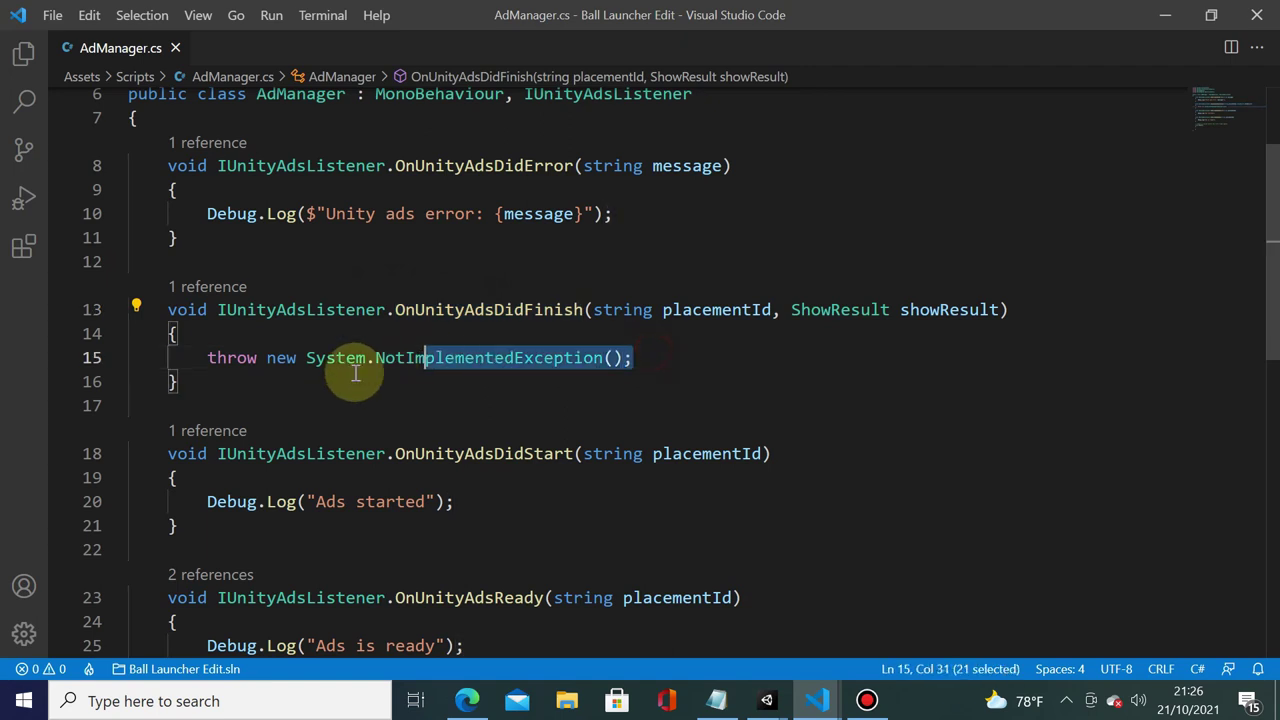
pyautogui.doubleClick(840, 309)
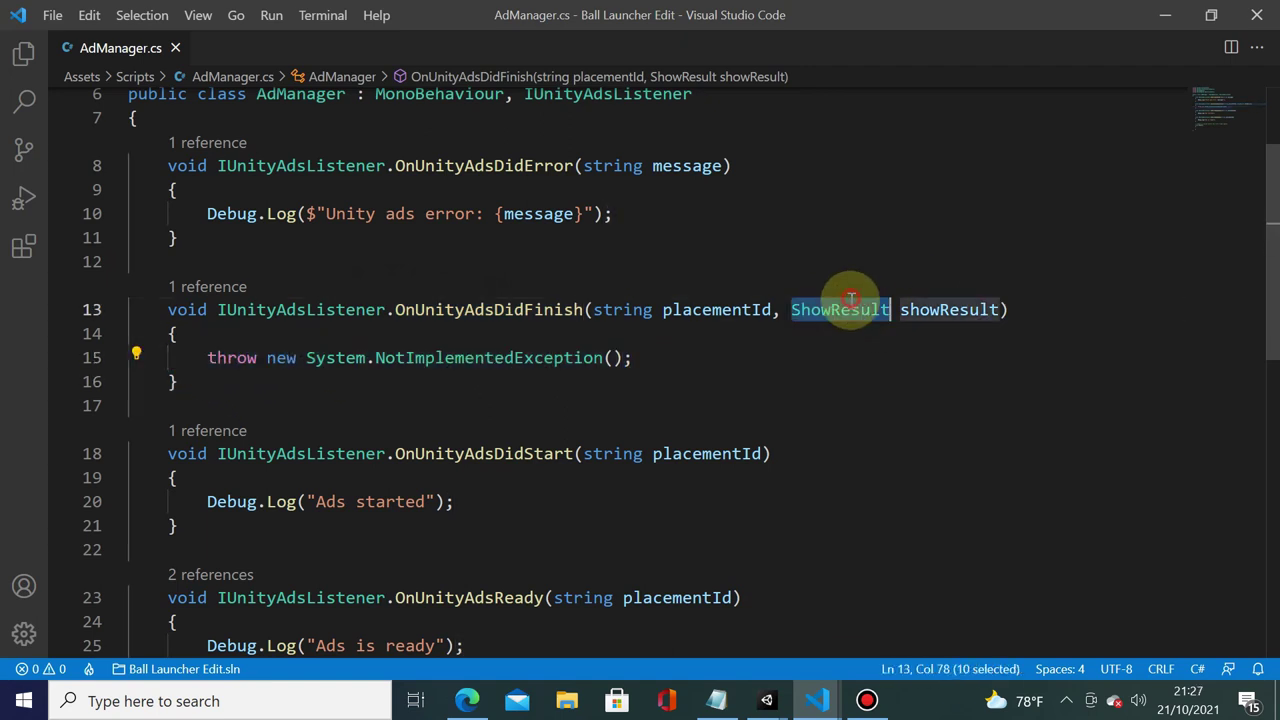
pyautogui.moveTo(645, 357); pyautogui.dragTo(543, 358)
# Replace the throw statement with a switch on showResult and open its braces
pyautogui.keyDown('shift'); pyautogui.click(208, 358); pyautogui.keyUp('shift')
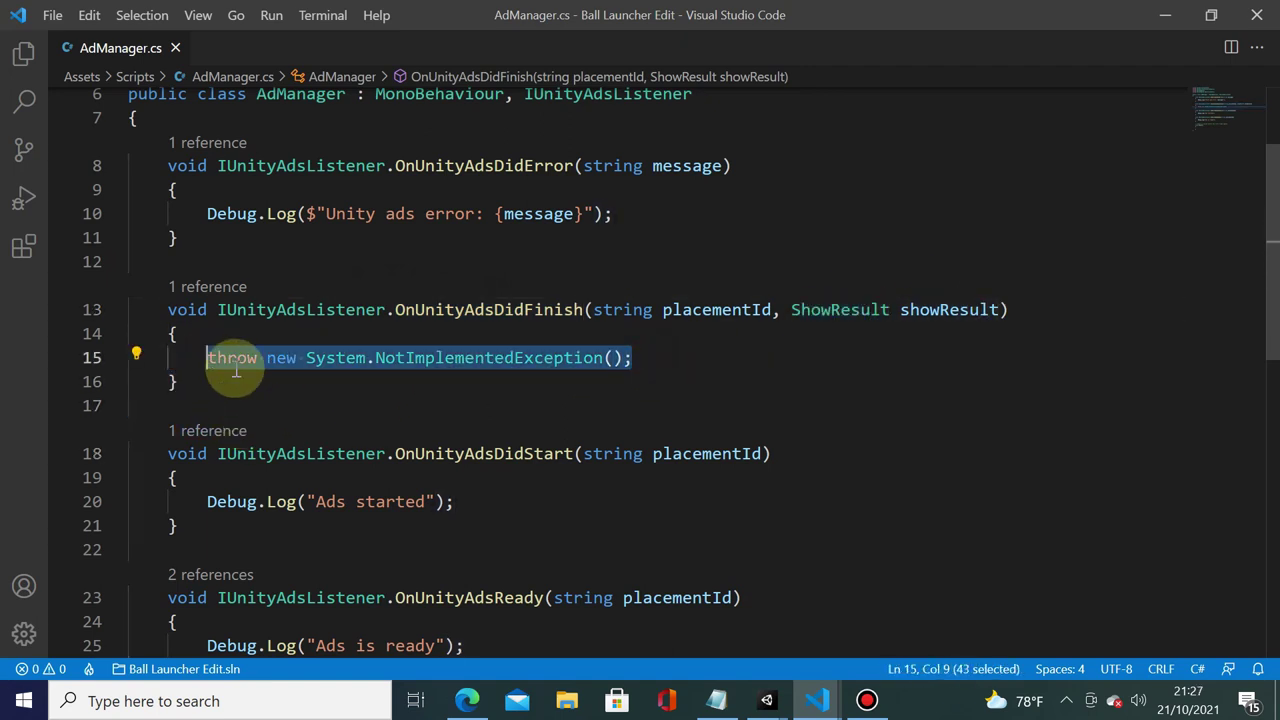
pyautogui.write('swi')
pyautogui.press('Tab')
pyautogui.write('(')
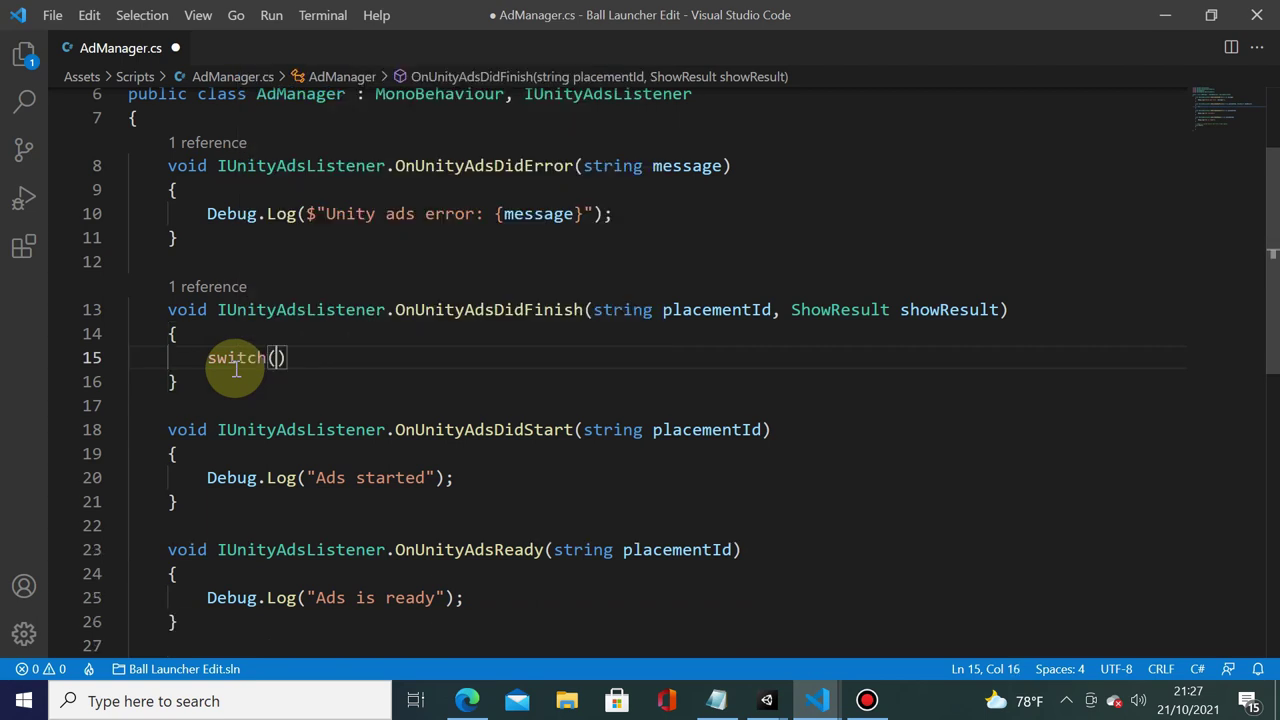
pyautogui.write('sho')
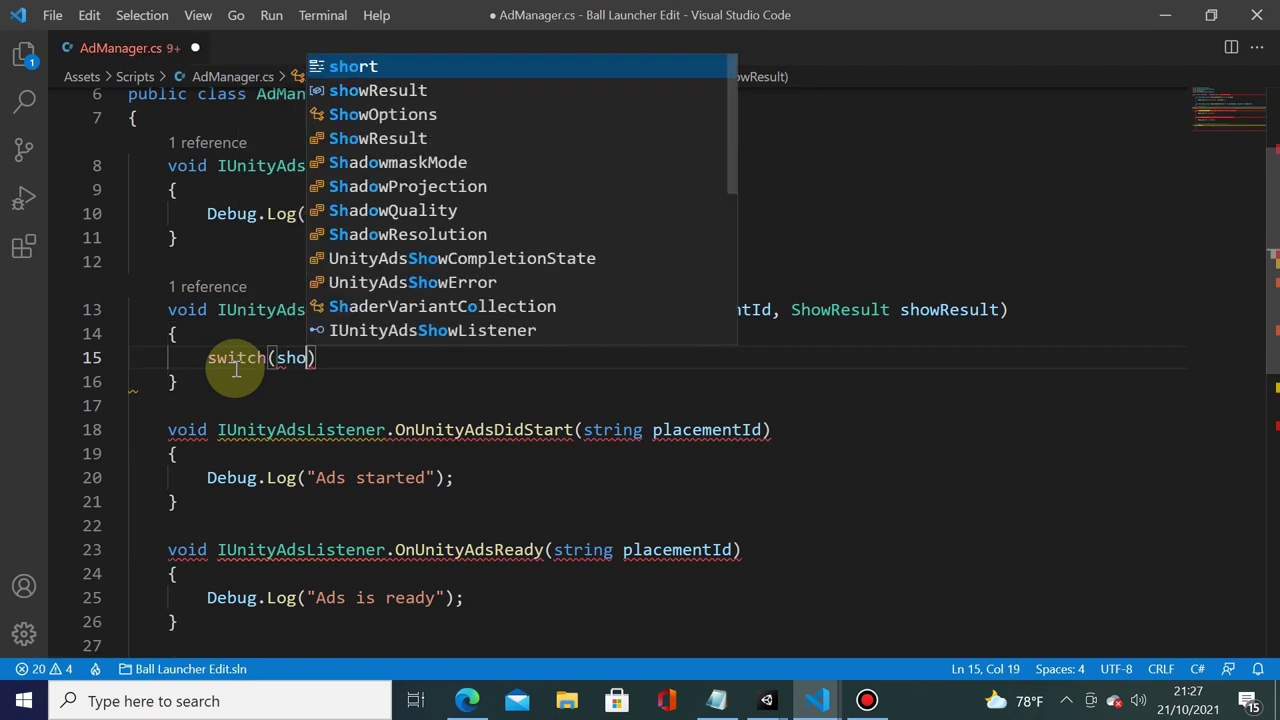
pyautogui.press('Down')
pyautogui.press('Tab')
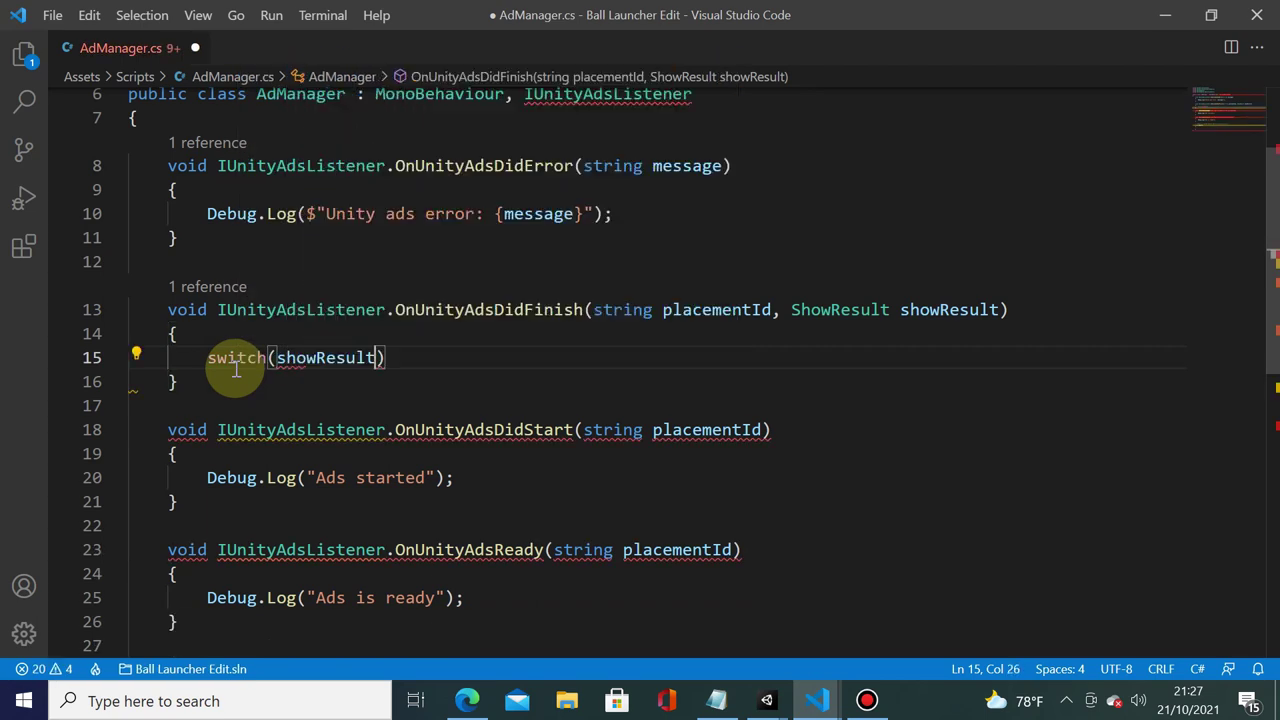
pyautogui.hotkey('ctrl', 'End')
pyautogui.scroll(5, 238, 370)
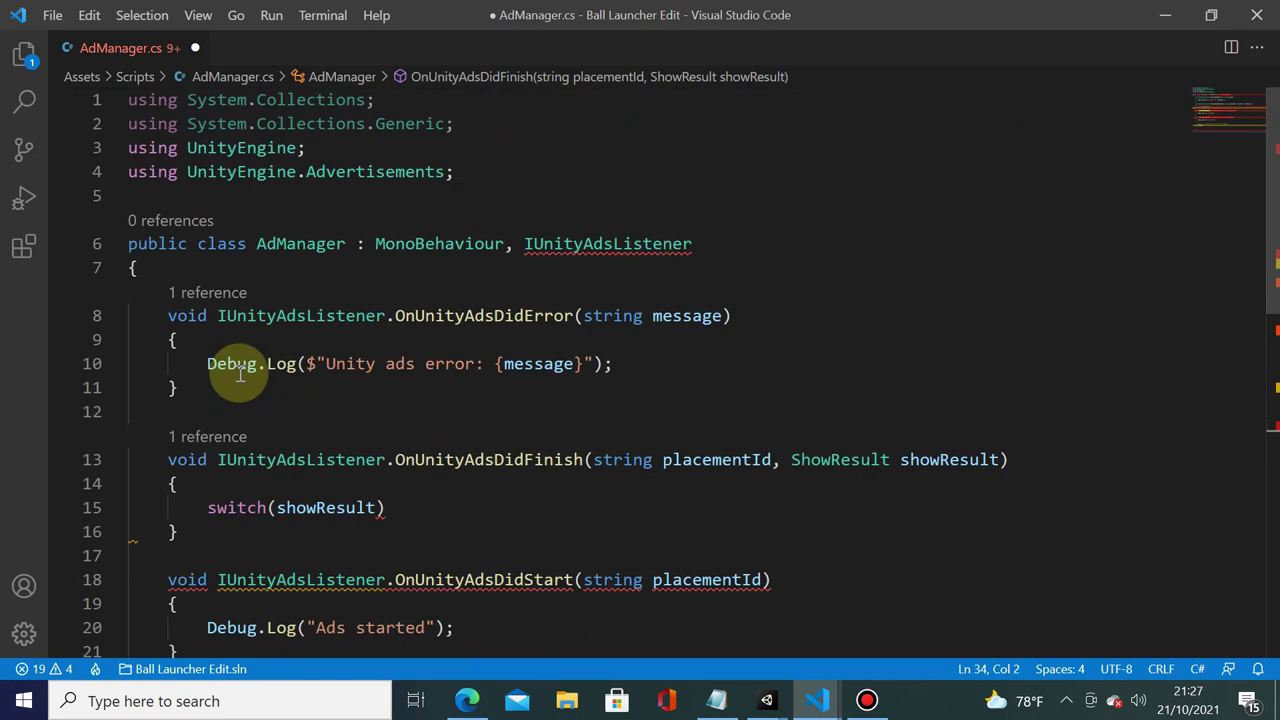
pyautogui.scroll(-5, 238, 363)
pyautogui.scroll(5, 257, 357)
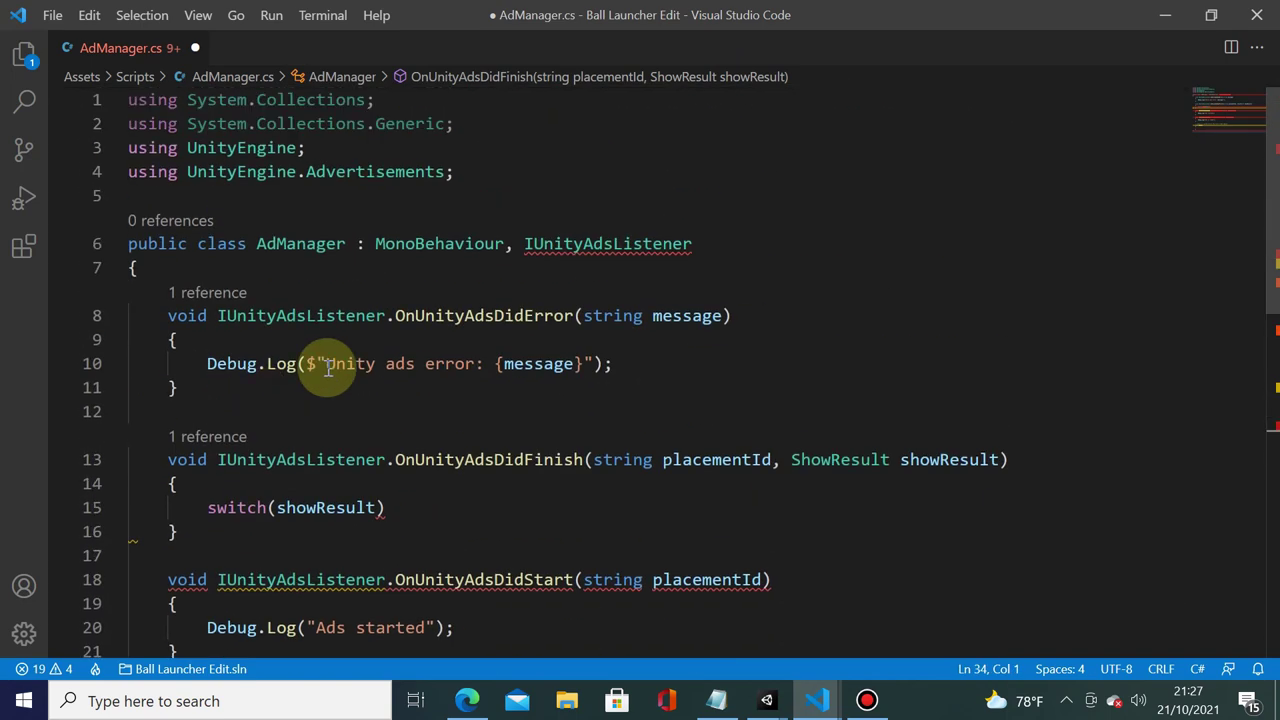
pyautogui.scroll(-1, 459, 407)
pyautogui.click(447, 422)
pyautogui.scroll(-1, 450, 427)
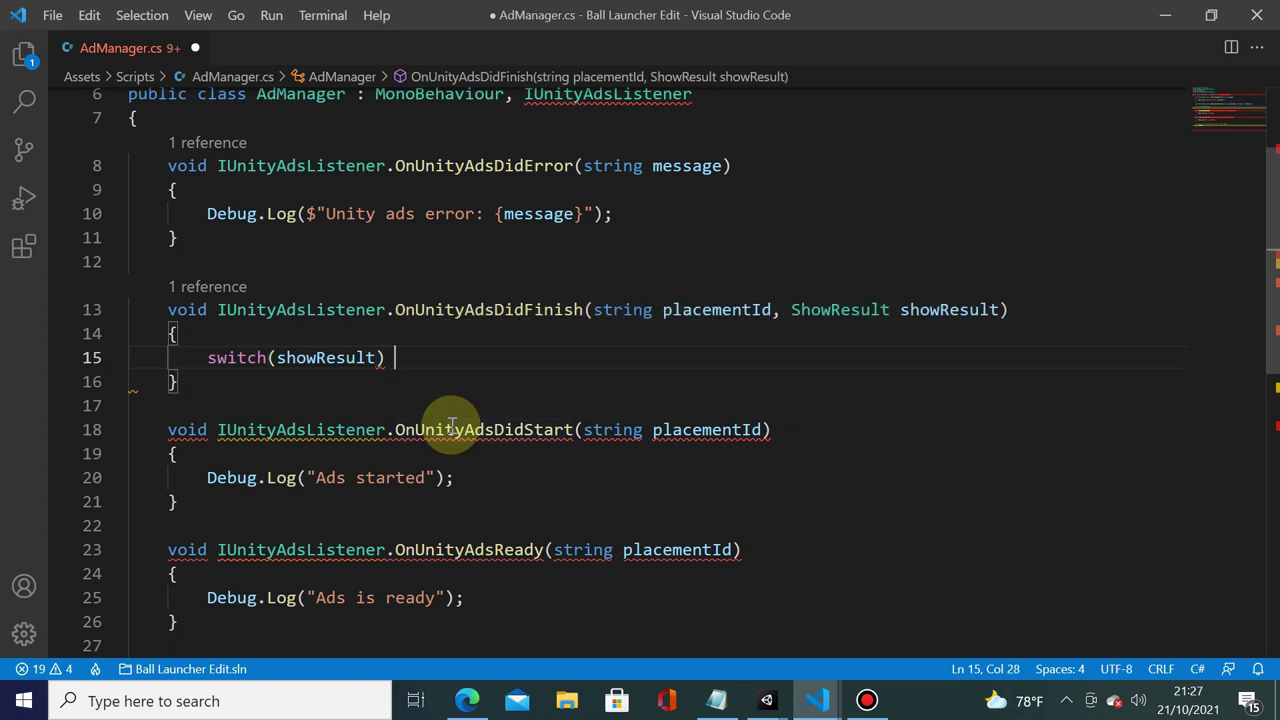
pyautogui.write('{')
pyautogui.press('Return')
pyautogui.scroll(-1, 430, 420)
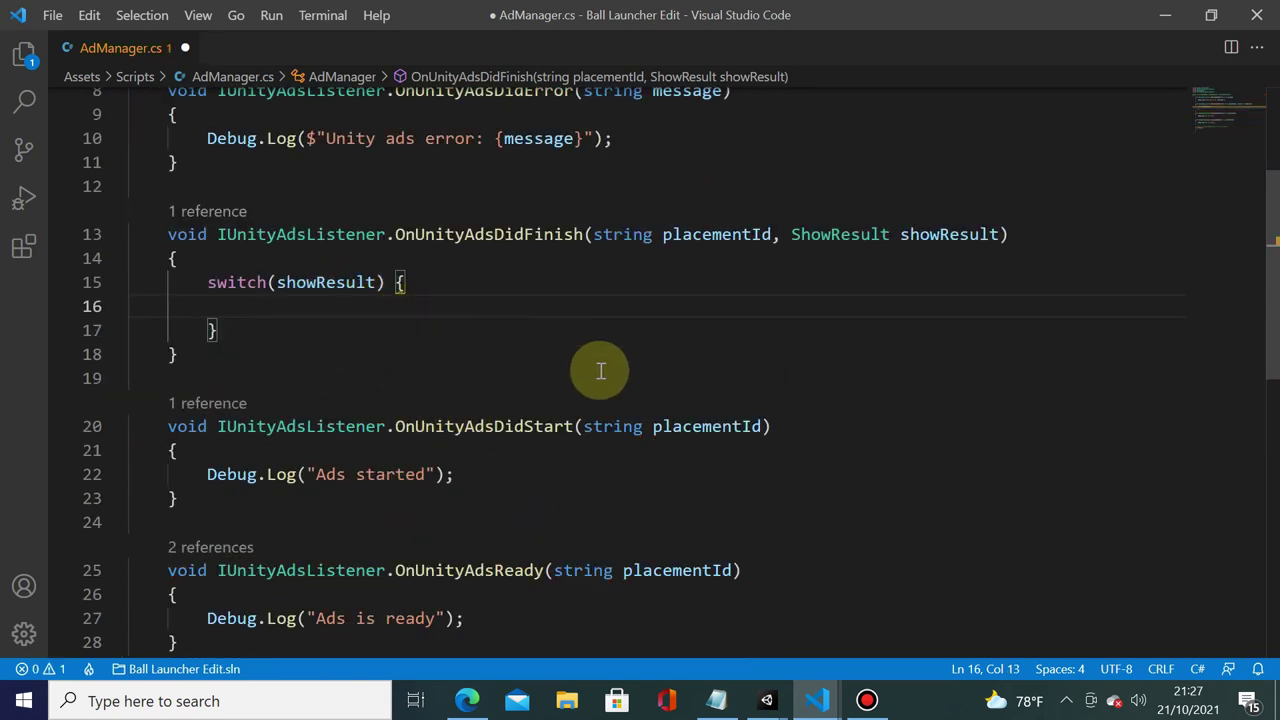
# Add a ShowResult.Finished case ending in break
pyautogui.write('case Sho')
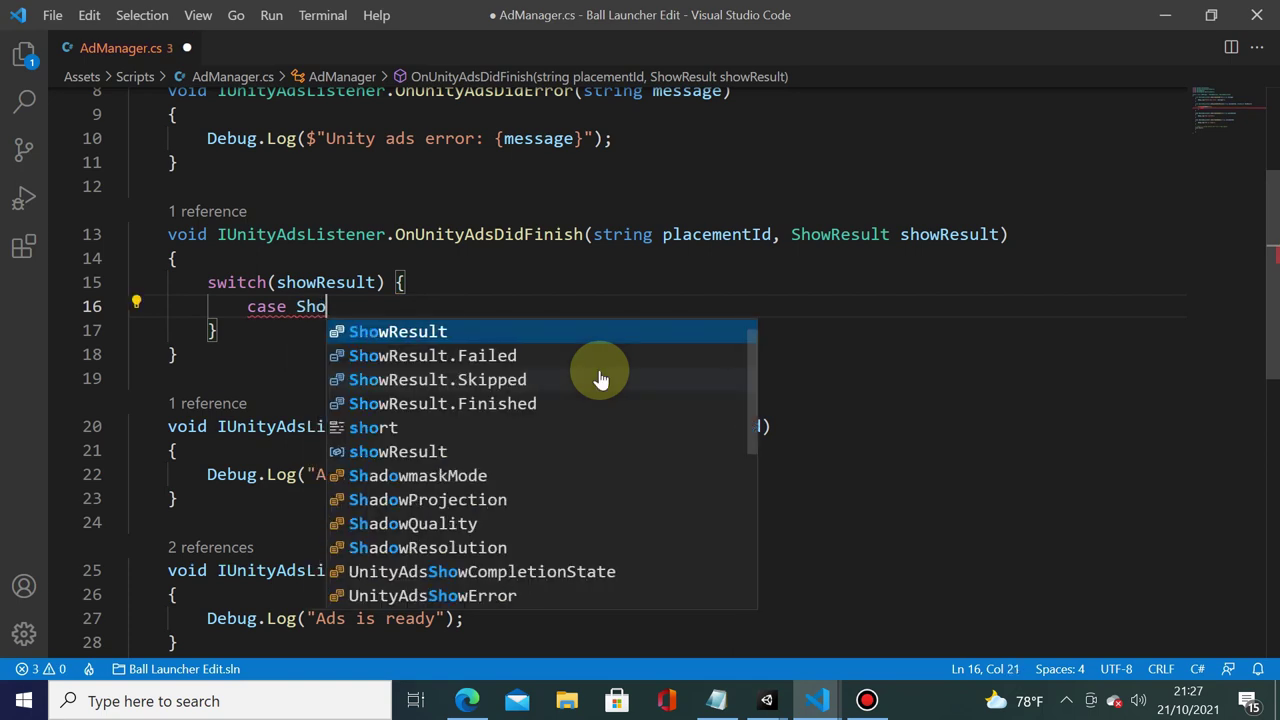
pyautogui.write('wResult.')
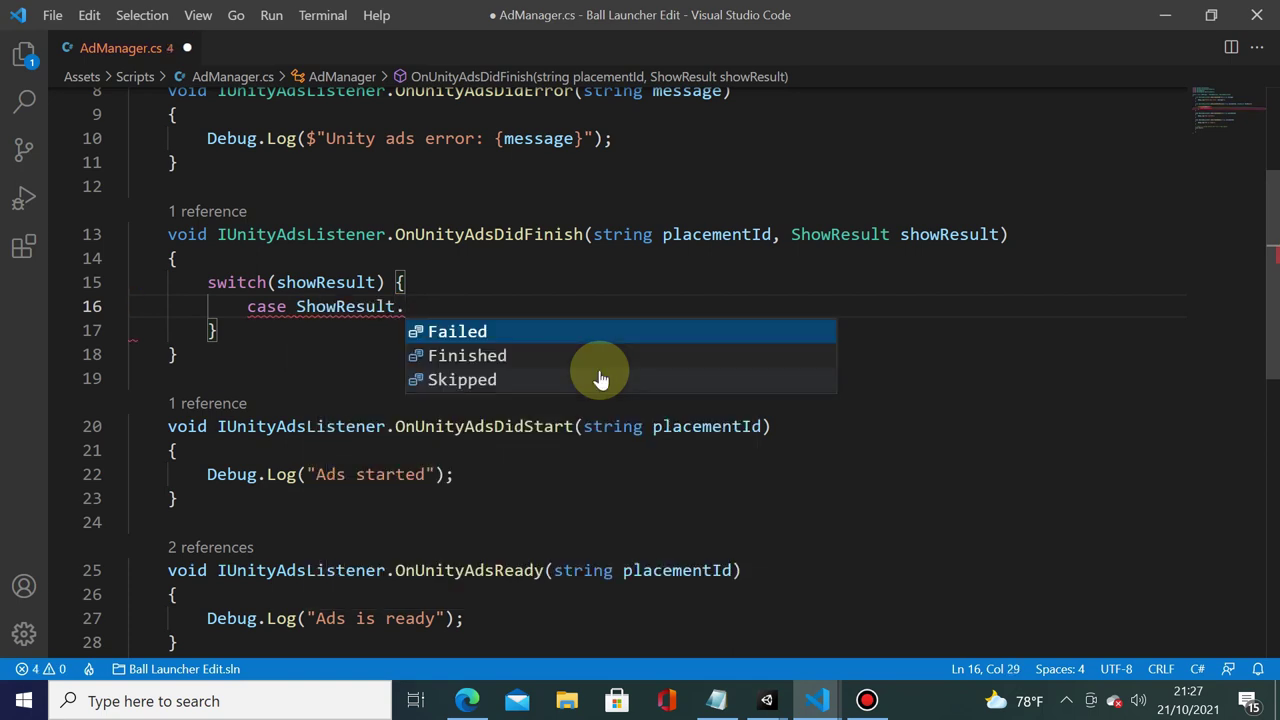
pyautogui.press('Down')
pyautogui.press('Return')
pyautogui.press('Return')
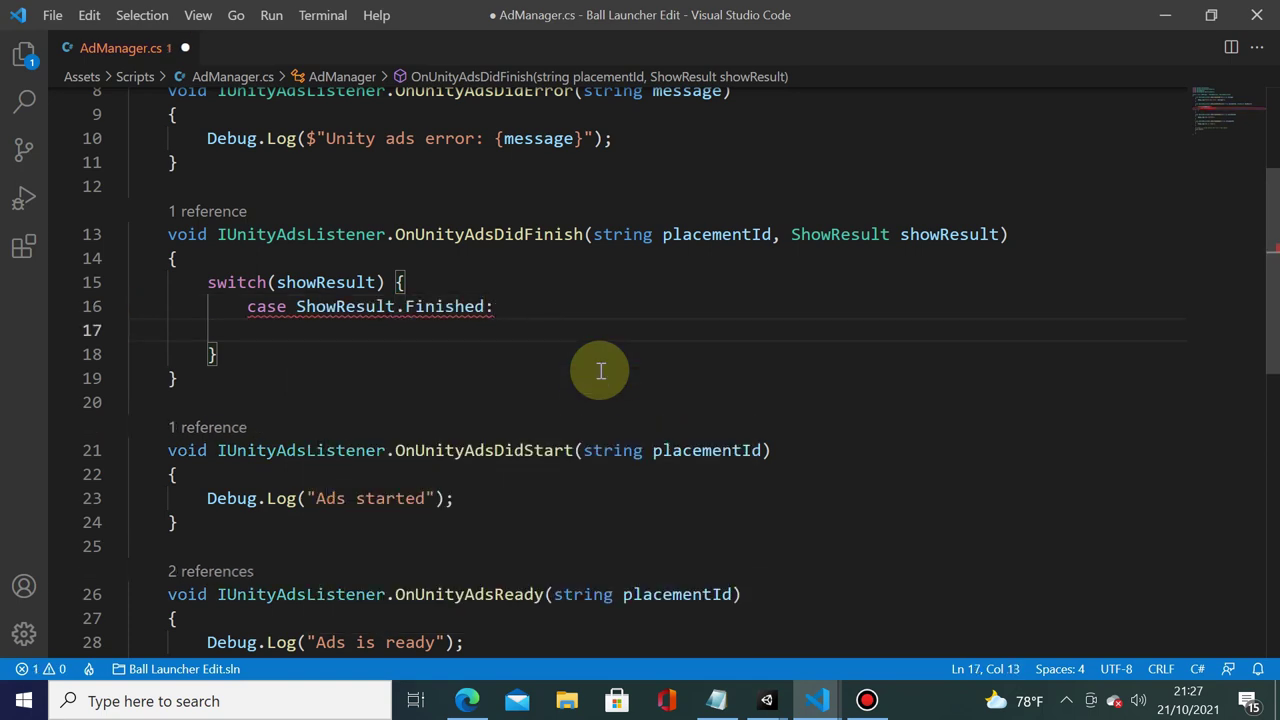
pyautogui.write('break;')
pyautogui.press('Return')
# Add a ShowResult.Skipped case with its own break
pyautogui.write('cas')
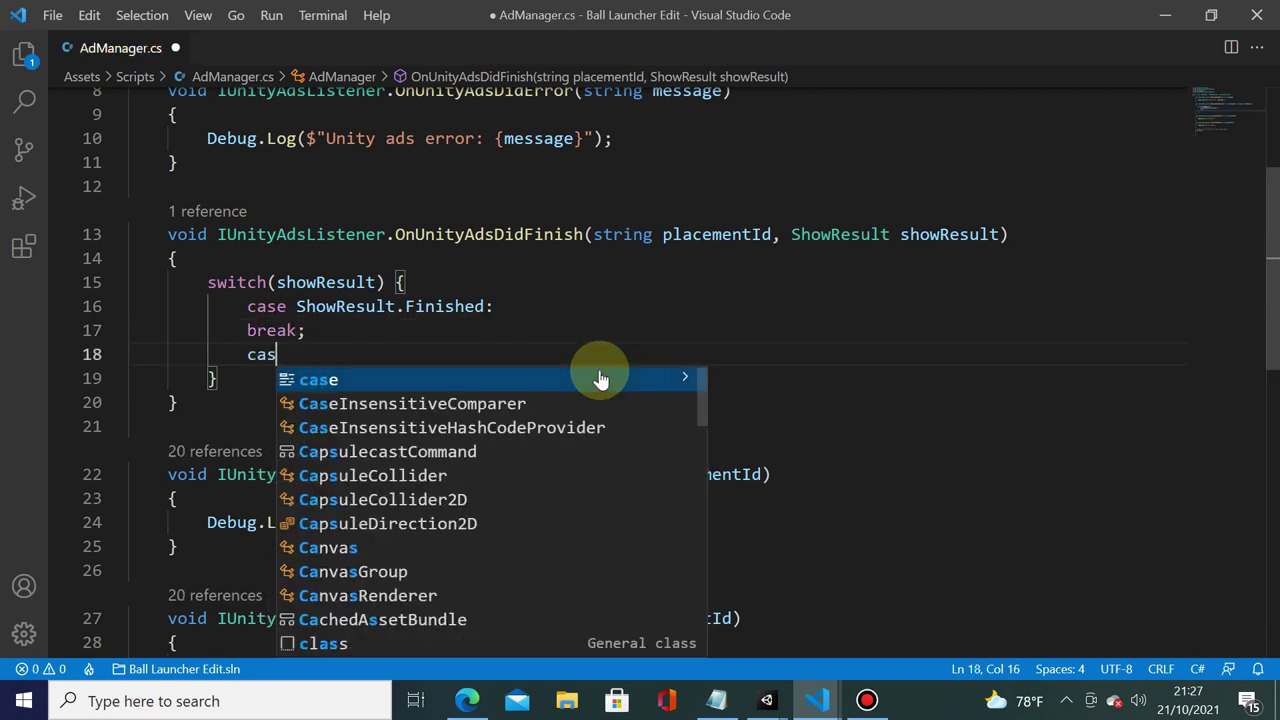
pyautogui.write('e Sho')
pyautogui.press('Tab')
pyautogui.write('.')
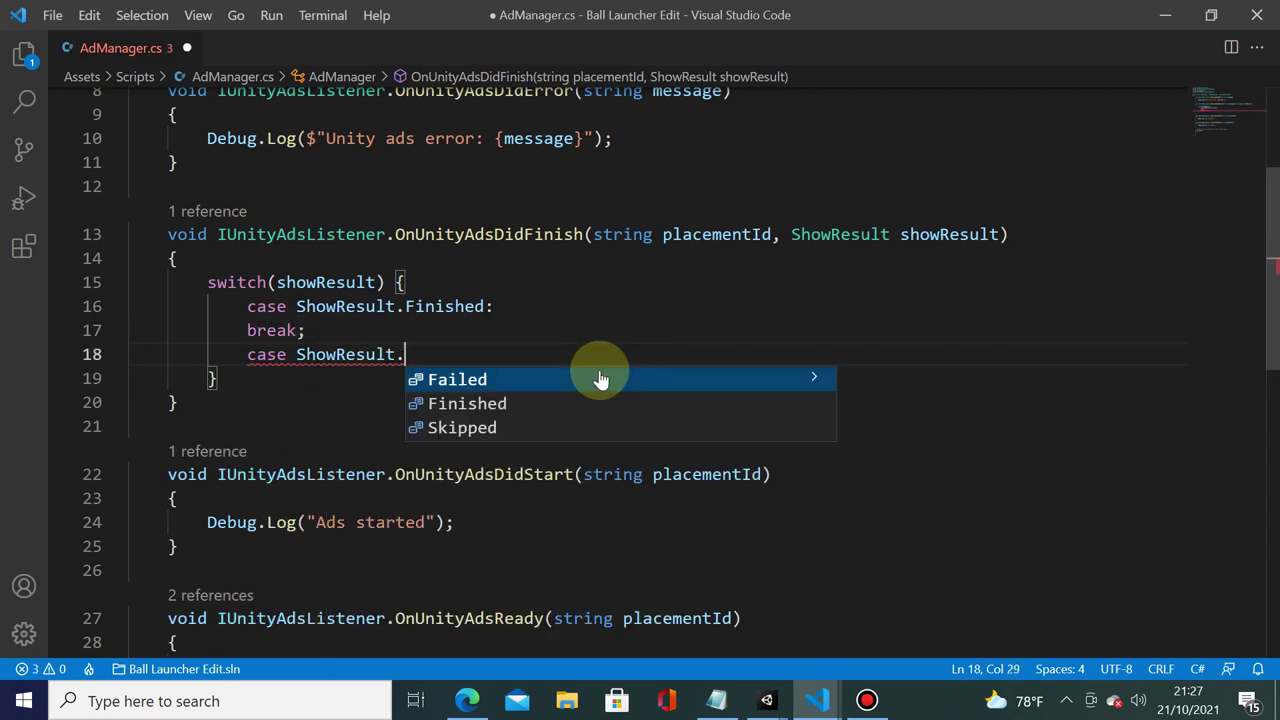
pyautogui.press('Down')
pyautogui.press('Down')
pyautogui.press('Tab')
pyautogui.write(':')
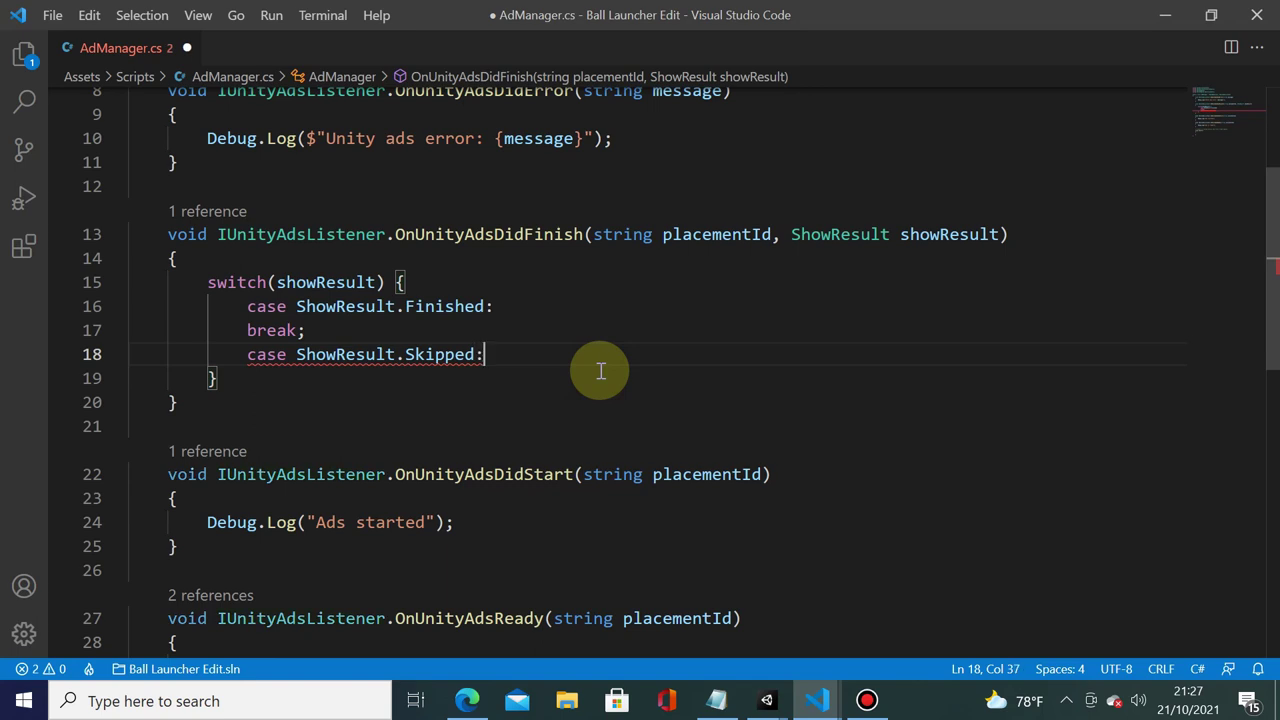
pyautogui.press('Return')
pyautogui.write('c')
pyautogui.press('BackSpace')
pyautogui.write('bre')
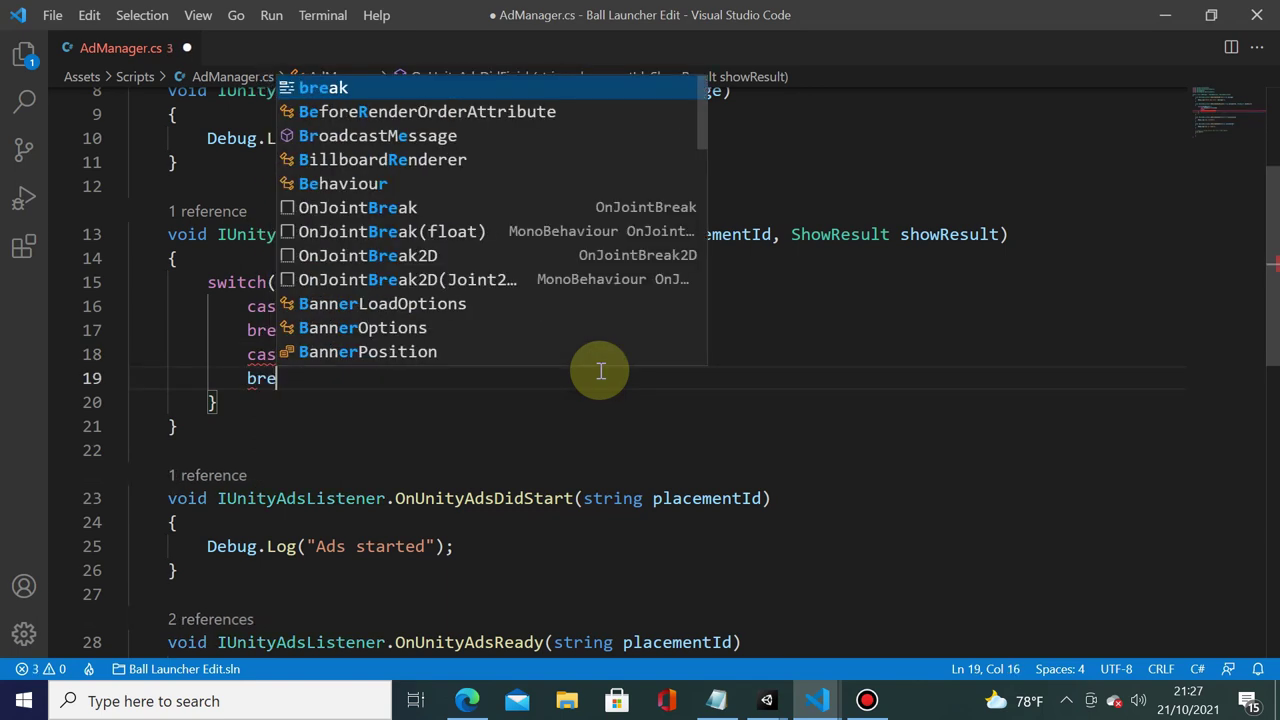
pyautogui.write('ak;')
pyautogui.press('Return')
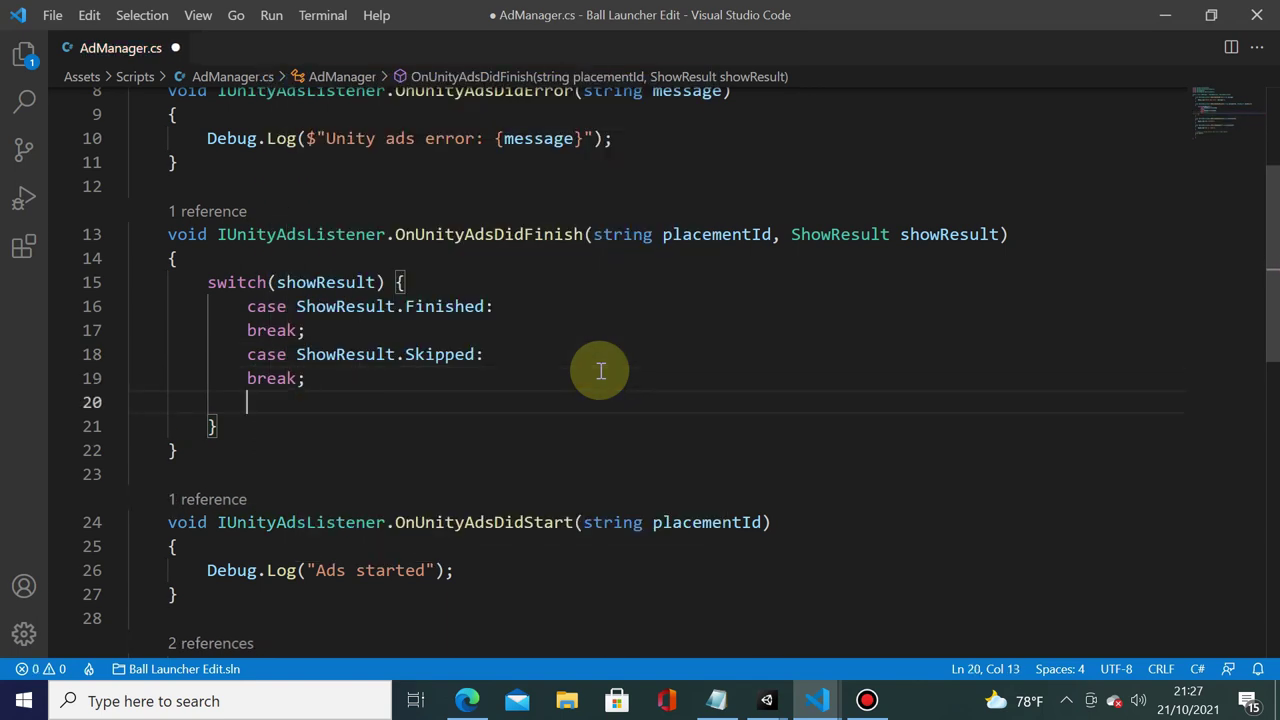
# Add a ShowResult.Failed case with break after Skipped
pyautogui.write('cas')
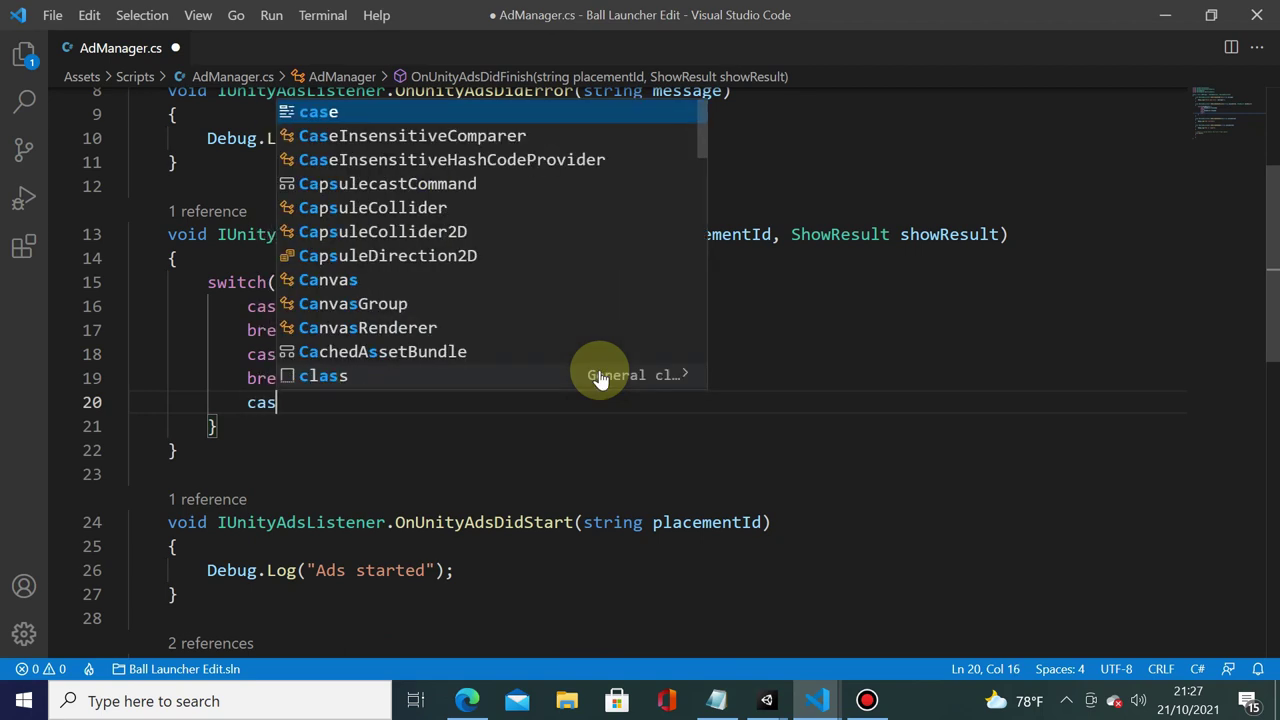
pyautogui.write('e Shwo')
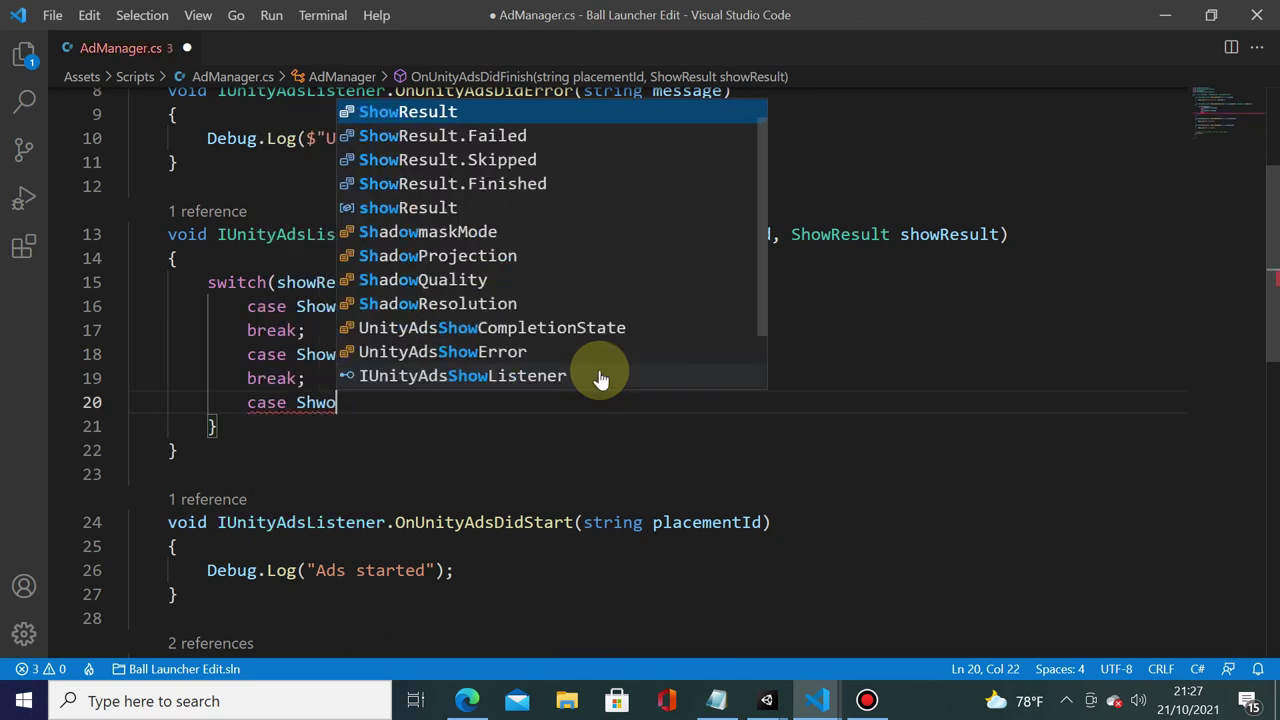
pyautogui.press('BackSpace')
pyautogui.press('BackSpace')
pyautogui.write('ow')
pyautogui.press('Tab')
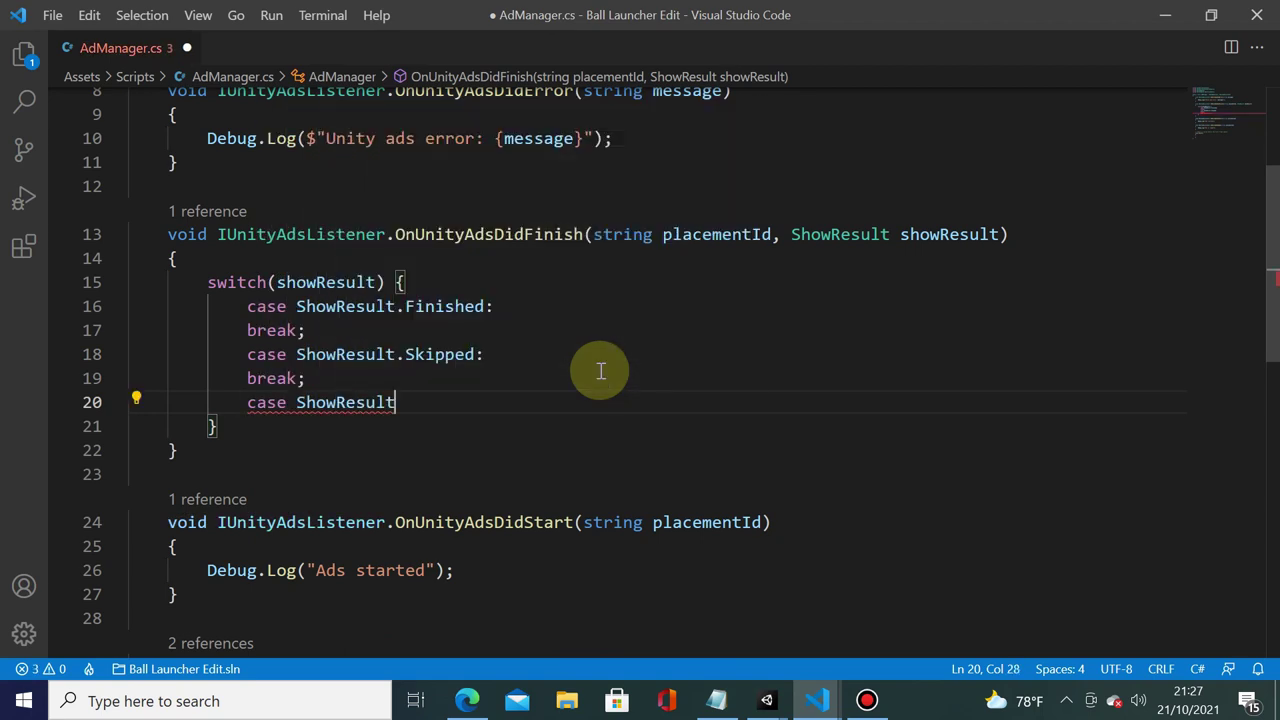
pyautogui.write('.')
pyautogui.press('Down')
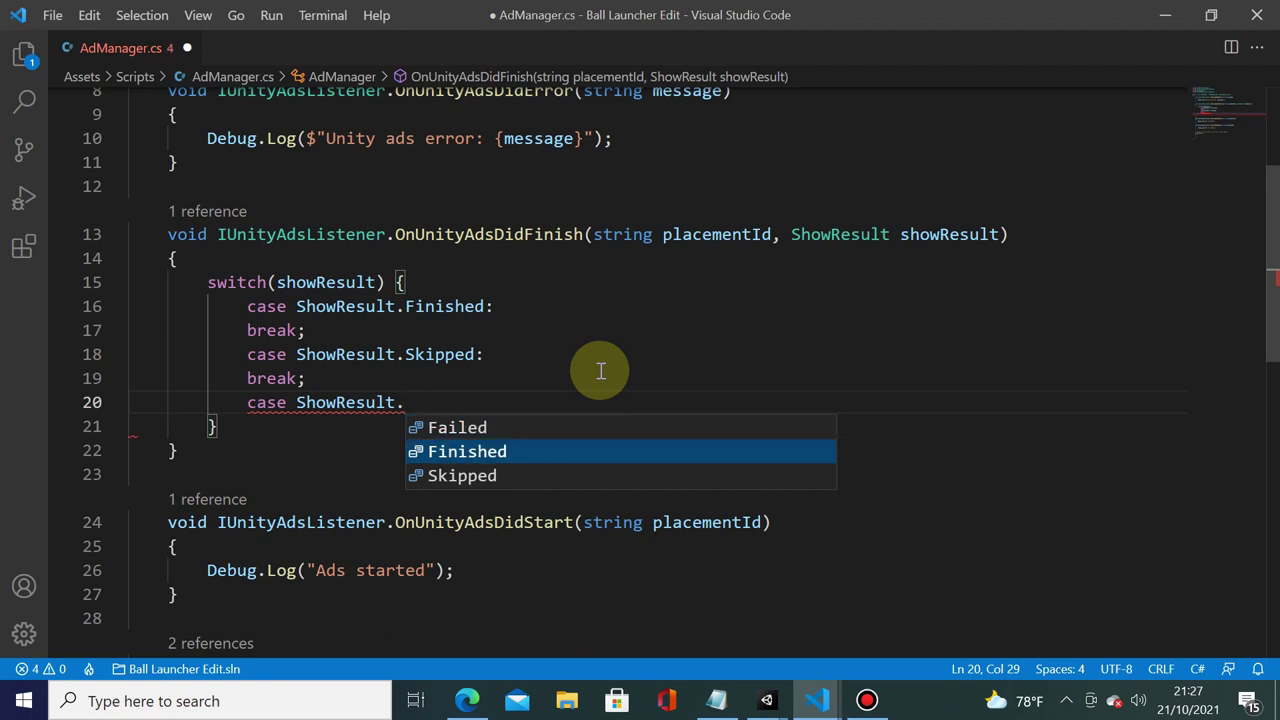
pyautogui.press('Up')
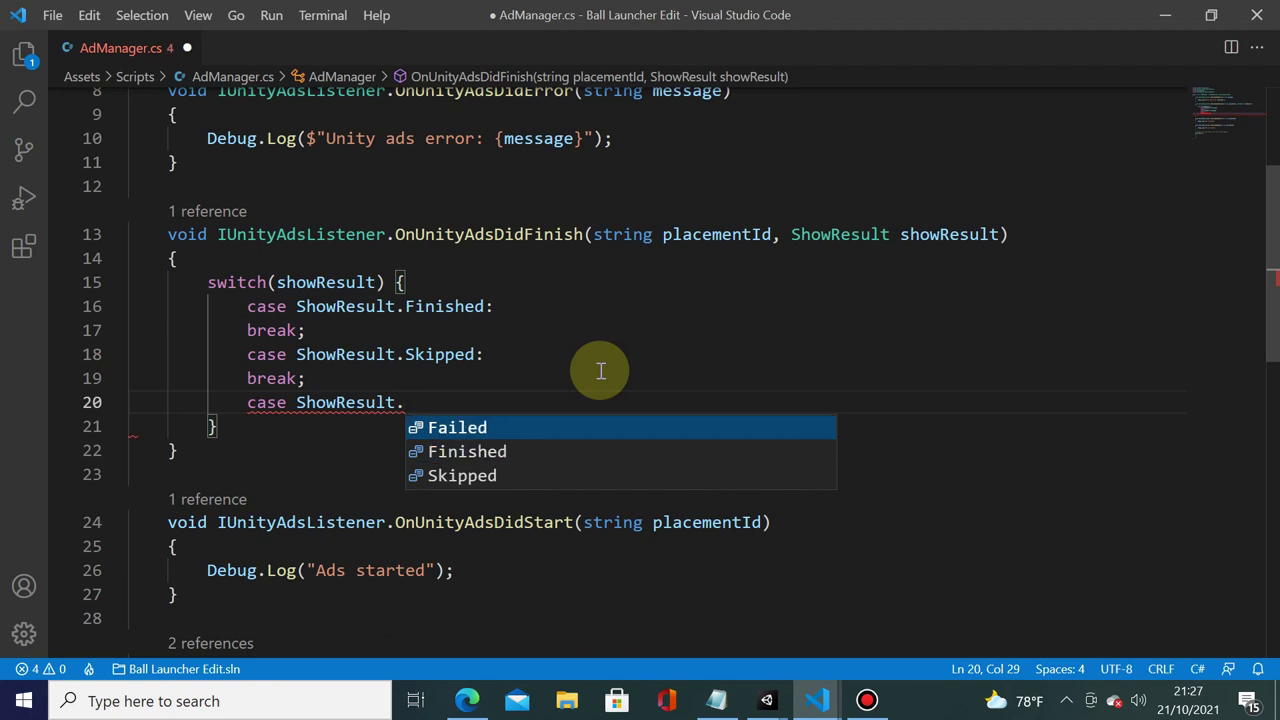
pyautogui.press('Tab')
pyautogui.write(':')
pyautogui.press('Return')
pyautogui.write('break')
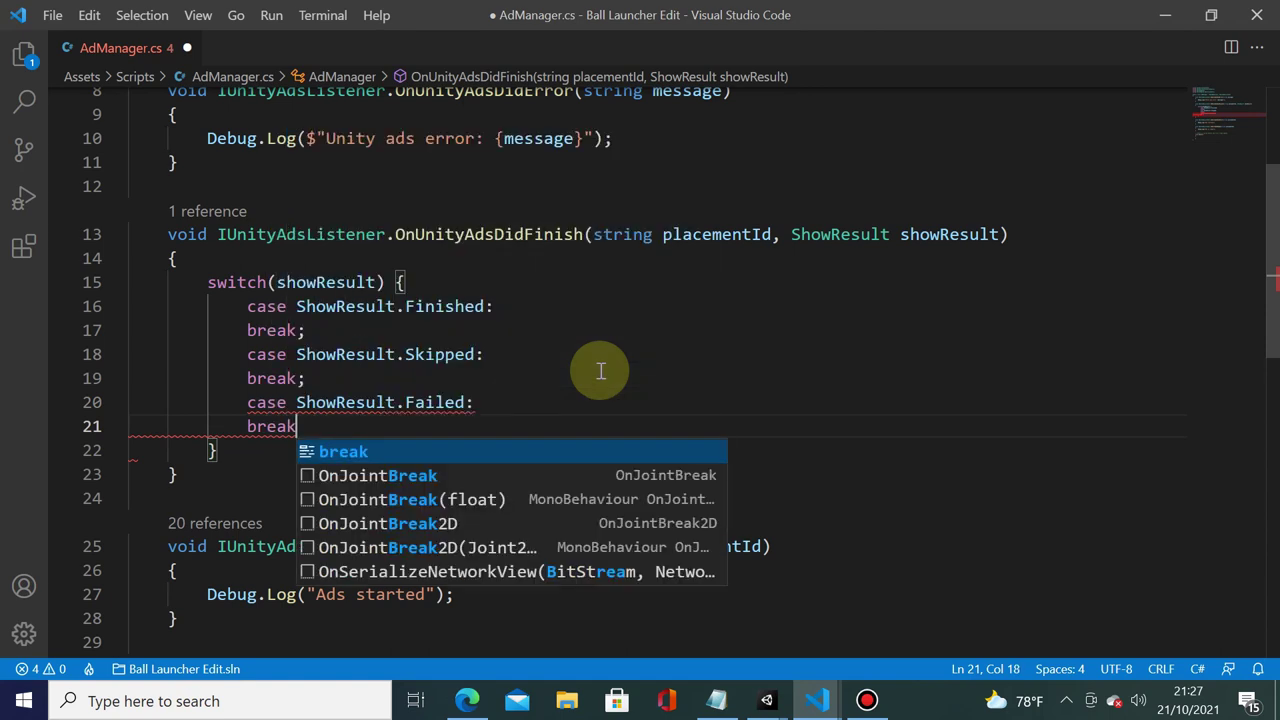
pyautogui.write(';')
pyautogui.click(480, 402)
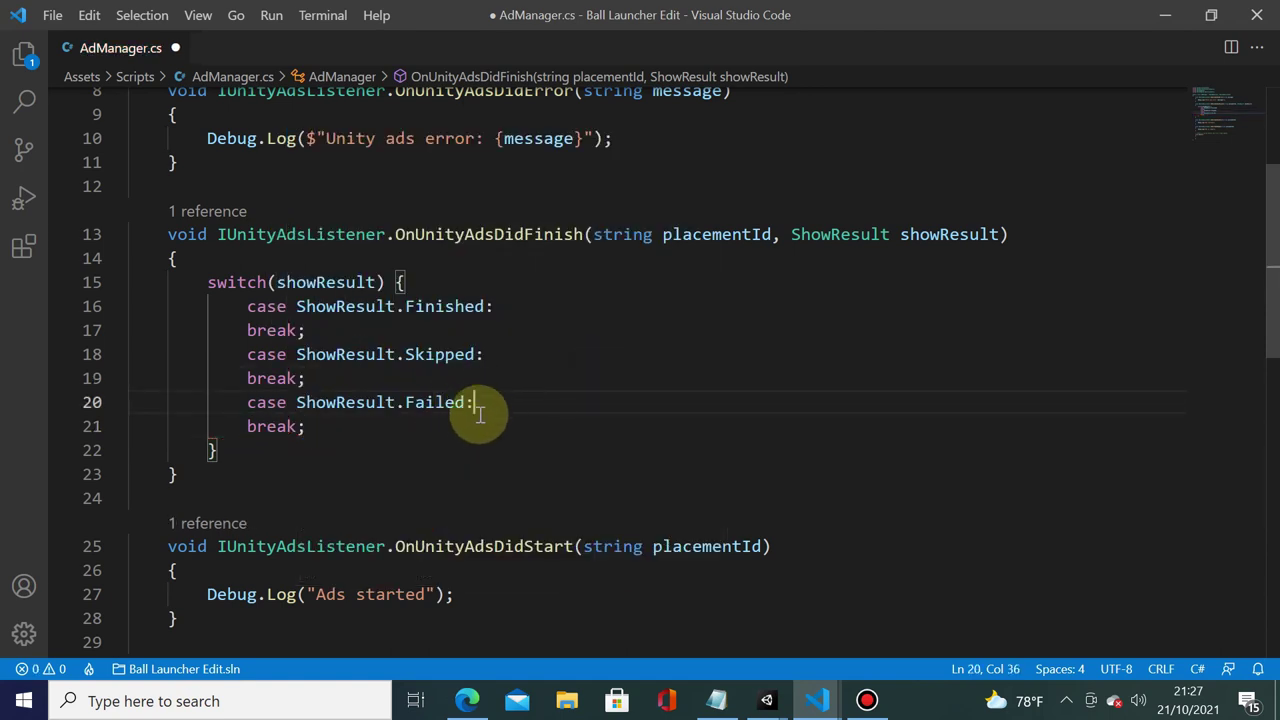
pyautogui.click(486, 355)
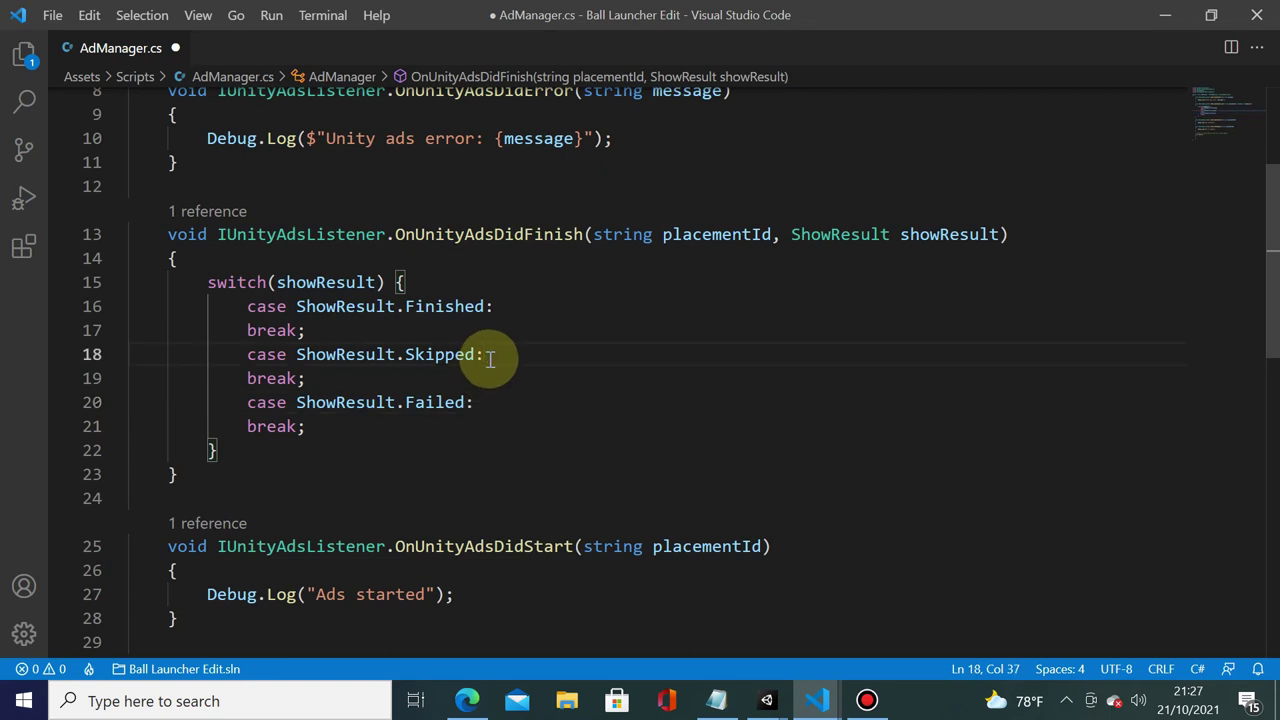
pyautogui.click(530, 306)
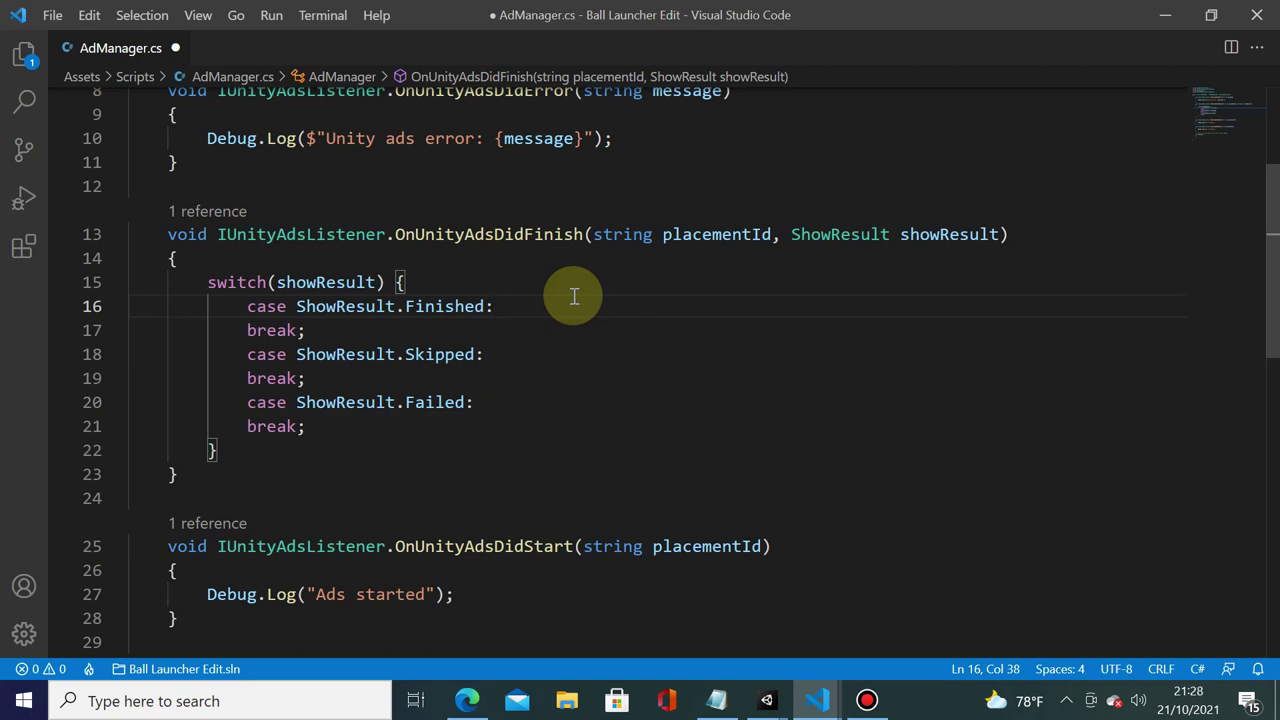
# Add Debug.Log("ads failed"); under the Failed case
pyautogui.click(512, 397)
pyautogui.press('Return')
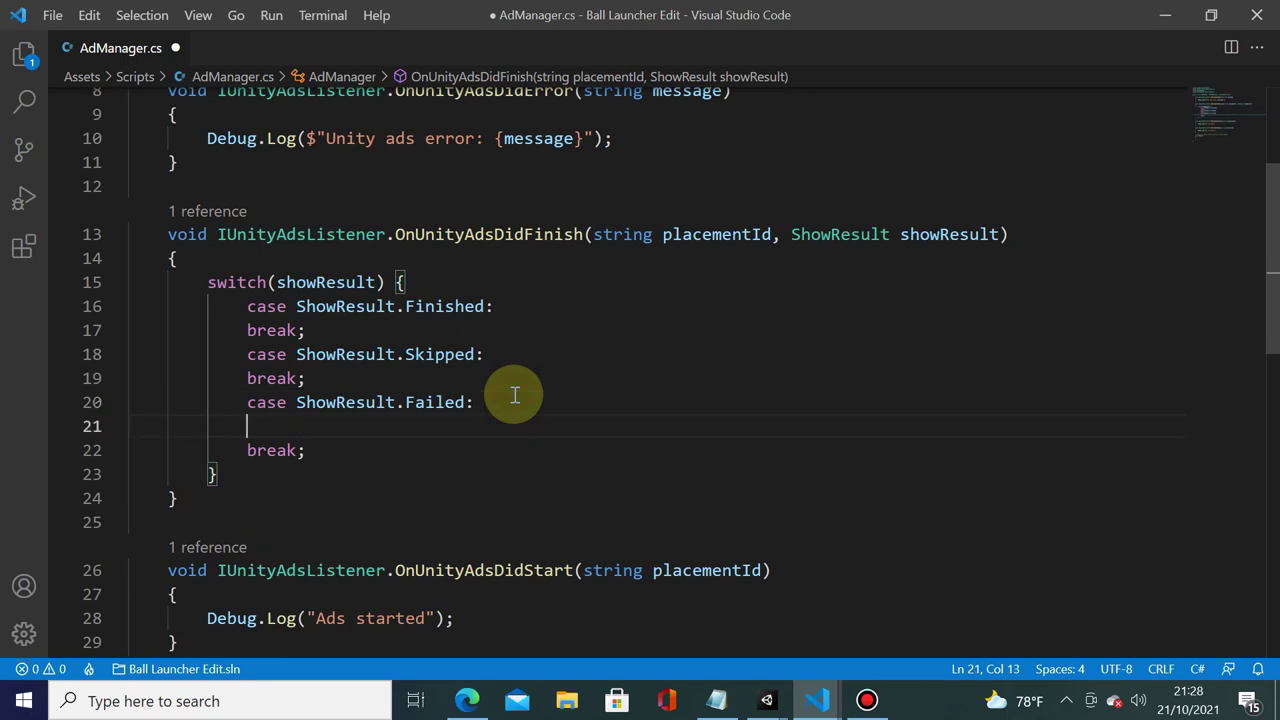
pyautogui.write('Debug')
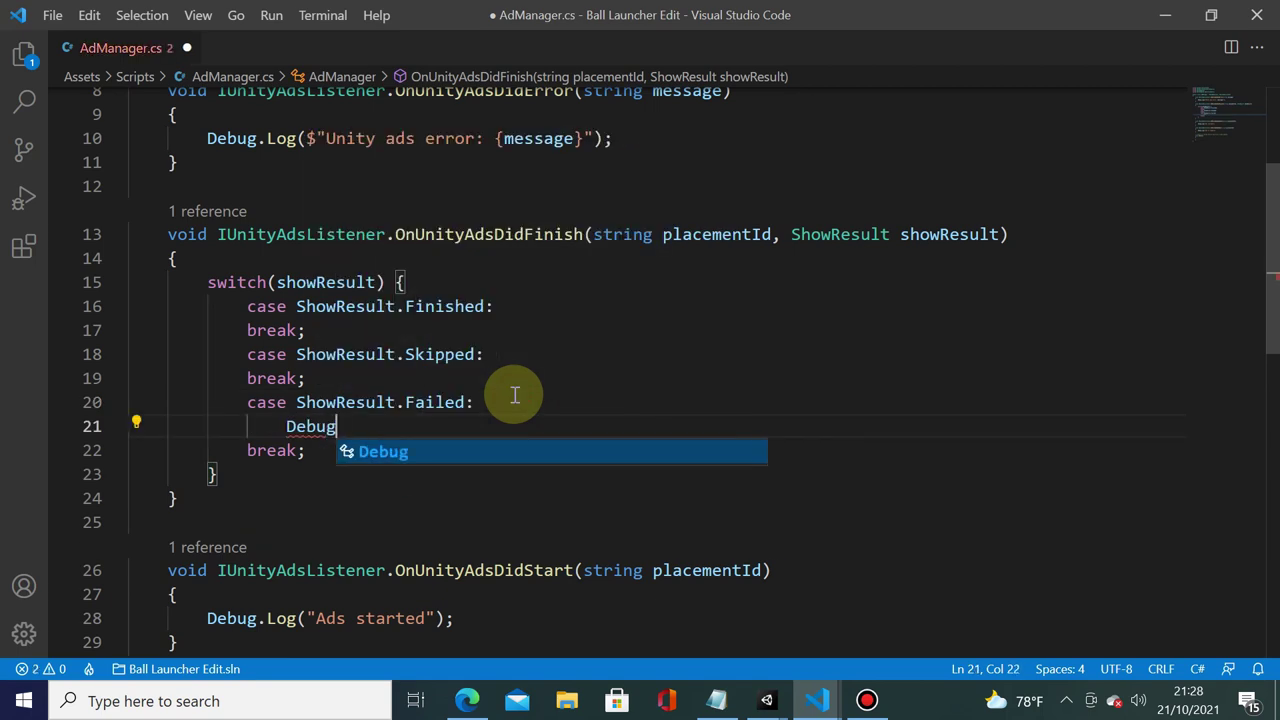
pyautogui.write('.Log("ad')
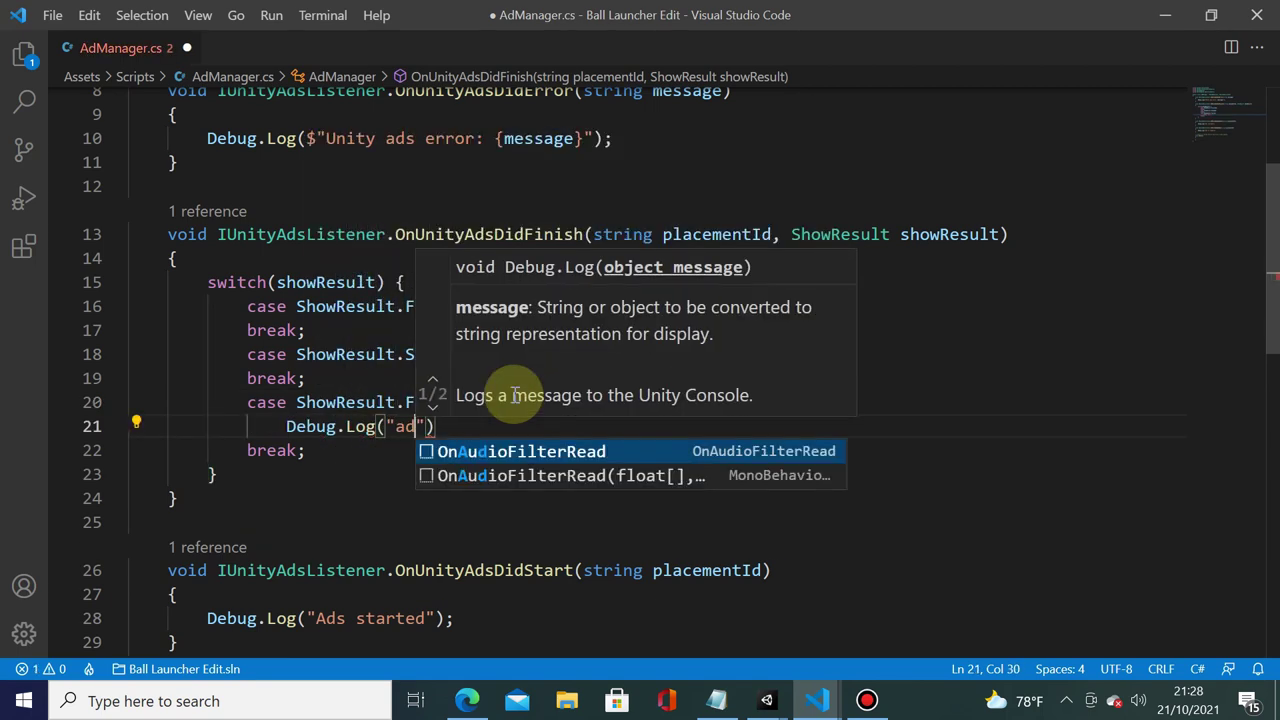
pyautogui.write('s failed");')
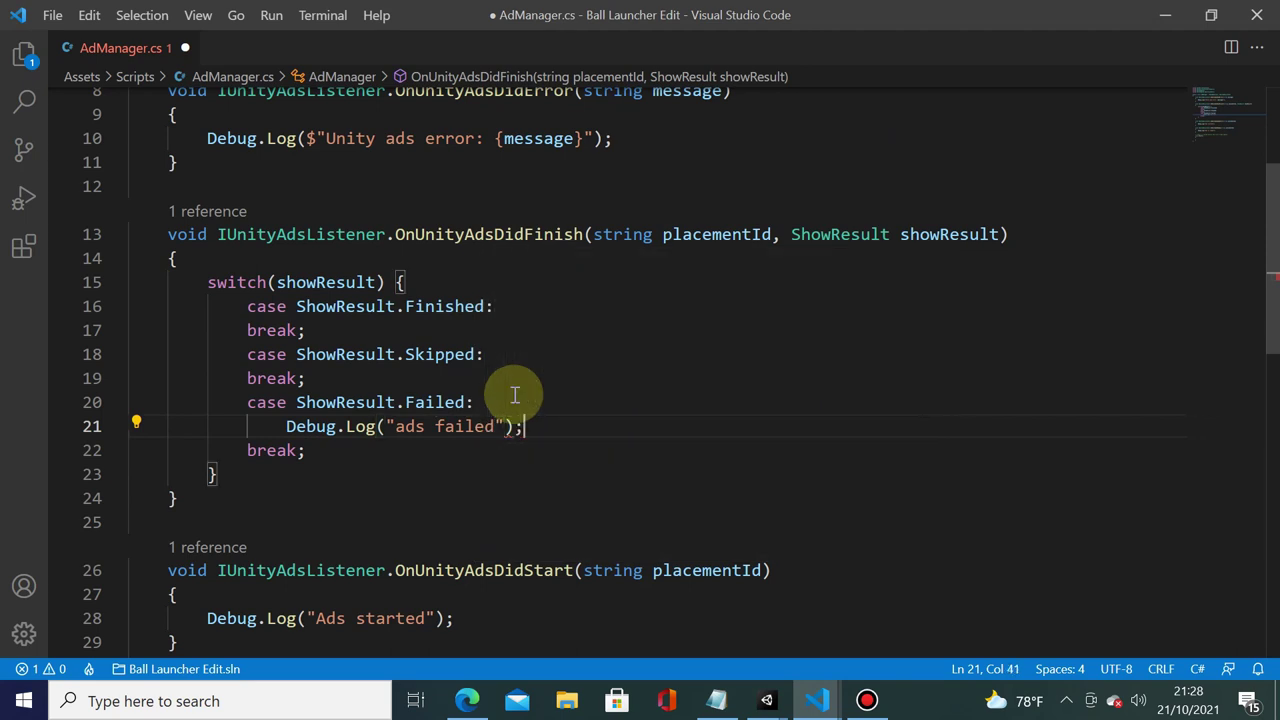
# Copy the log into the Skipped case, change it to "ads skipped", and save AdManager.cs
pyautogui.keyDown('shift'); pyautogui.click(284, 426); pyautogui.keyUp('shift')
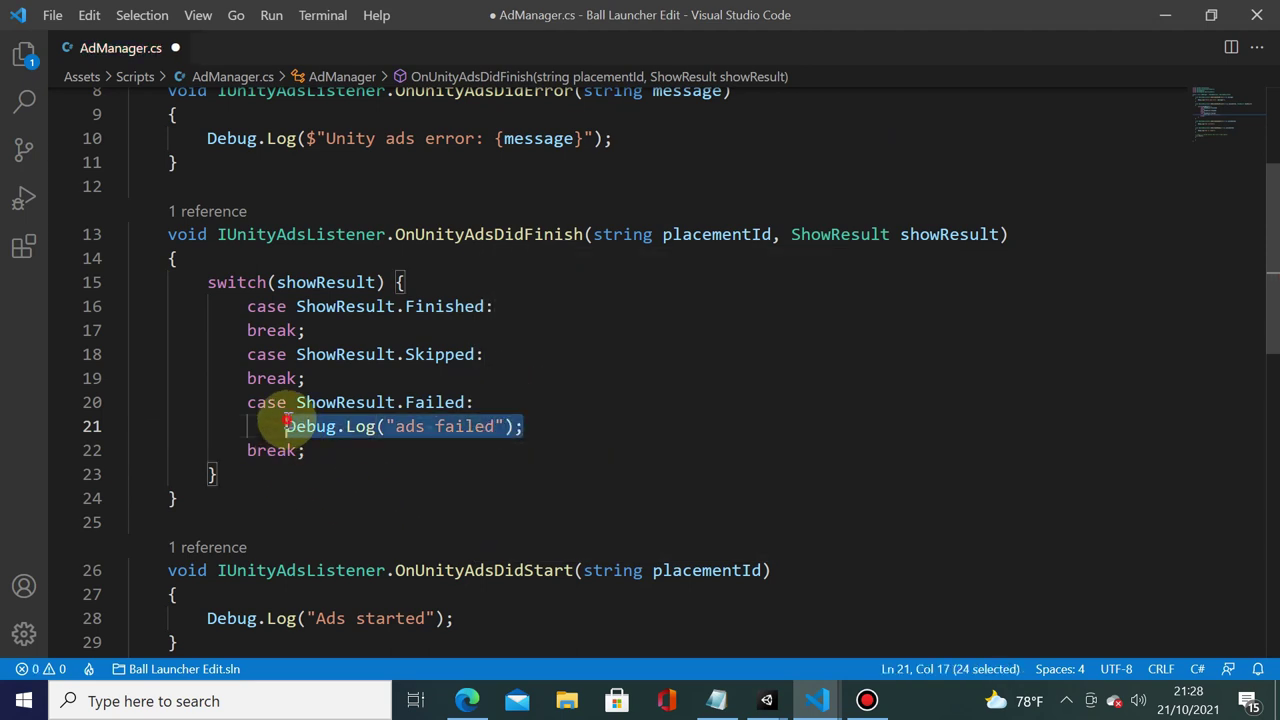
pyautogui.click(496, 352)
pyautogui.press('Return')
pyautogui.write('Debug.Log("ads failed");')
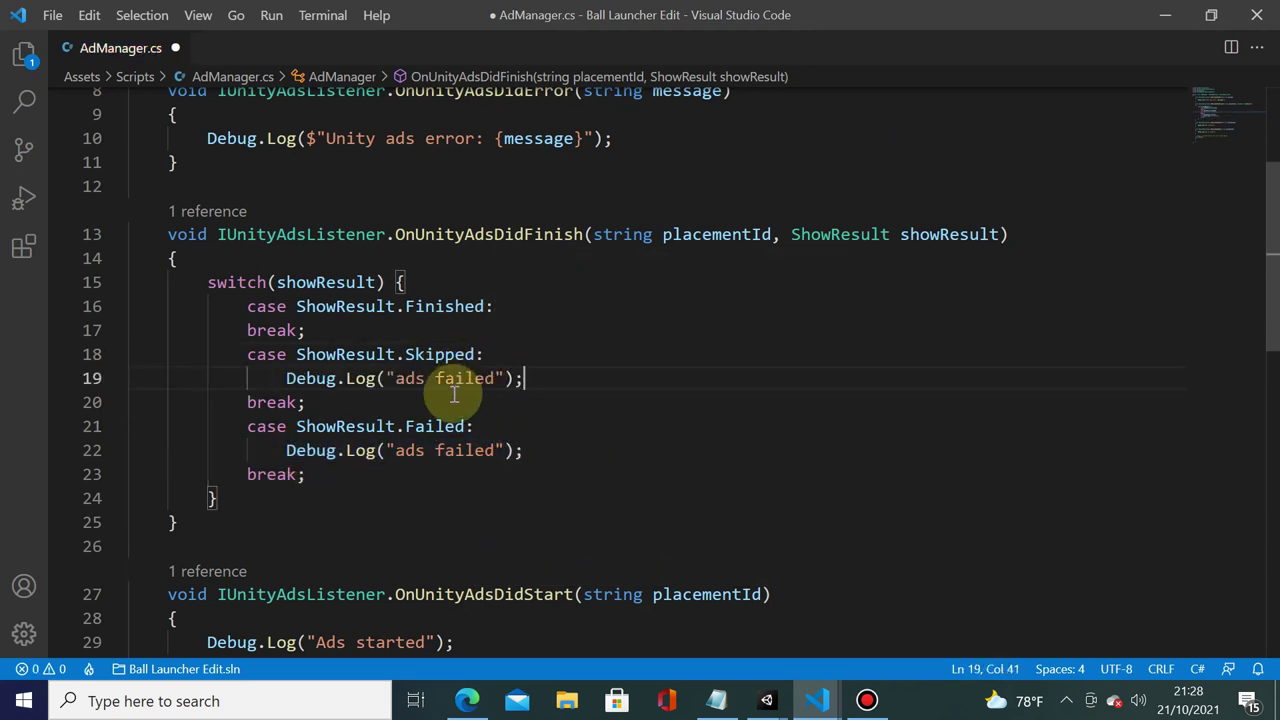
pyautogui.write('skippe')
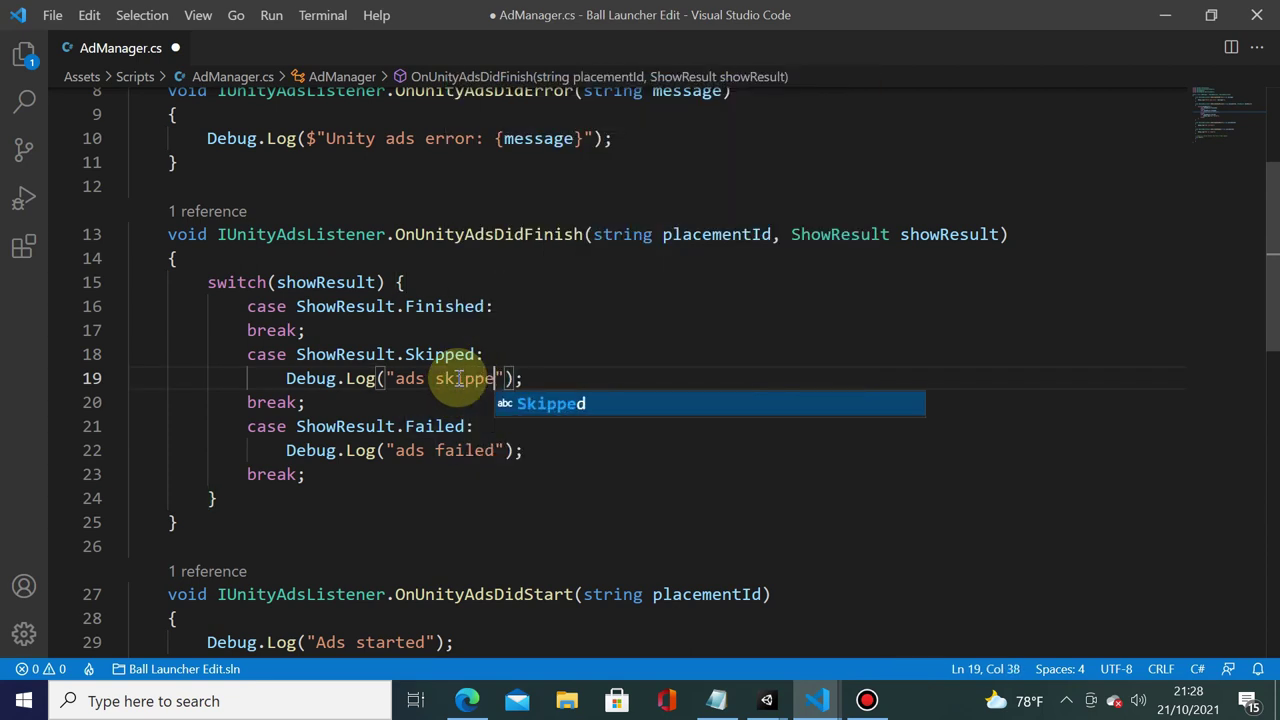
pyautogui.write('d')
pyautogui.hotkey('ctrl', 's')
pyautogui.click(515, 307)
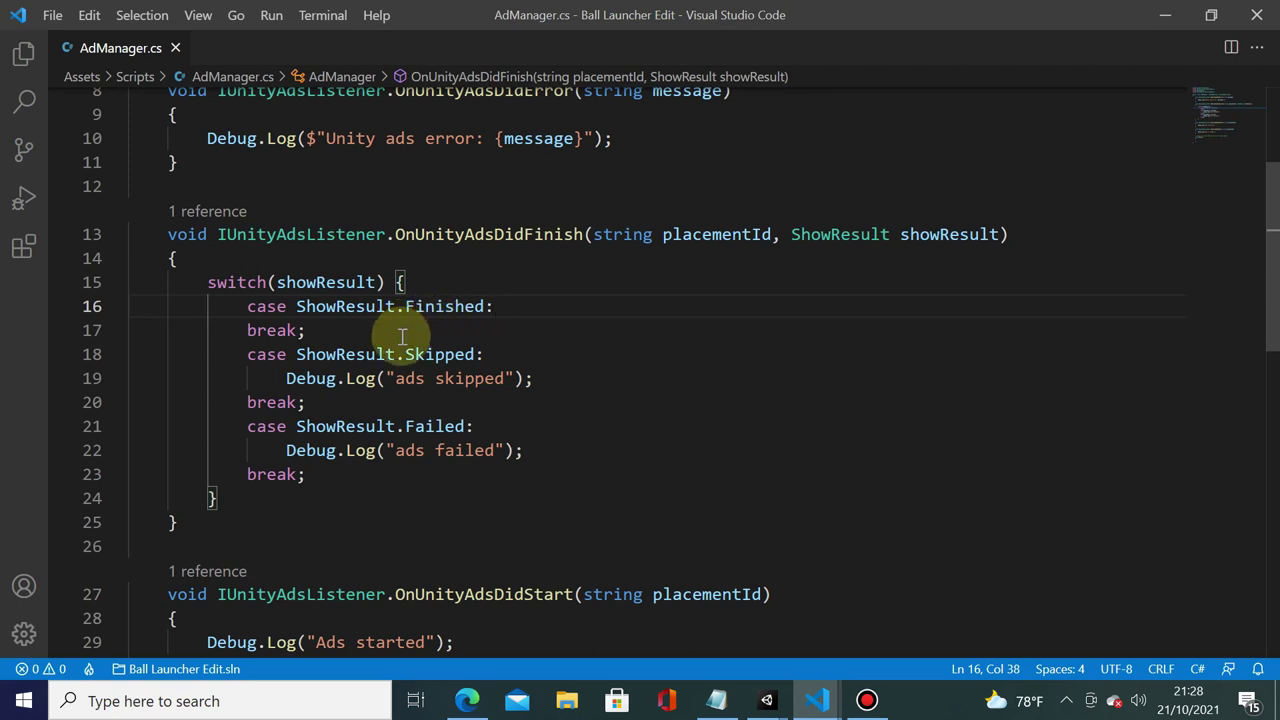
# Call Advertisement.AddListener(this) inside the empty Start() method
pyautogui.scroll(1, 395, 345)
pyautogui.scroll(1, 390, 350)
pyautogui.scroll(-3, 385, 350)
pyautogui.scroll(1, 390, 370)
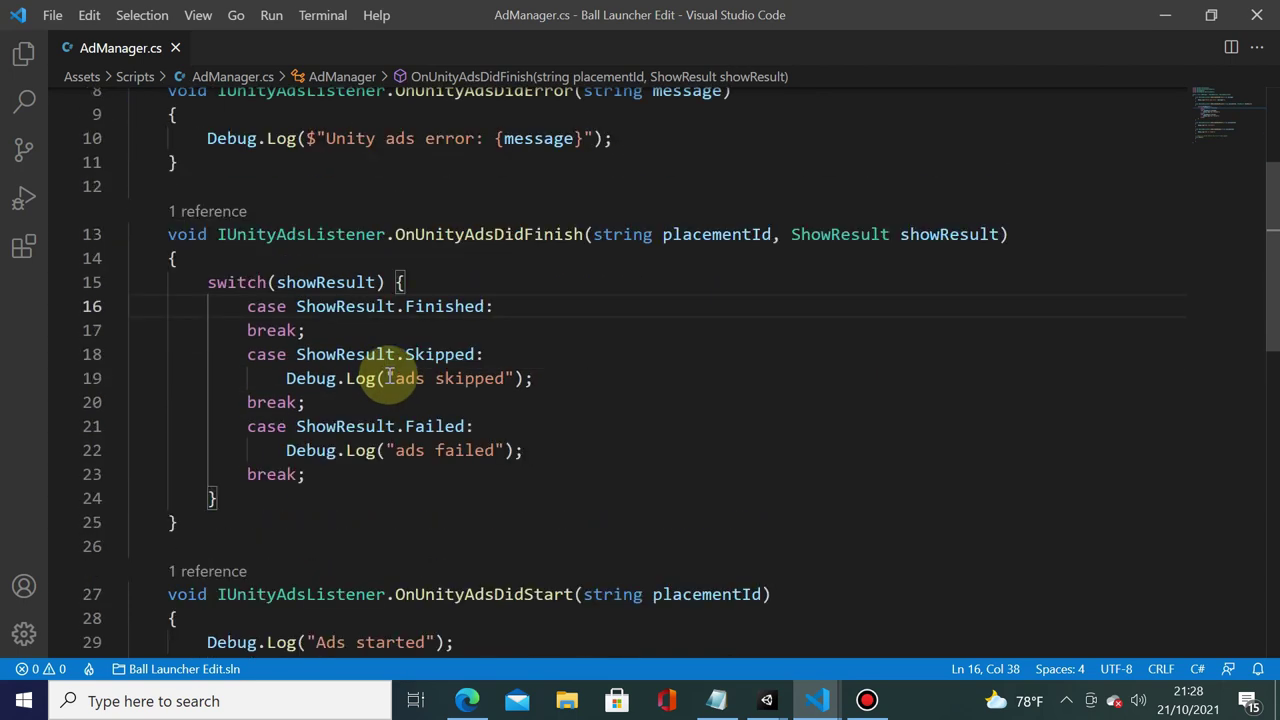
pyautogui.scroll(1, 388, 370)
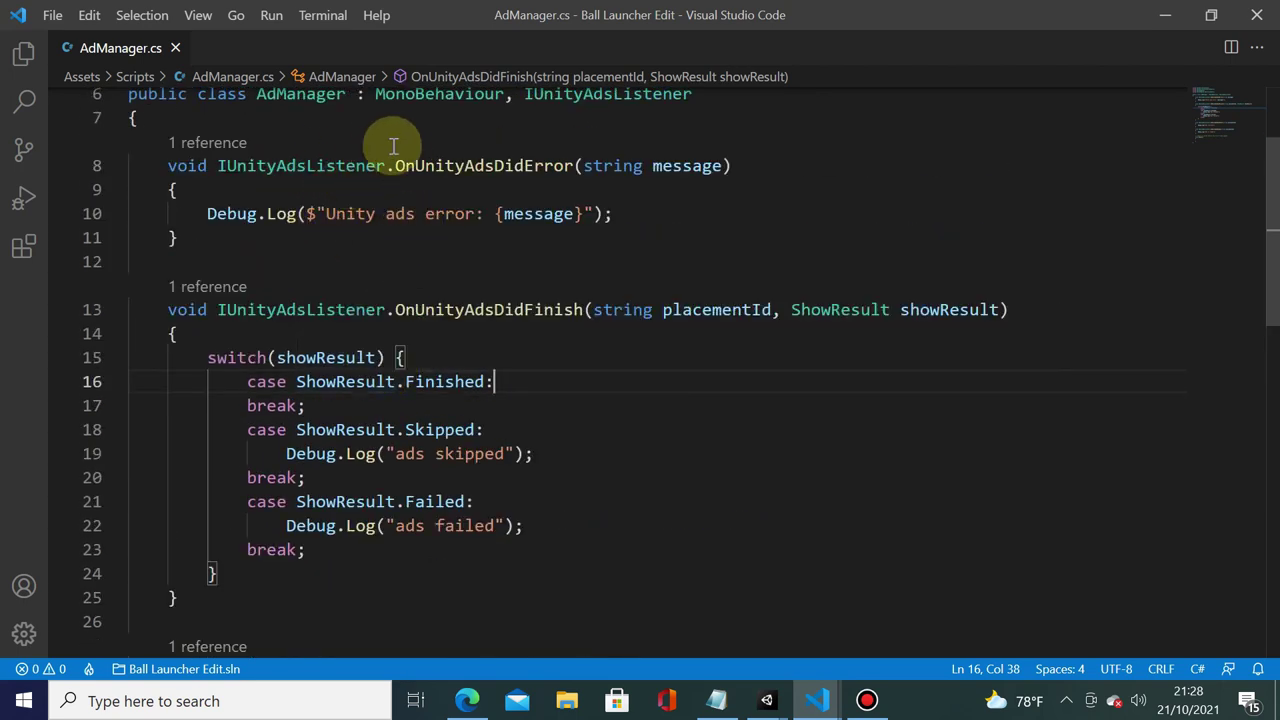
pyautogui.scroll(-3, 405, 160)
pyautogui.scroll(-2, 400, 190)
pyautogui.scroll(-2, 320, 350)
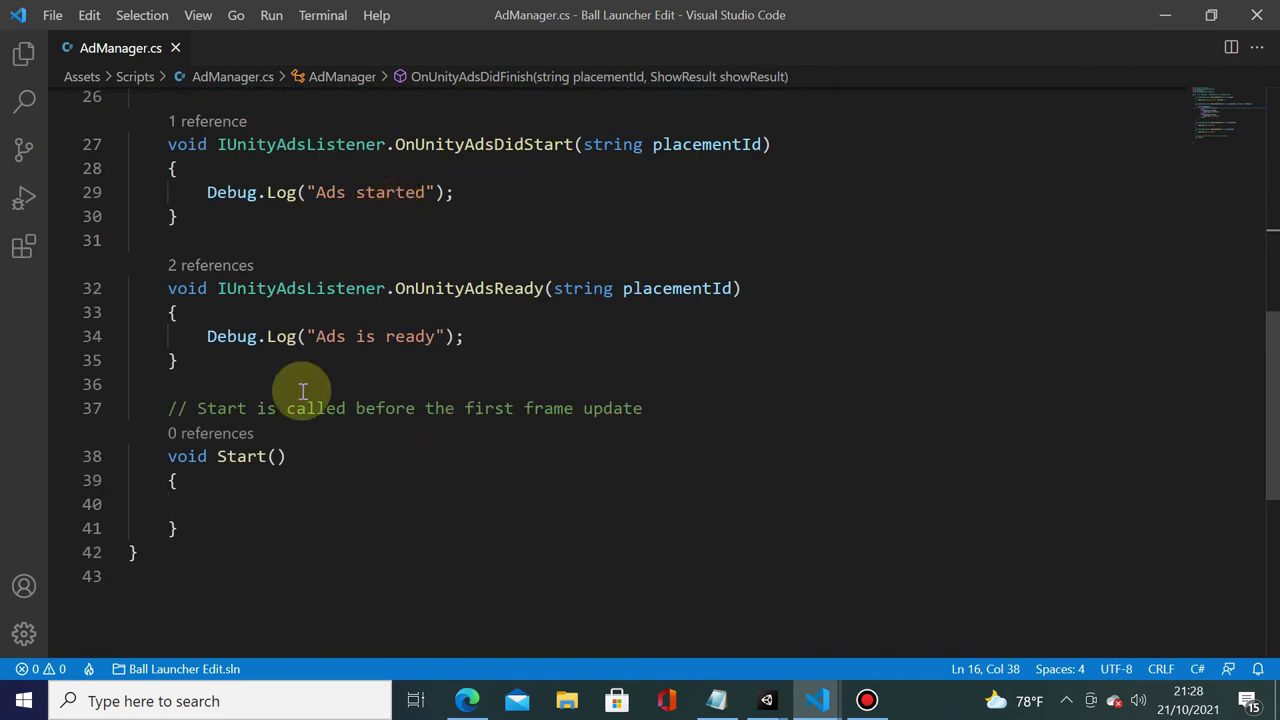
pyautogui.click(251, 503)
pyautogui.scroll(5, 366, 400)
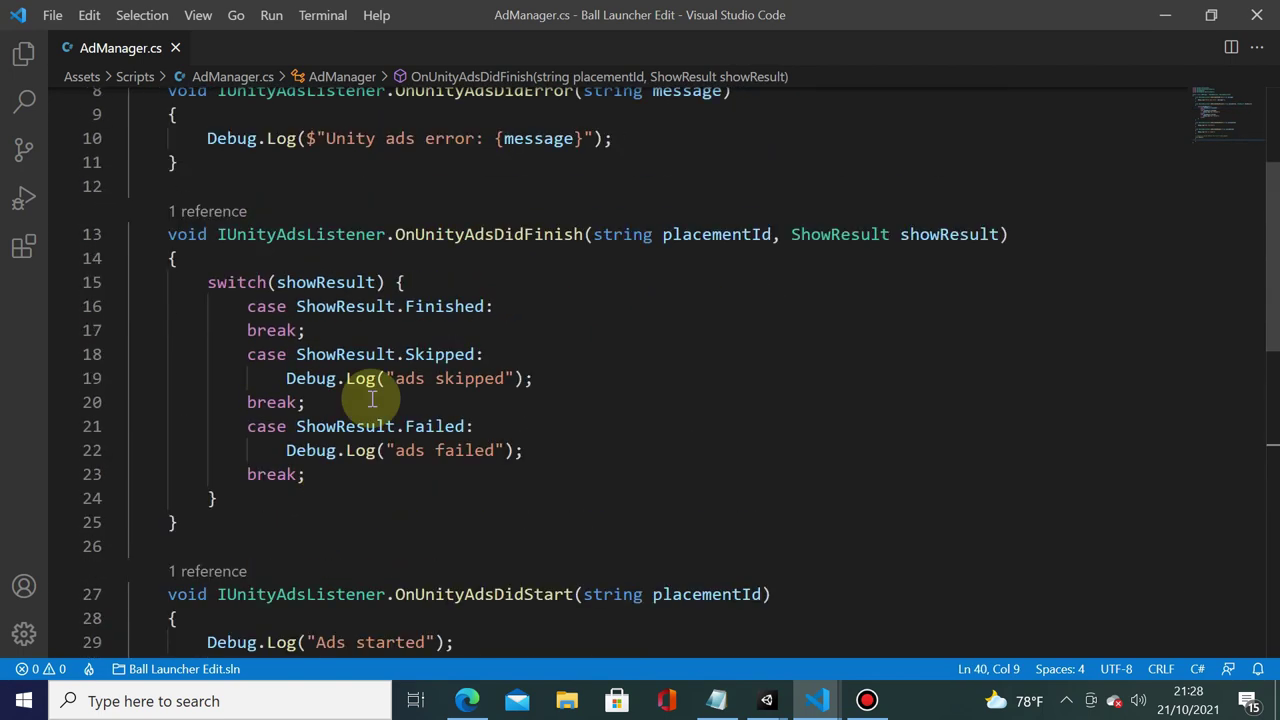
pyautogui.scroll(2, 660, 149)
pyautogui.scroll(1, 334, 329)
pyautogui.scroll(-3, 450, 232)
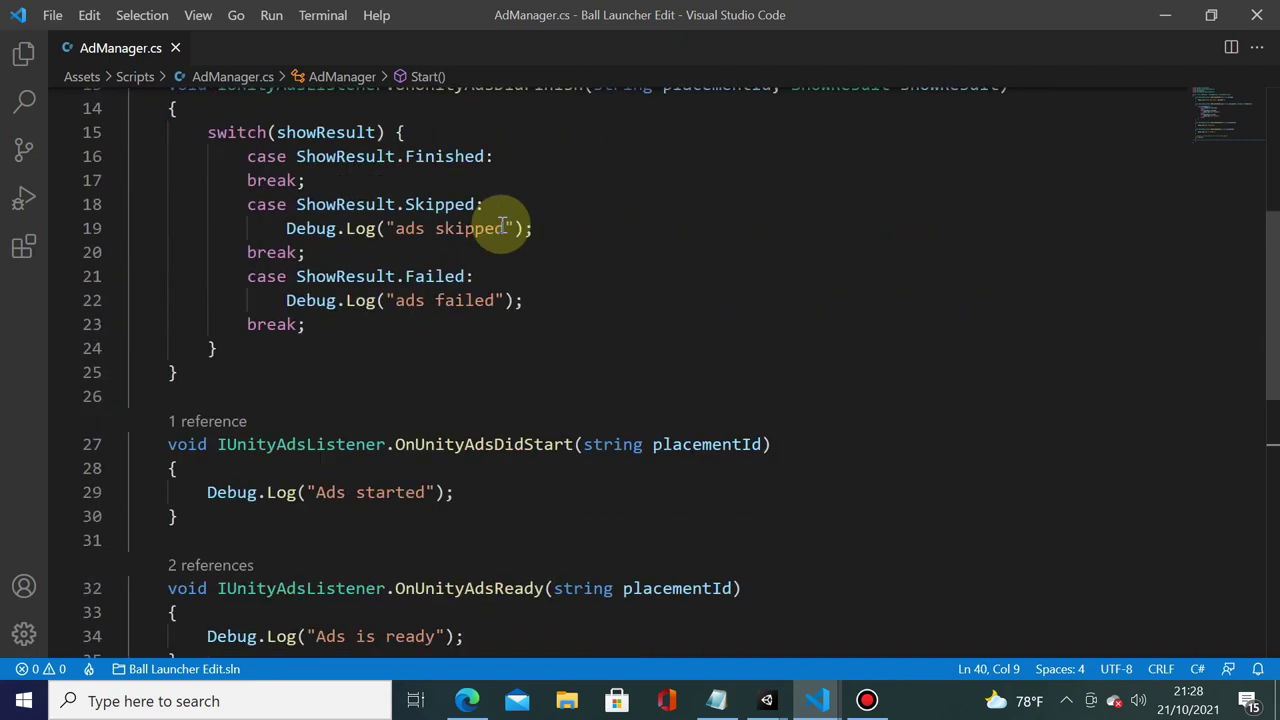
pyautogui.scroll(-6, 491, 223)
pyautogui.write('Adv')
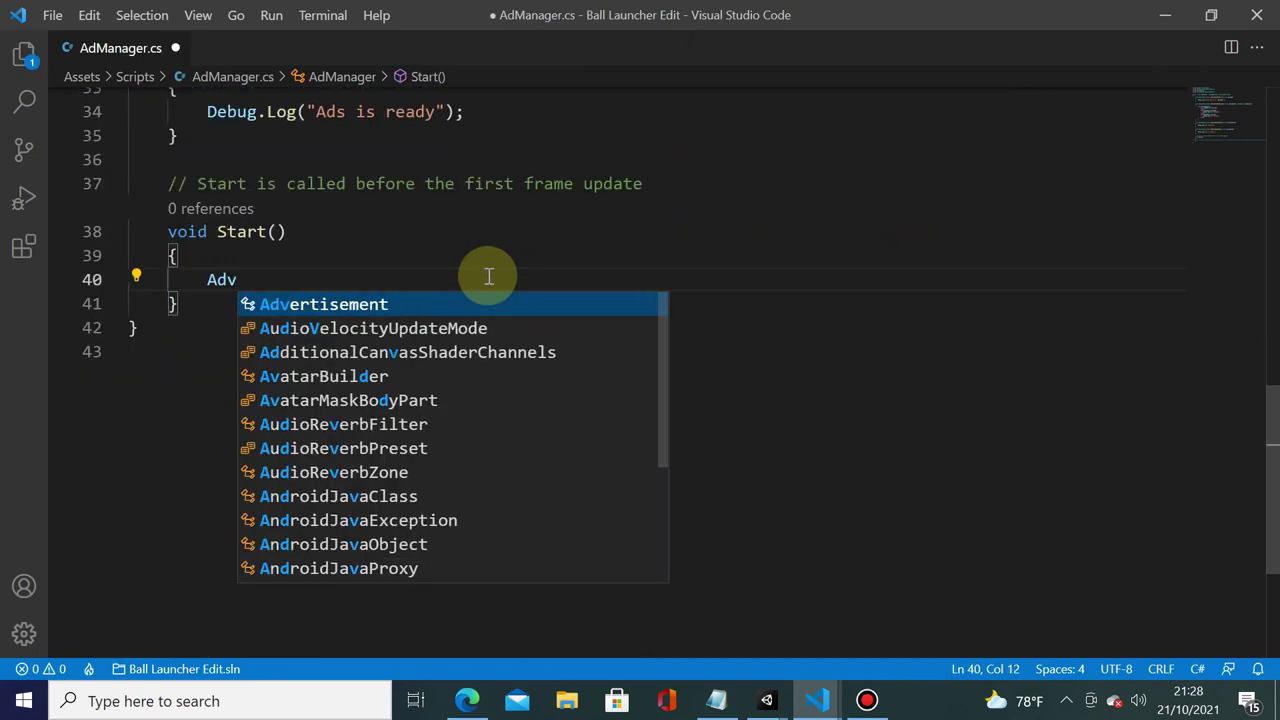
pyautogui.press('Tab')
pyautogui.write('.A')
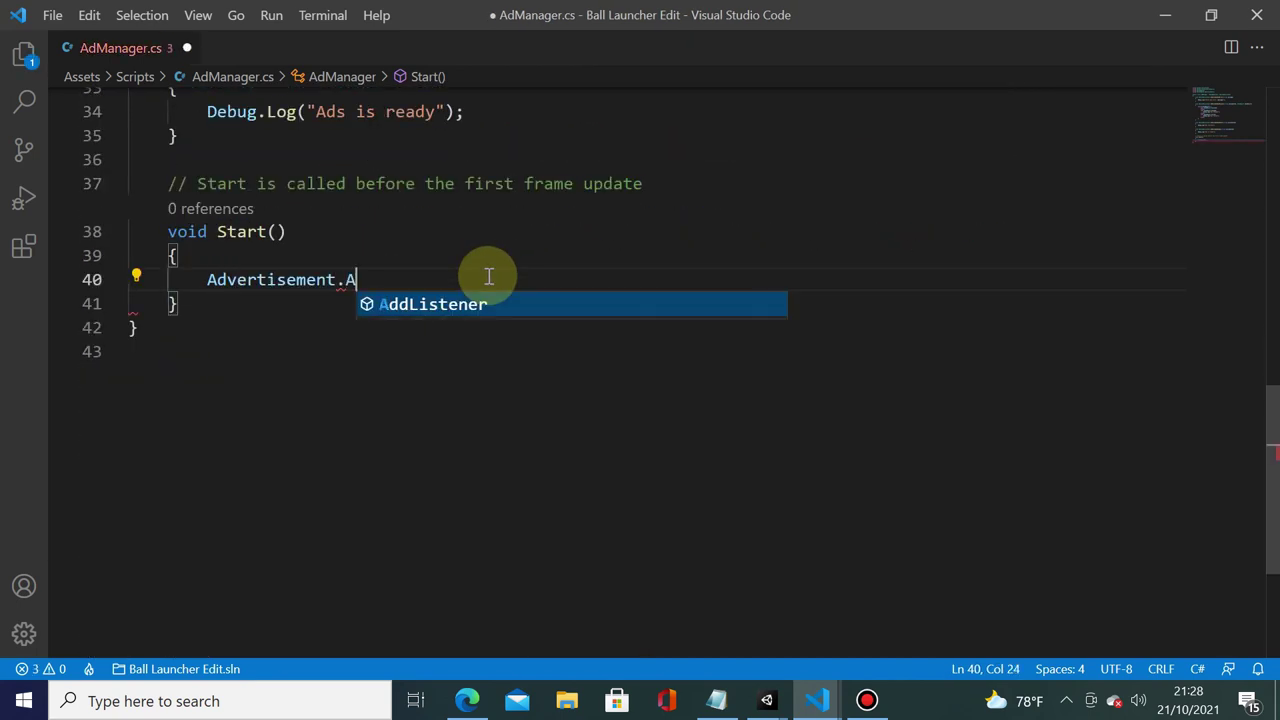
pyautogui.press('Tab')
pyautogui.write('this')
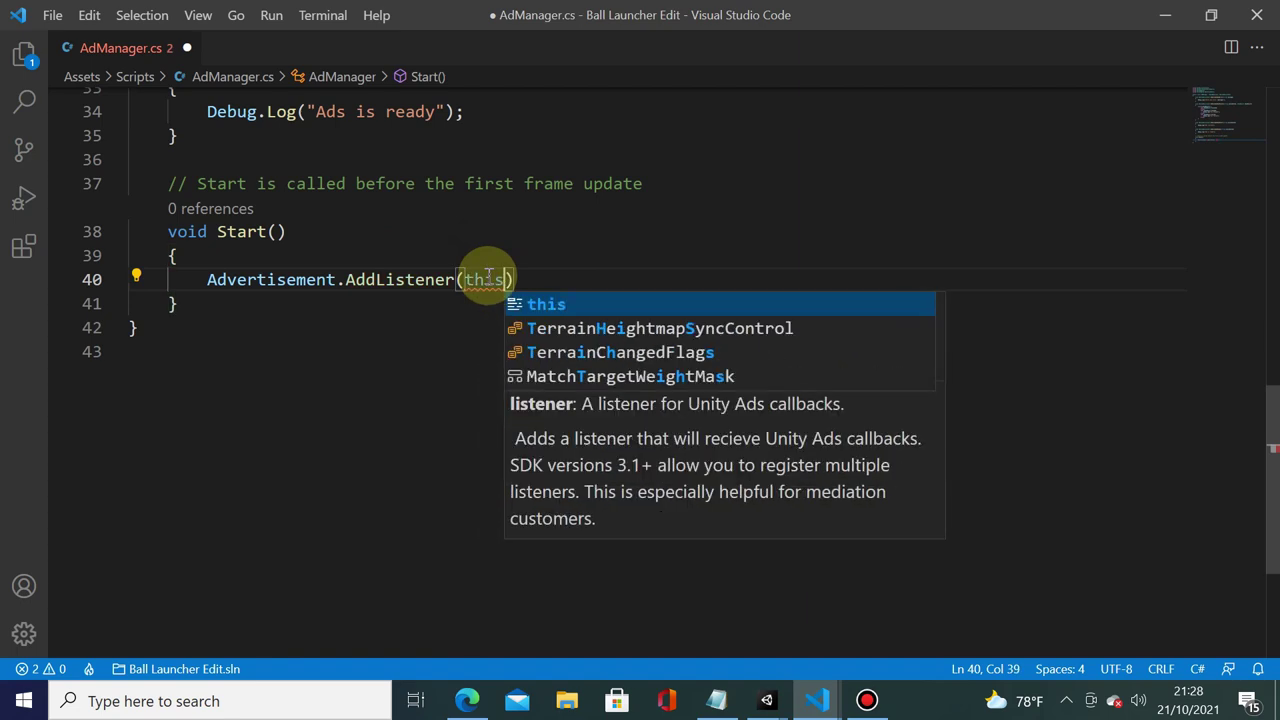
pyautogui.hotkey('ctrl', 'End')
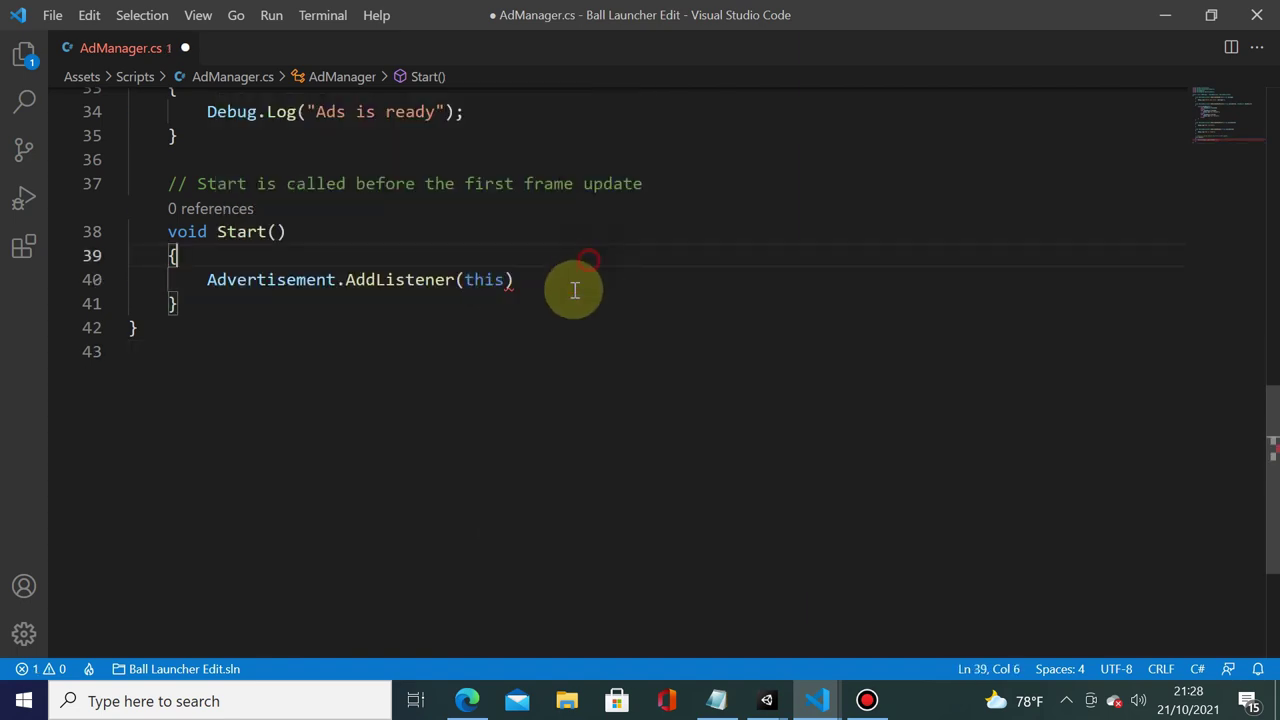
pyautogui.click(577, 287)
pyautogui.write(';')
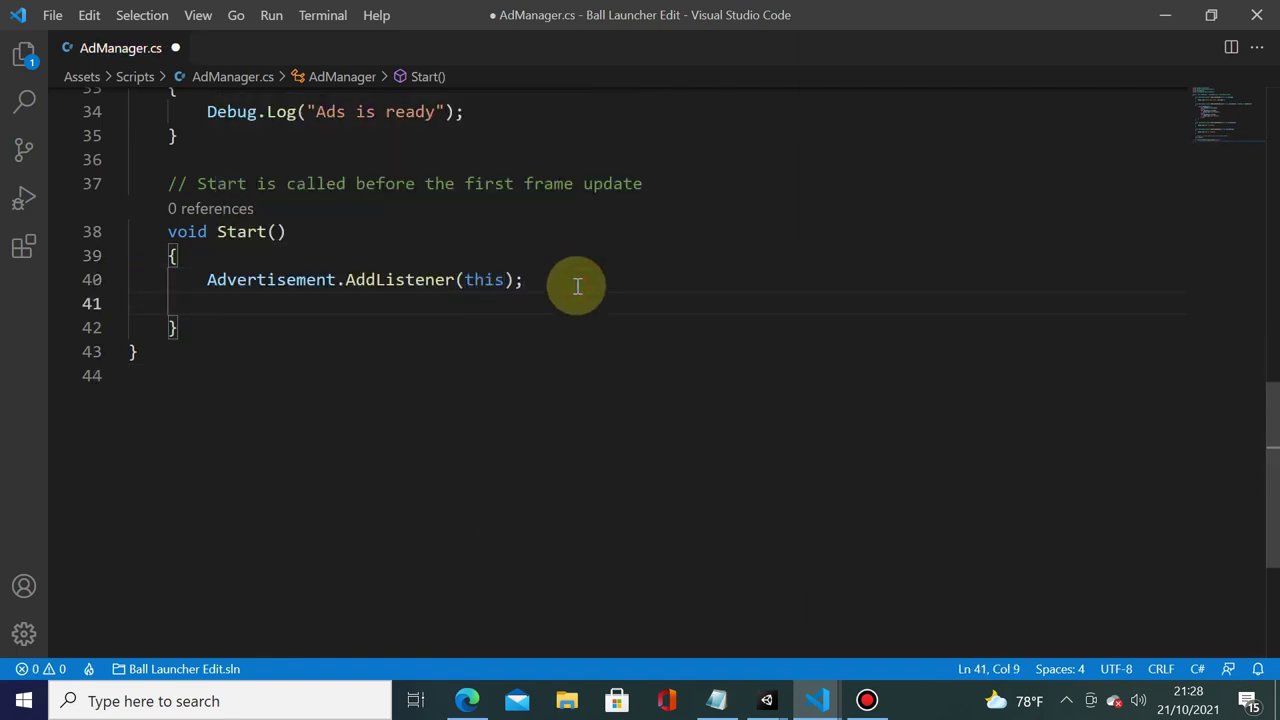
# Add Advertisement.Initialize("", true) on the next line of Start()
pyautogui.write('Adv')
pyautogui.press('Tab')
pyautogui.write('.')
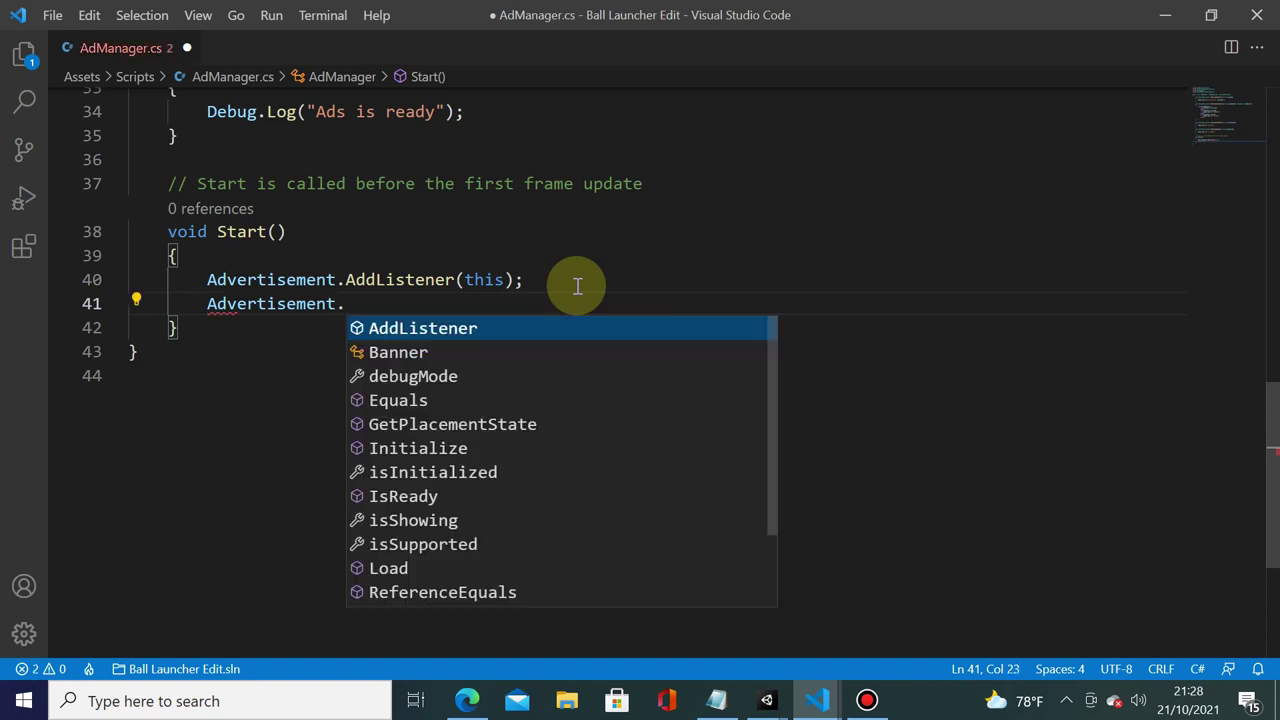
pyautogui.hotkey('shift', 'F12')
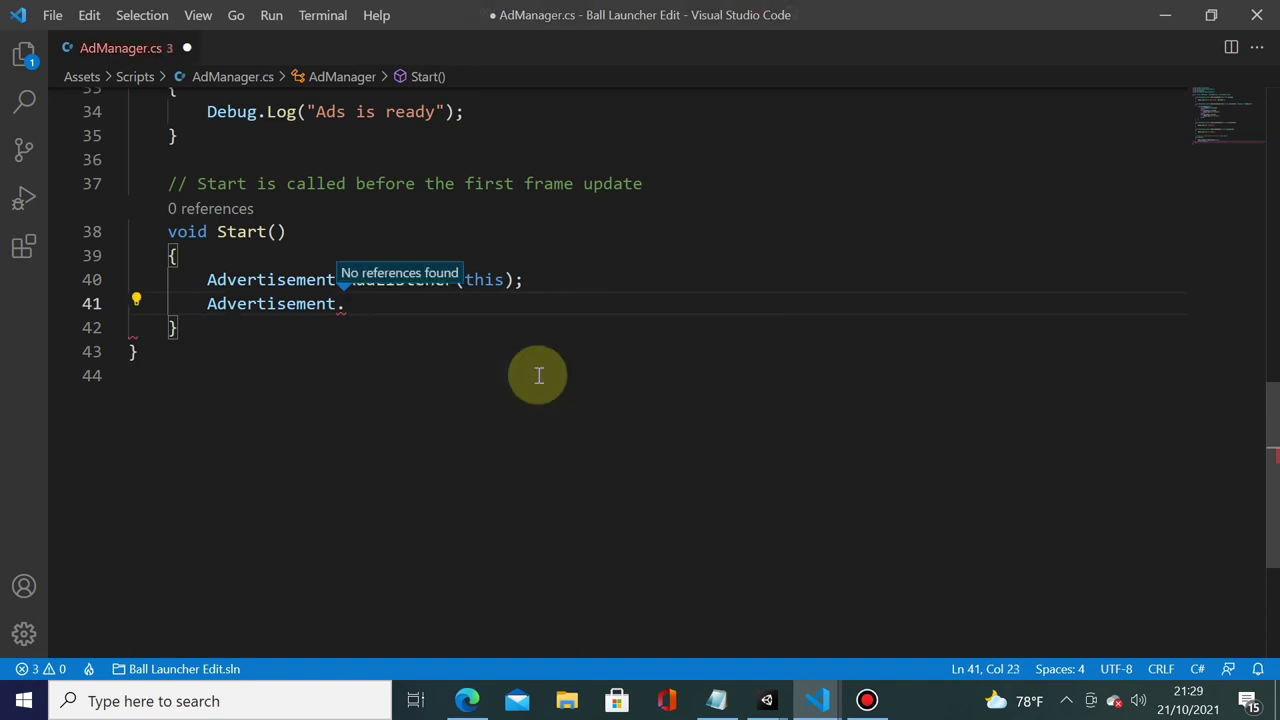
pyautogui.write('ini')
pyautogui.write('(')
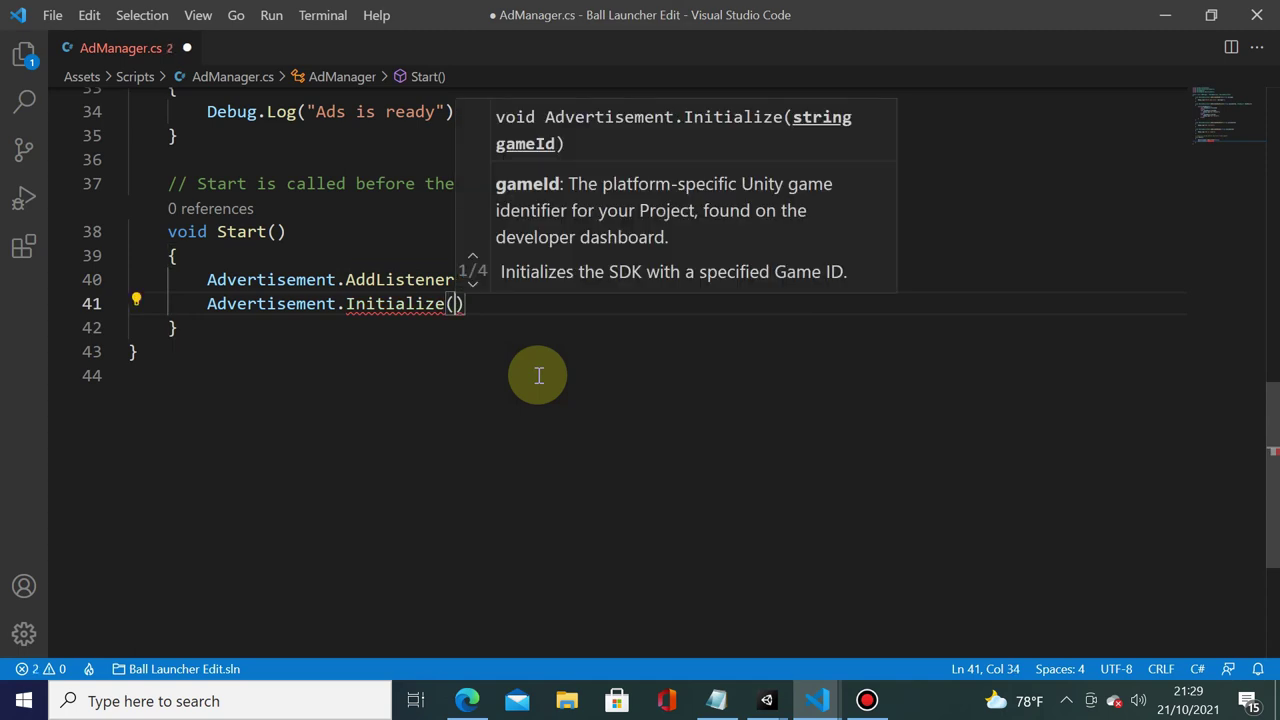
pyautogui.write('"", ')
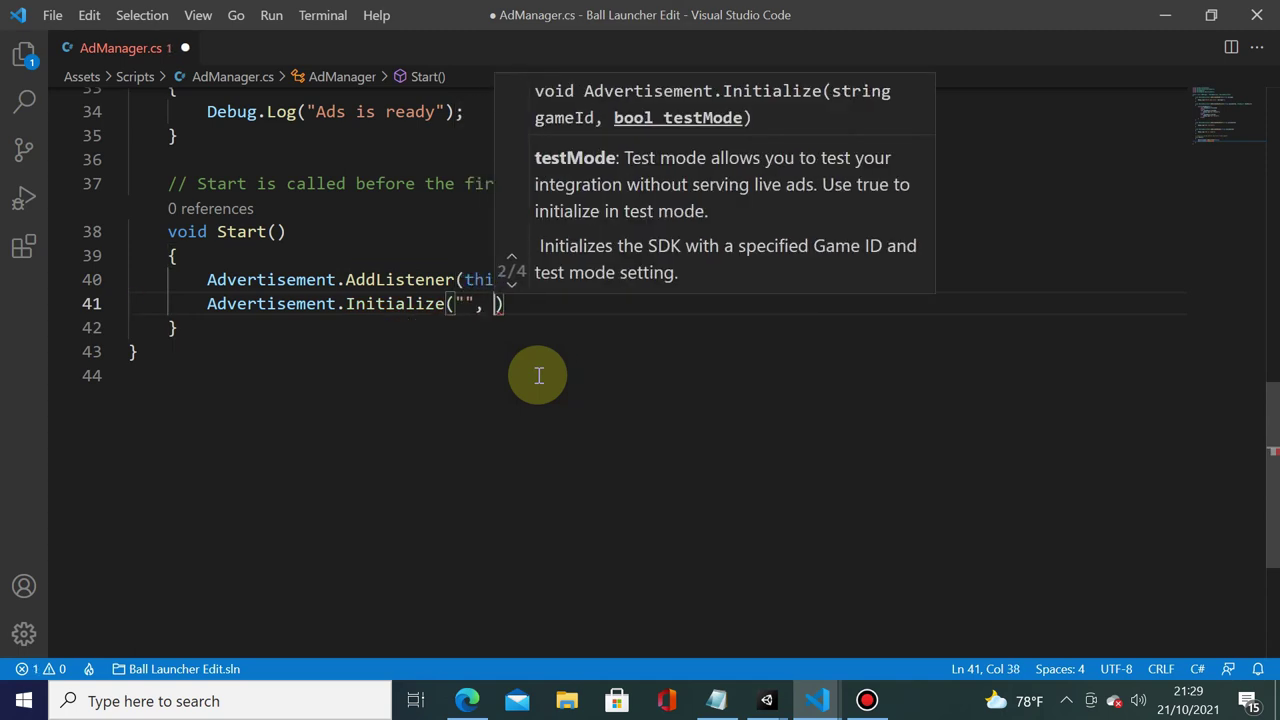
pyautogui.write('true)')
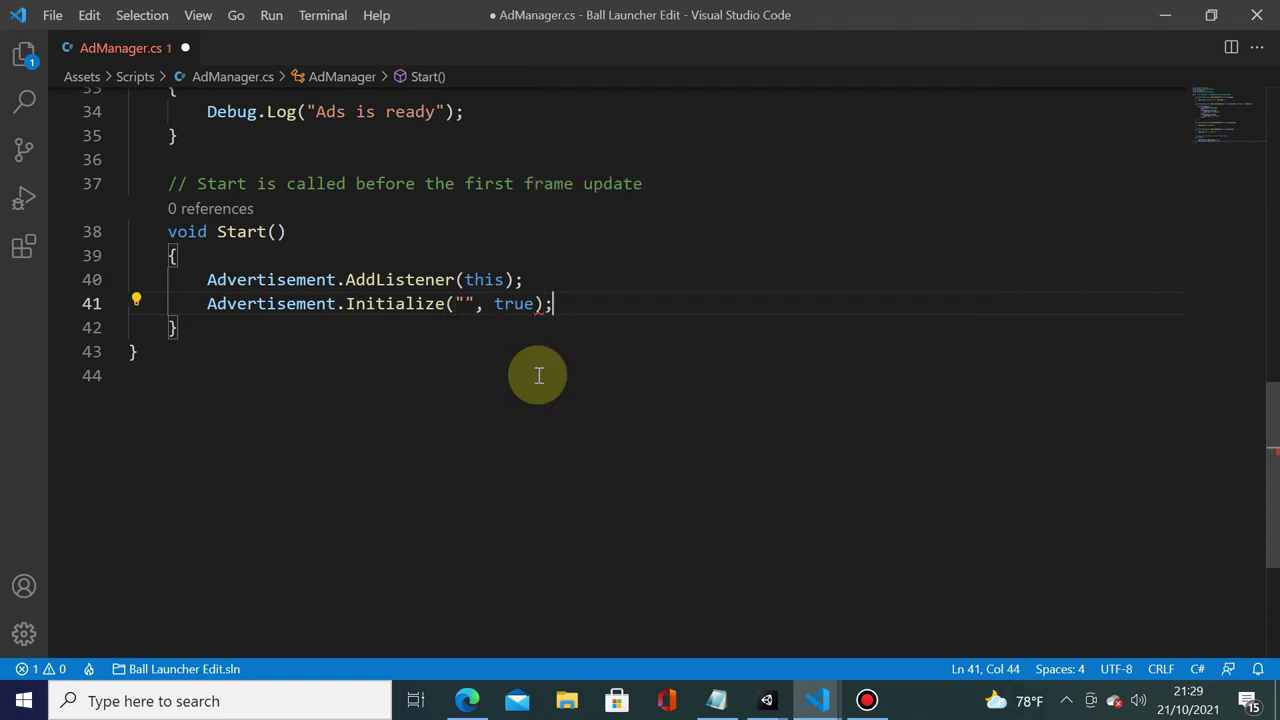
# Declare a private string gameId = "" field right after the class's opening brace
pyautogui.doubleClick(466, 303)
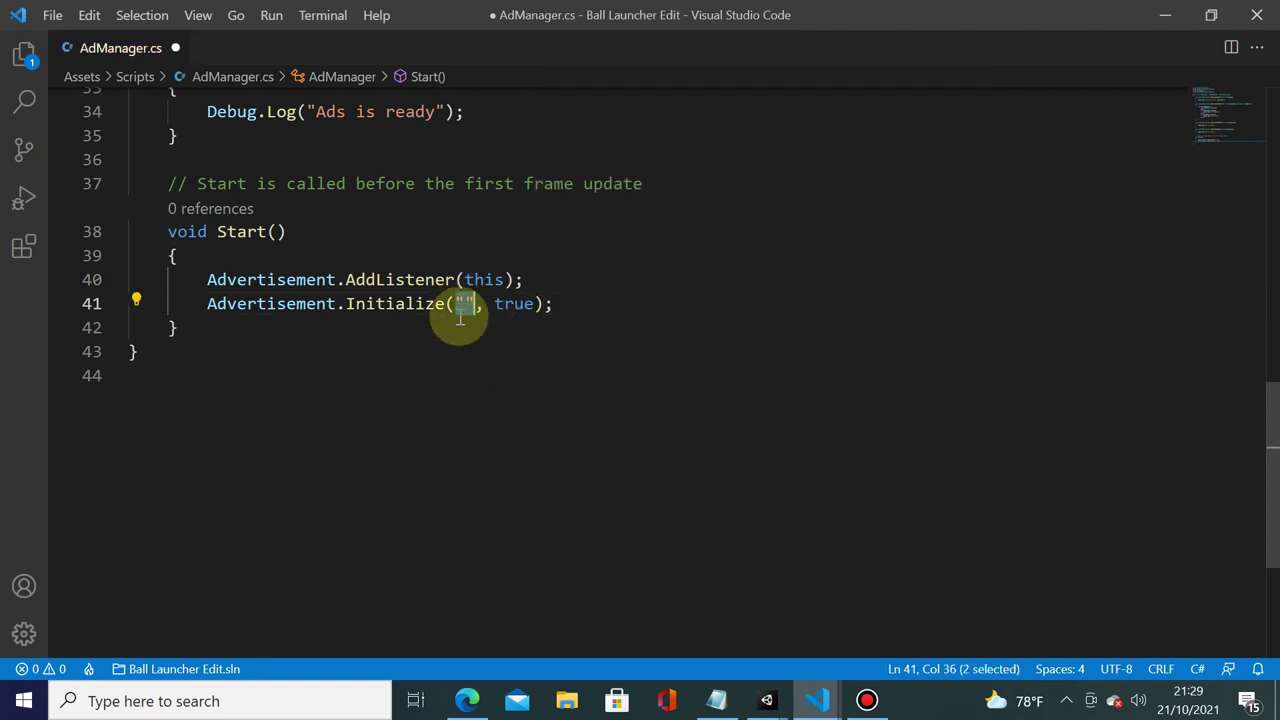
pyautogui.scroll(3, 420, 360)
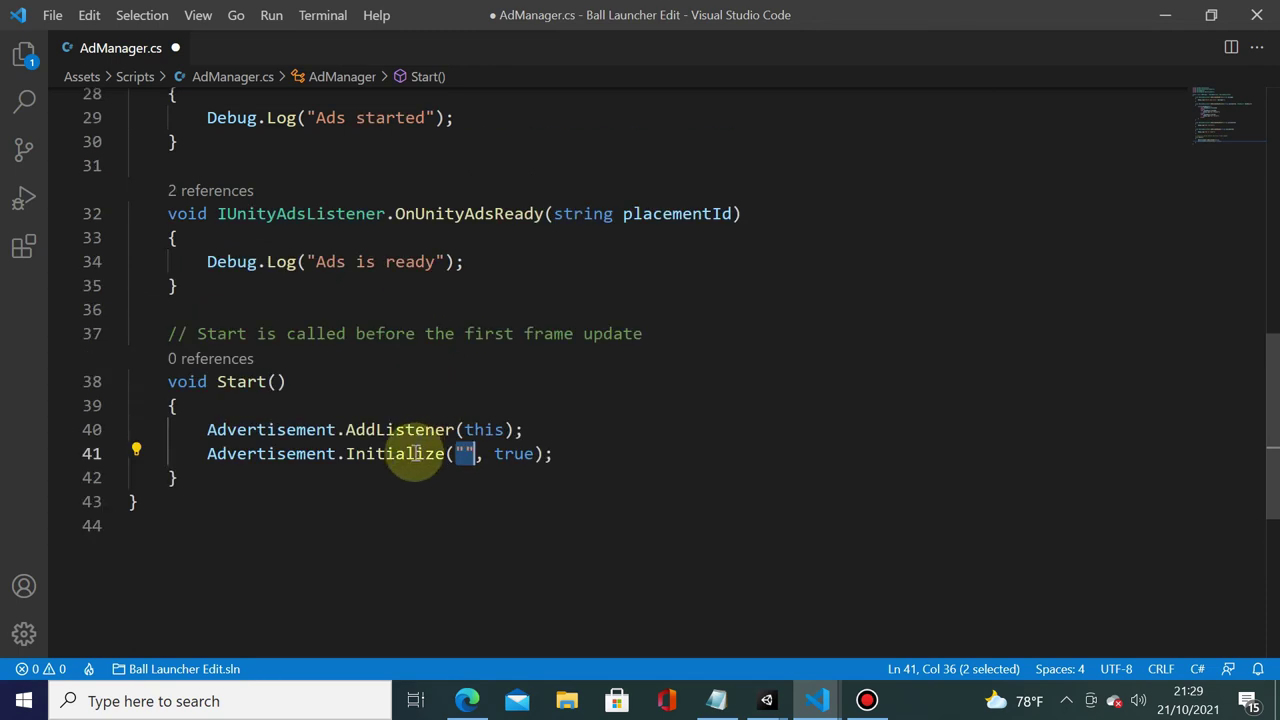
pyautogui.scroll(4, 450, 455)
pyautogui.scroll(4, 390, 462)
pyautogui.click(317, 273)
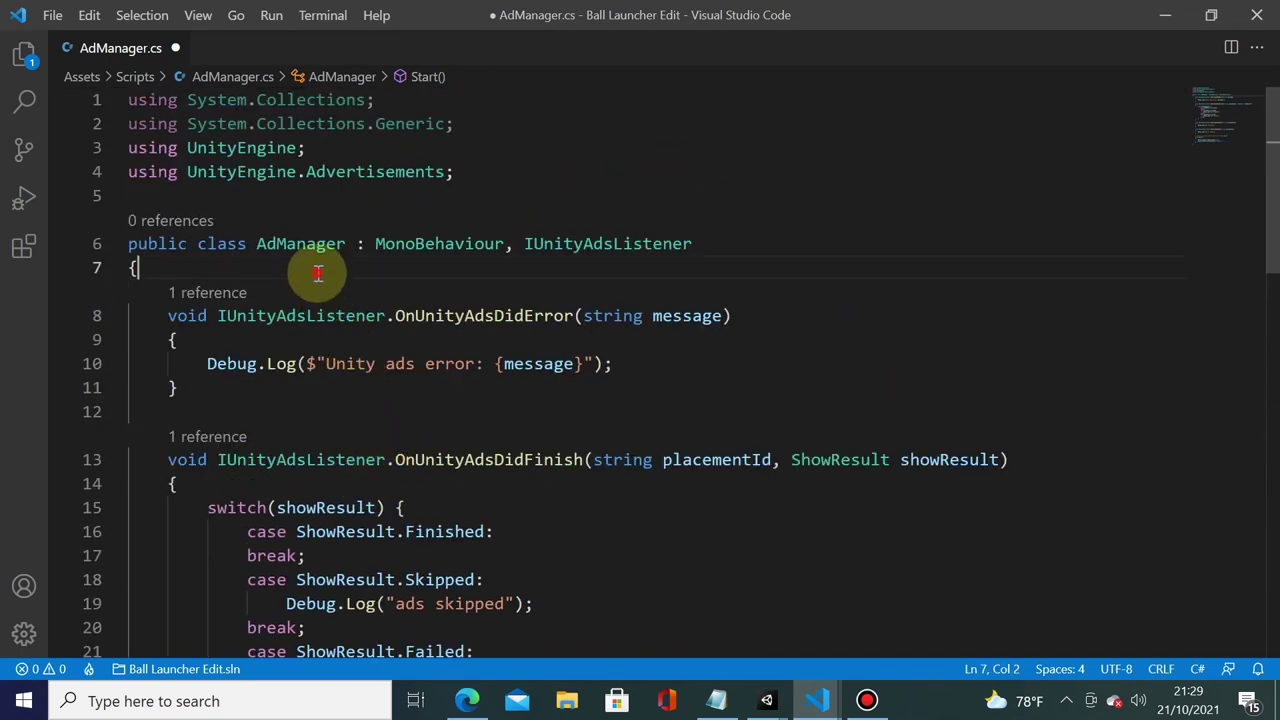
pyautogui.press('Return')
pyautogui.press('Return')
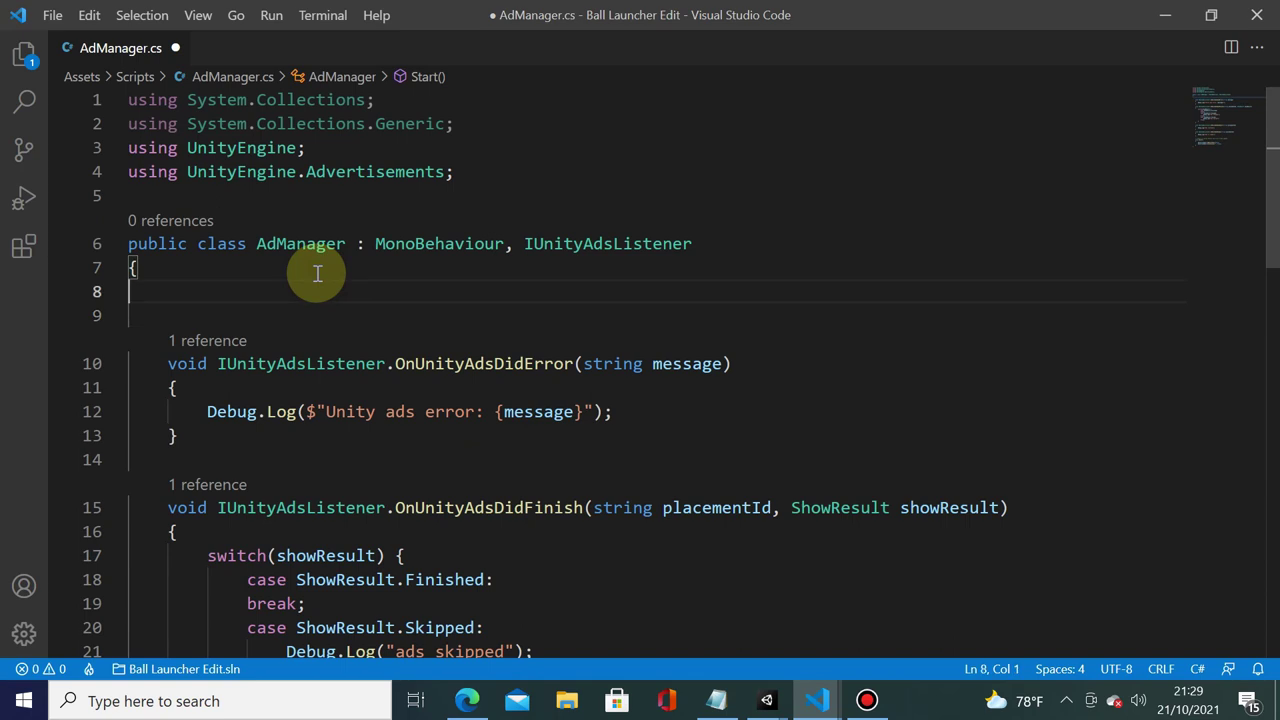
pyautogui.write('private S')
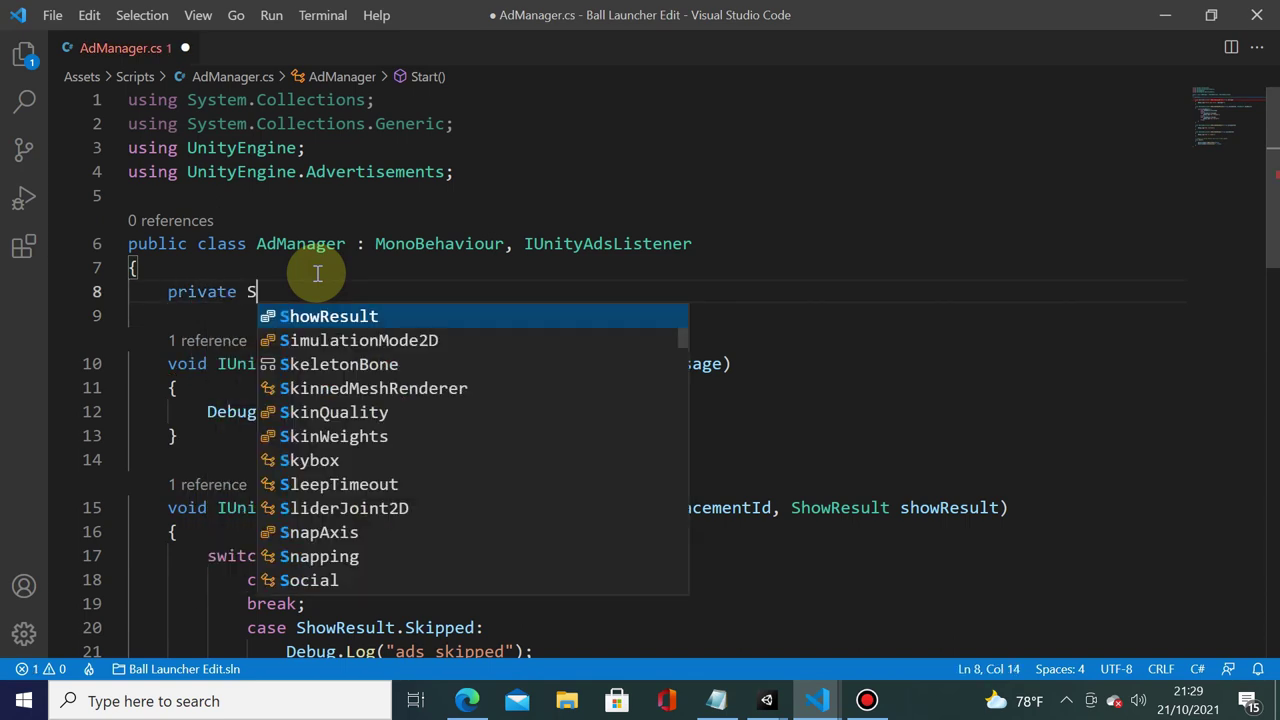
pyautogui.write('trin gameId')
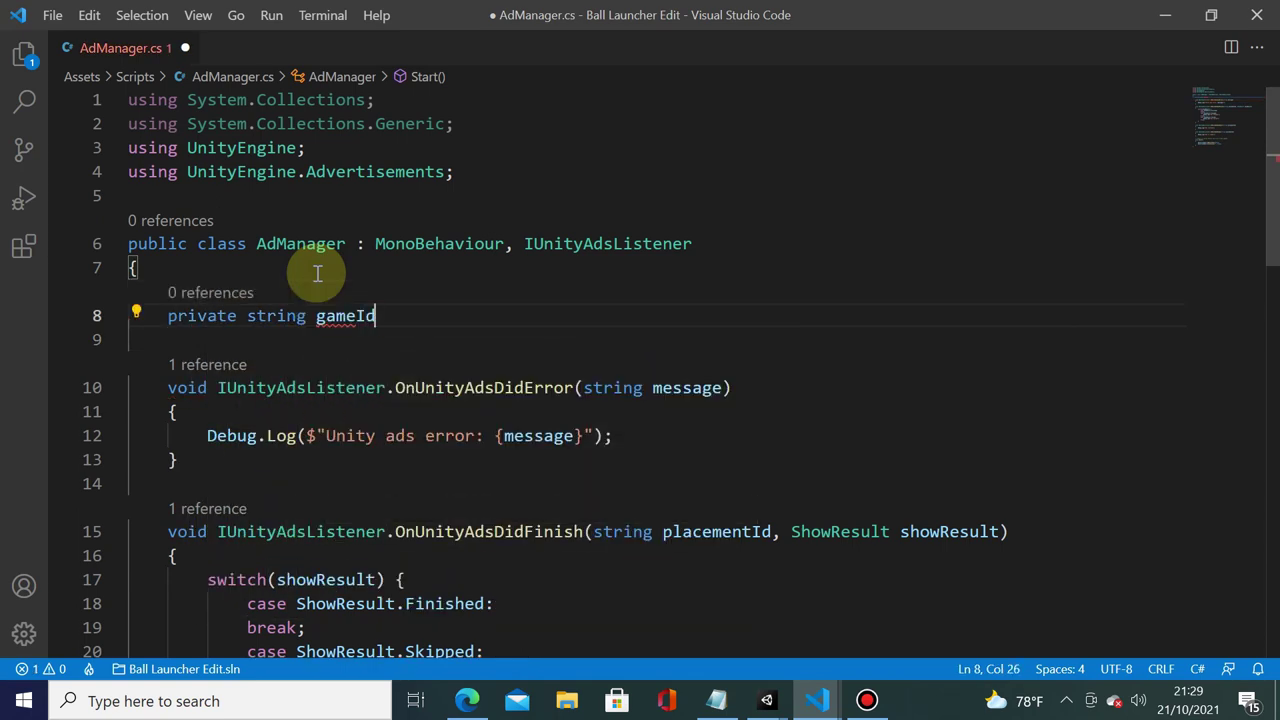
pyautogui.write('= ')
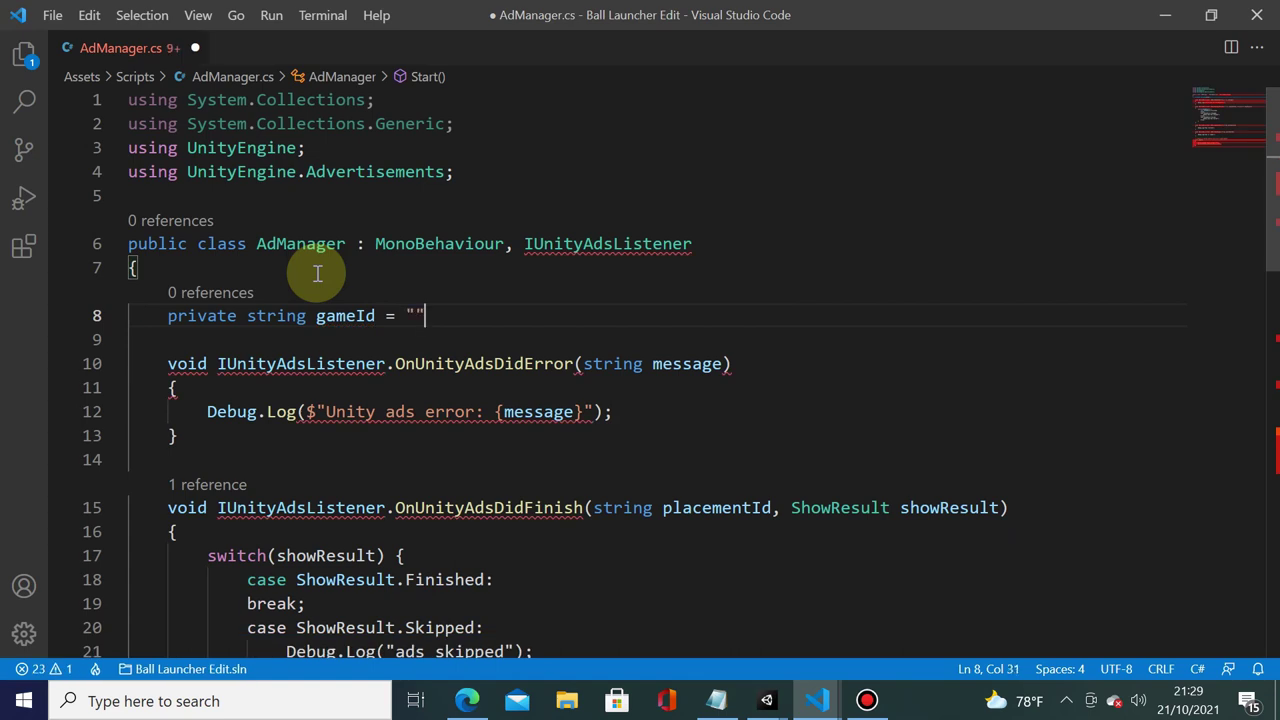
pyautogui.write(';')
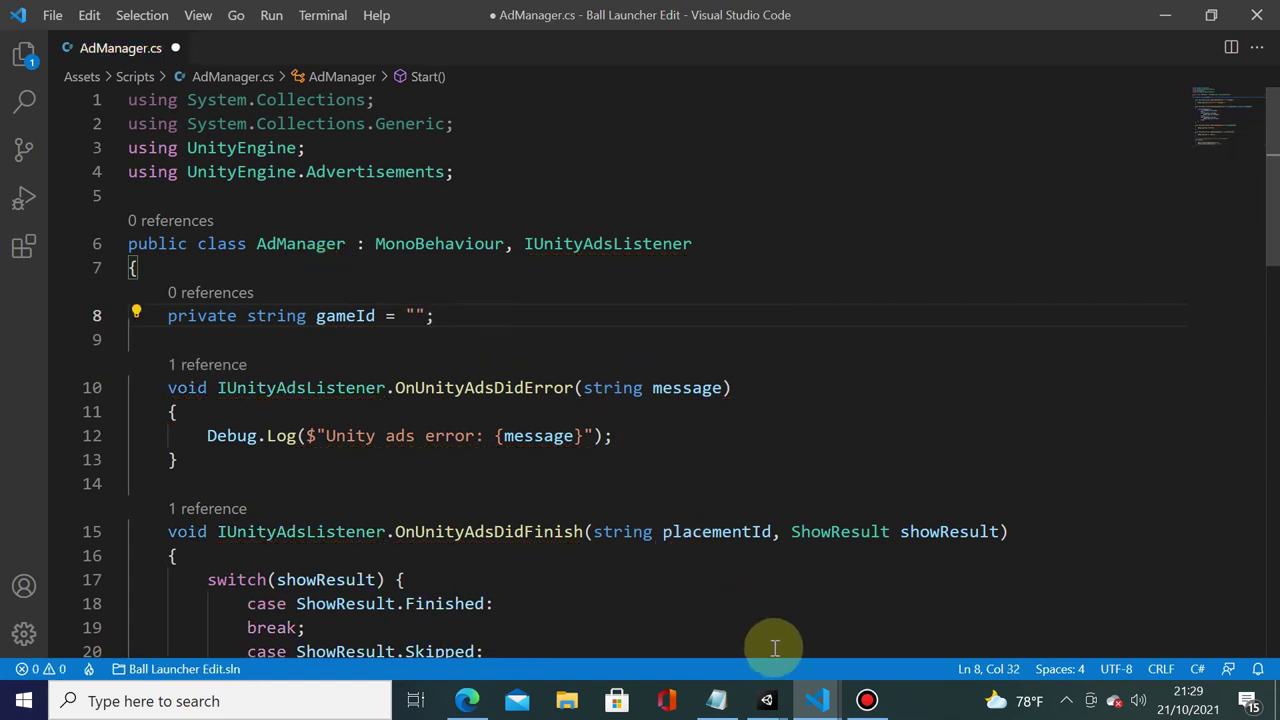
pyautogui.click(767, 700)
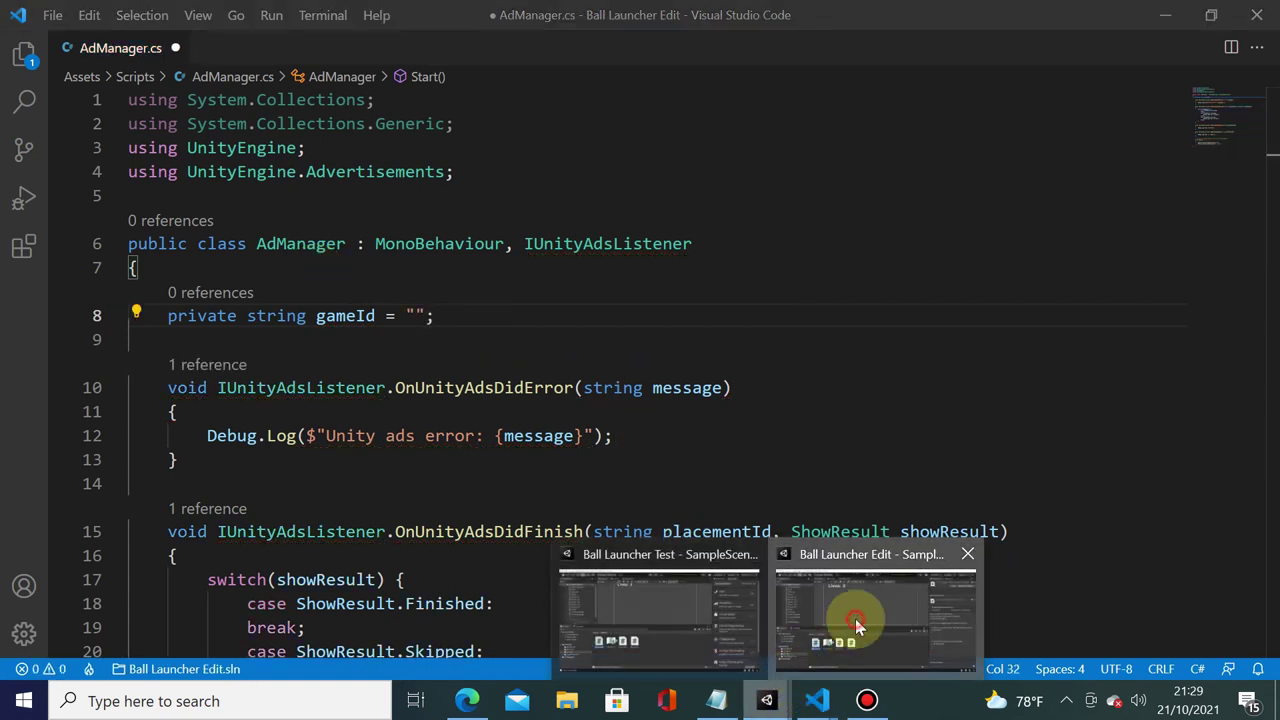
# In the Ball Launcher project, open Services > Ads, select the Android Game Id, and return to VS Code
pyautogui.click(857, 625)
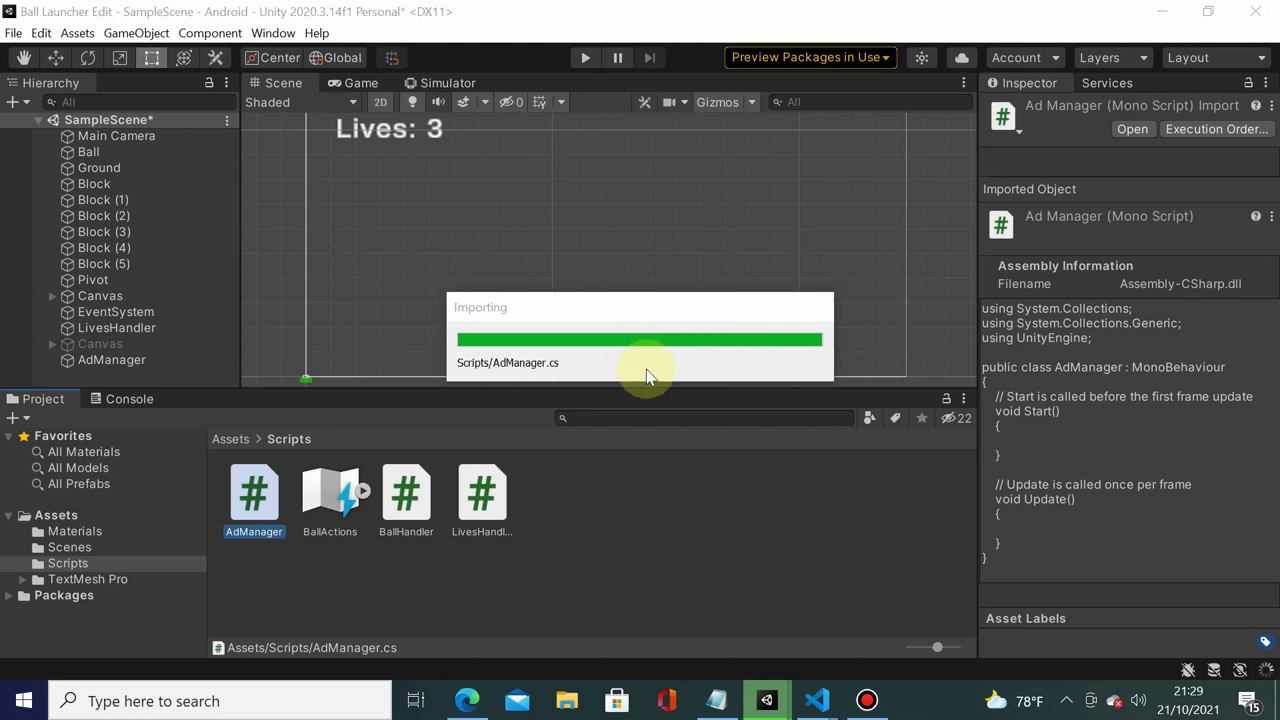
pyautogui.click(1117, 85)
pyautogui.click(1105, 195)
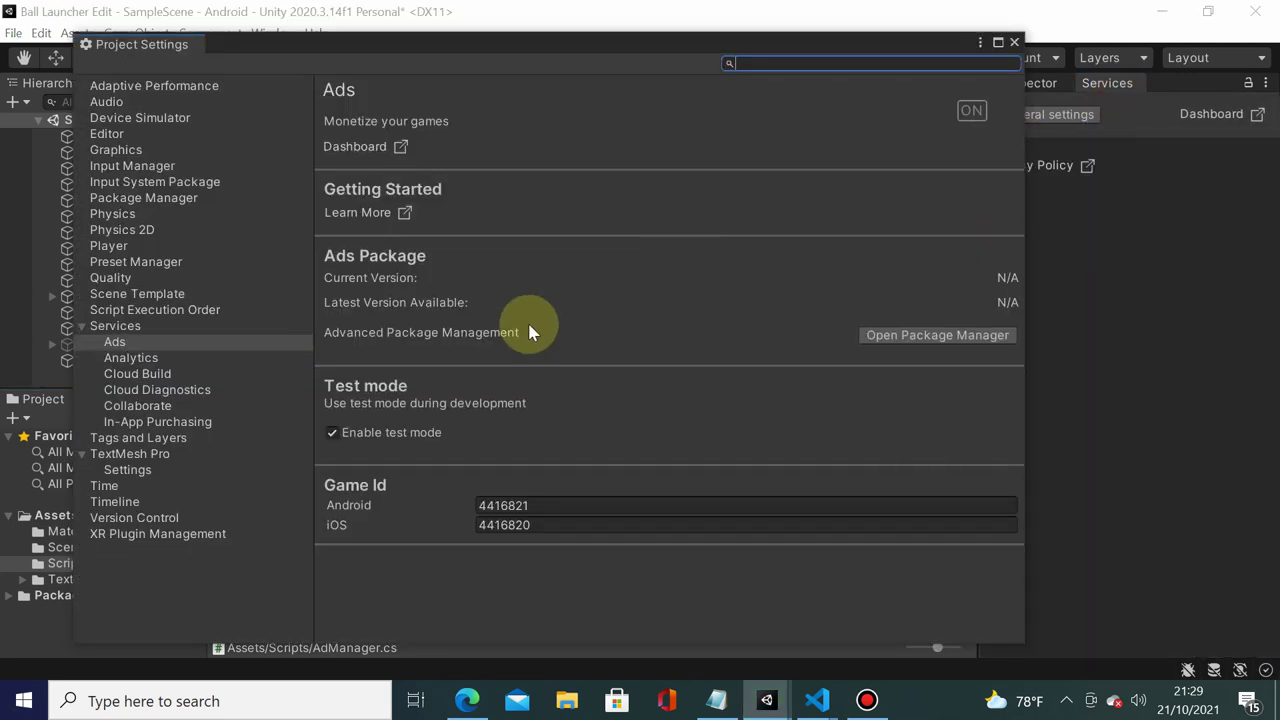
pyautogui.moveTo(487, 506); pyautogui.dragTo(543, 506)
pyautogui.hotkey('ctrl', 'c')
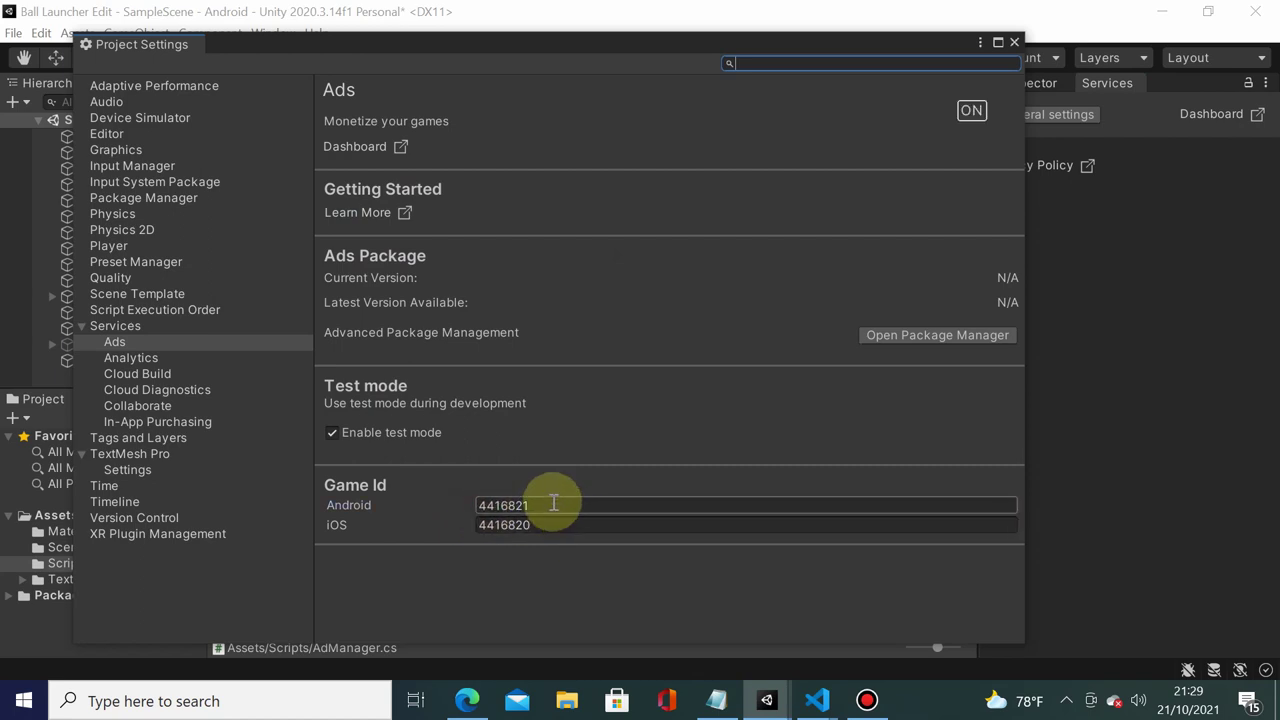
pyautogui.click(812, 698)
pyautogui.click(842, 639)
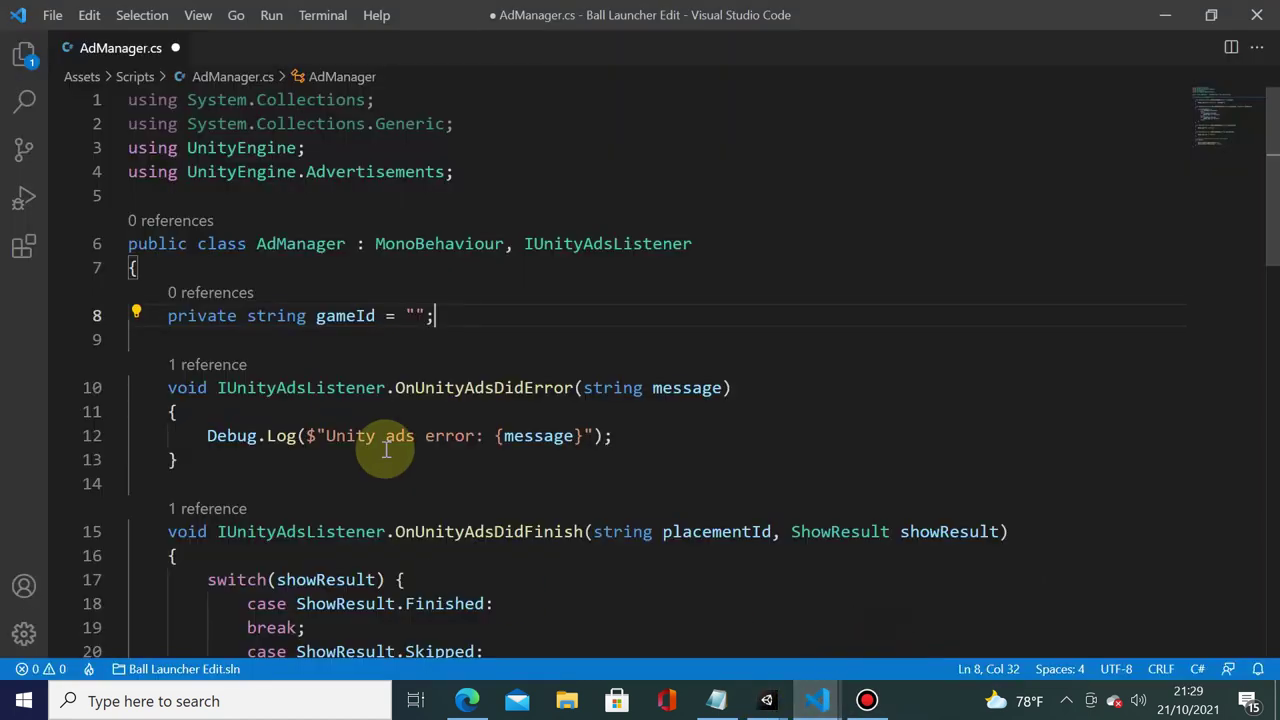
# Paste the Android Game Id into gameId and add #if UNITY_ANDROID above the declaration
pyautogui.click(421, 315)
pyautogui.hotkey('ctrl', 'v')
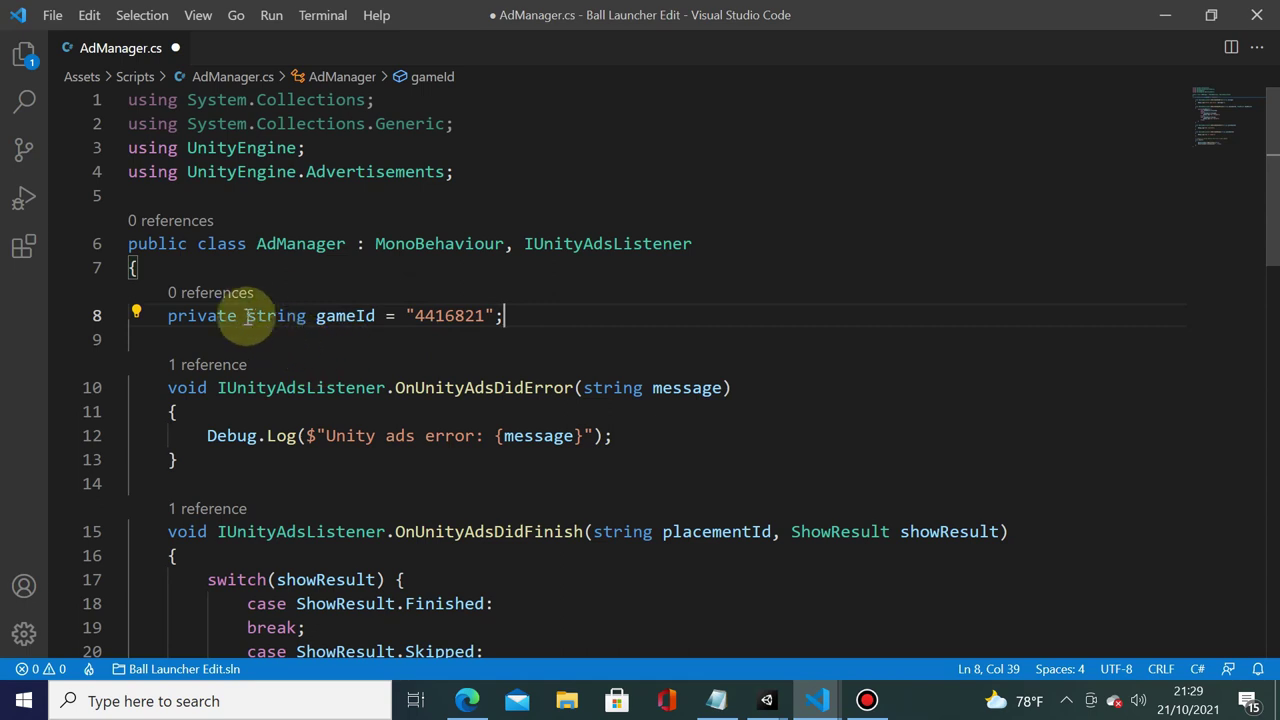
pyautogui.click(262, 276)
pyautogui.click(362, 290)
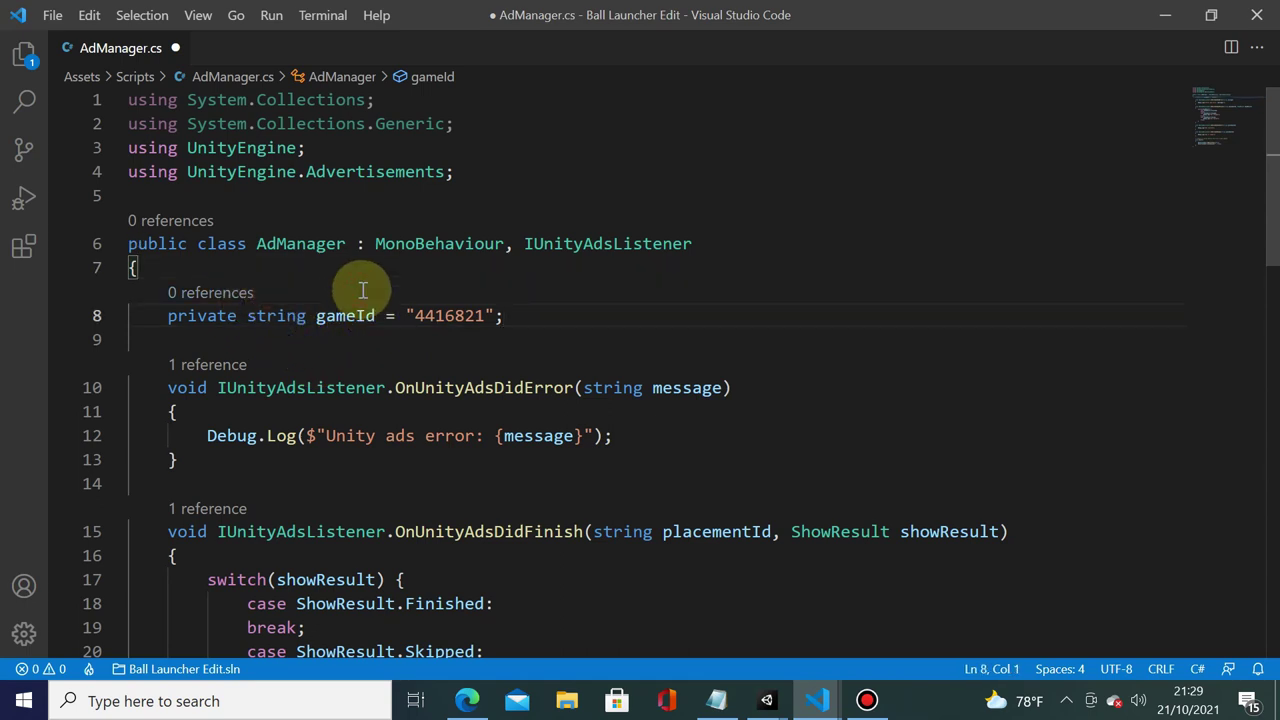
pyautogui.press('Return')
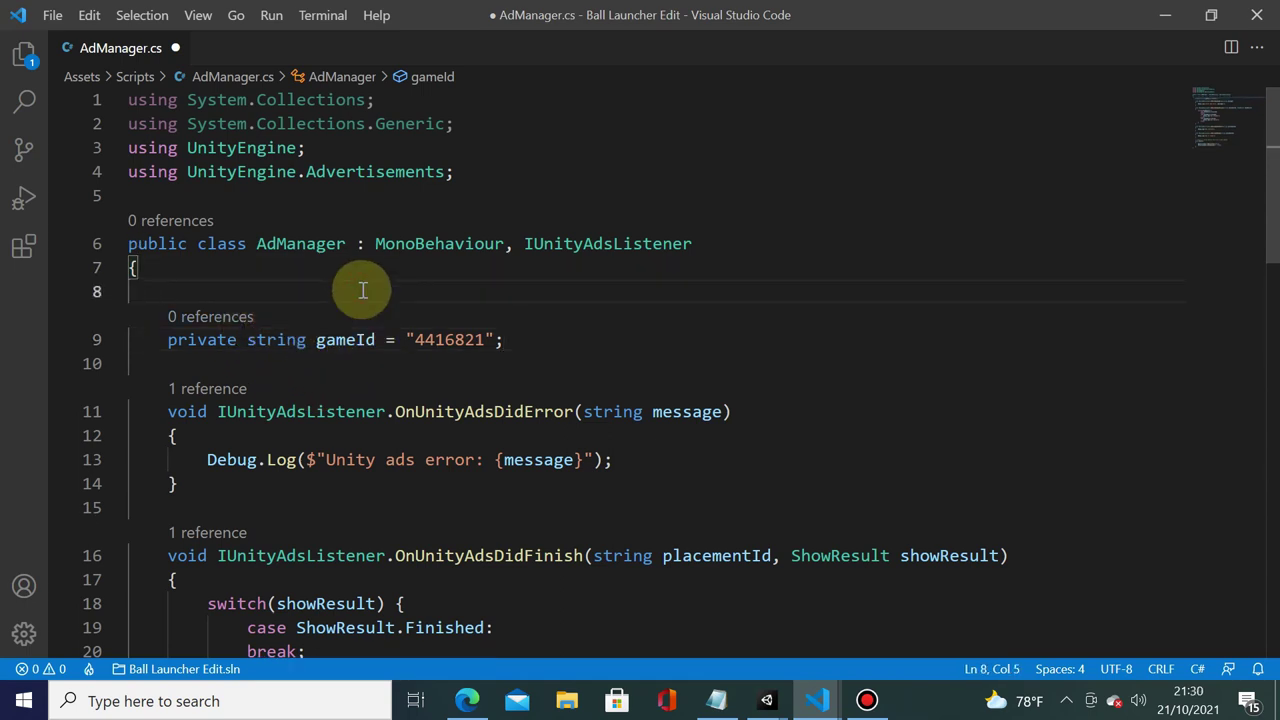
pyautogui.write('#if ')
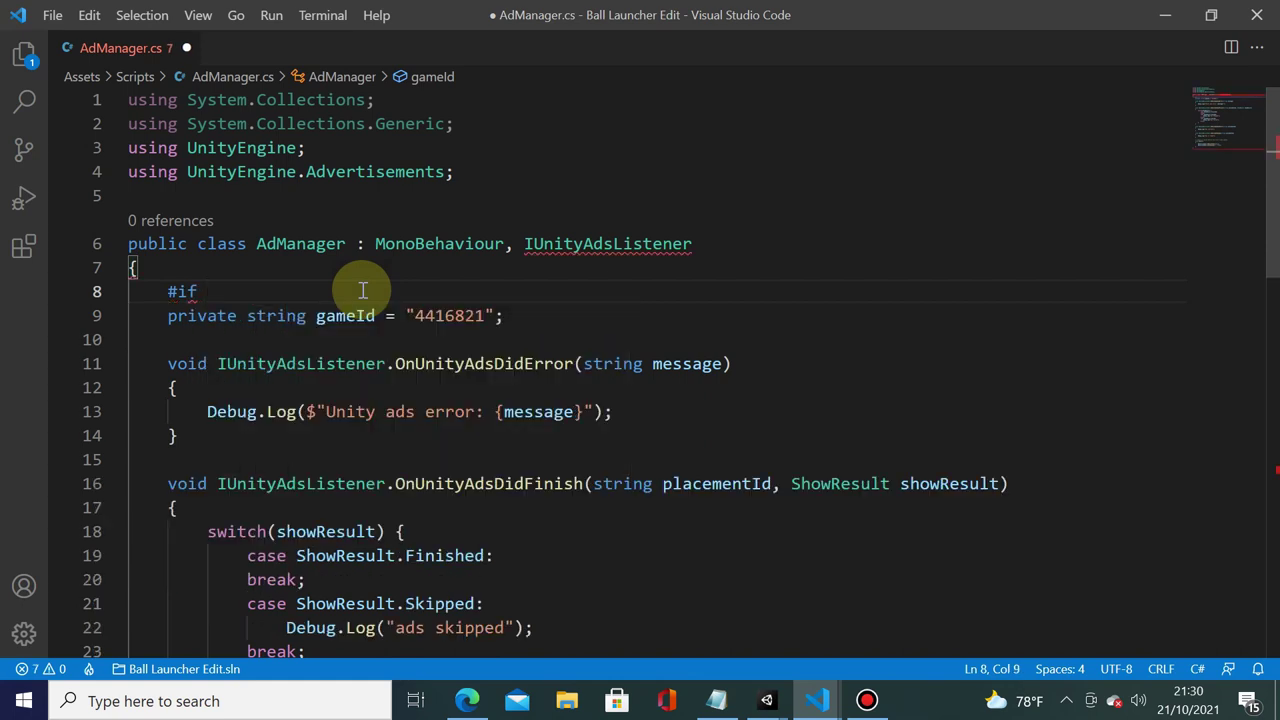
pyautogui.write('AND')
pyautogui.press('Return')
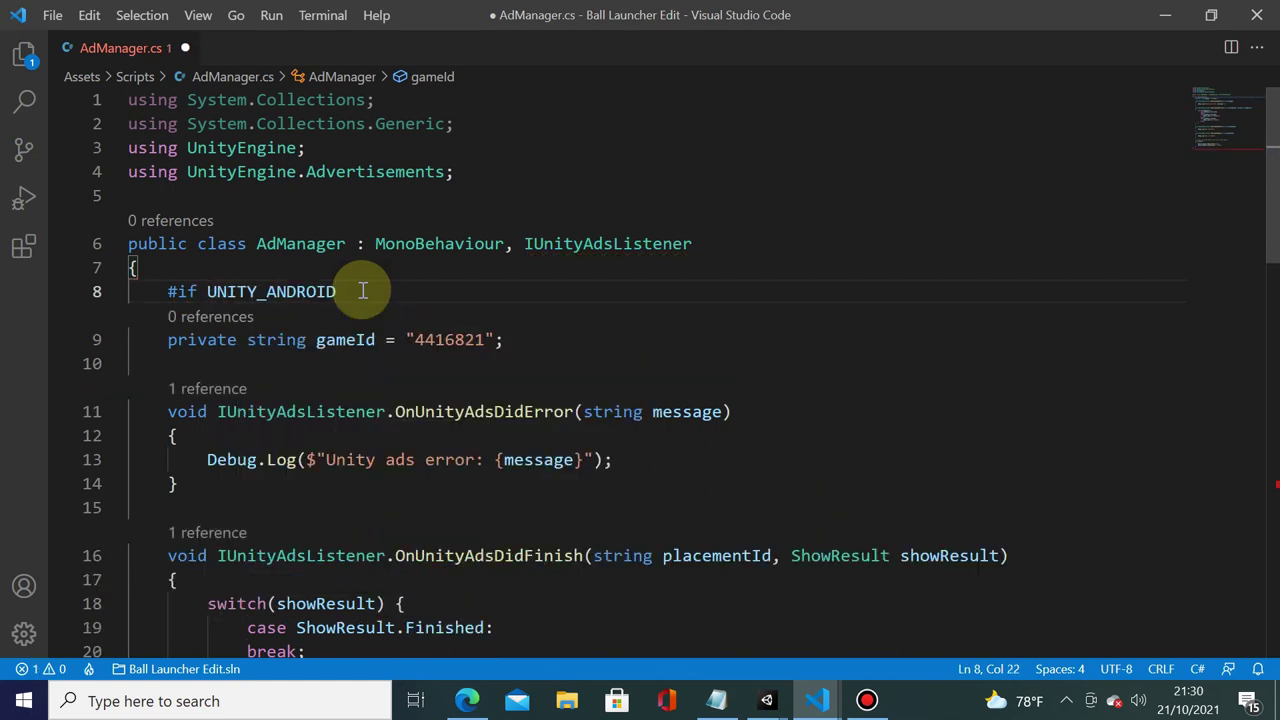
pyautogui.keyDown('shift'); pyautogui.click(510, 340); pyautogui.keyUp('shift')
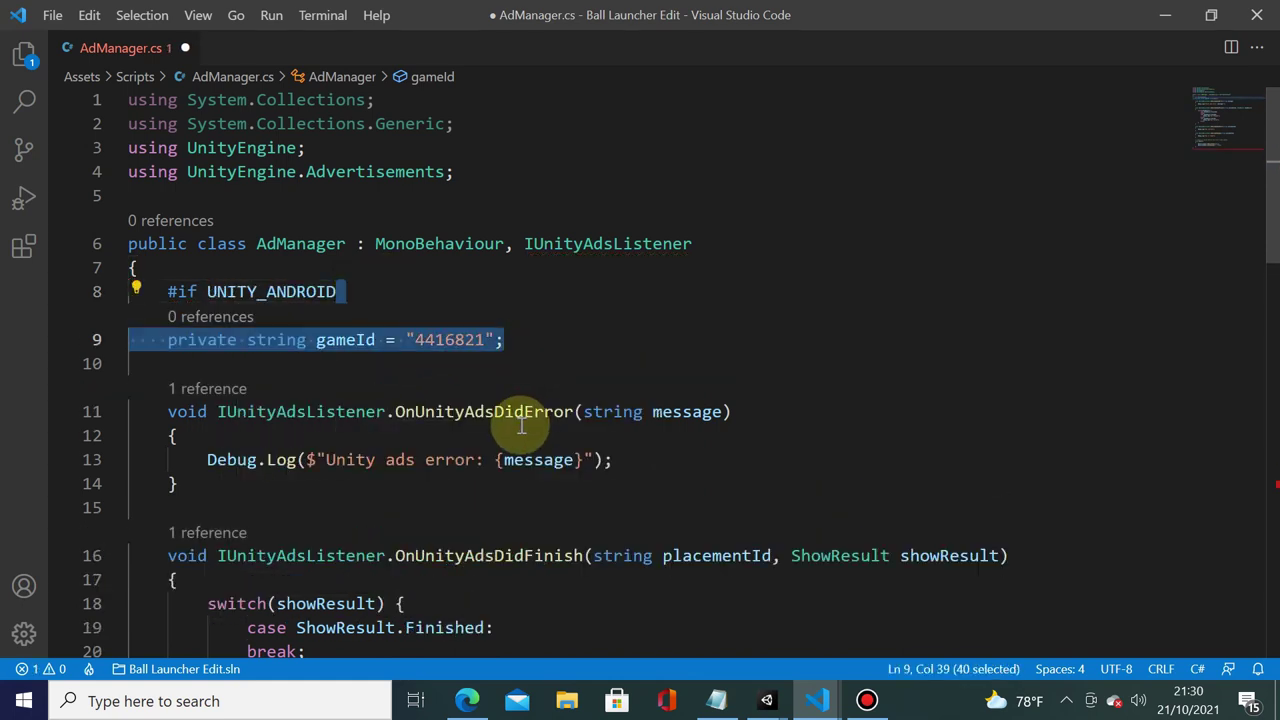
pyautogui.click(533, 339)
# Add an #elif UNITY_IOS branch holding a copy of the gameId declaration
pyautogui.press('Return')
pyautogui.write('#')
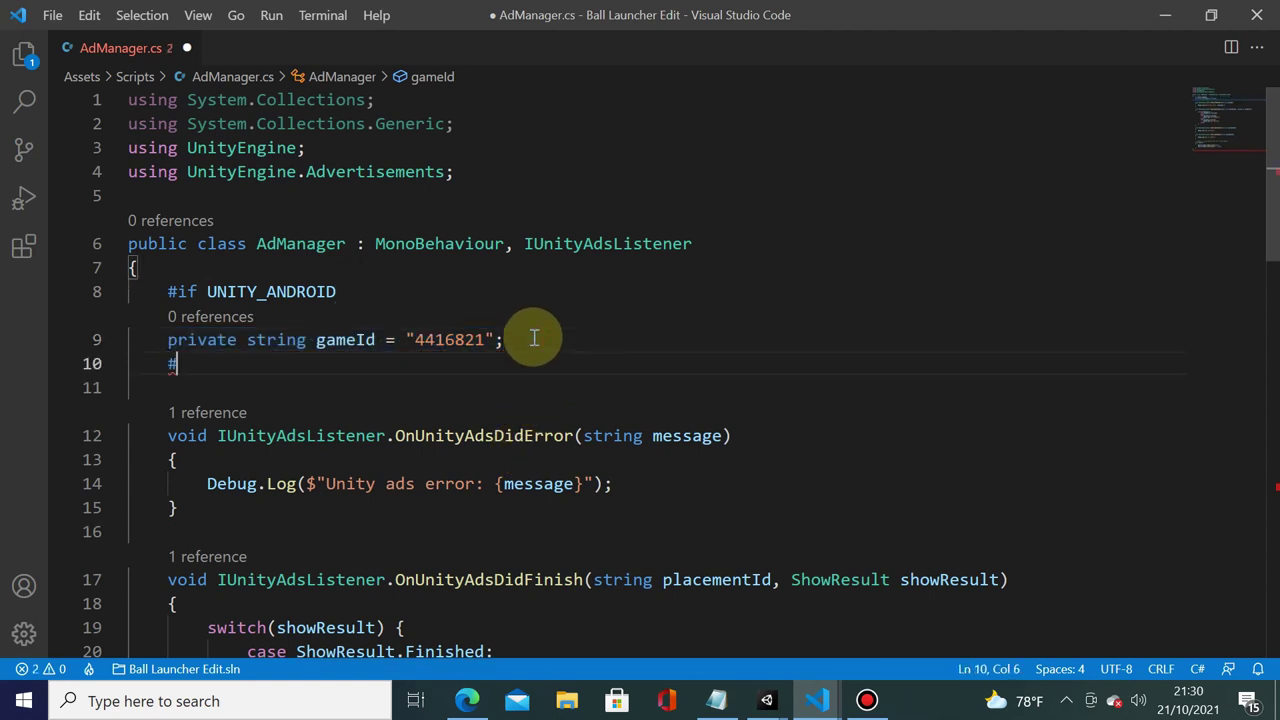
pyautogui.write('elif ')
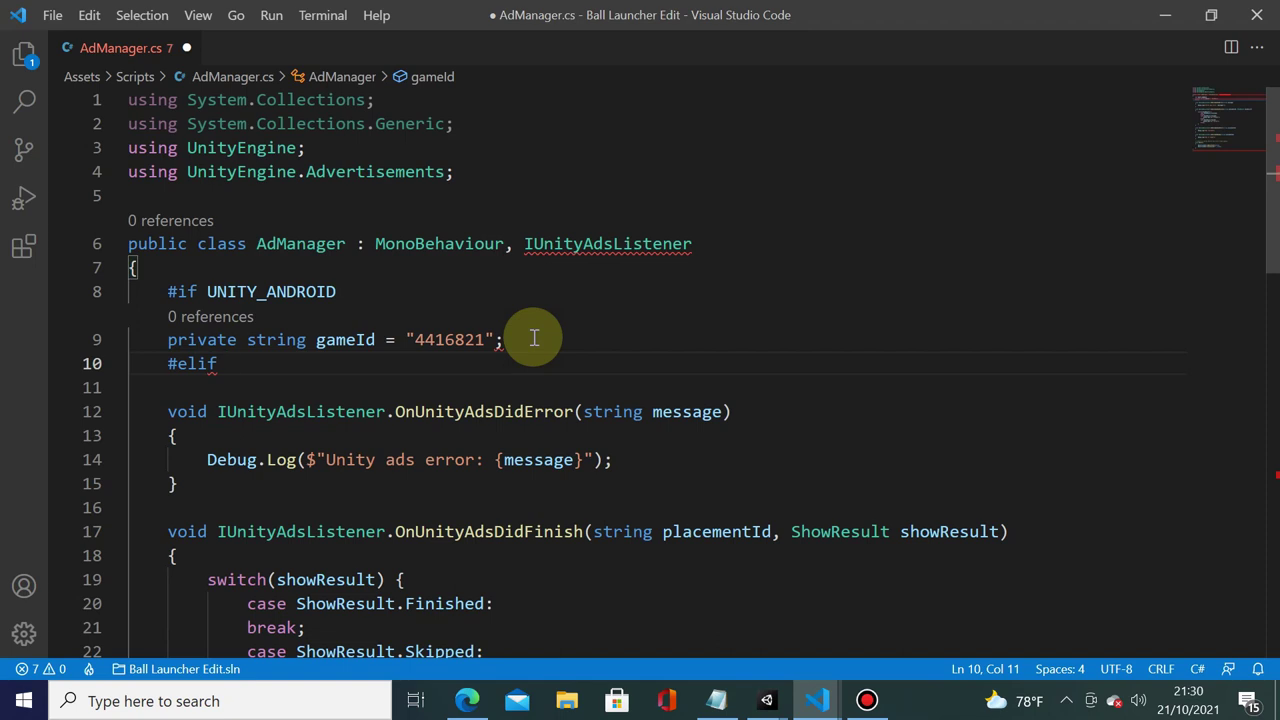
pyautogui.write('UNITY_')
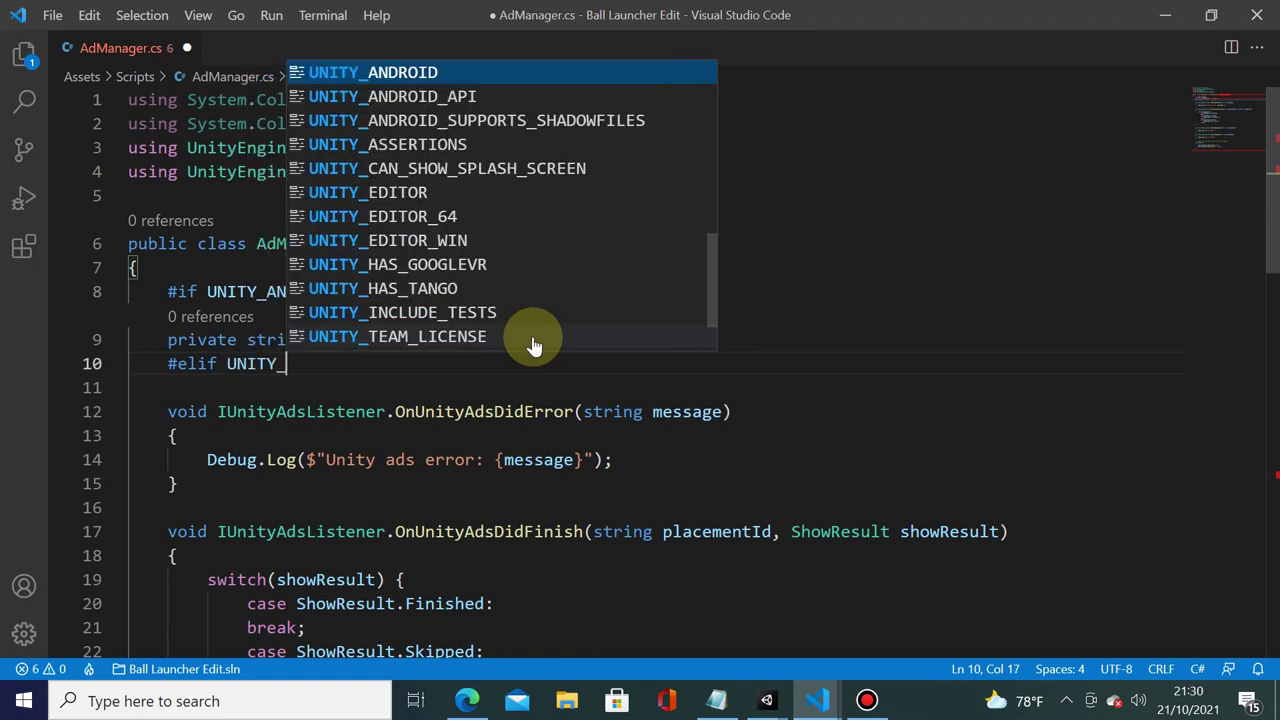
pyautogui.write('IOS')
pyautogui.press('Escape')
pyautogui.press('Return')
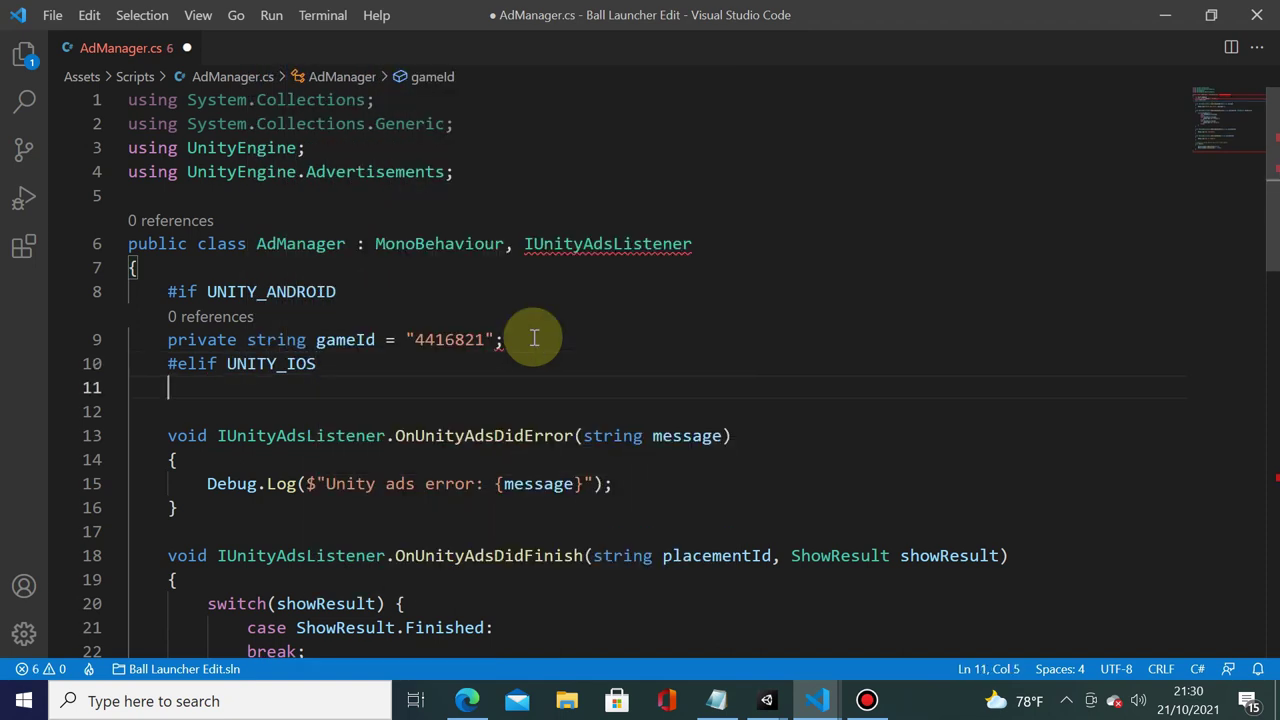
pyautogui.write('pri')
pyautogui.press('BackSpace')
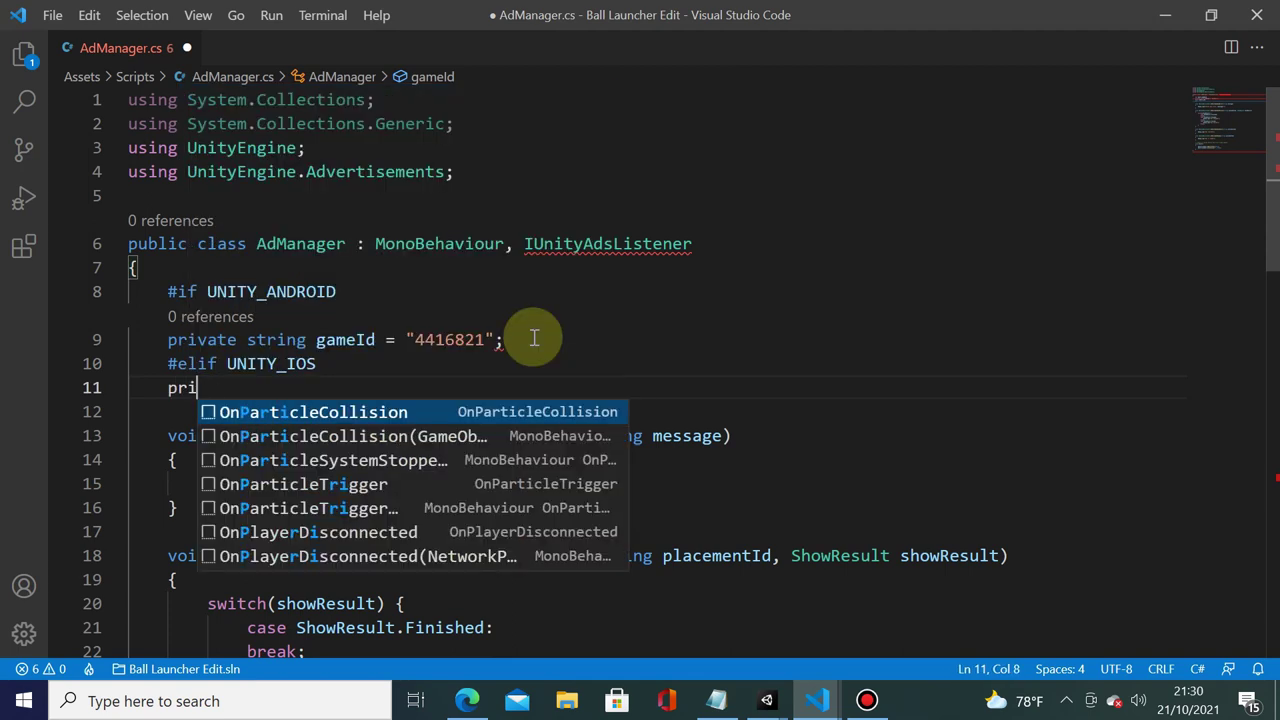
pyautogui.press('BackSpace')
pyautogui.press('BackSpace')
pyautogui.click(534, 338)
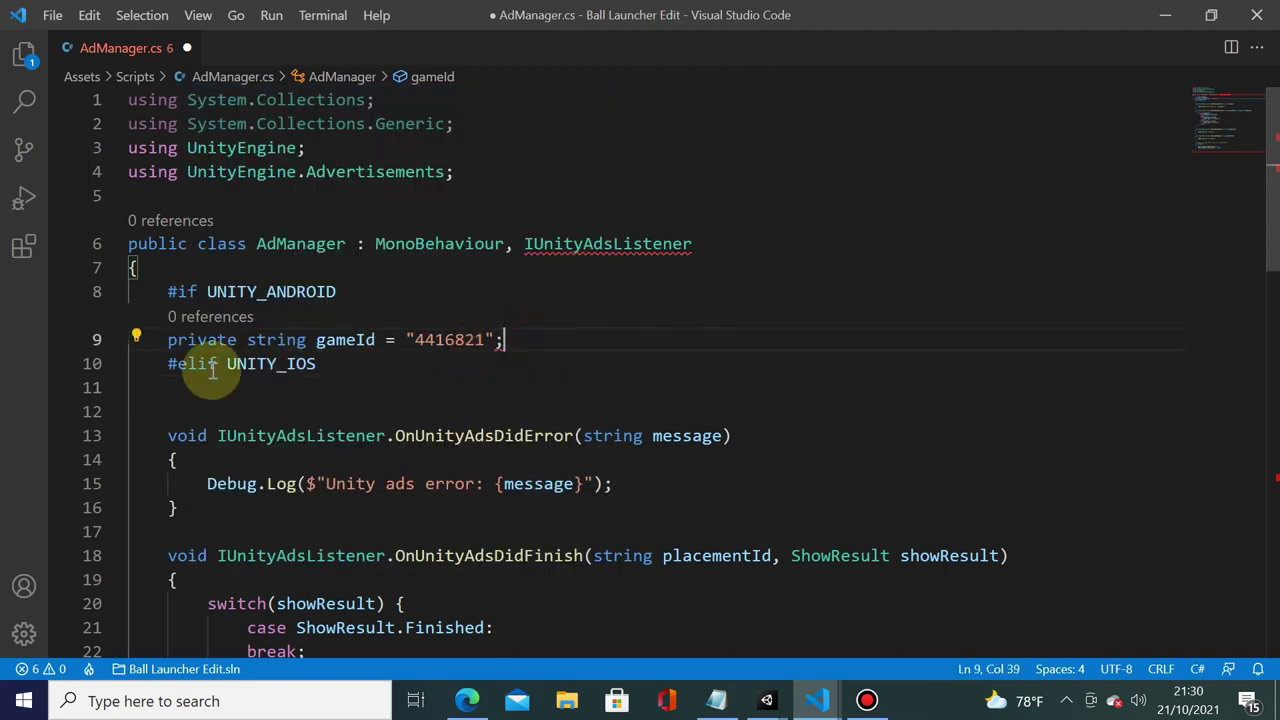
pyautogui.keyDown('shift'); pyautogui.click(158, 340); pyautogui.keyUp('shift')
pyautogui.hotkey('ctrl', 'c')
pyautogui.click(200, 391)
pyautogui.hotkey('ctrl', 'v')
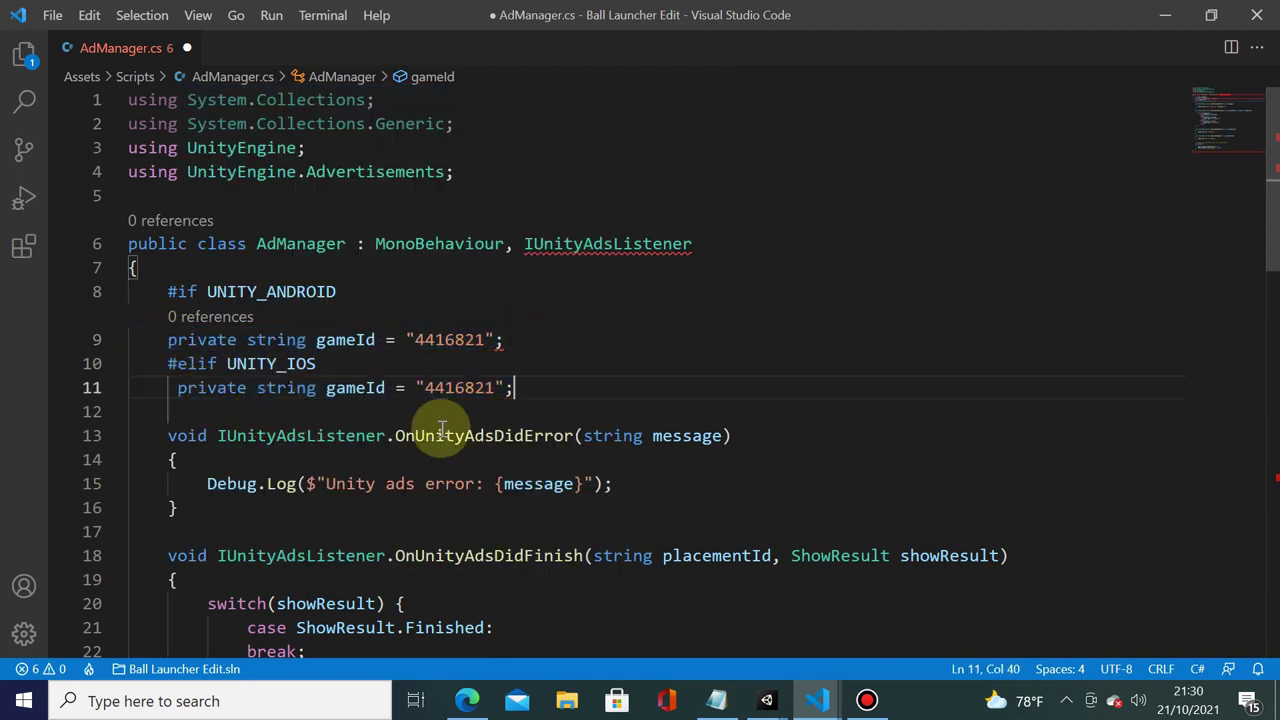
# Indent the iOS gameId line to match Android and review the #elif and #endif lines
pyautogui.click(621, 297)
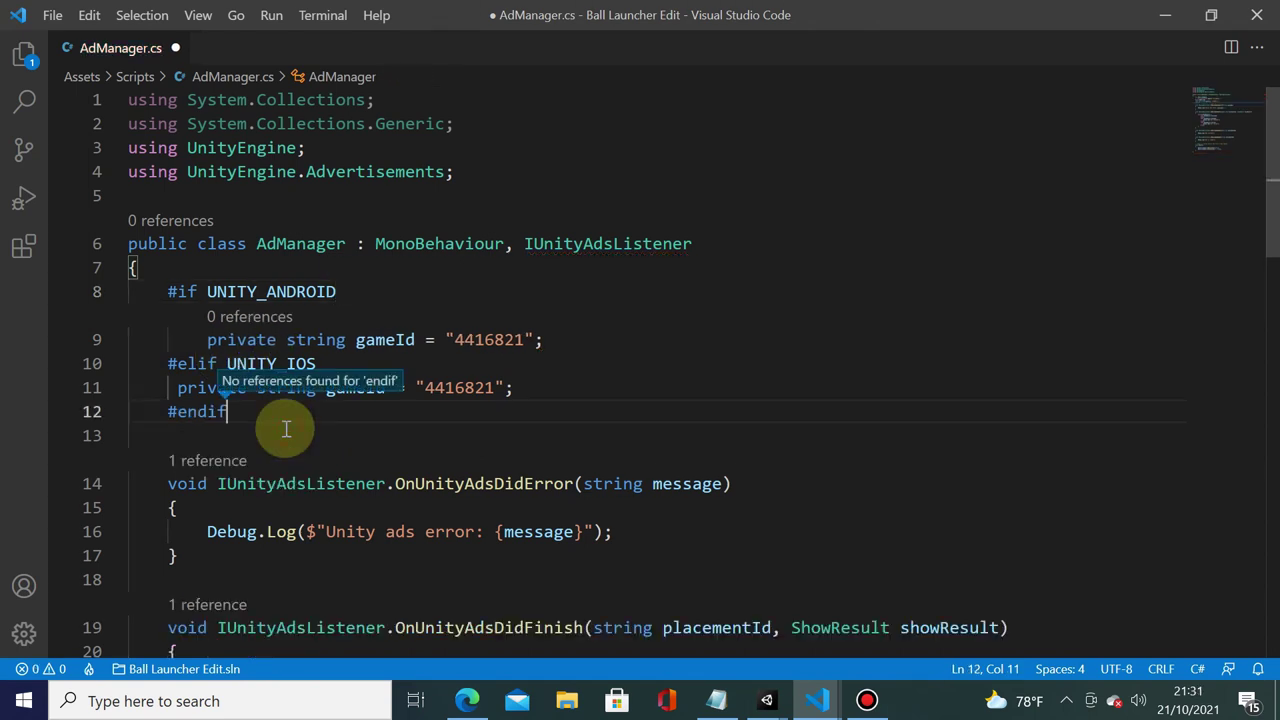
pyautogui.click(375, 340)
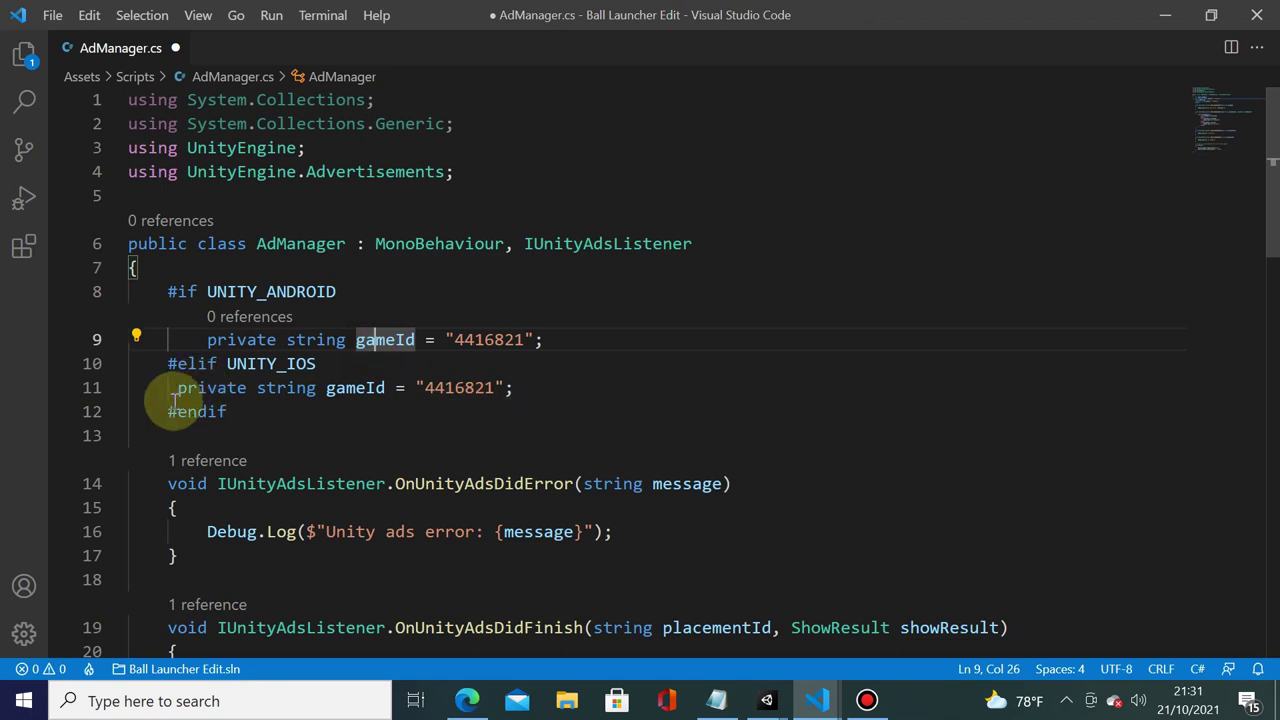
pyautogui.moveTo(158, 412); pyautogui.dragTo(241, 427)
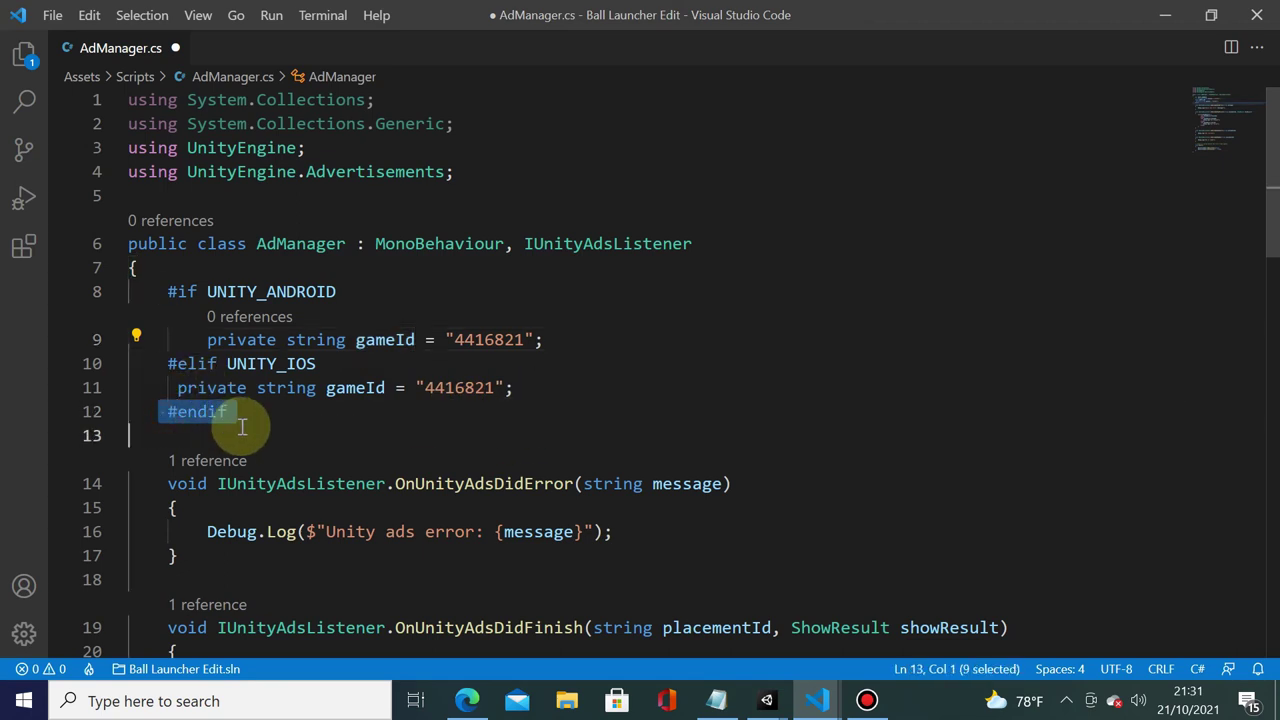
pyautogui.click(177, 388)
pyautogui.press('Tab')
pyautogui.moveTo(168, 412); pyautogui.dragTo(228, 412)
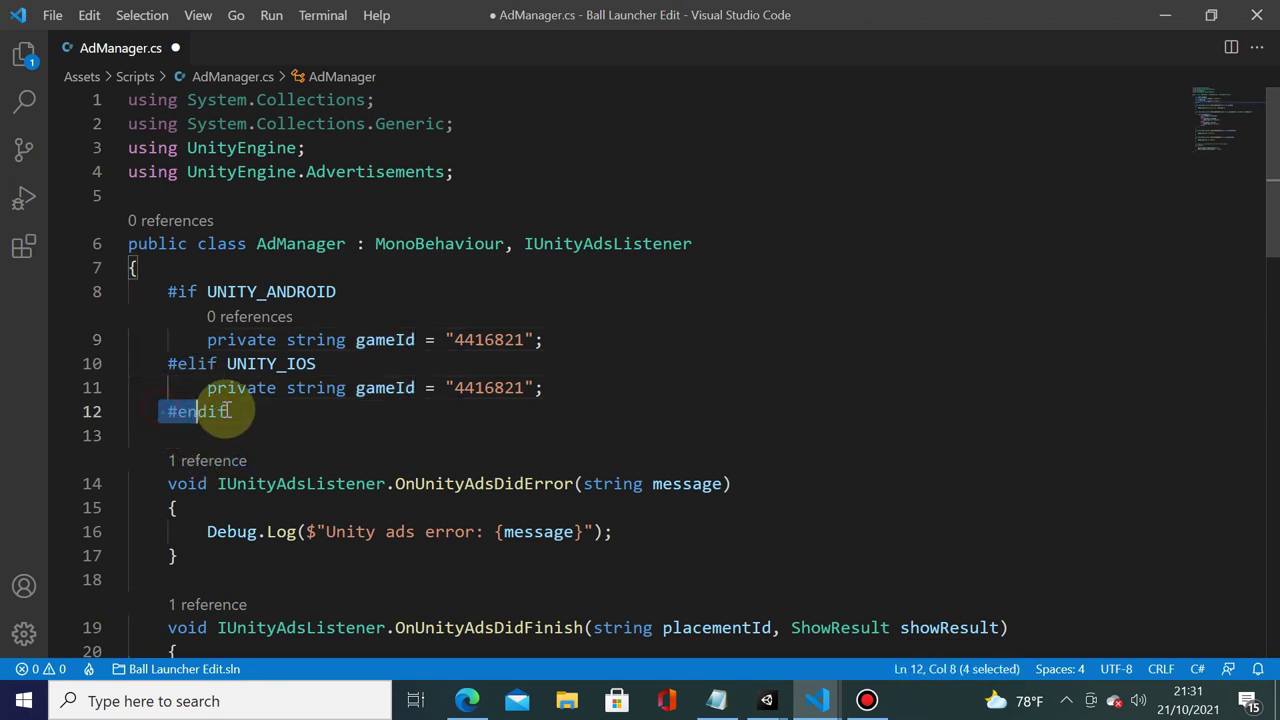
pyautogui.click(162, 291)
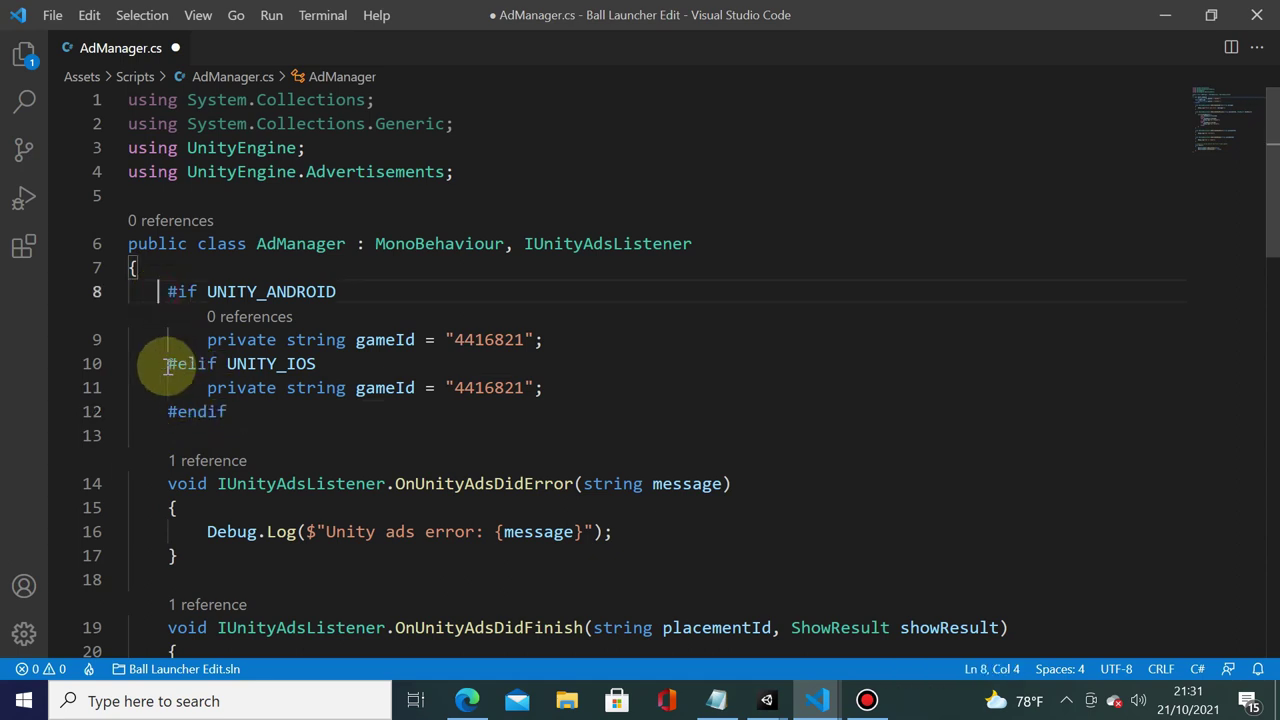
pyautogui.moveTo(168, 364); pyautogui.dragTo(337, 363)
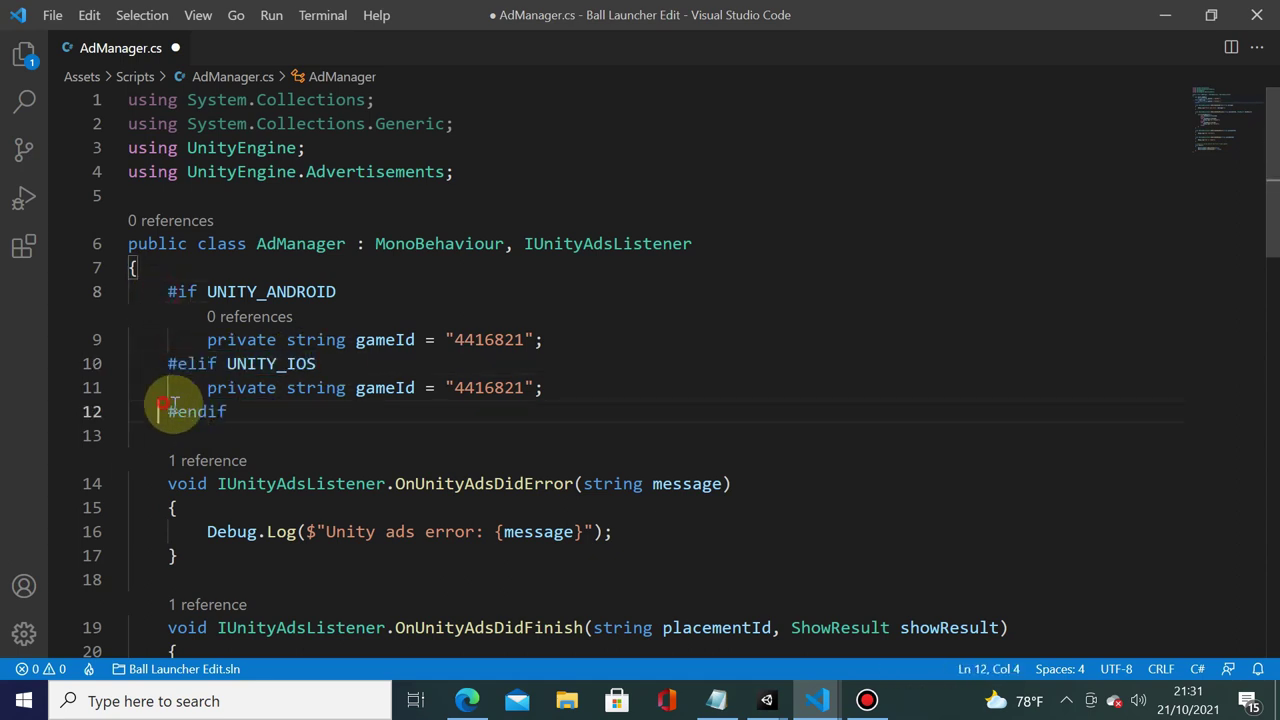
pyautogui.moveTo(171, 410); pyautogui.dragTo(228, 412)
pyautogui.click(292, 388)
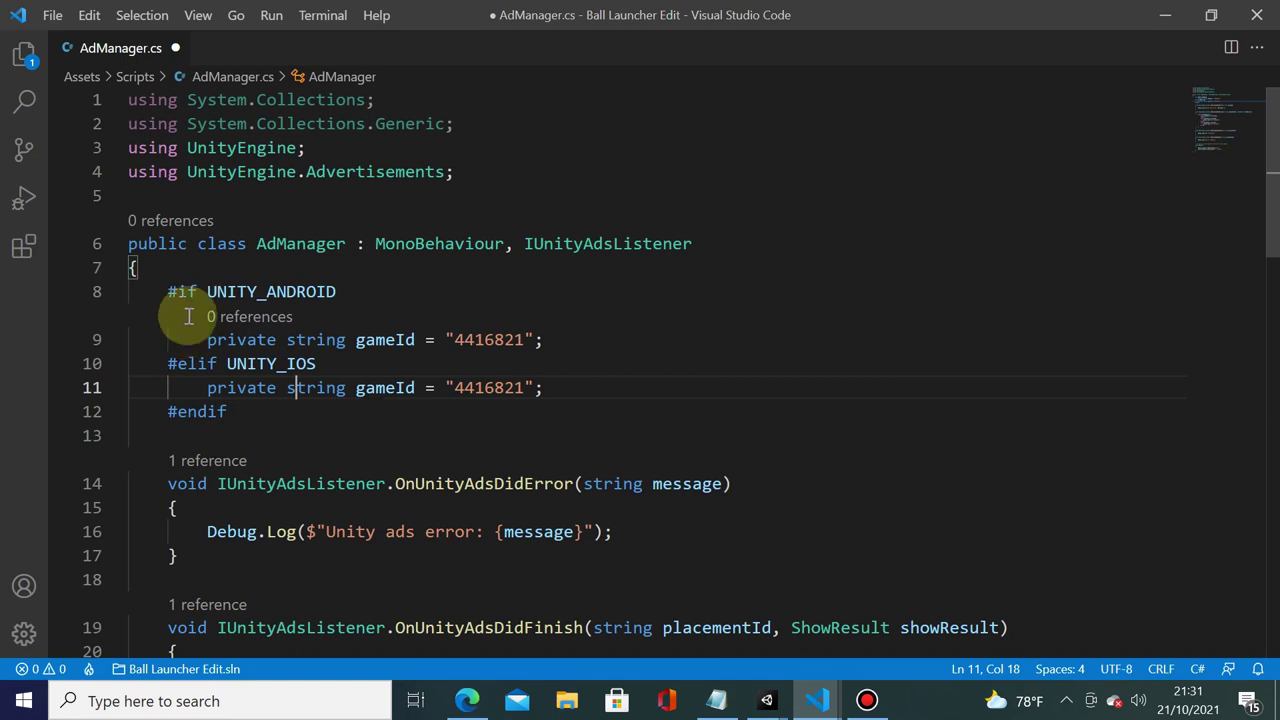
pyautogui.moveTo(200, 348); pyautogui.dragTo(560, 340)
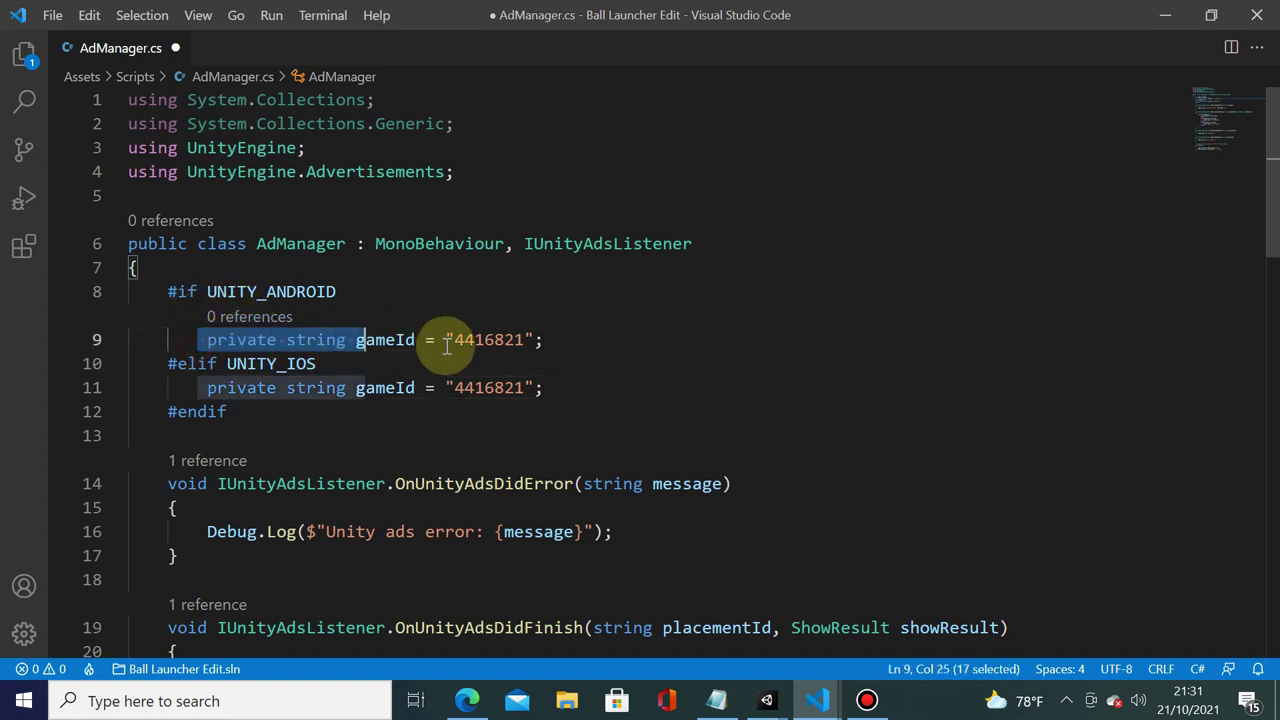
pyautogui.click(545, 388)
pyautogui.moveTo(545, 388); pyautogui.dragTo(207, 390)
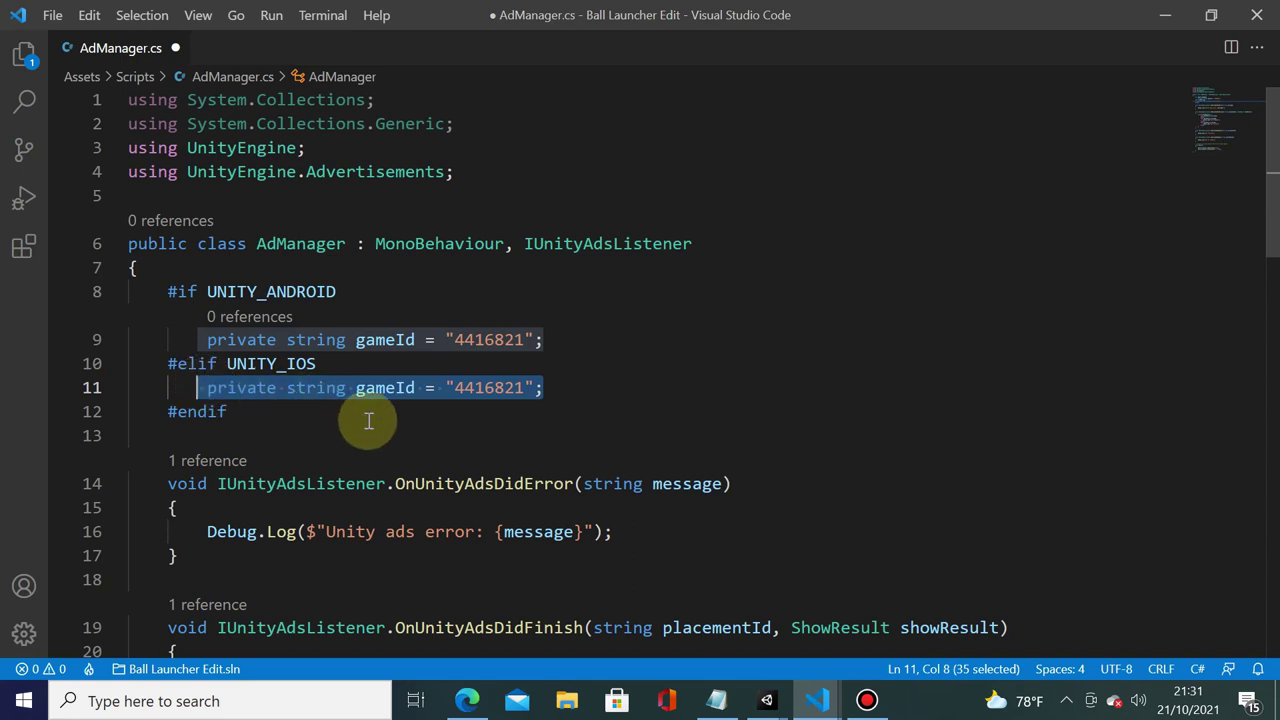
pyautogui.doubleClick(388, 390)
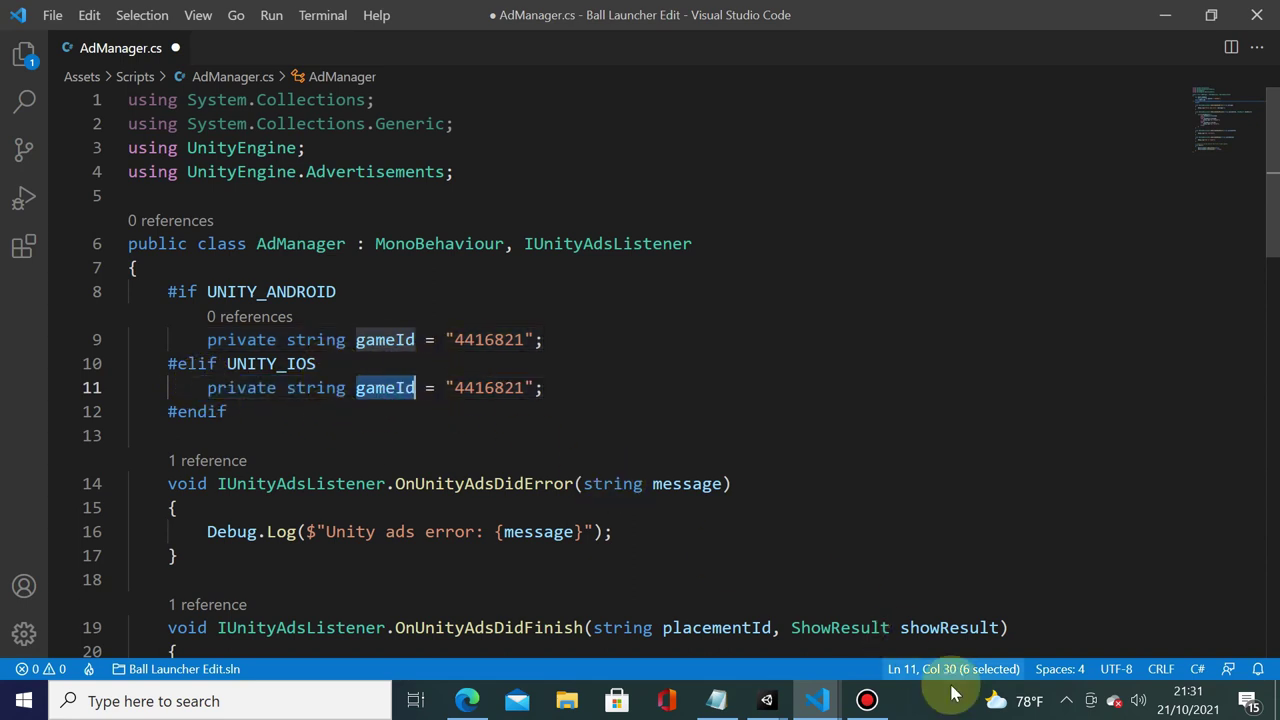
# Check the iOS Game Id in Unity's Ads project settings, then return to VS Code
pyautogui.moveTo(766, 700)
pyautogui.click(898, 636)
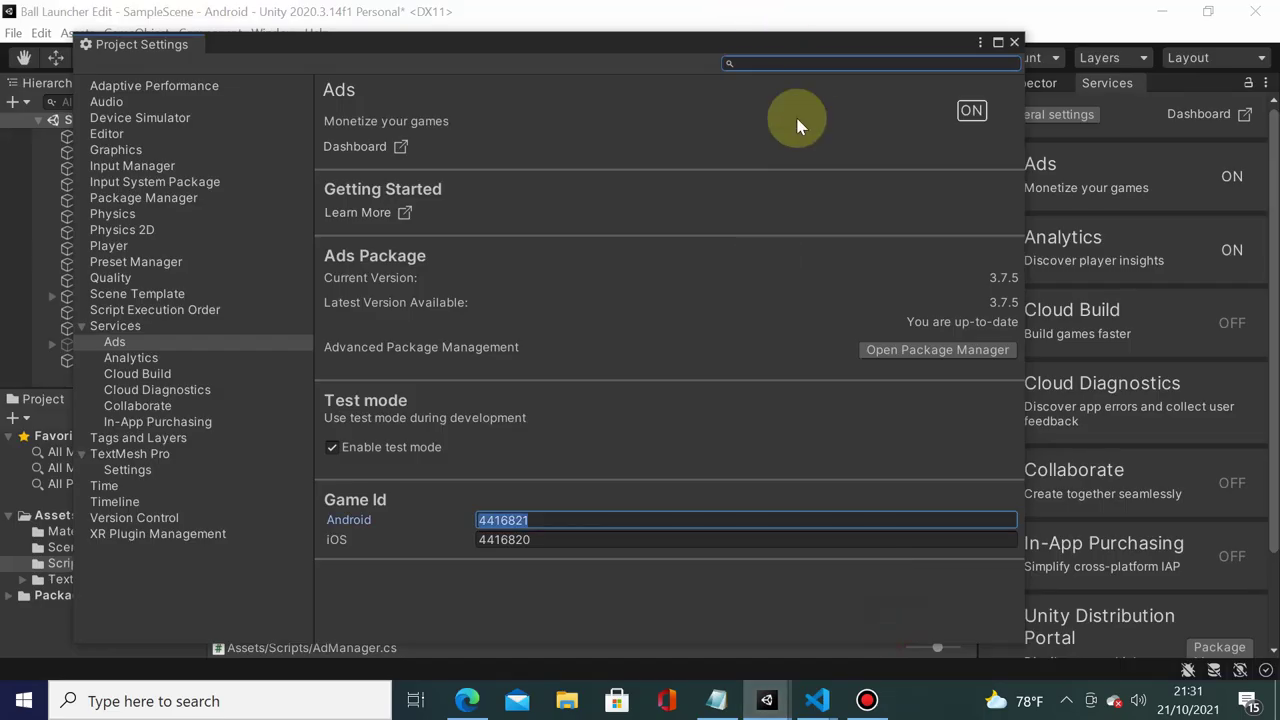
pyautogui.click(531, 545)
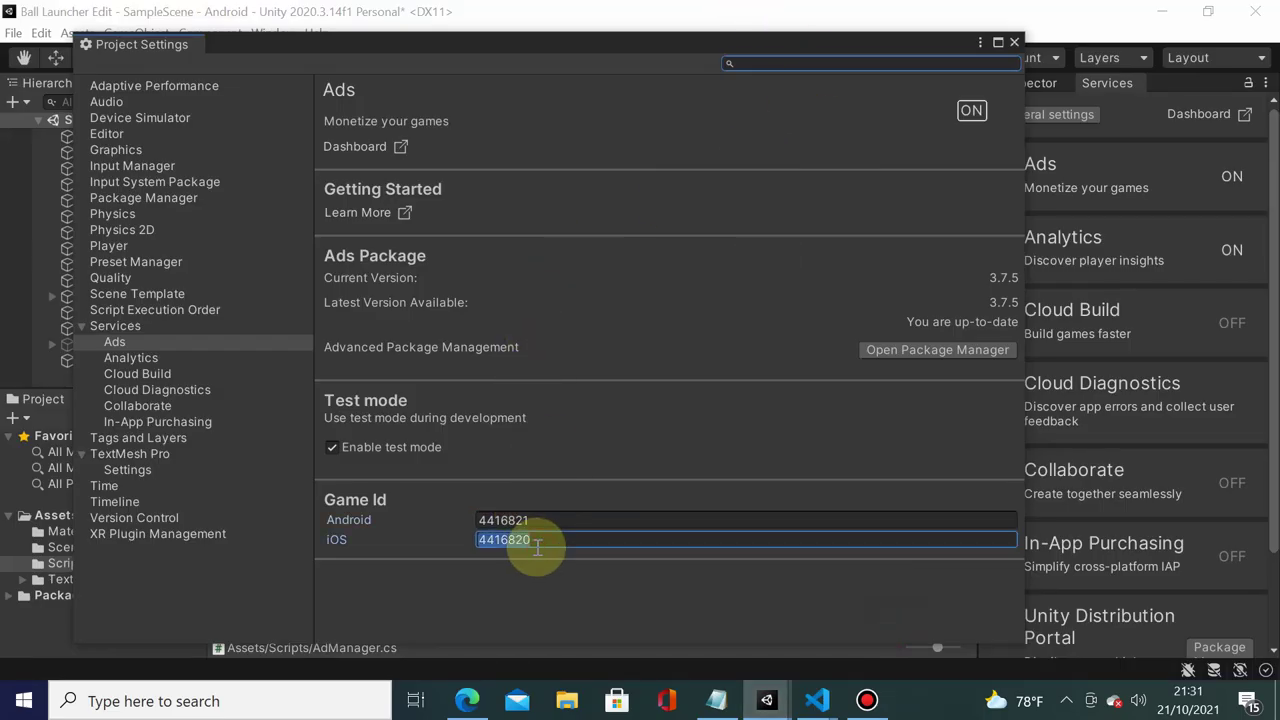
pyautogui.click(819, 697)
# Change the iOS gameId's last digit to 0 so it reads "4416820"
pyautogui.click(848, 621)
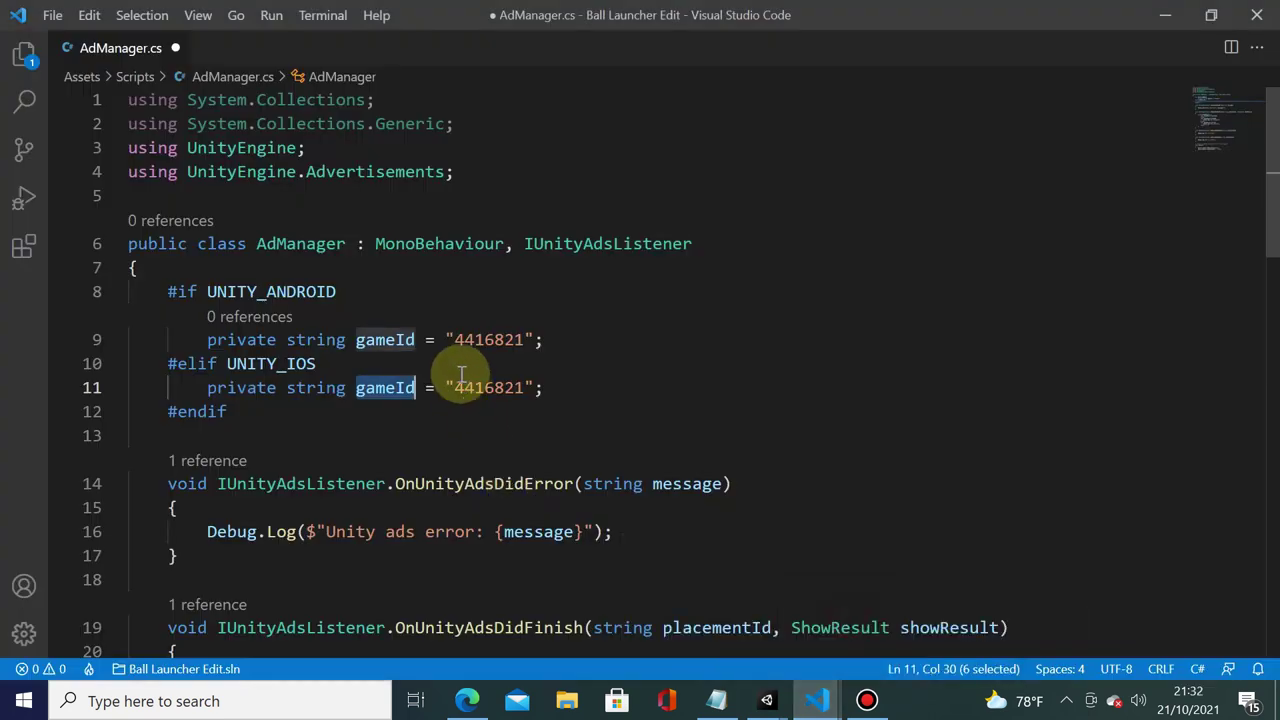
pyautogui.click(461, 380)
pyautogui.hotkey('ctrl', 'Right')
pyautogui.press('BackSpace')
pyautogui.write('0')
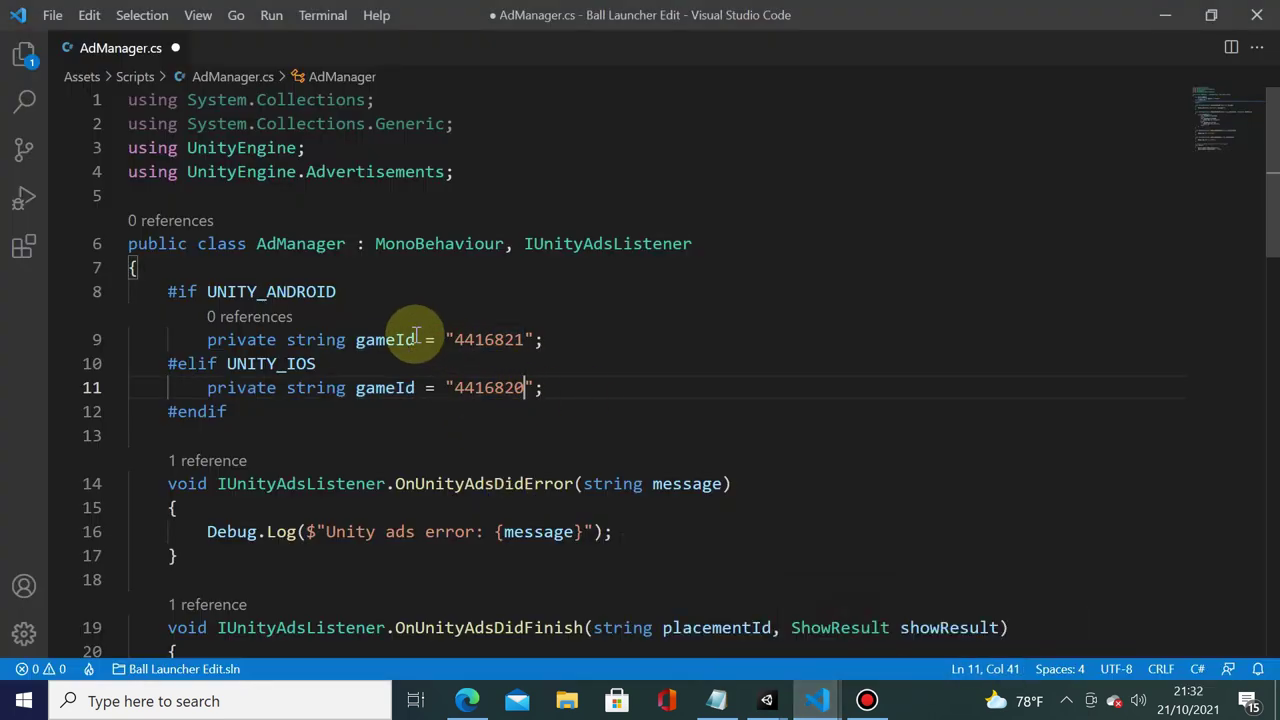
pyautogui.doubleClick(488, 339)
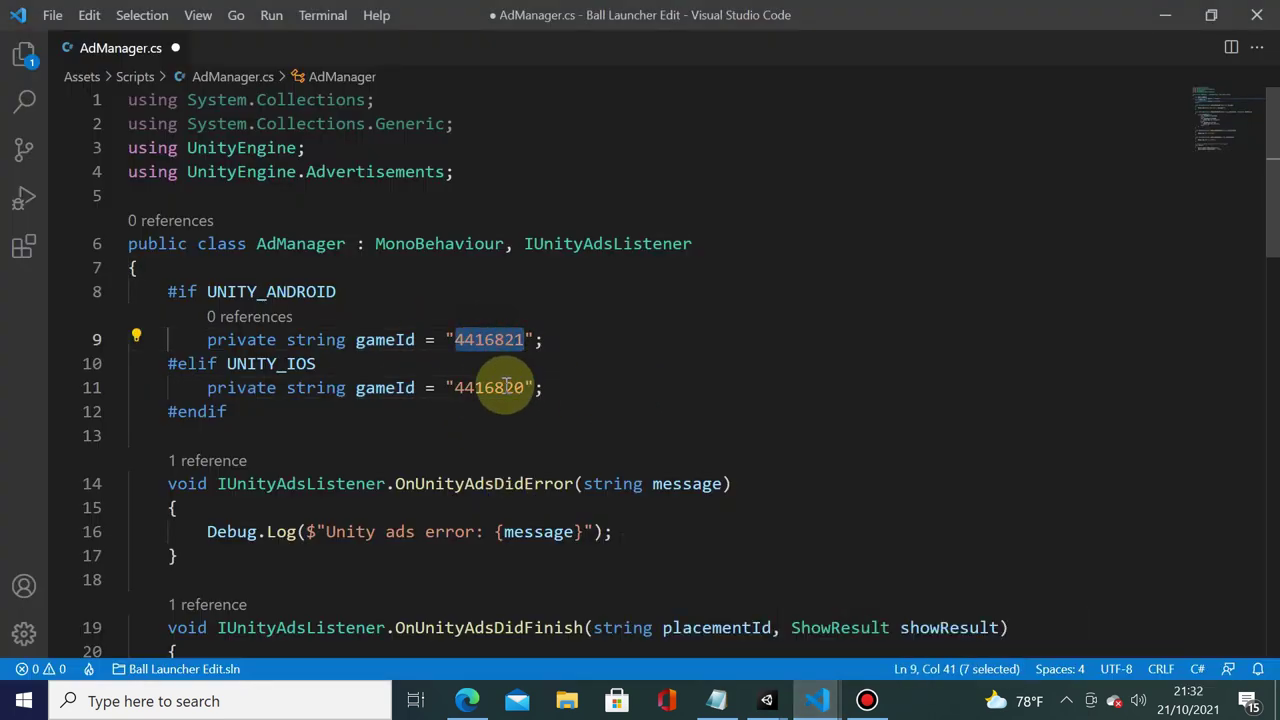
# Make Start() call Advertisement.Initialize(gameId, true) and save AdManager.cs
pyautogui.scroll(-3, 505, 386)
pyautogui.scroll(-3, 457, 363)
pyautogui.scroll(-3, 457, 363)
pyautogui.scroll(-2, 443, 377)
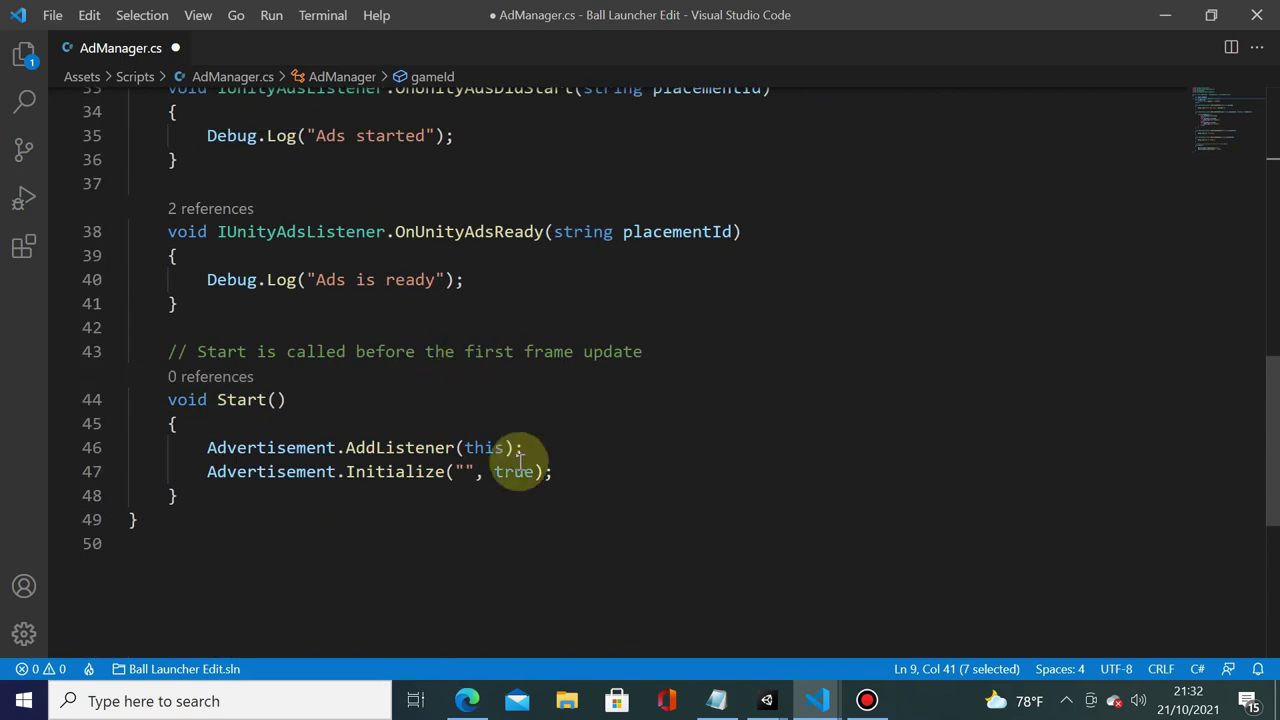
pyautogui.click(466, 471)
pyautogui.write('ame')
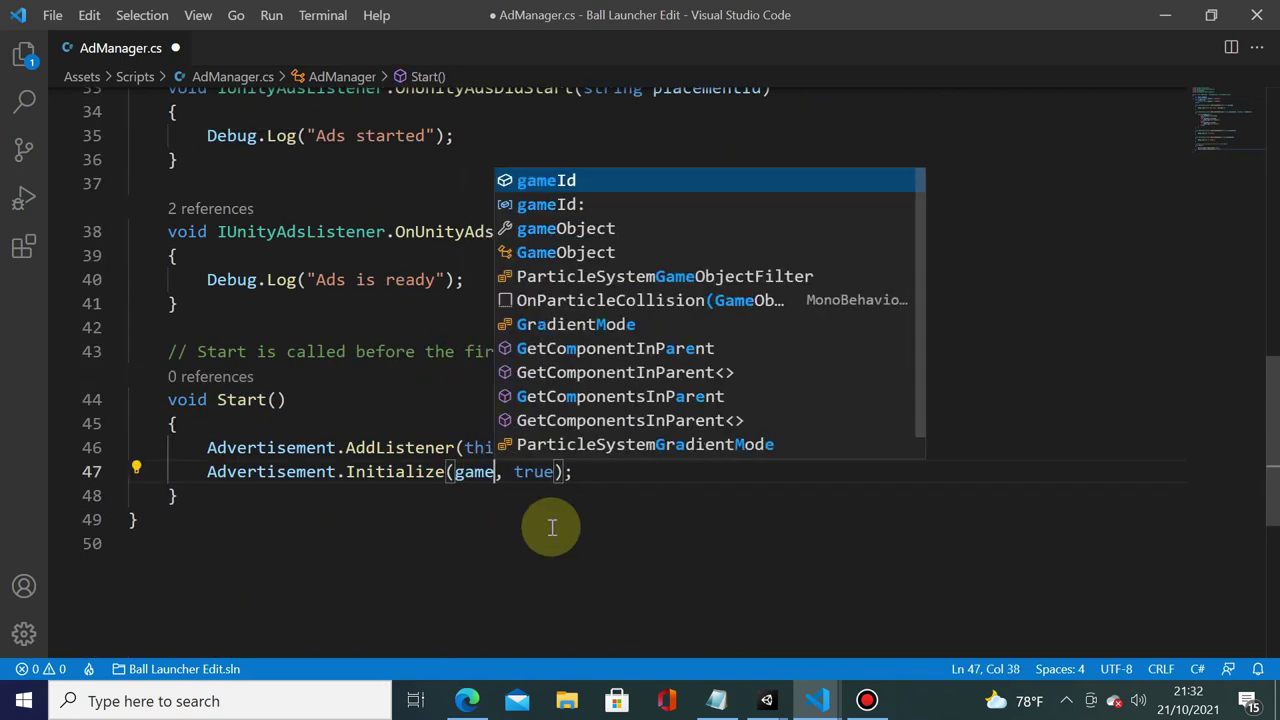
pyautogui.press('Tab')
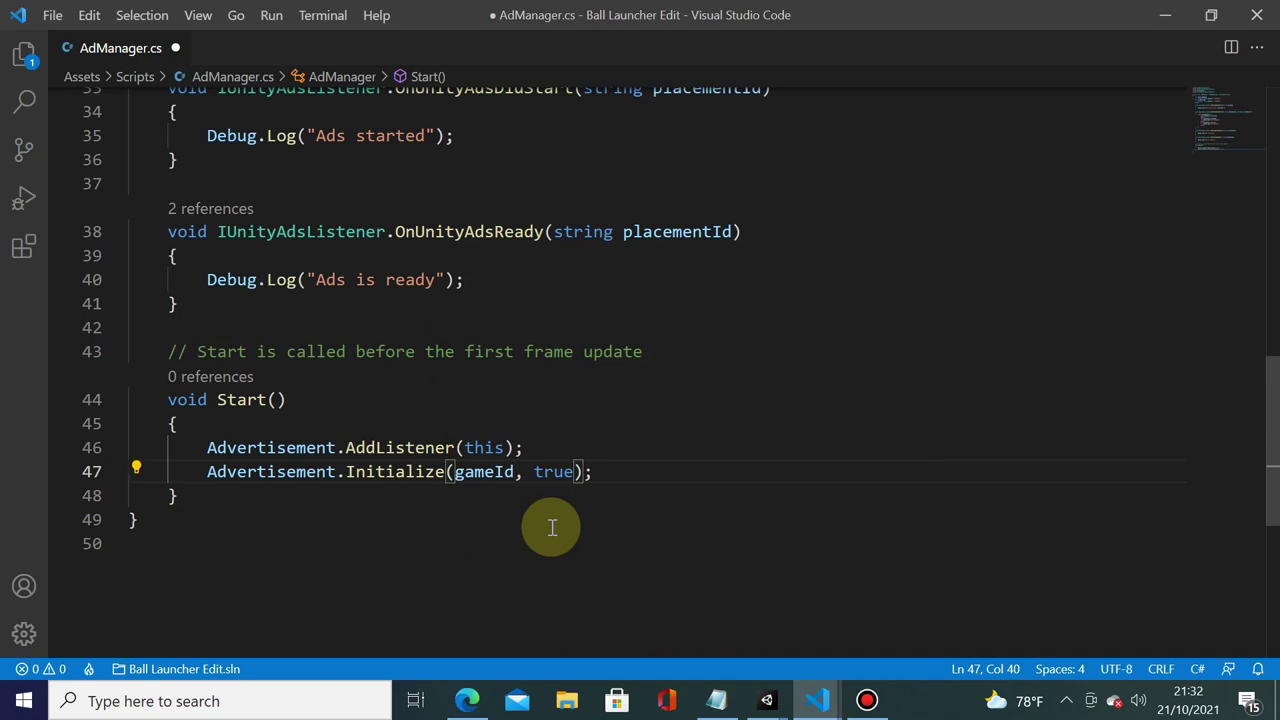
pyautogui.hotkey('ctrl', 's')
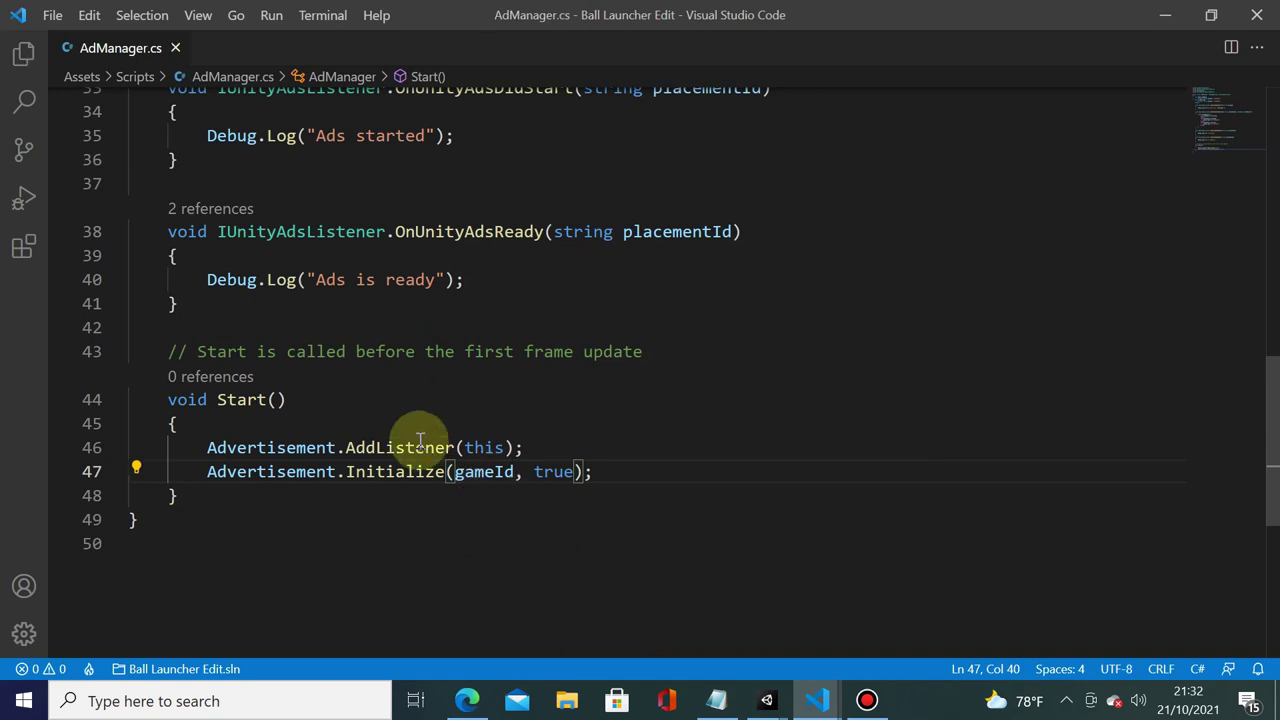
pyautogui.scroll(2, 420, 442)
pyautogui.scroll(4, 418, 440)
pyautogui.scroll(5, 418, 440)
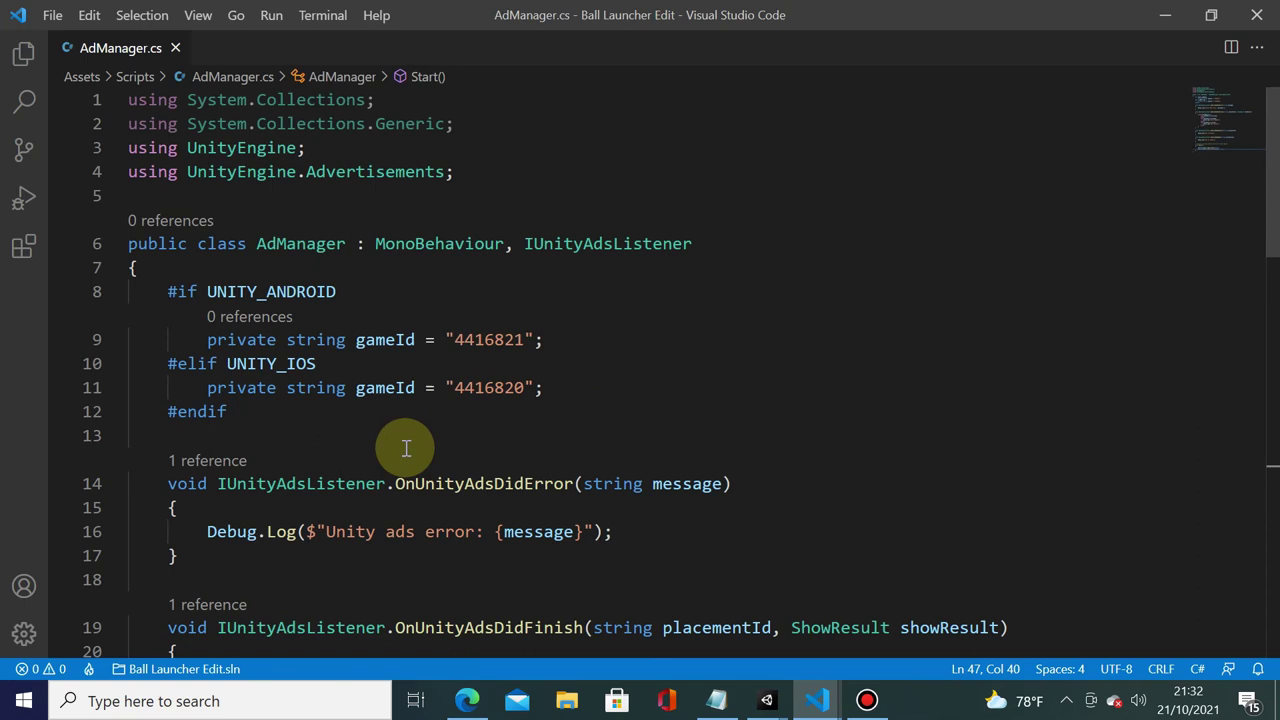
pyautogui.click(243, 420)
# Below #endif, write public void ShowAds() with an Advertisement.Show() call inside
pyautogui.press('Return')
pyautogui.press('Return')
pyautogui.write('publ')
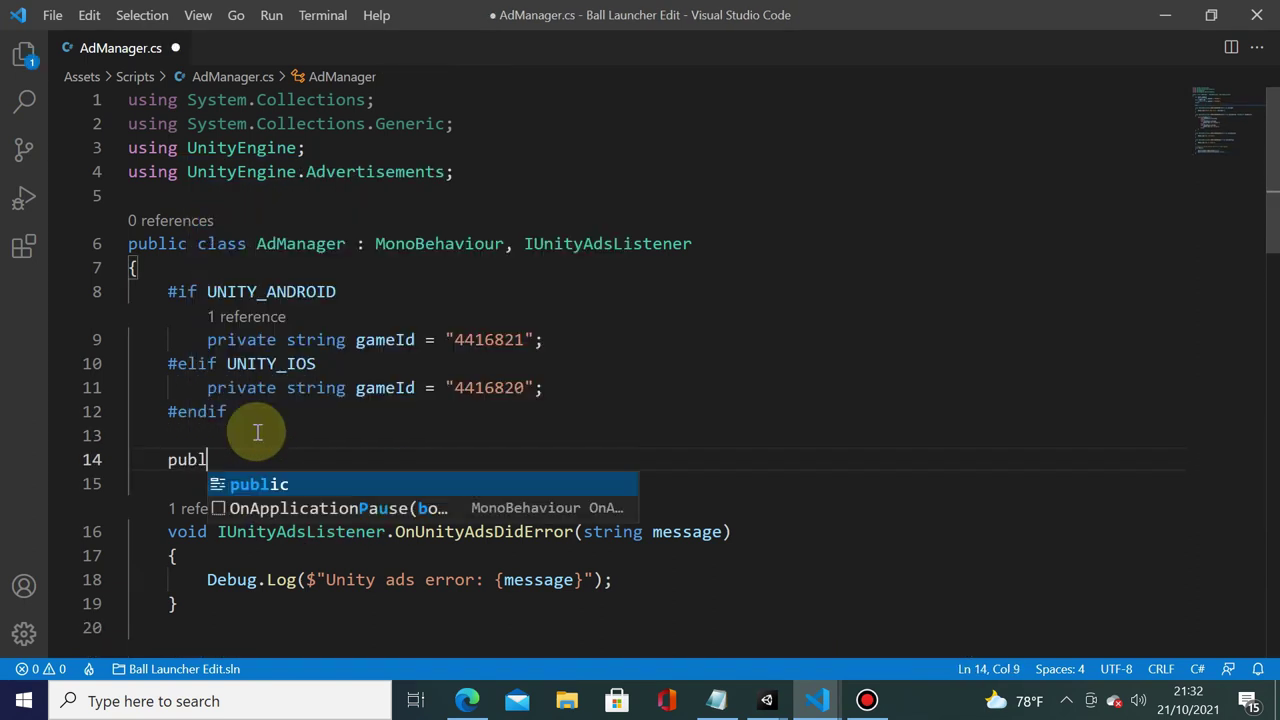
pyautogui.write('ic void ')
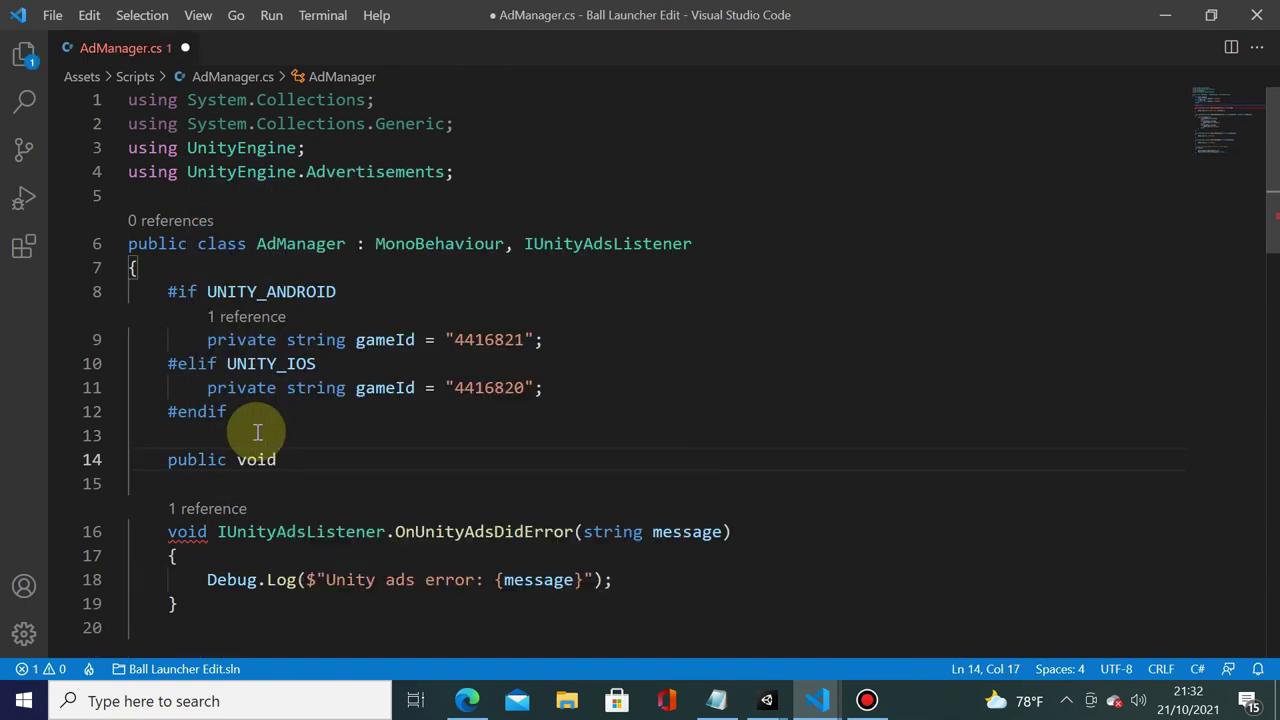
pyautogui.write('ShowAds')
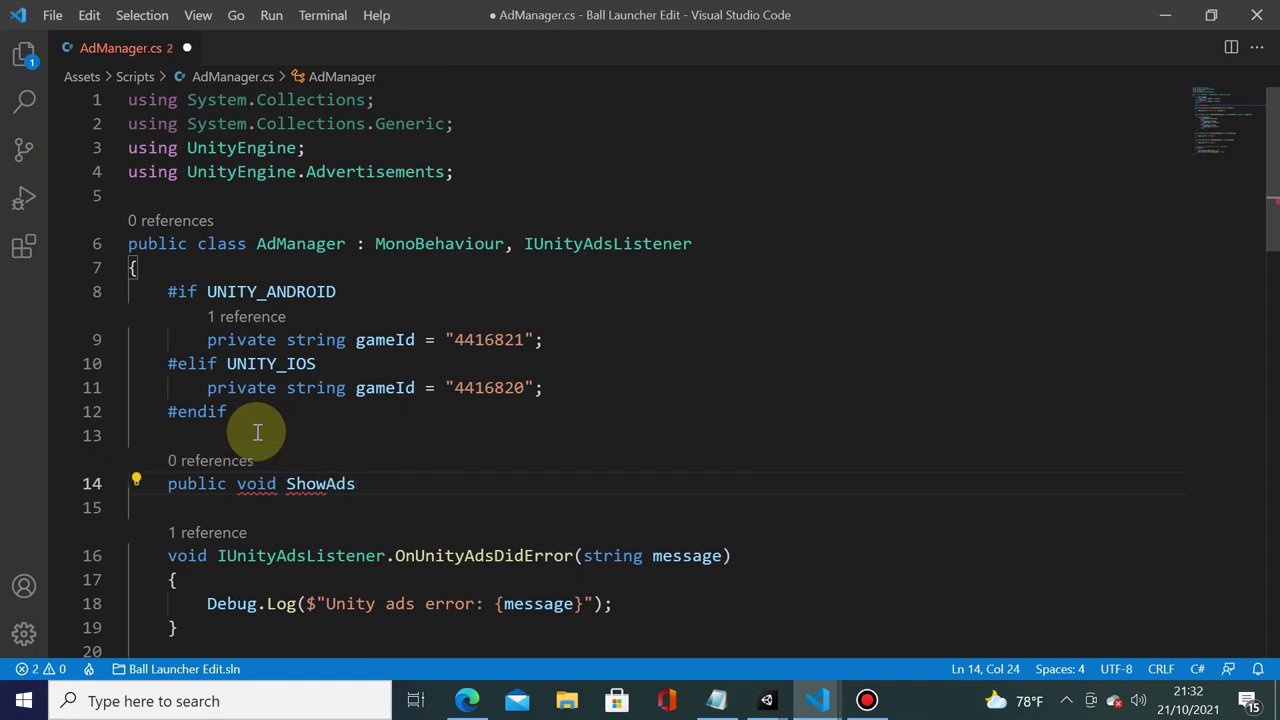
pyautogui.write('() {')
pyautogui.press('Return')
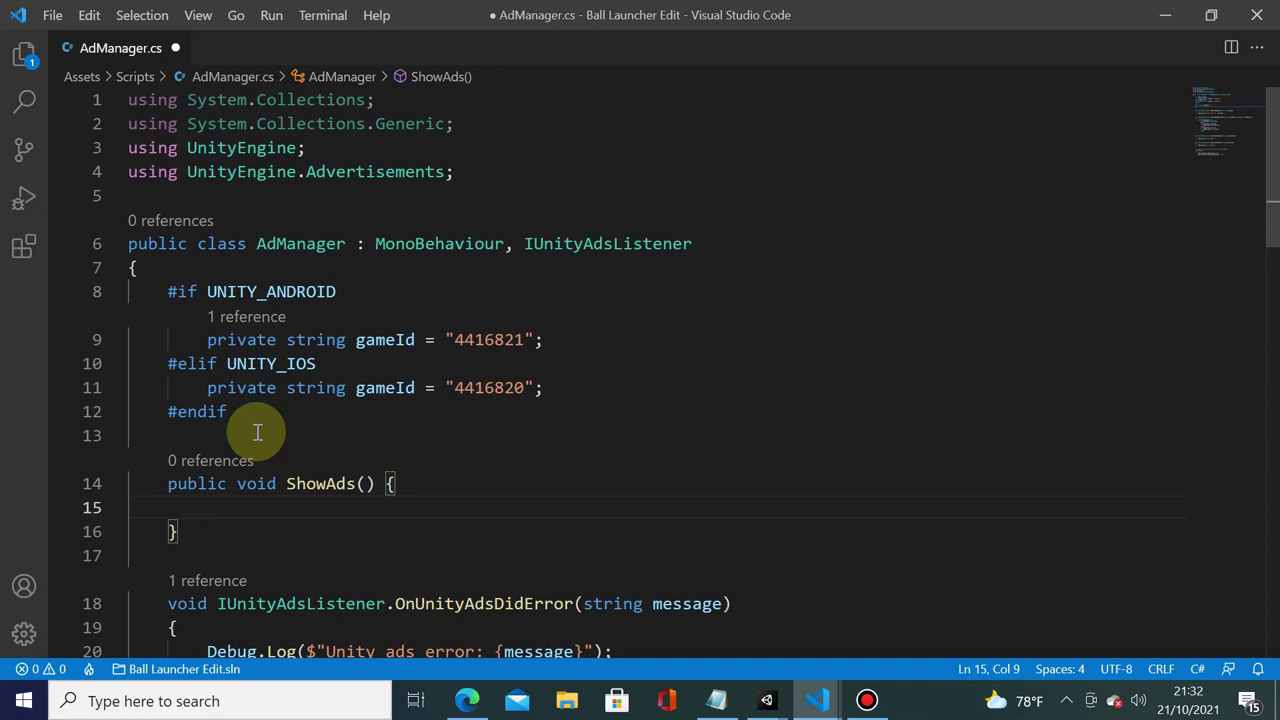
pyautogui.write('Adver')
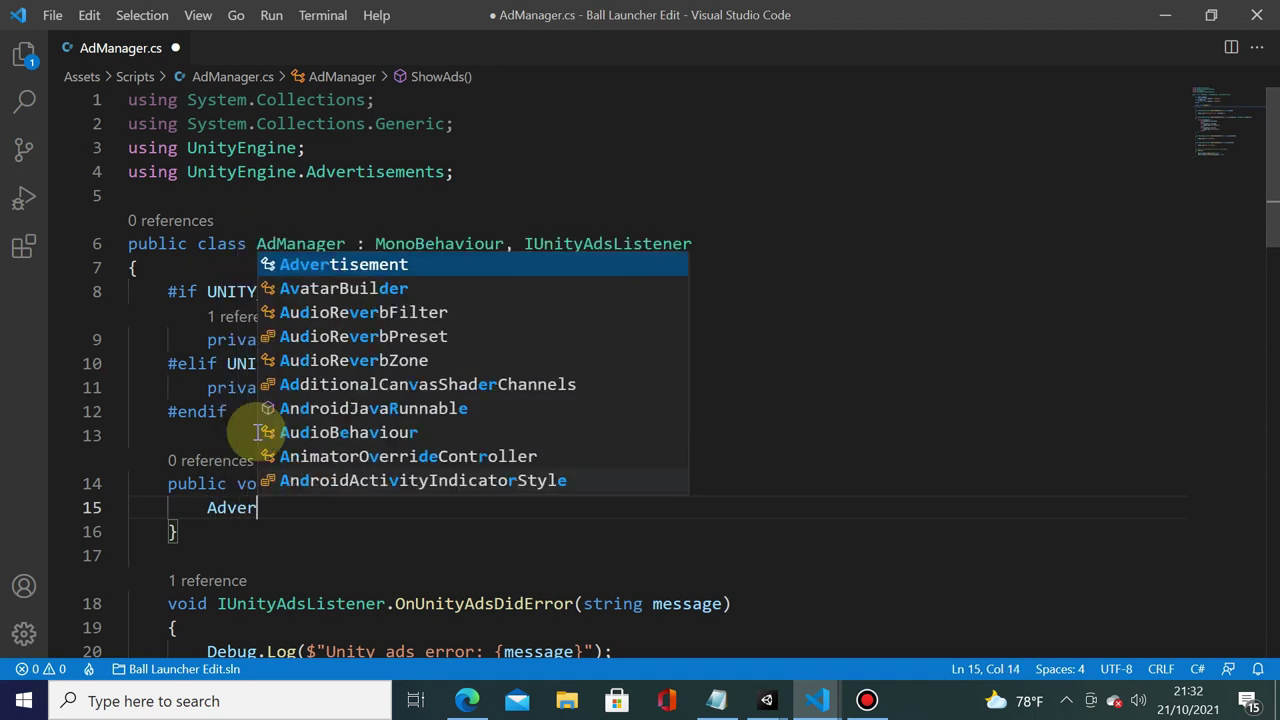
pyautogui.press('Tab')
pyautogui.write('.Sh')
pyautogui.press('Tab')
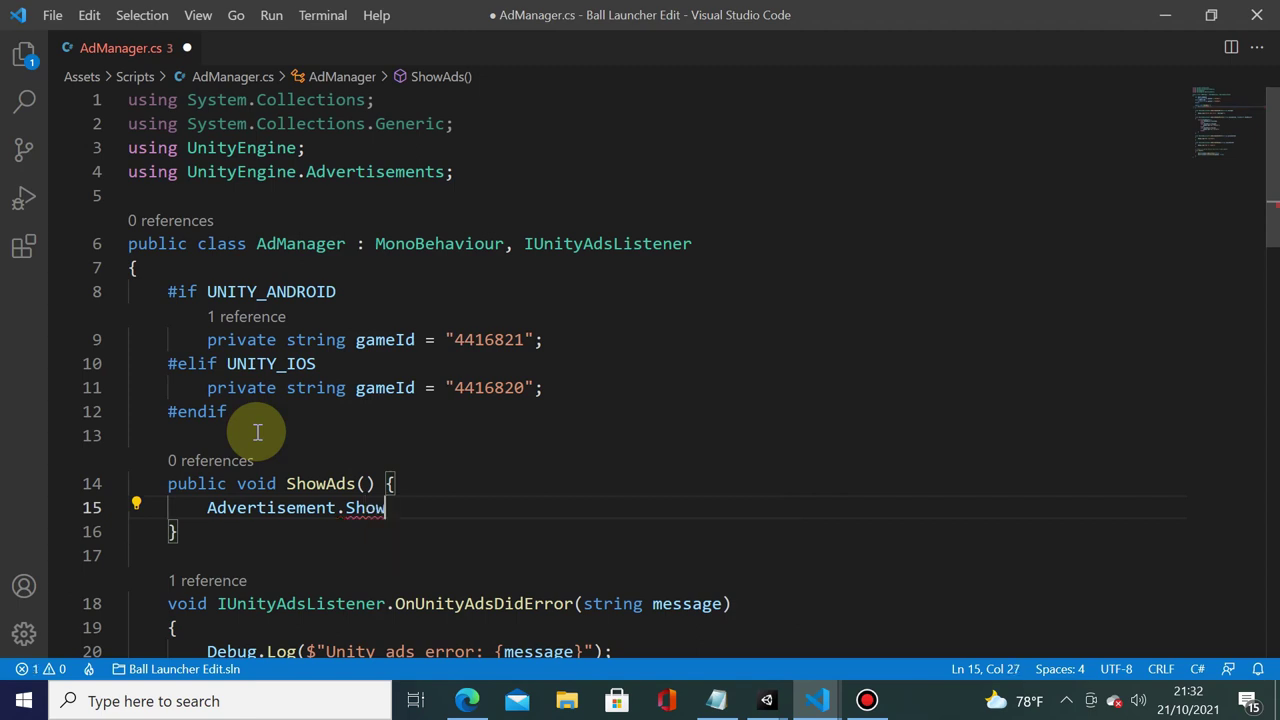
pyautogui.write('()')
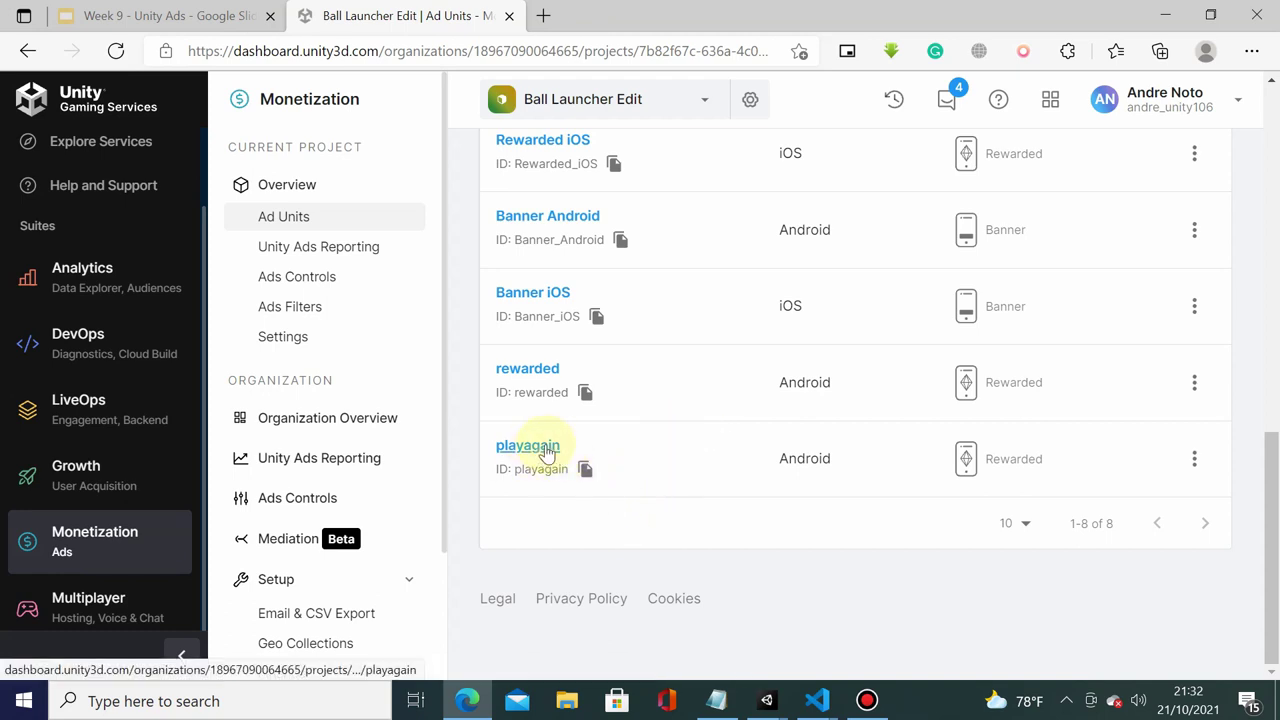
# Copy the playagain ad unit ID from the Dashboard and return to AdManager.cs
pyautogui.click(589, 470)
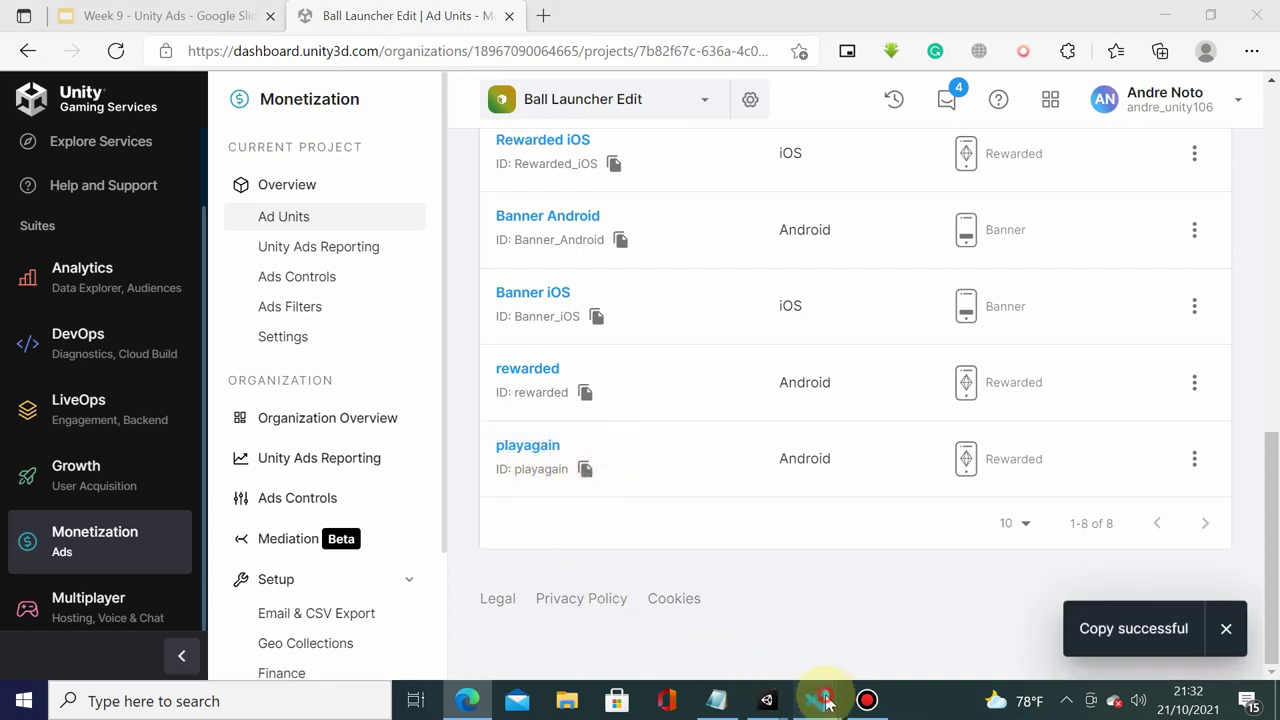
pyautogui.moveTo(820, 688)
pyautogui.click(931, 605)
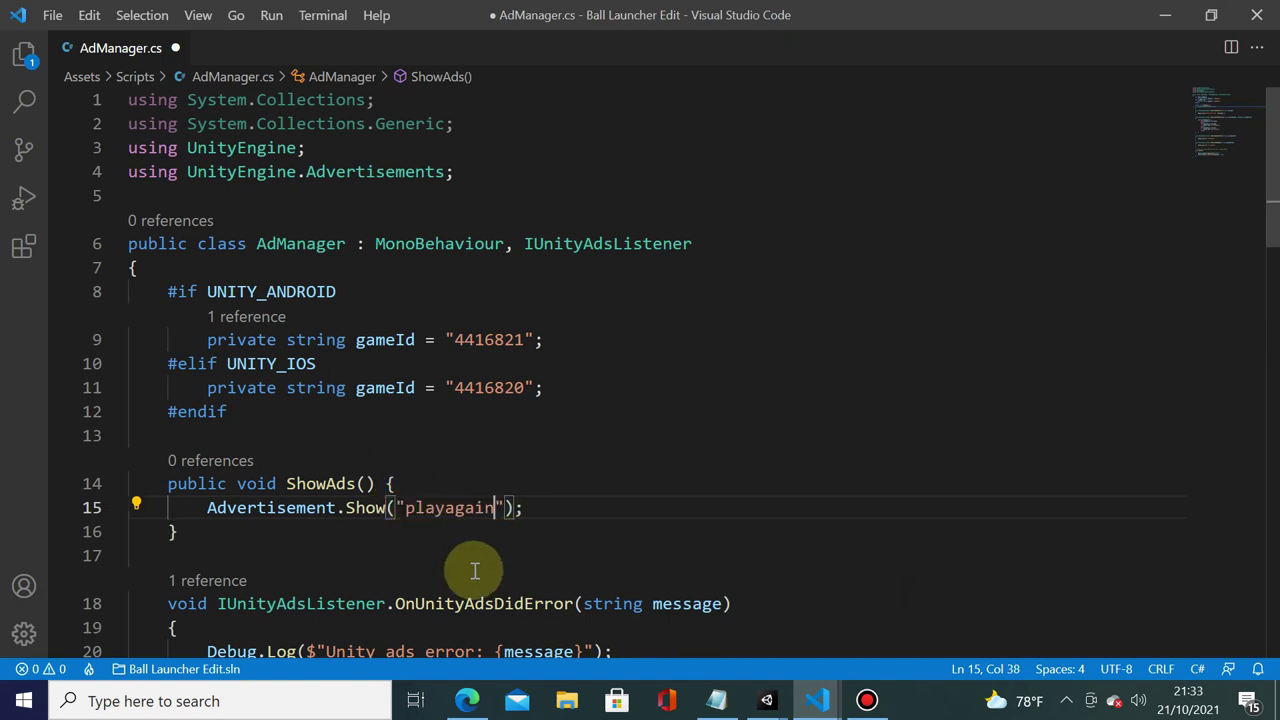
# Save AdManager.cs, then open an empty line under case ShowResult.Finished in OnUnityAdsDidFinish
pyautogui.click(494, 410)
pyautogui.hotkey('ctrl', 's')
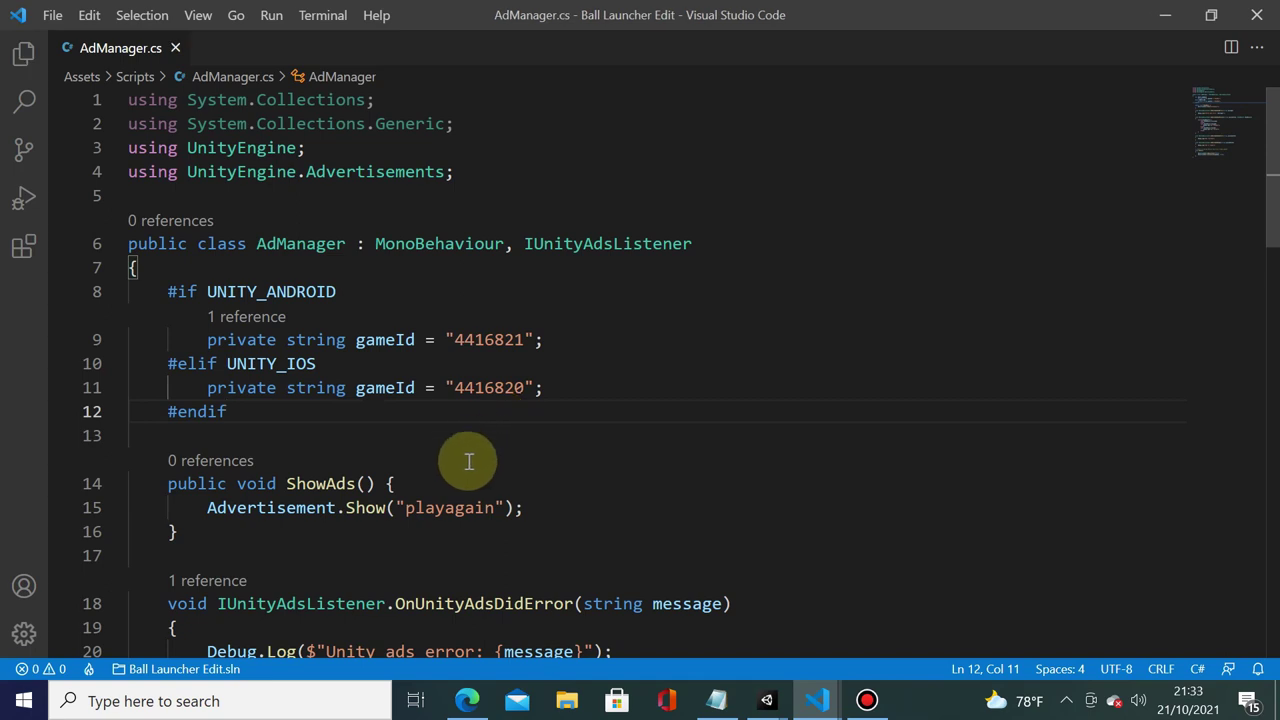
pyautogui.scroll(-1, 450, 465)
pyautogui.scroll(-1, 280, 420)
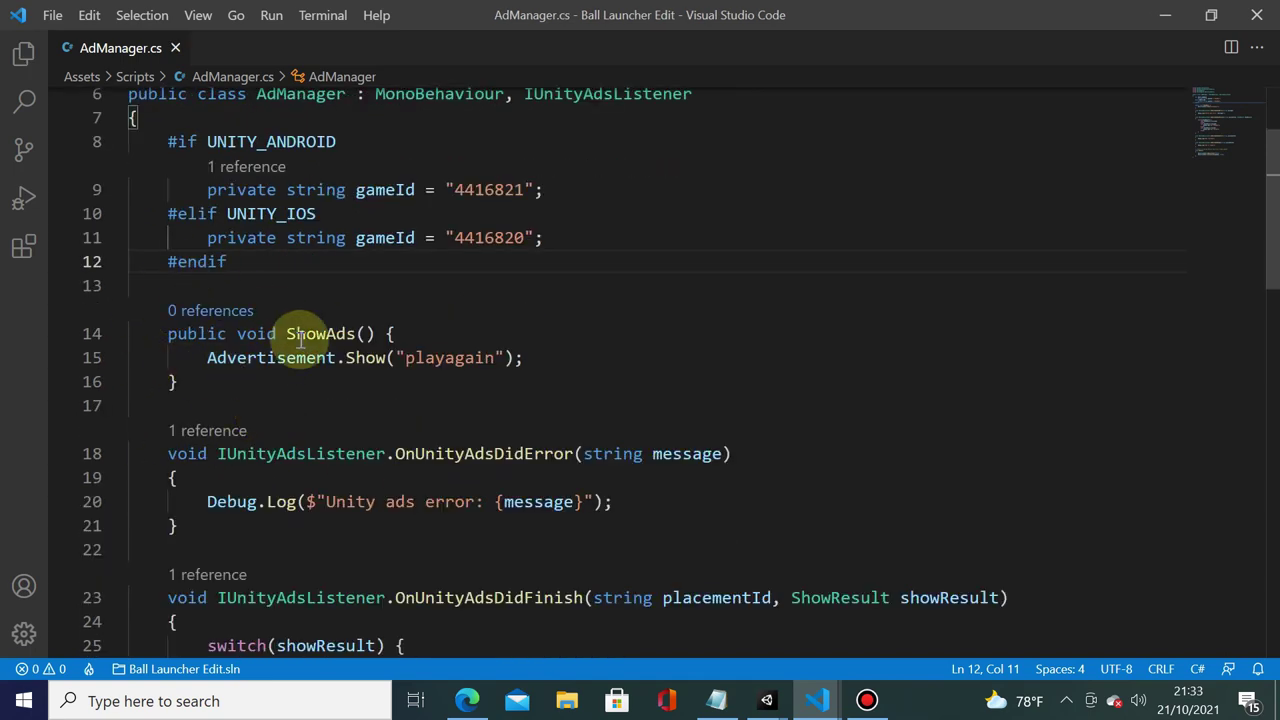
pyautogui.scroll(-1, 651, 380)
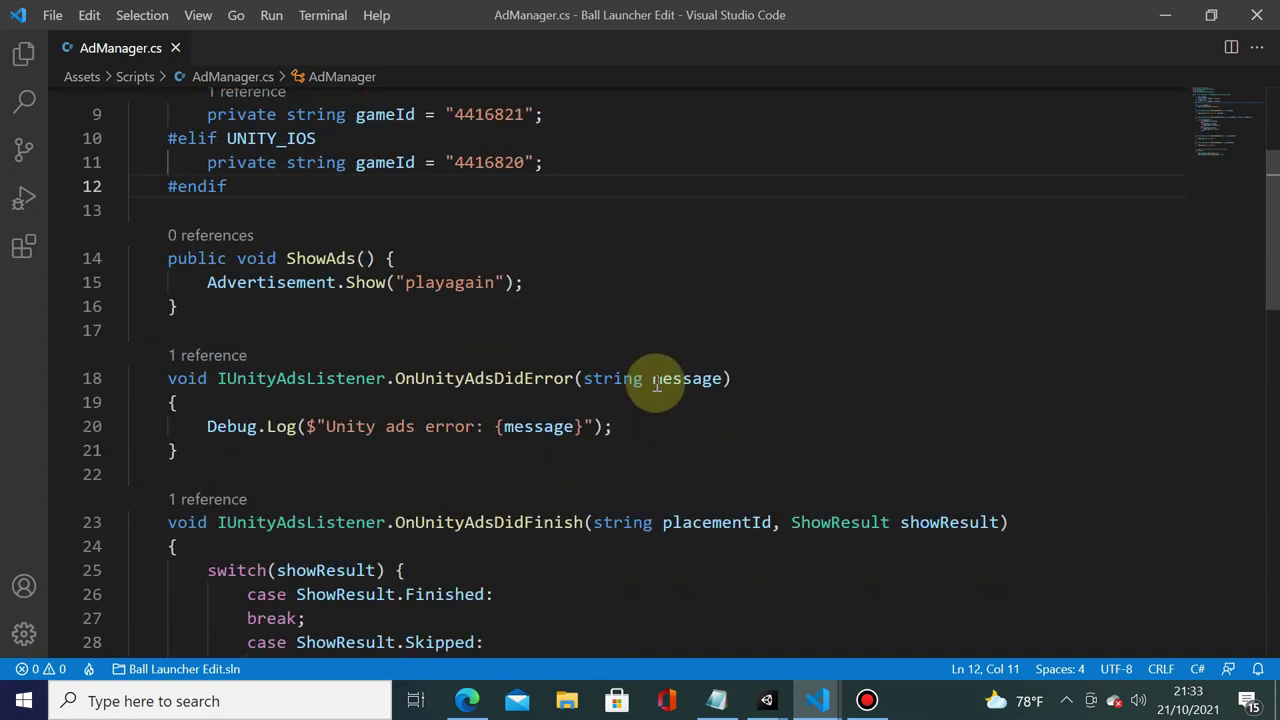
pyautogui.scroll(-2, 486, 414)
pyautogui.scroll(-1, 320, 434)
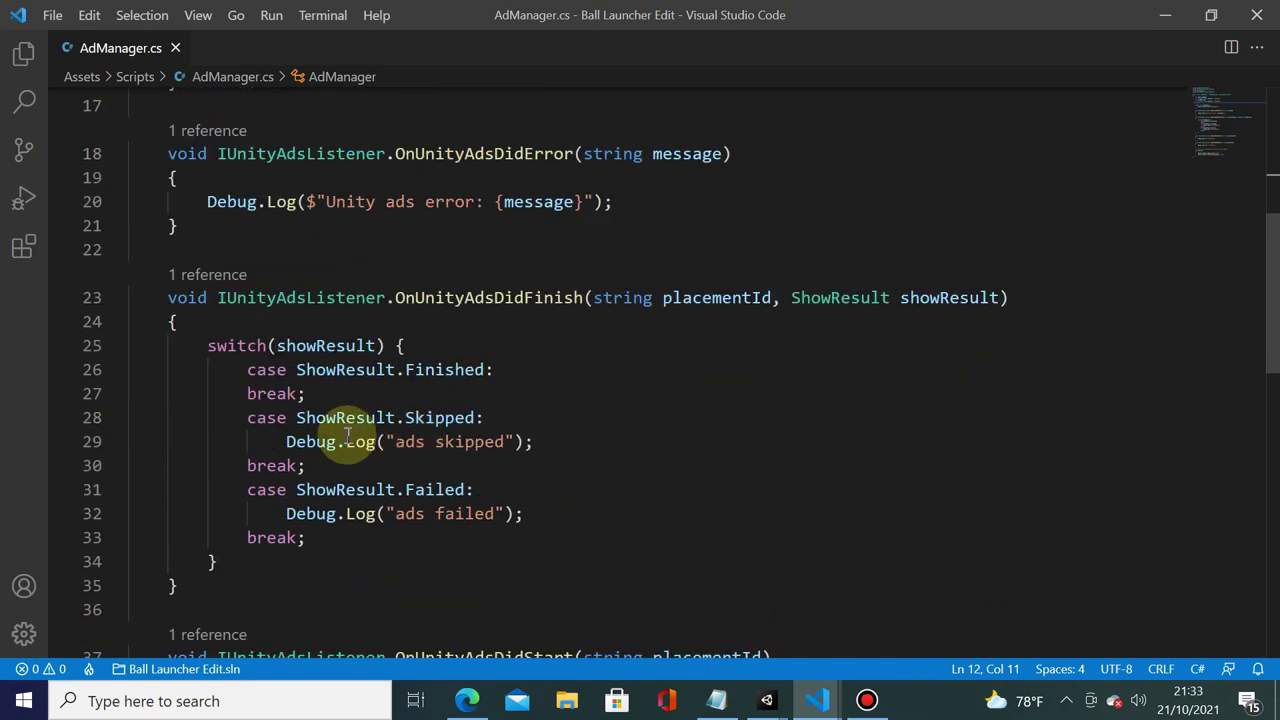
pyautogui.click(247, 394)
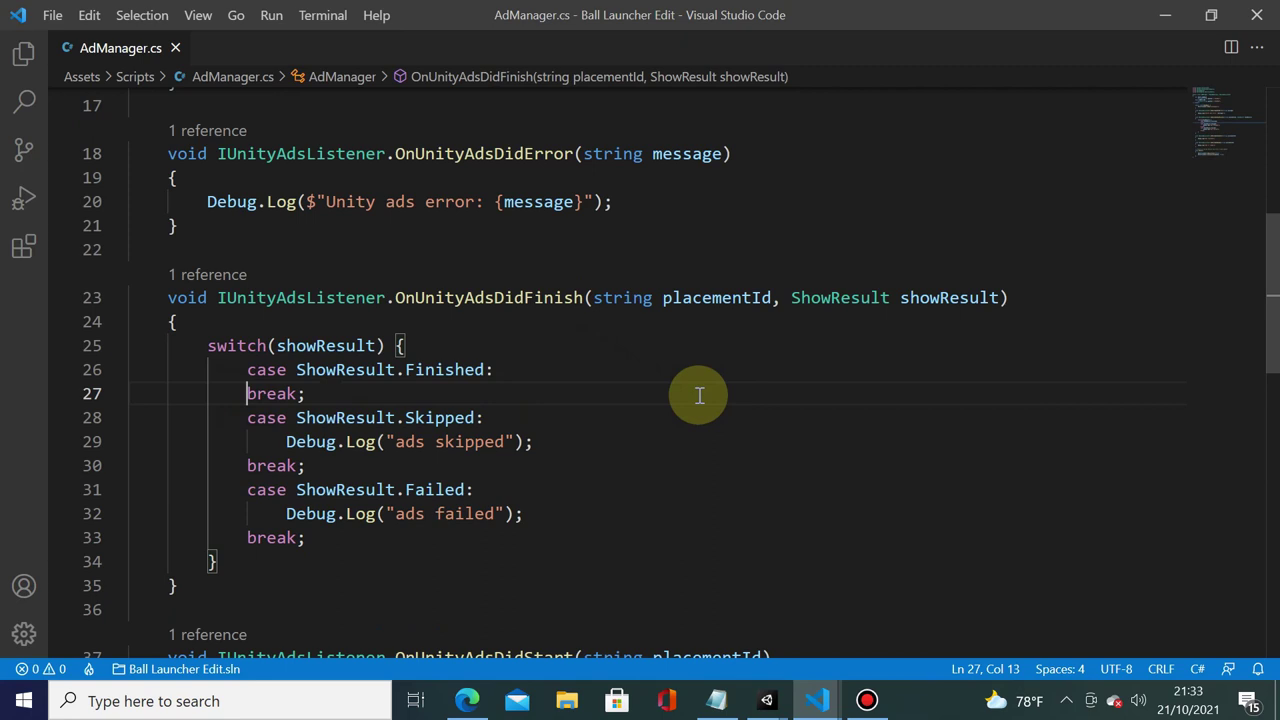
pyautogui.press('Return')
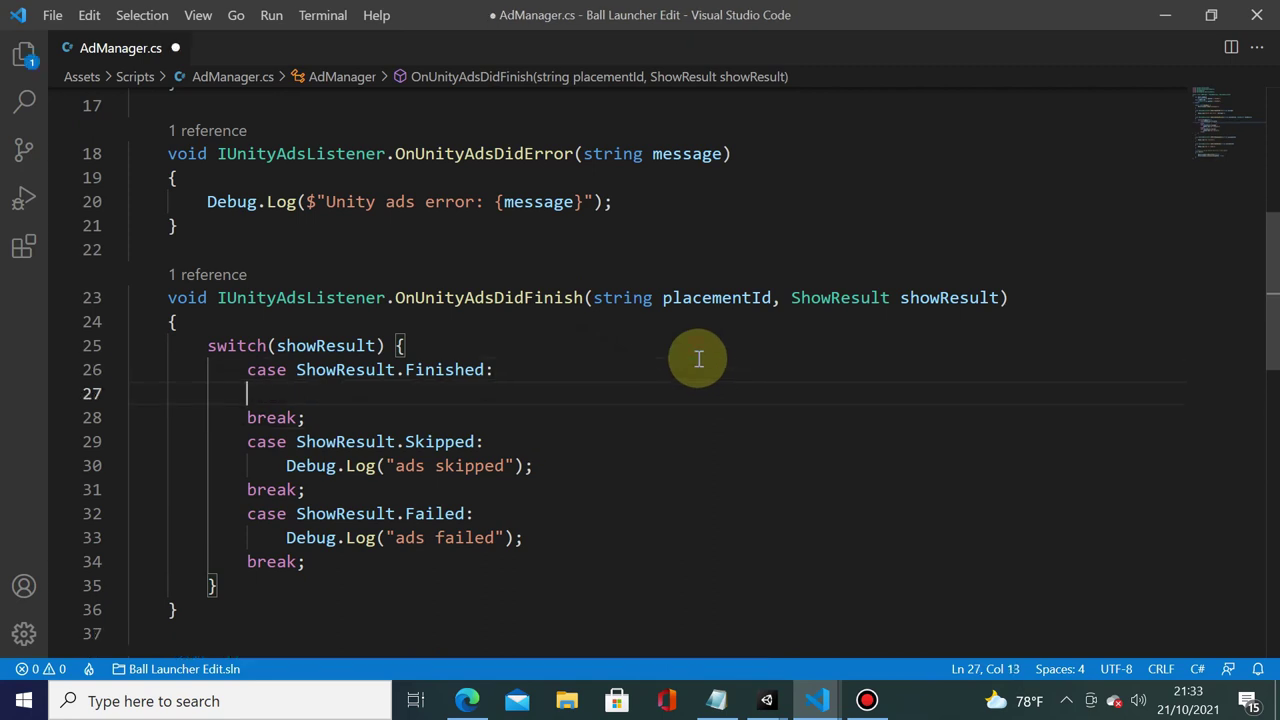
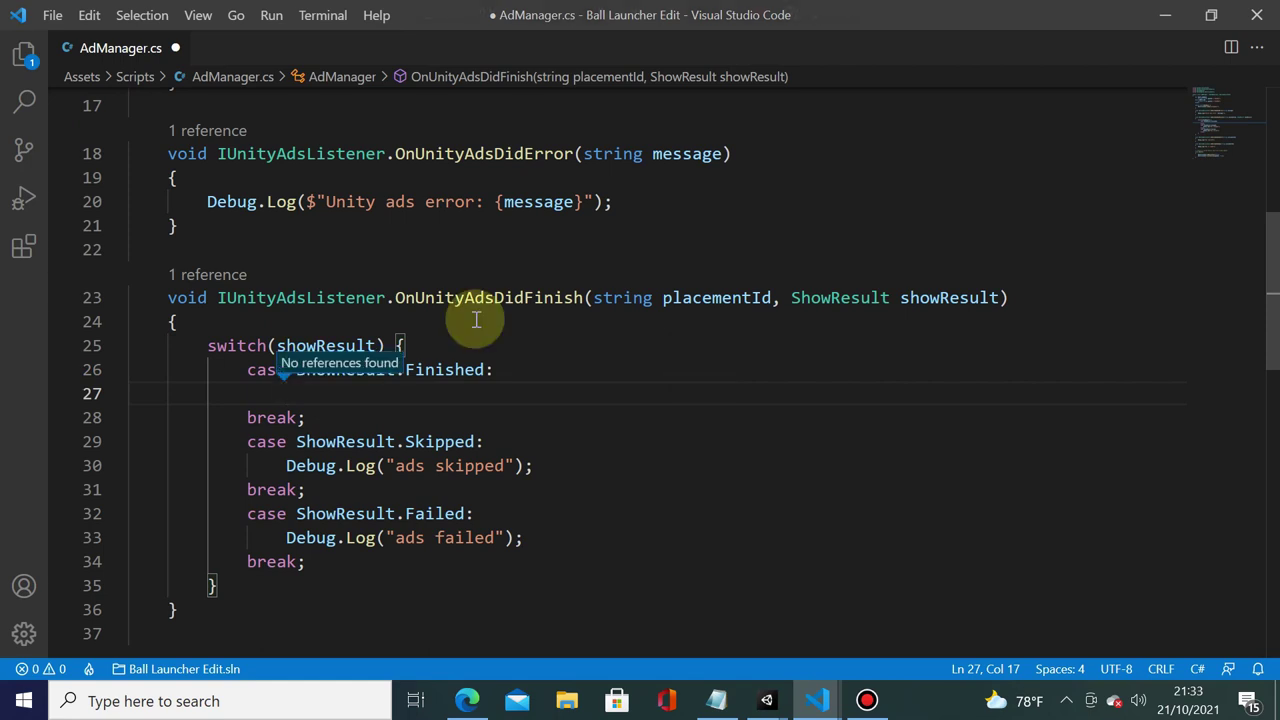
# Type SceneManager and accept the fix importing UnityEngine.SceneManagement
pyautogui.write('Scene')
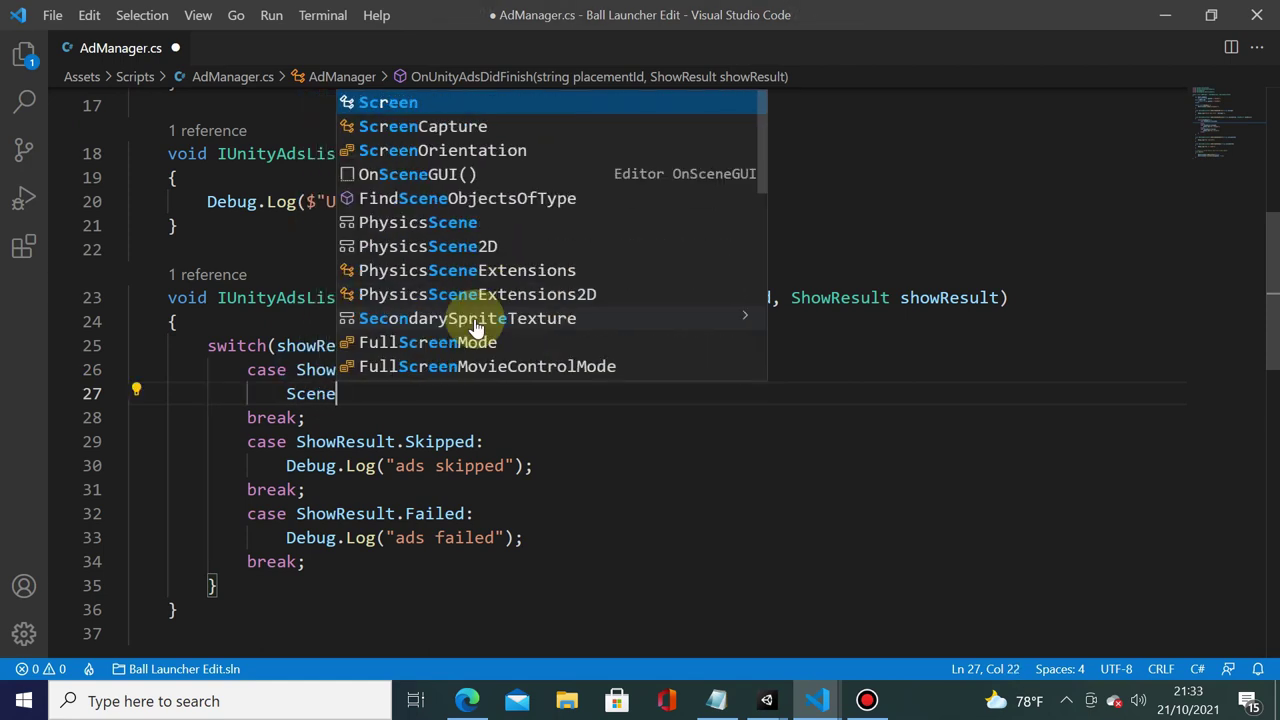
pyautogui.write('Manager')
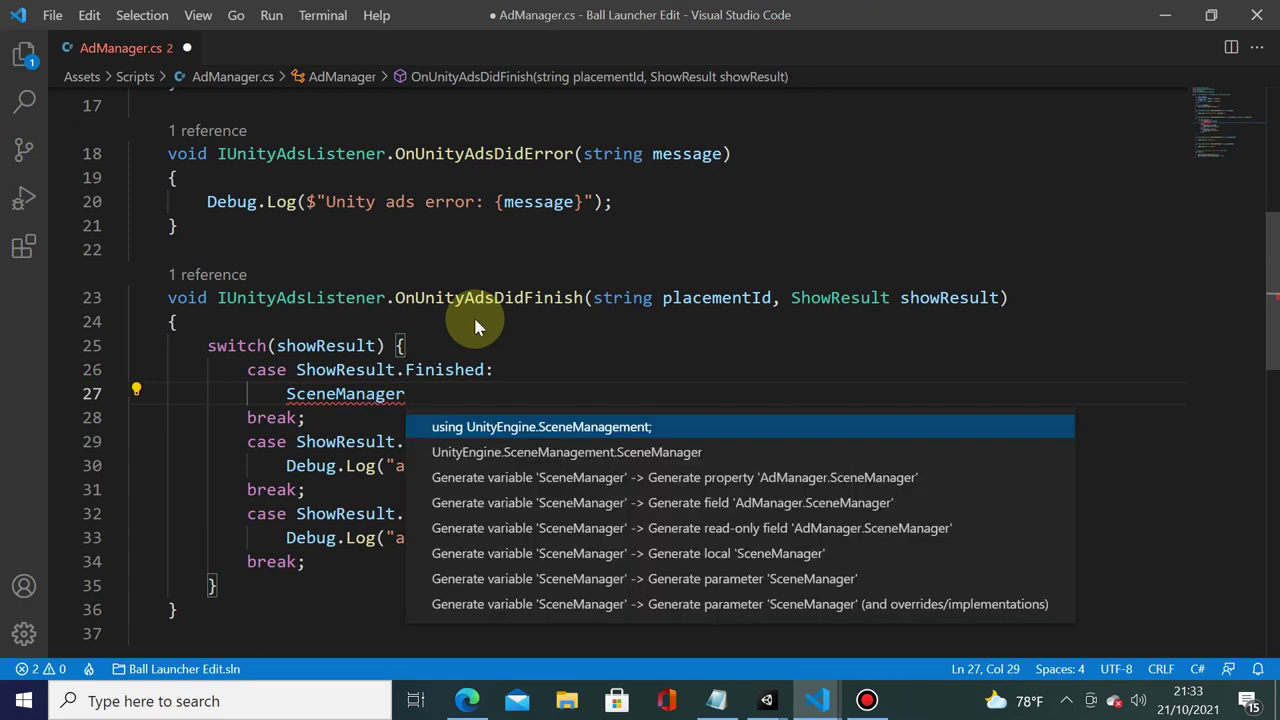
pyautogui.press('Return')
pyautogui.scroll(2, 471, 329)
pyautogui.scroll(2, 314, 163)
pyautogui.scroll(2, 270, 170)
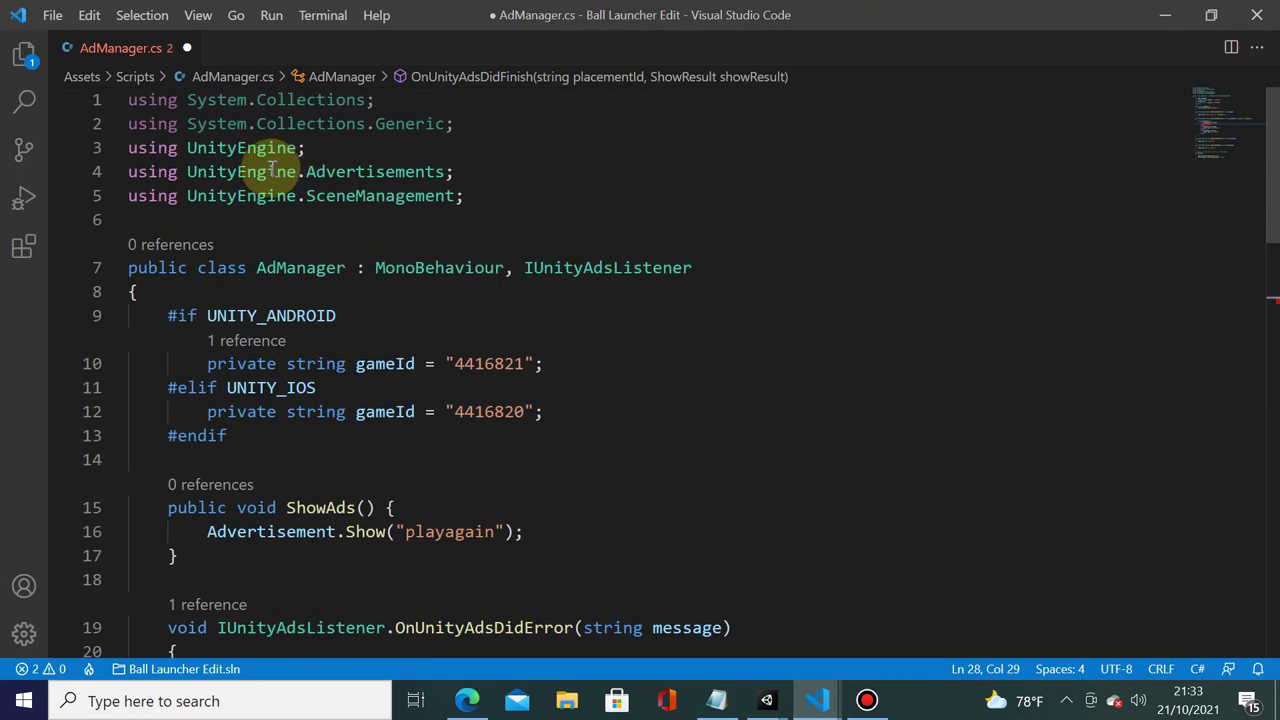
pyautogui.scroll(-4, 409, 286)
pyautogui.scroll(-3, 457, 323)
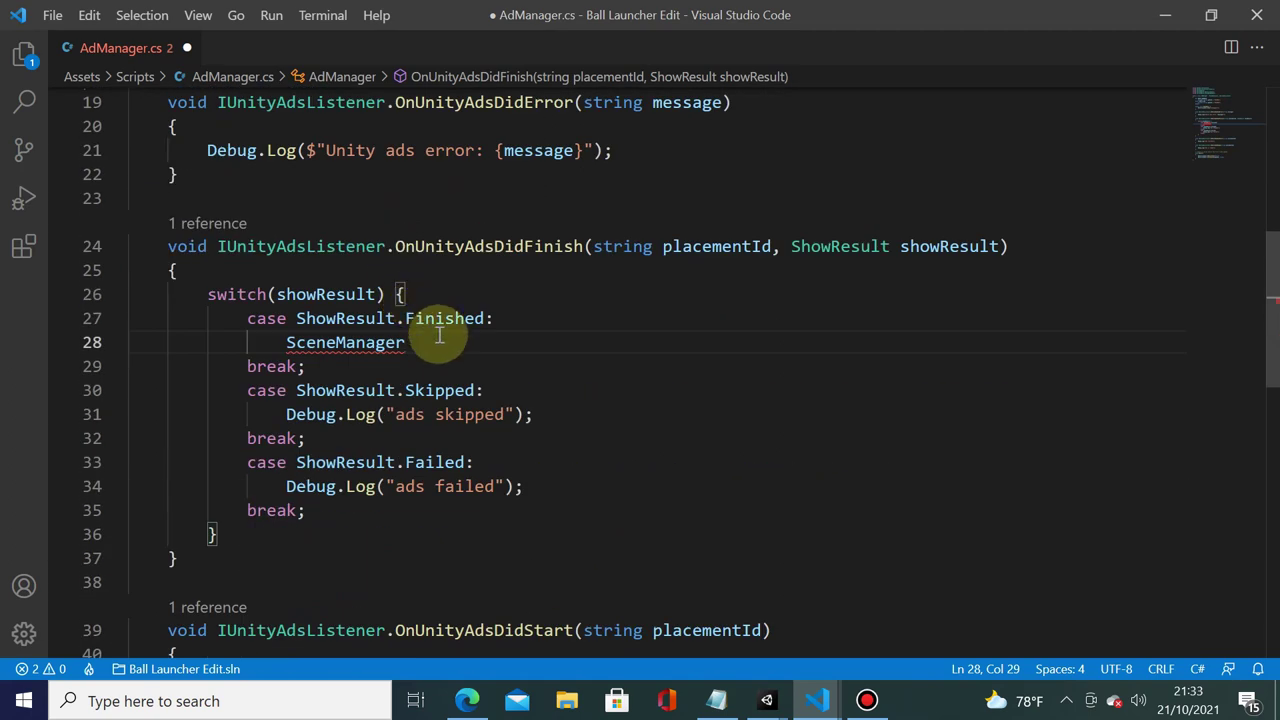
# Complete the Finished case with SceneManager.LoadScene("SampleScene"); and save AdManager.cs
pyautogui.write('.Loa')
pyautogui.press('Tab')
pyautogui.write('(')
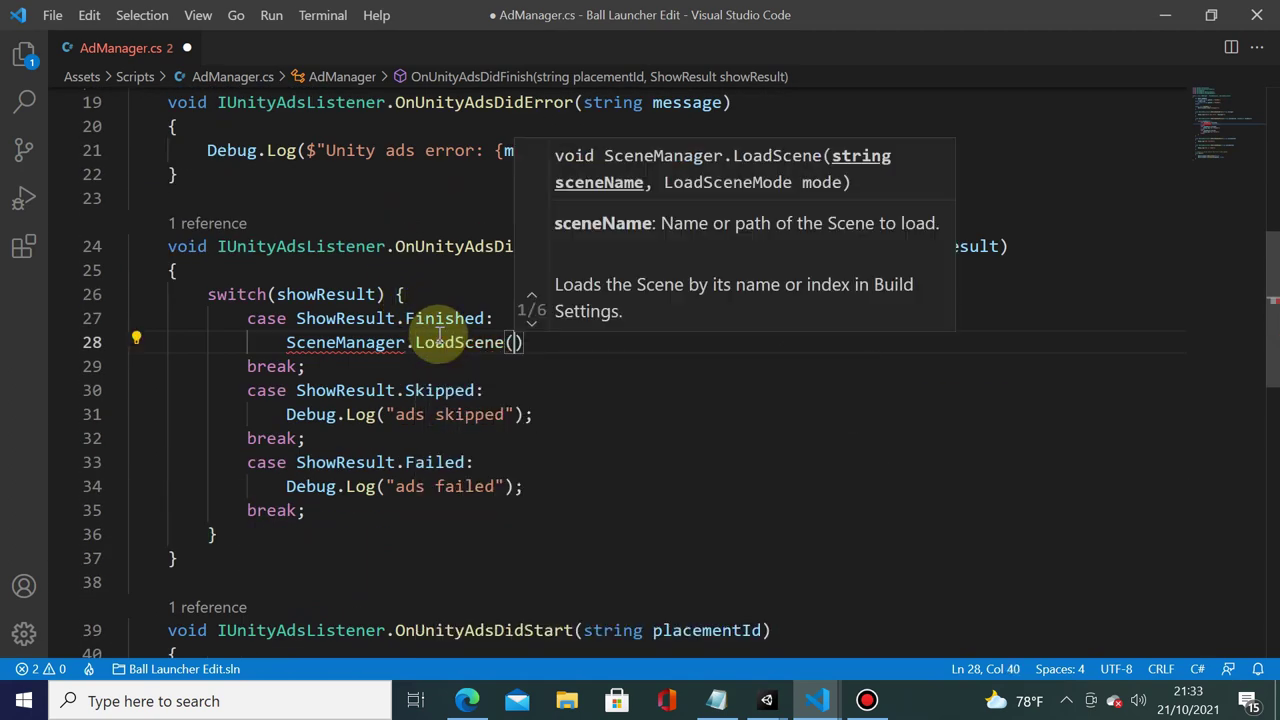
pyautogui.write('"Sampl')
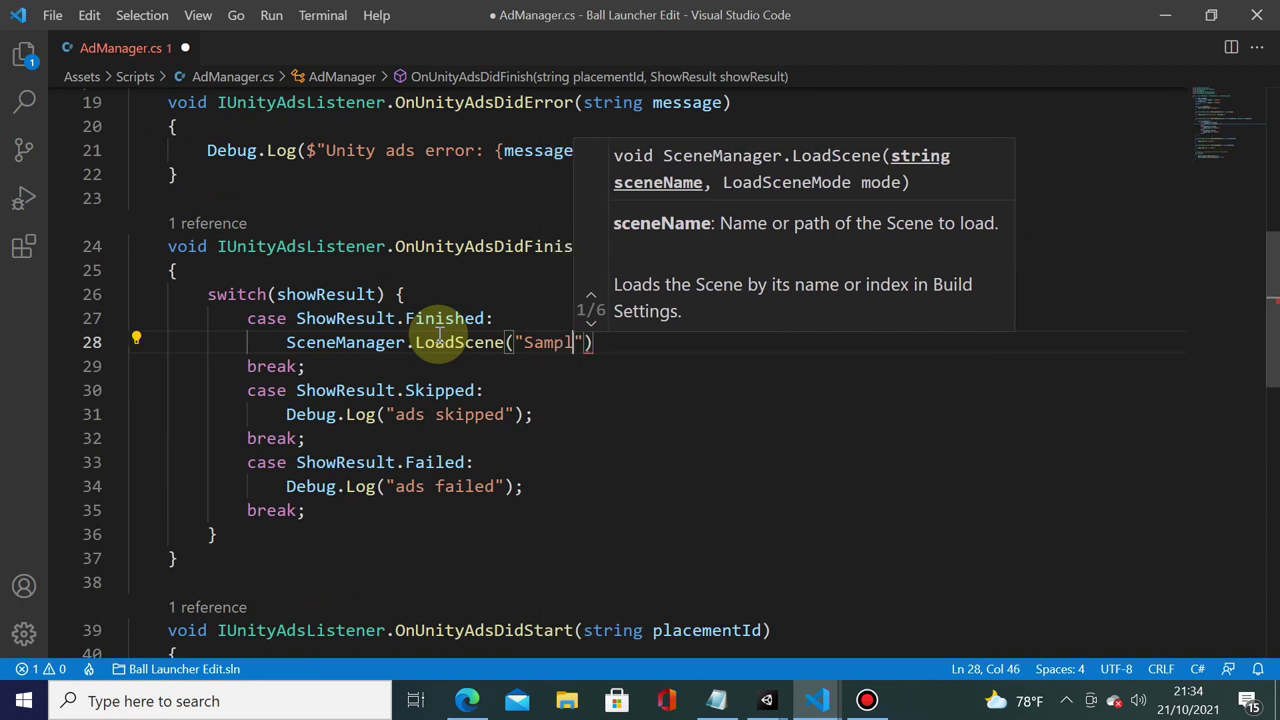
pyautogui.write('eScene");')
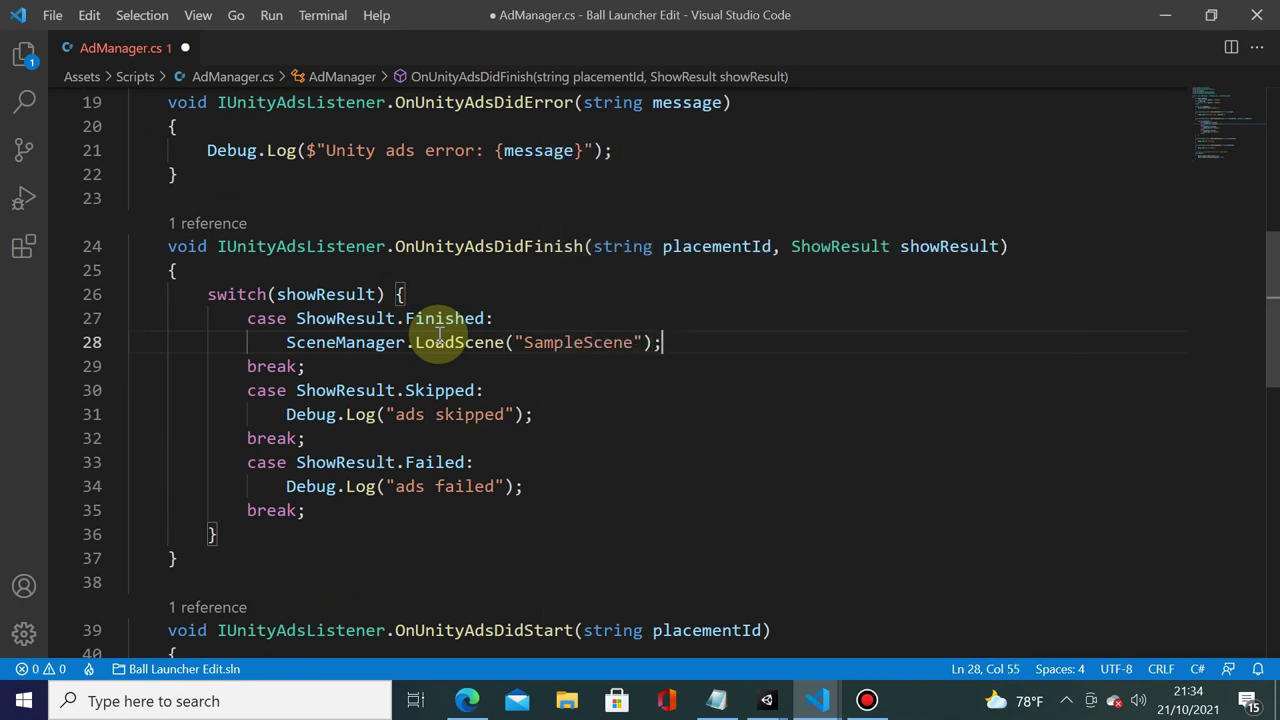
pyautogui.hotkey('ctrl', 's')
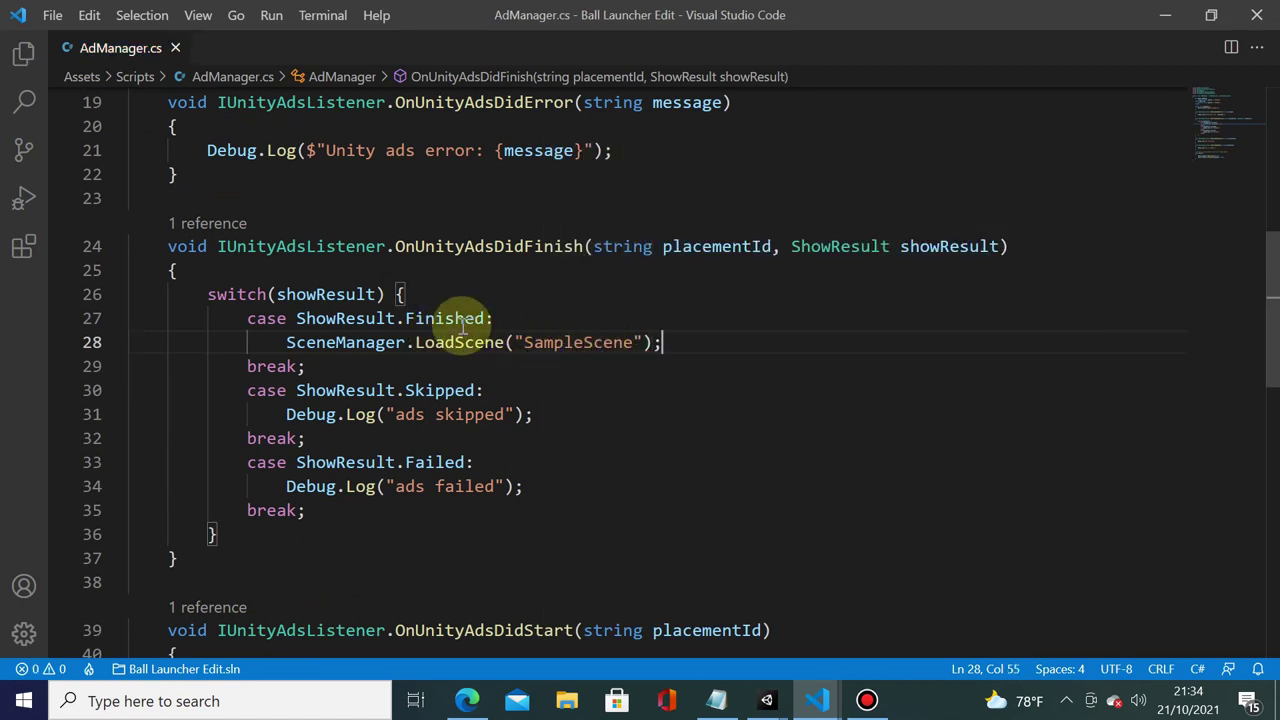
pyautogui.moveTo(266, 342); pyautogui.dragTo(713, 337)
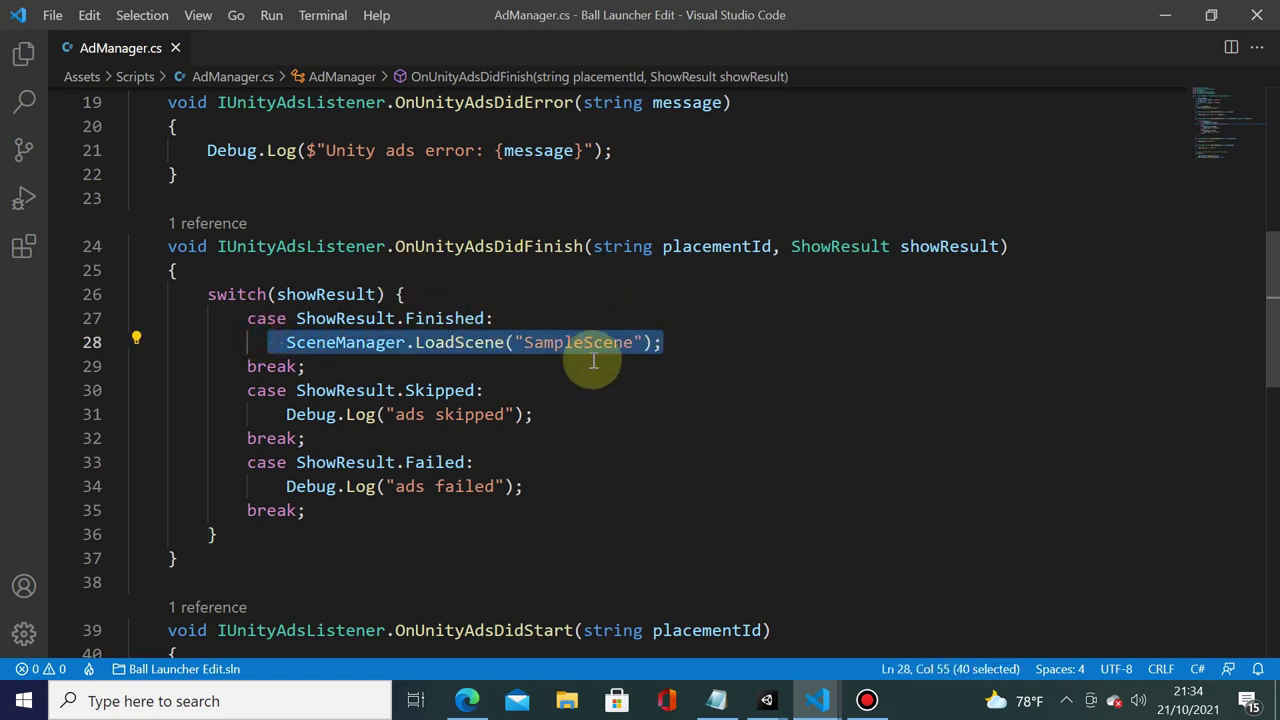
pyautogui.scroll(-4, 478, 322)
pyautogui.scroll(8, 476, 310)
pyautogui.scroll(1, 472, 300)
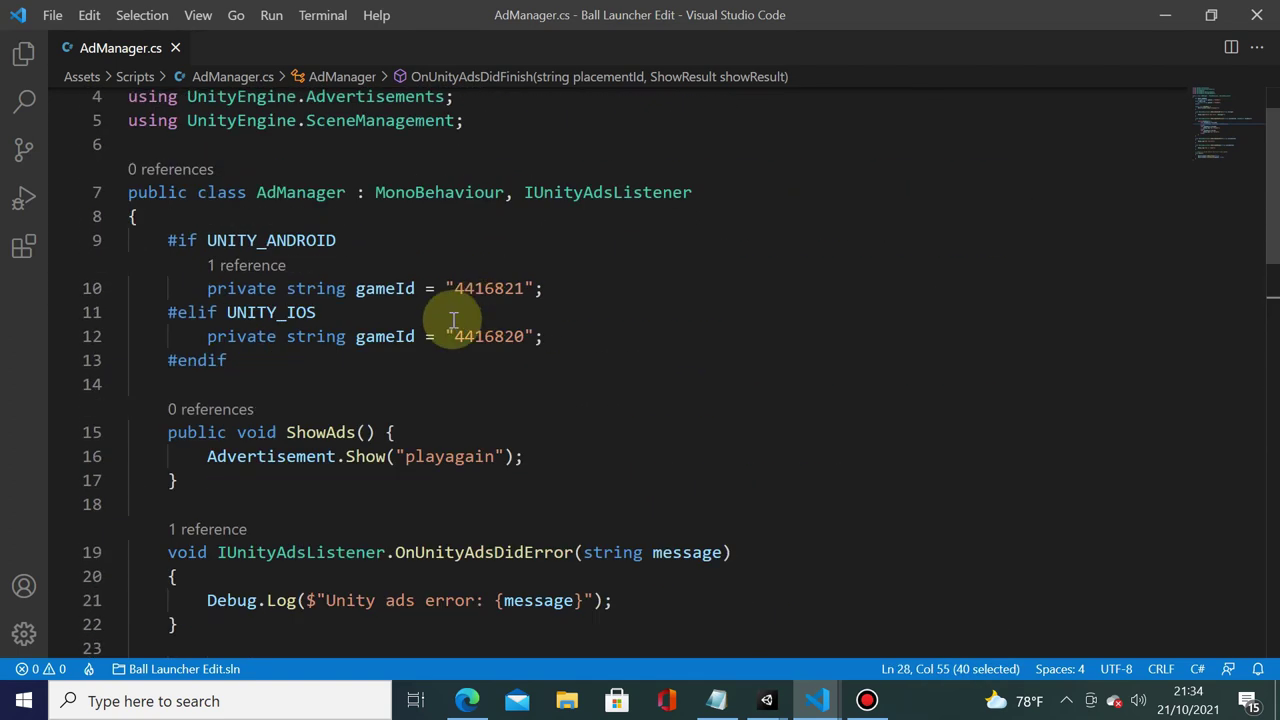
pyautogui.scroll(-3, 371, 329)
pyautogui.scroll(-3, 349, 437)
pyautogui.scroll(3, 337, 329)
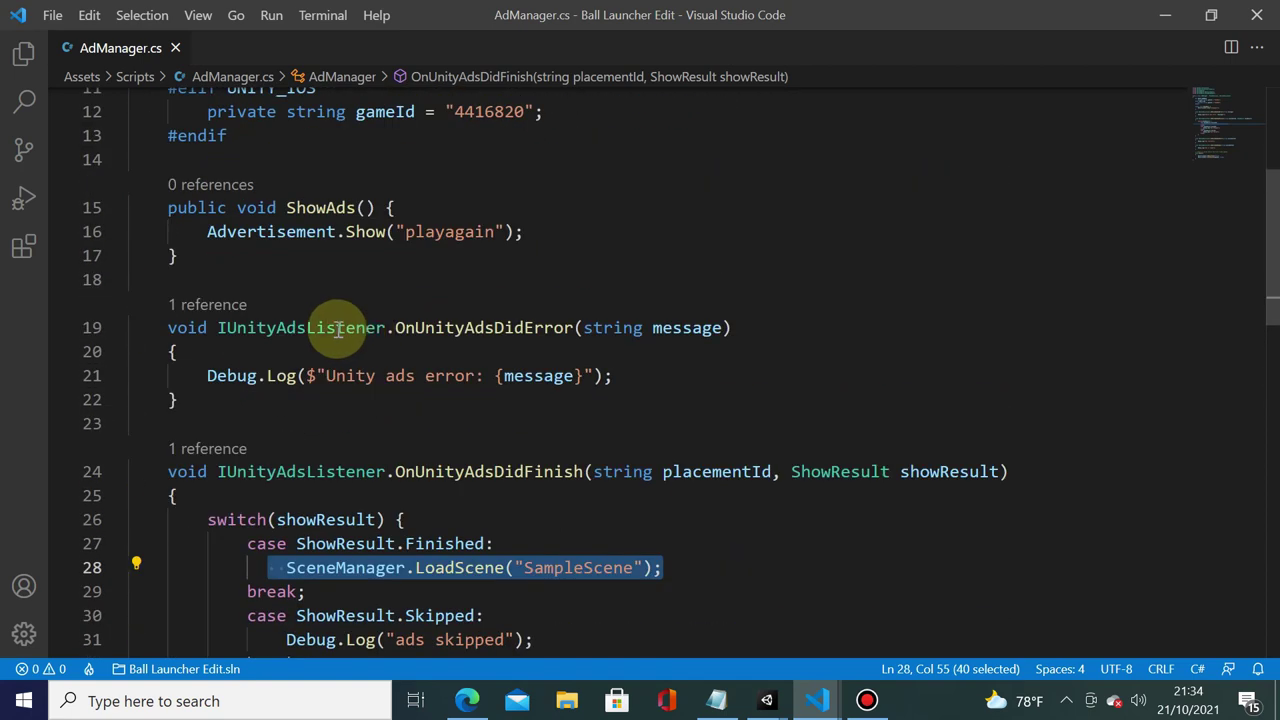
pyautogui.scroll(2, 293, 293)
pyautogui.scroll(-3, 391, 400)
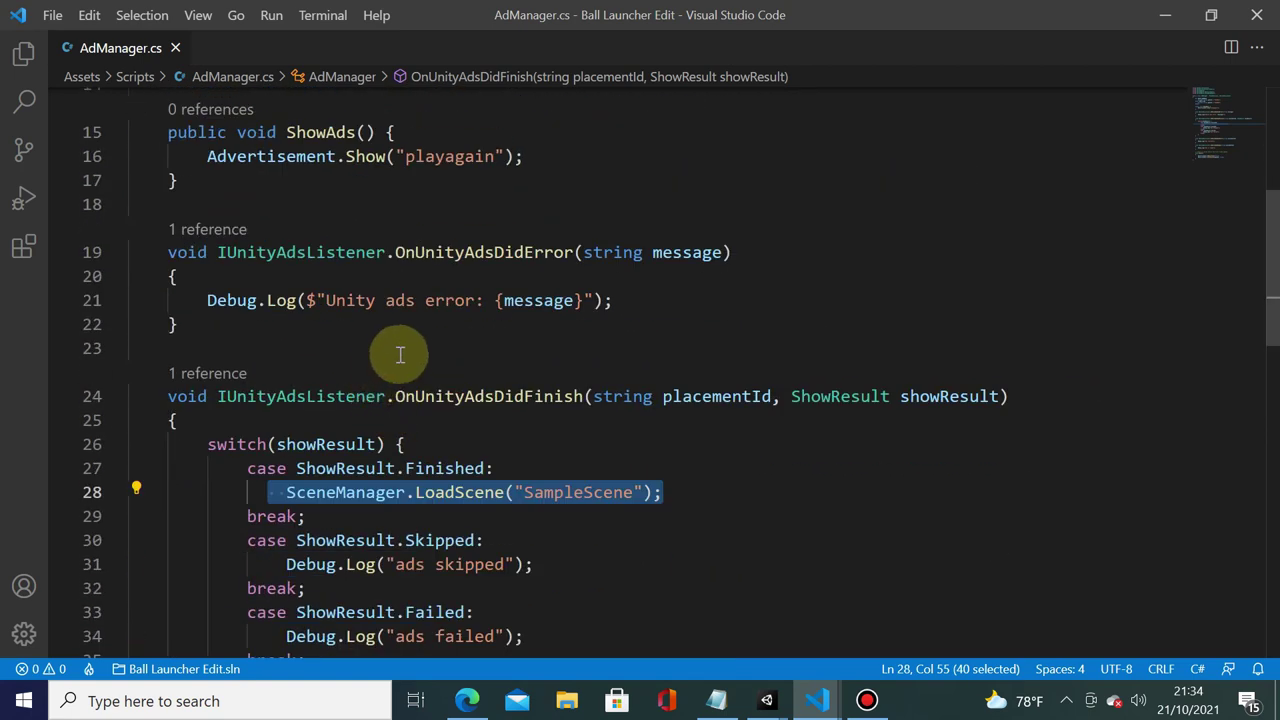
pyautogui.scroll(2, 400, 345)
pyautogui.scroll(3, 400, 341)
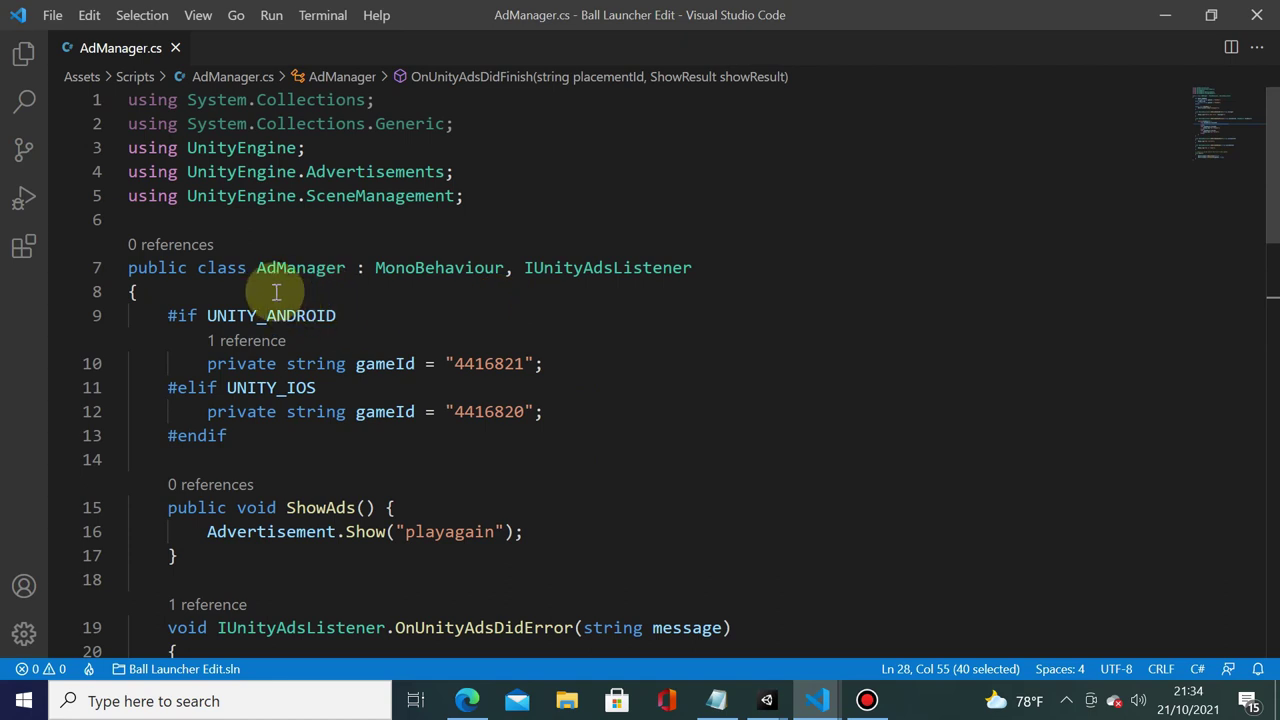
# Switch to the Ball Launcher Edit project in Unity and close Project Settings
pyautogui.click(766, 700)
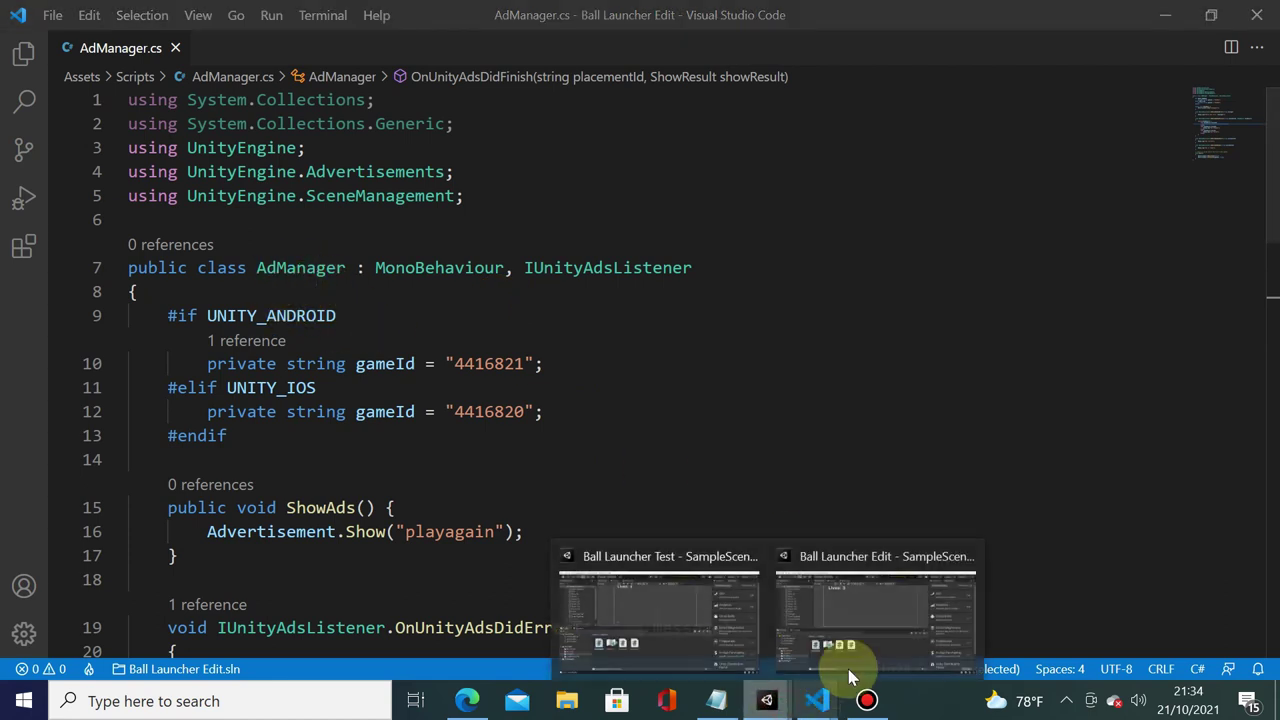
pyautogui.click(888, 626)
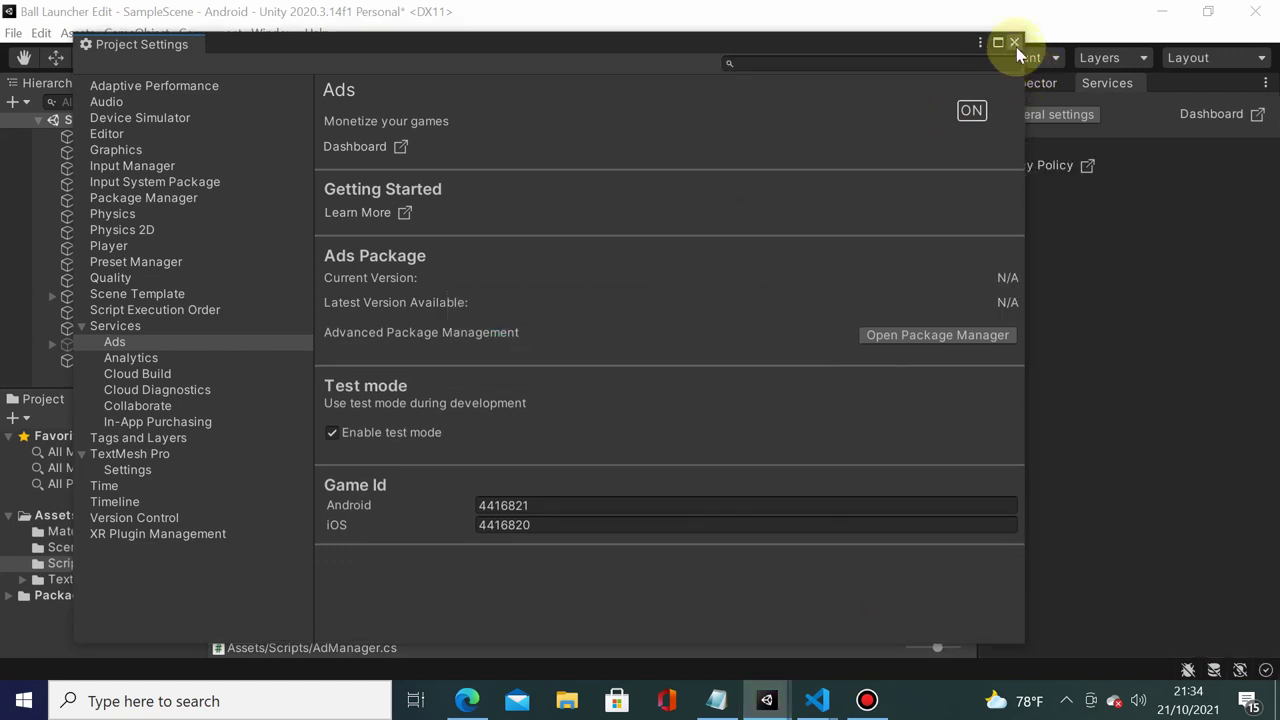
pyautogui.click(1014, 43)
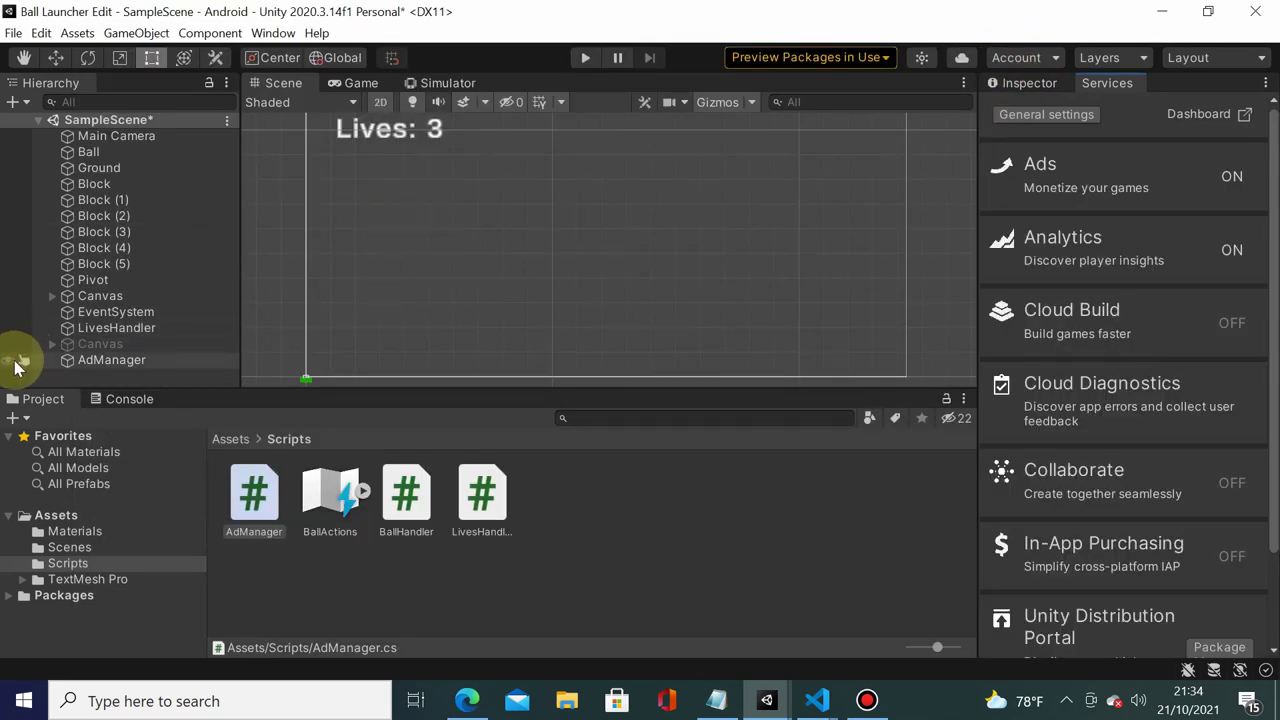
# Enable the greyed-out second Canvas to show the Run out of Lives dialog, then open LivesHandler
pyautogui.click(52, 344)
pyautogui.click(93, 345)
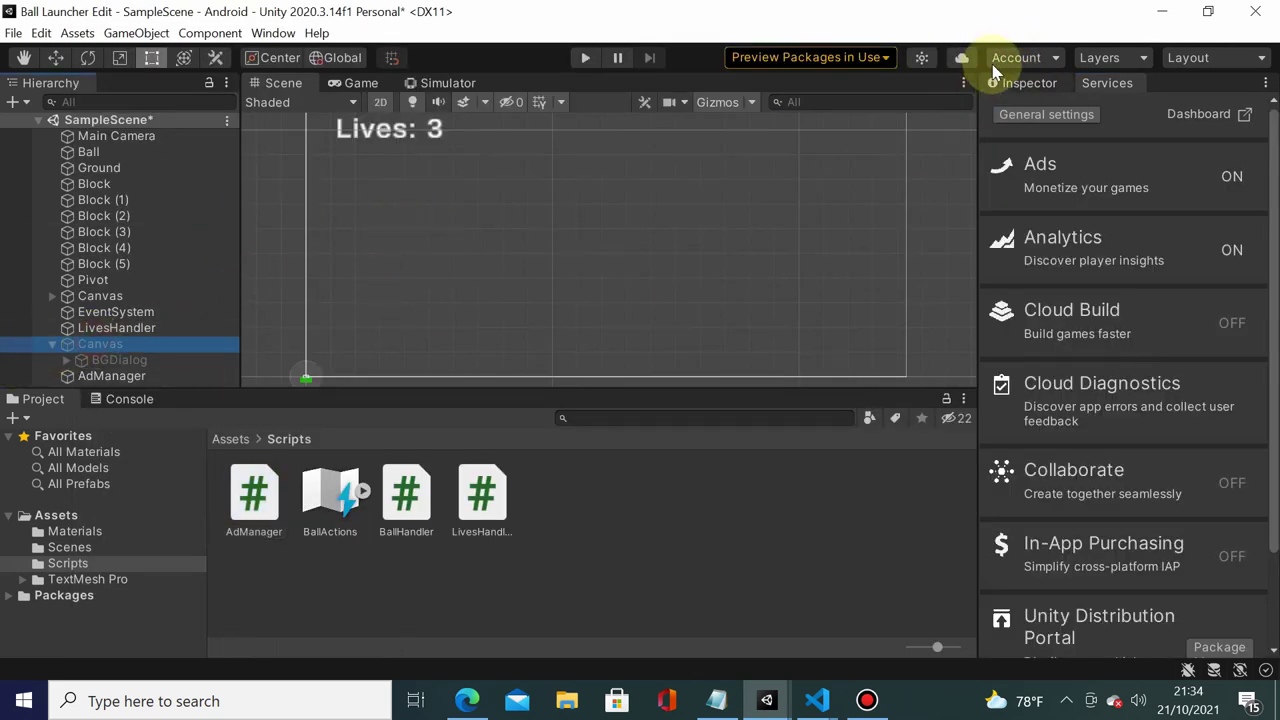
pyautogui.click(1025, 83)
pyautogui.click(1032, 111)
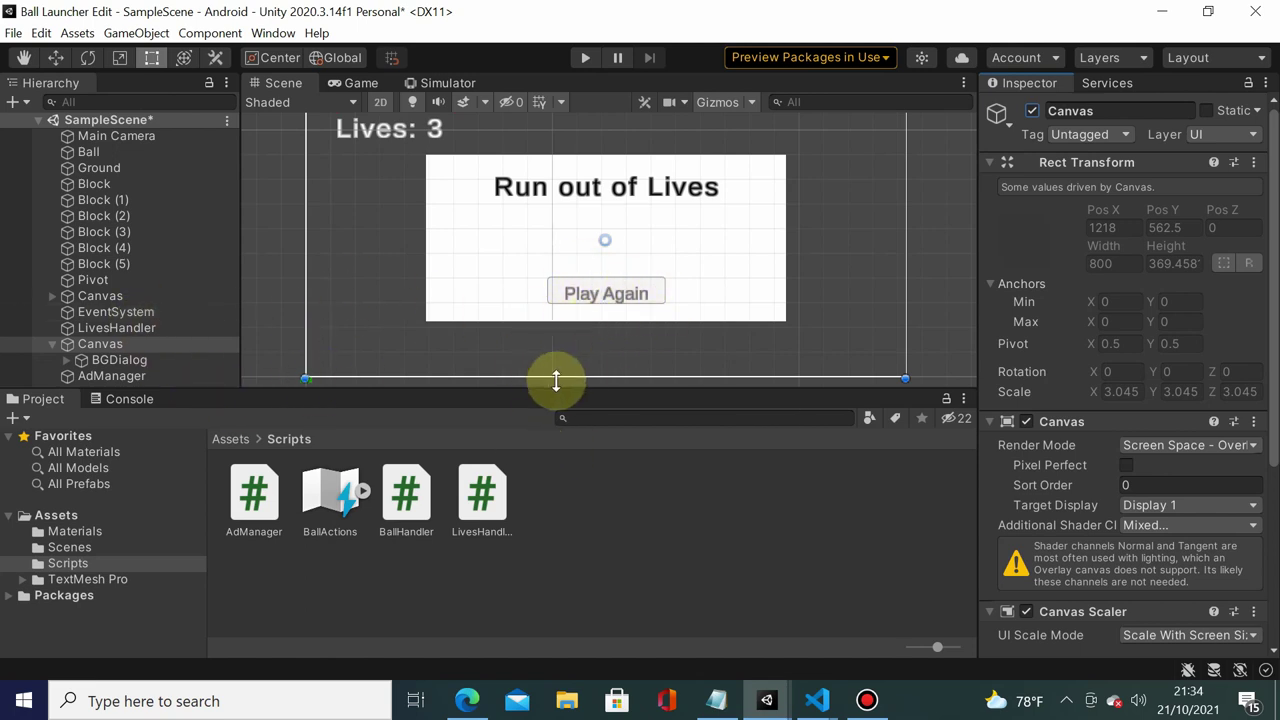
pyautogui.click(487, 503)
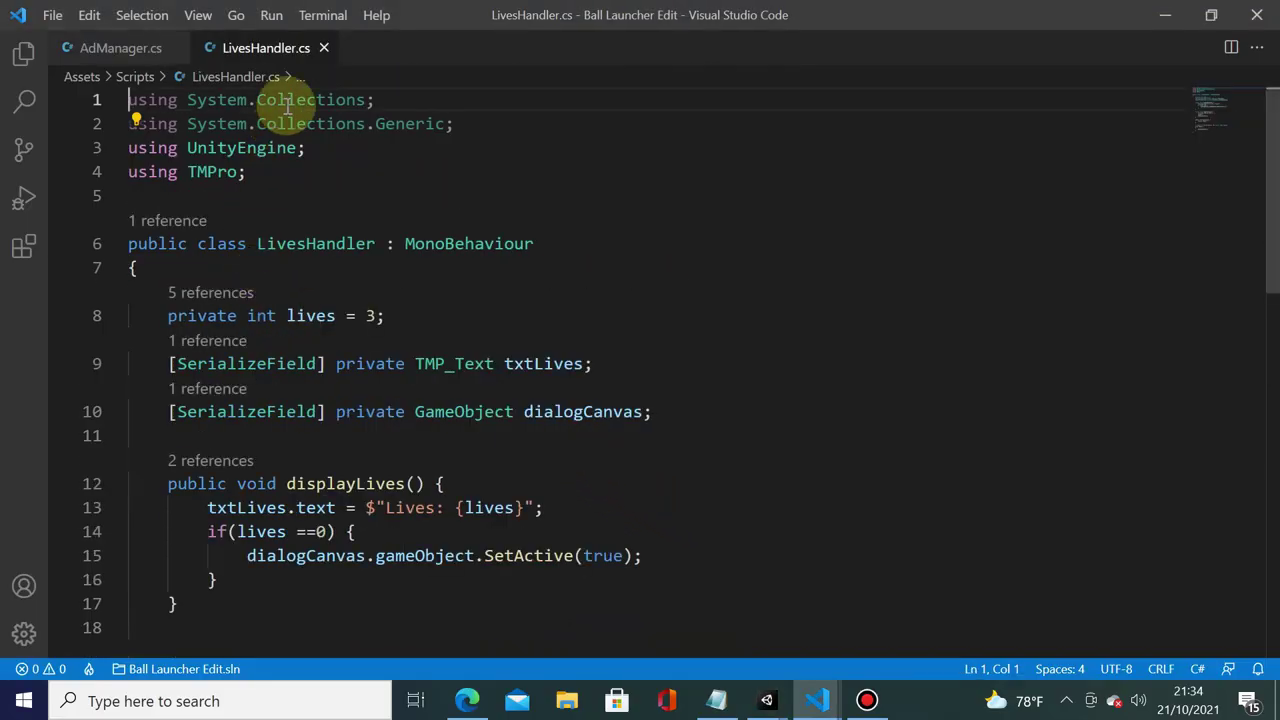
# Return to AdManager.cs at ShowAds, close LivesHandler.cs, and go back to the Unity project
pyautogui.click(118, 50)
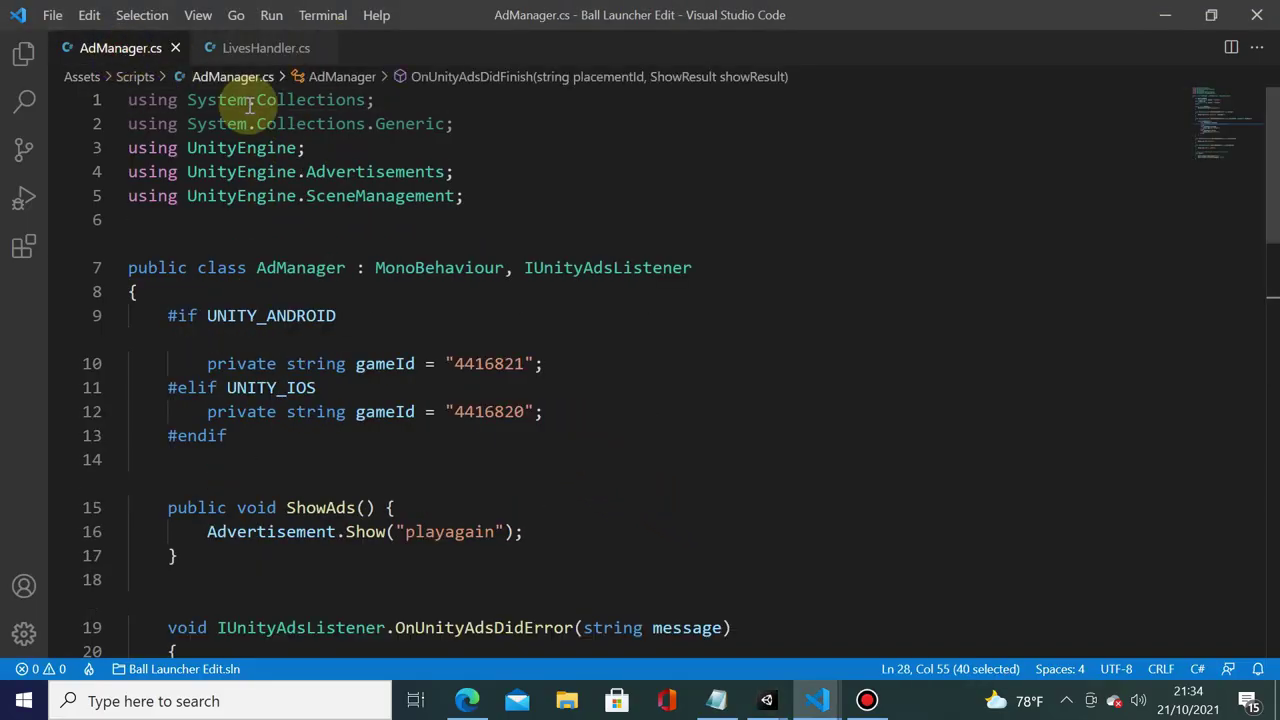
pyautogui.scroll(-1, 329, 443)
pyautogui.click(310, 432)
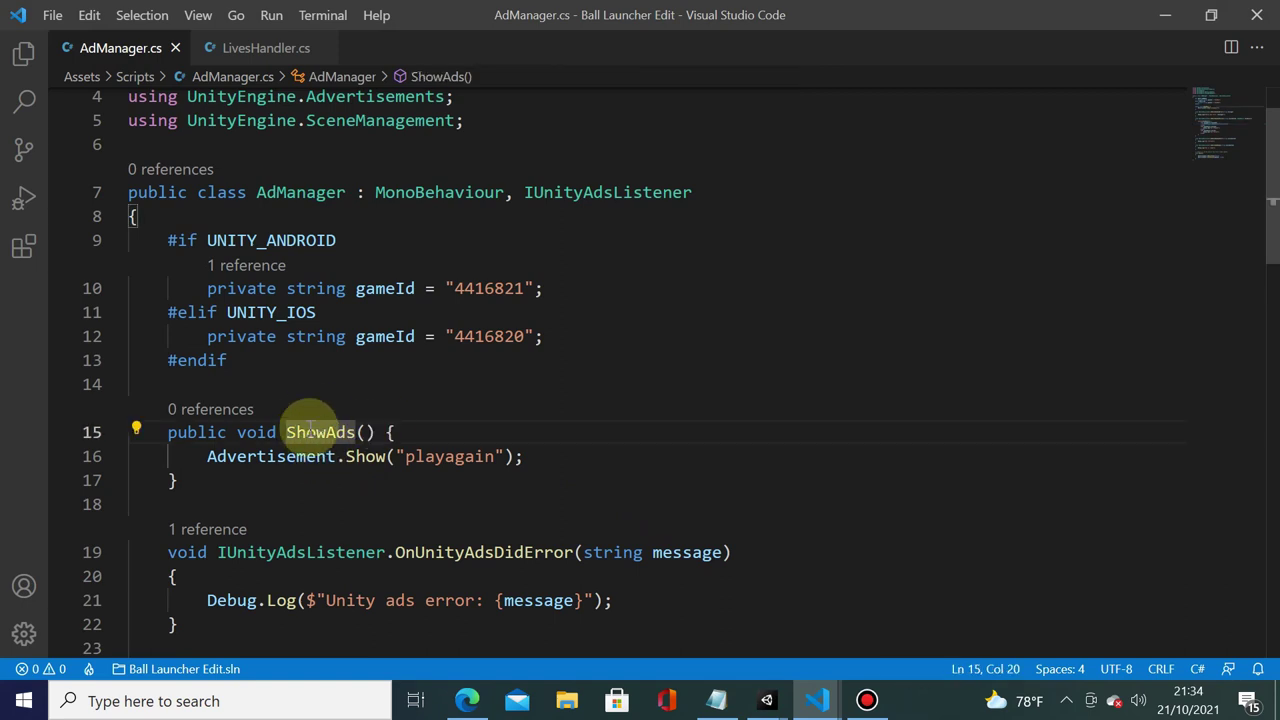
pyautogui.click(320, 48)
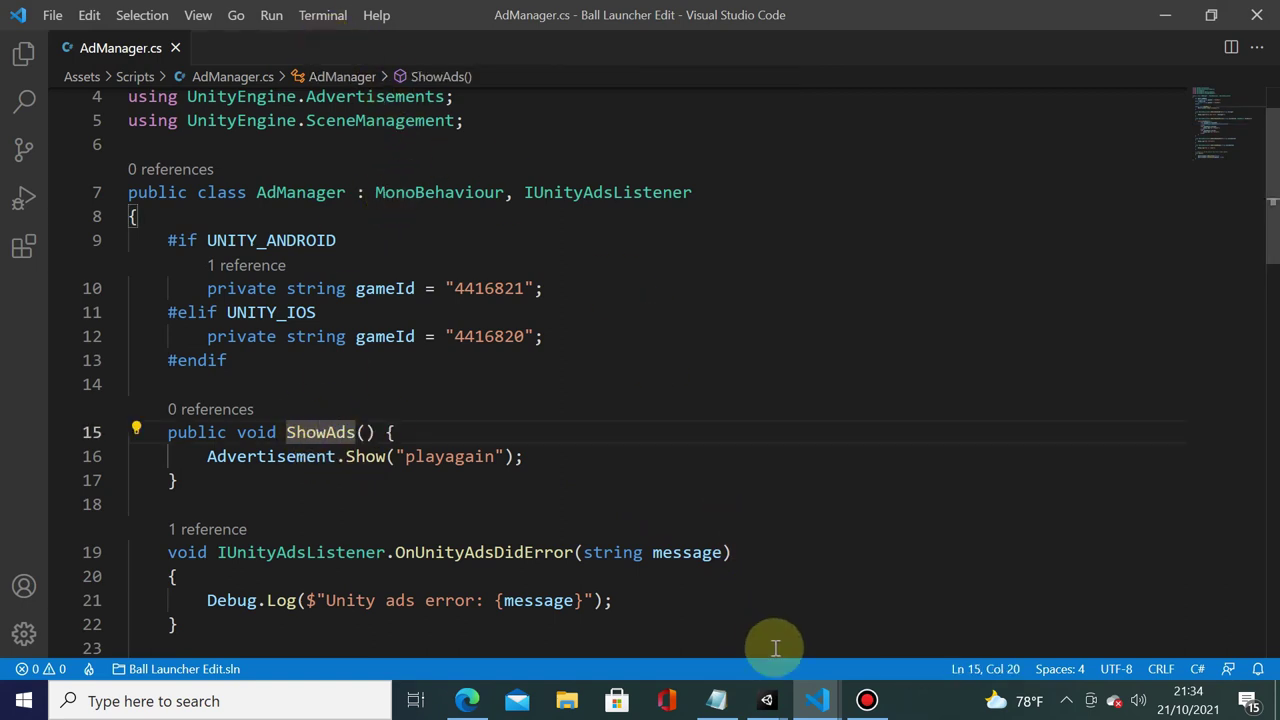
pyautogui.moveTo(768, 696)
pyautogui.click(866, 606)
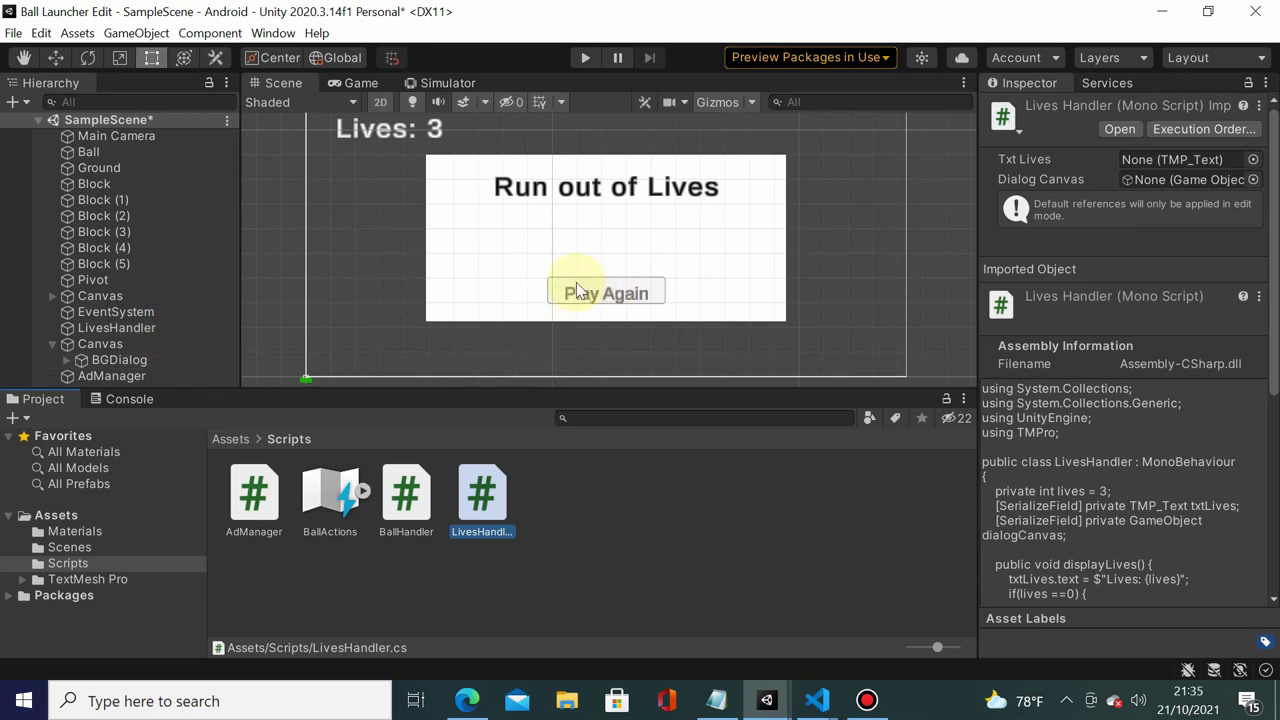
# Expand BGDialog and select the BtnPlayAgain button object
pyautogui.click(67, 360)
pyautogui.scroll(-1, 128, 366)
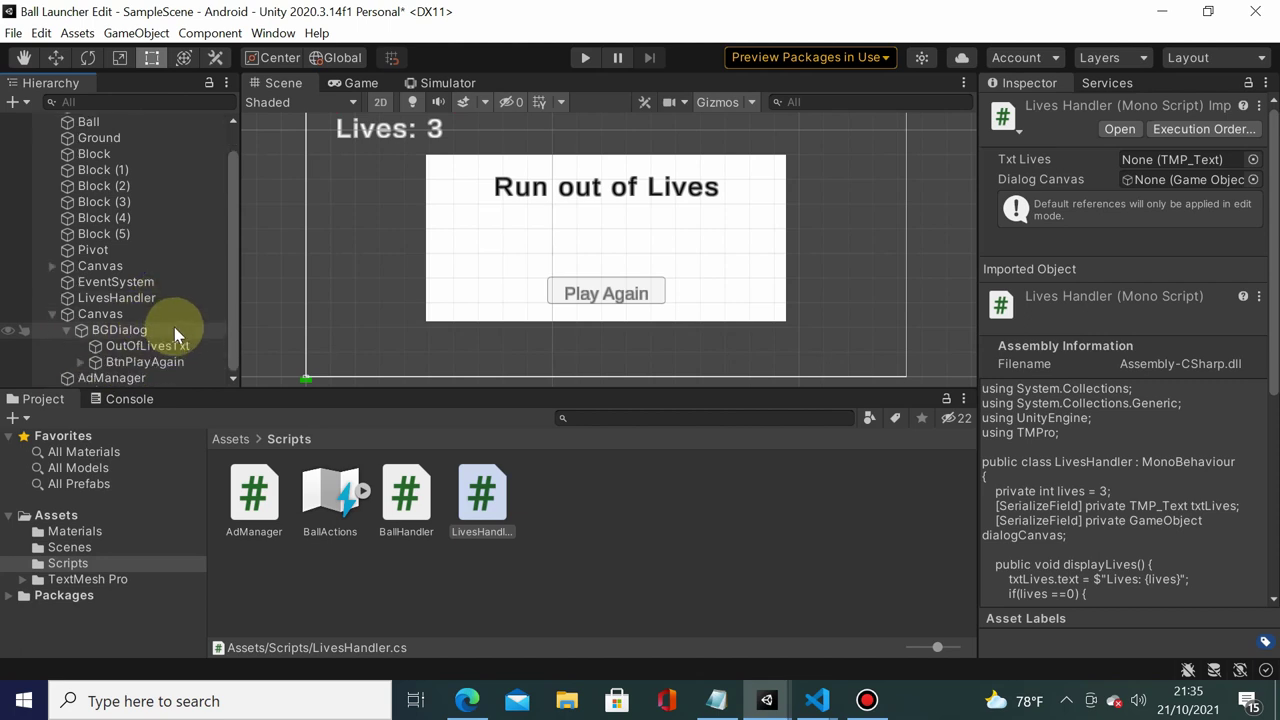
pyautogui.click(150, 364)
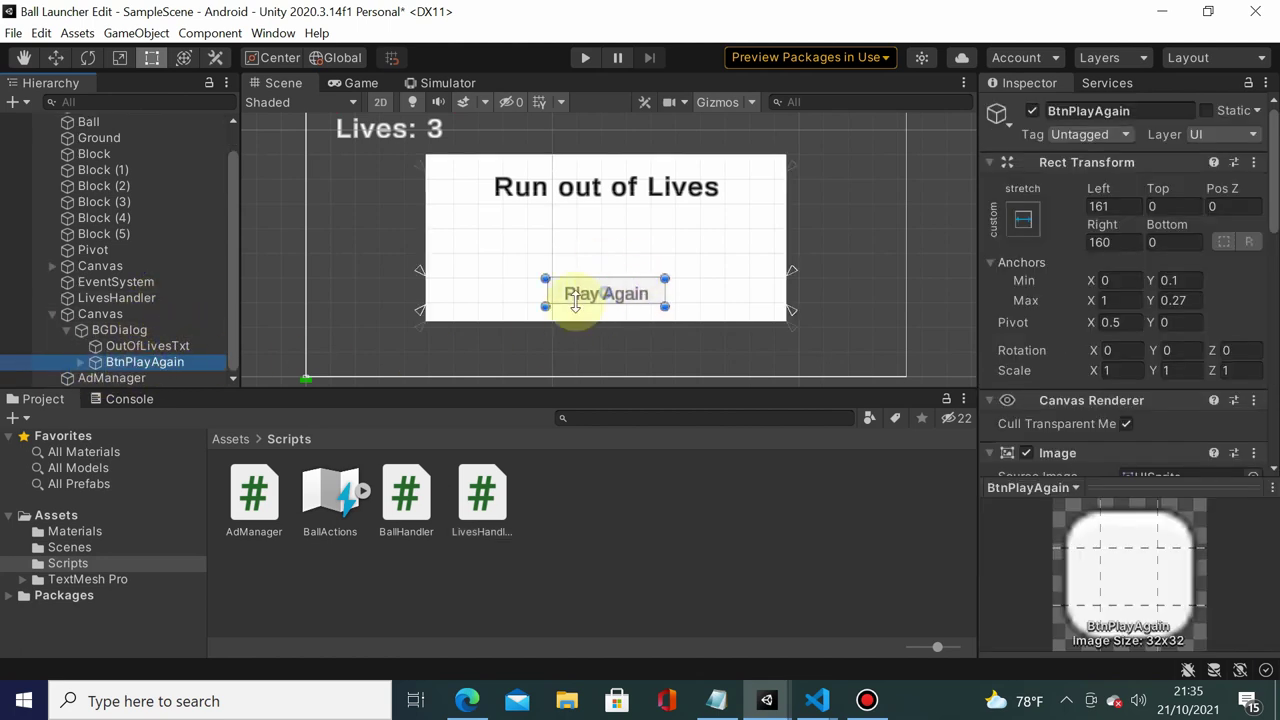
pyautogui.click(130, 362)
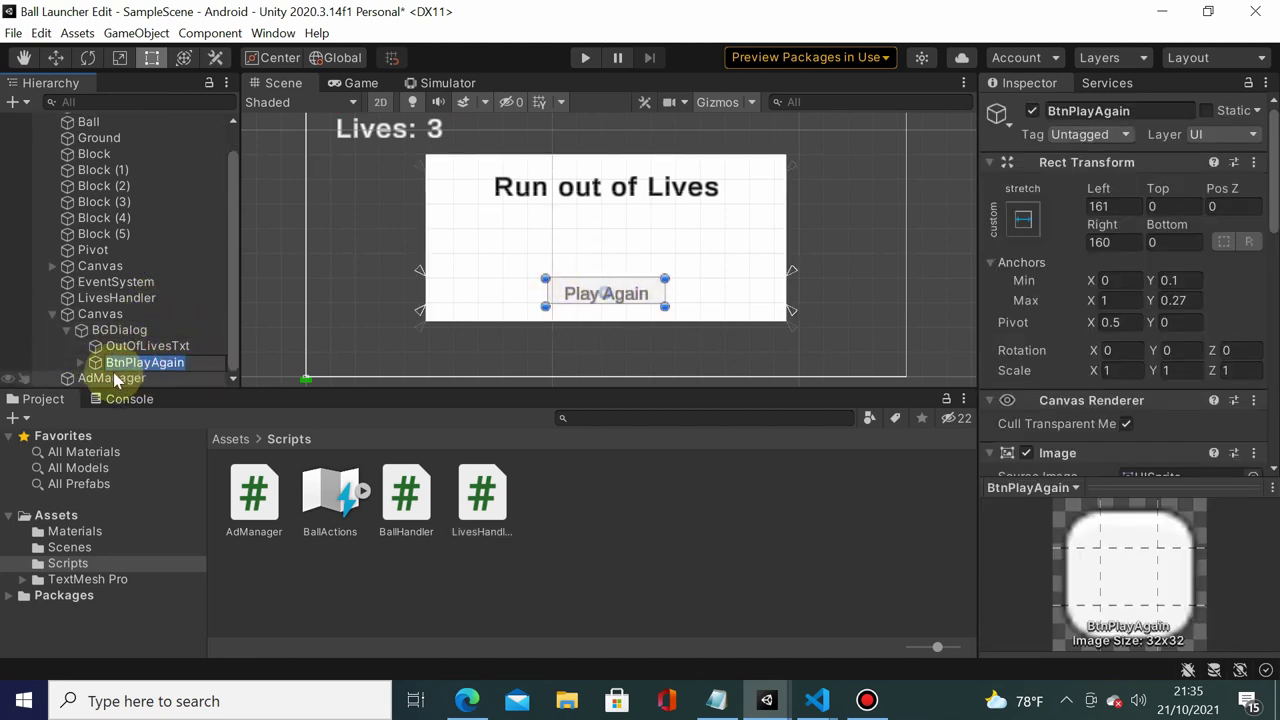
pyautogui.click(165, 346)
pyautogui.click(200, 362)
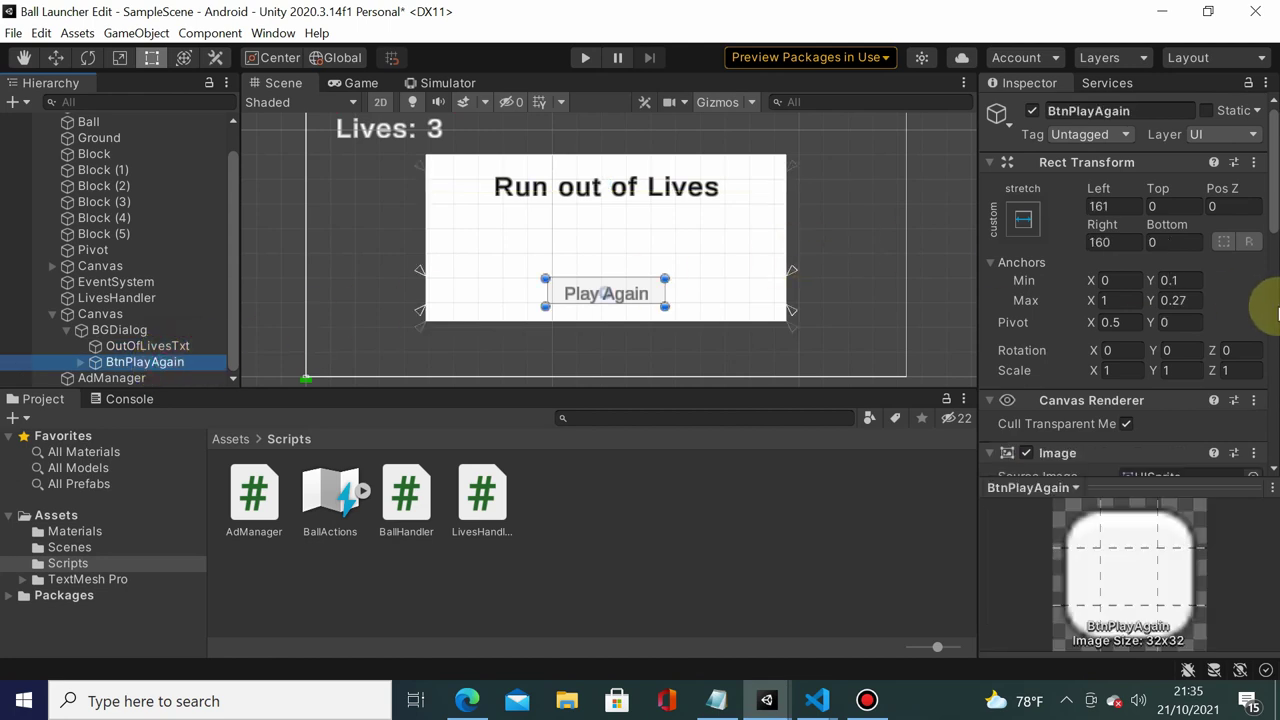
pyautogui.scroll(-5, 1249, 297)
pyautogui.scroll(-3, 1091, 210)
pyautogui.scroll(-2, 1091, 290)
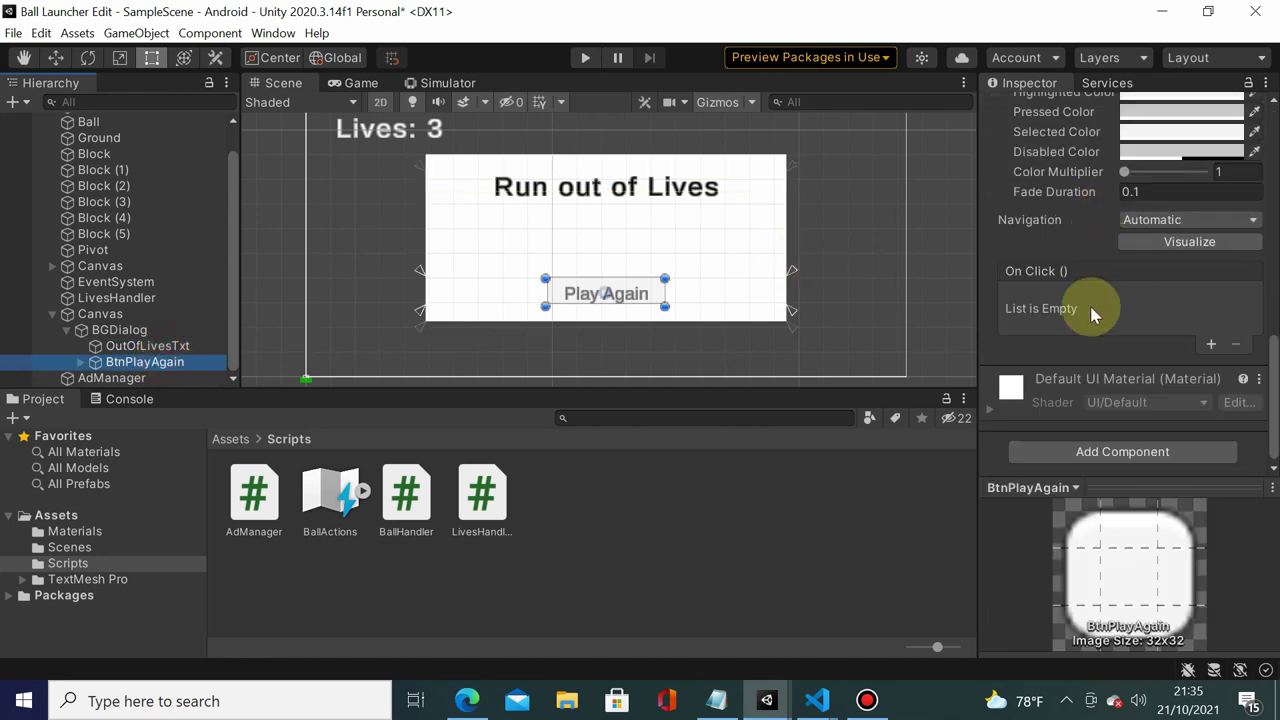
pyautogui.scroll(3, 1056, 268)
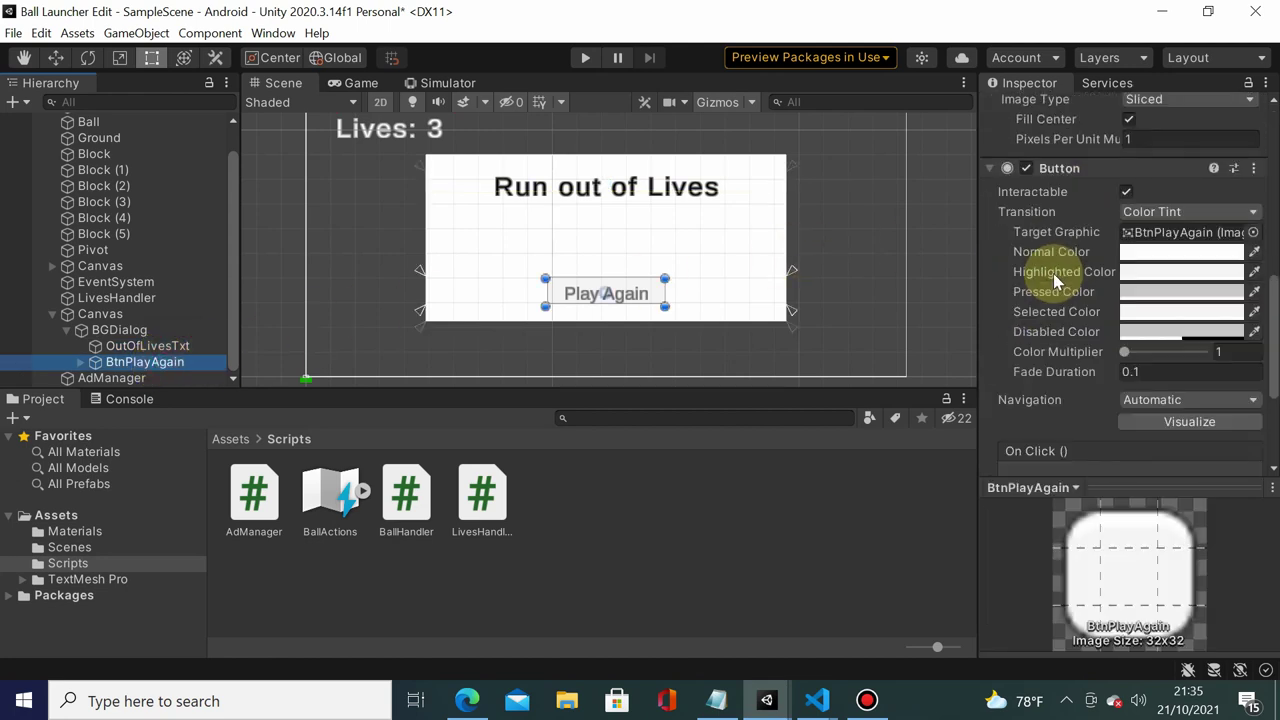
pyautogui.scroll(-3, 1050, 250)
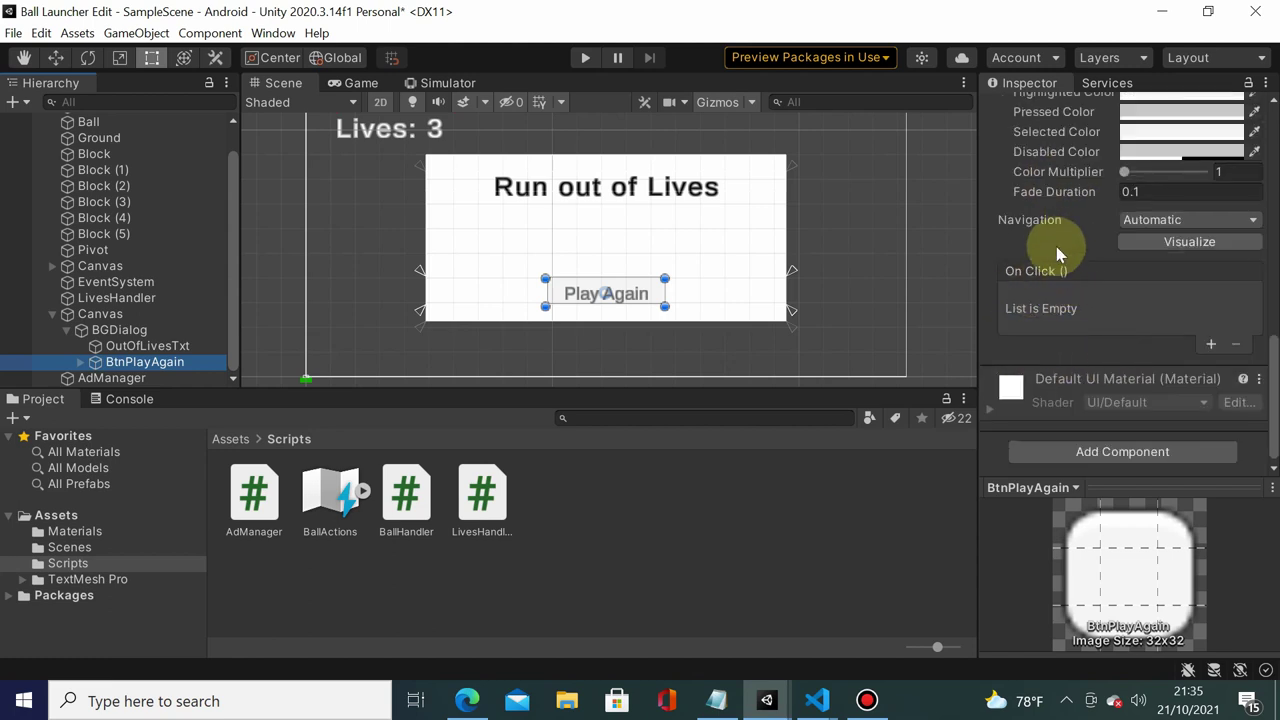
# Add an On Click entry targeting the AdManager object that calls AdManager.ShowAds()
pyautogui.click(1211, 345)
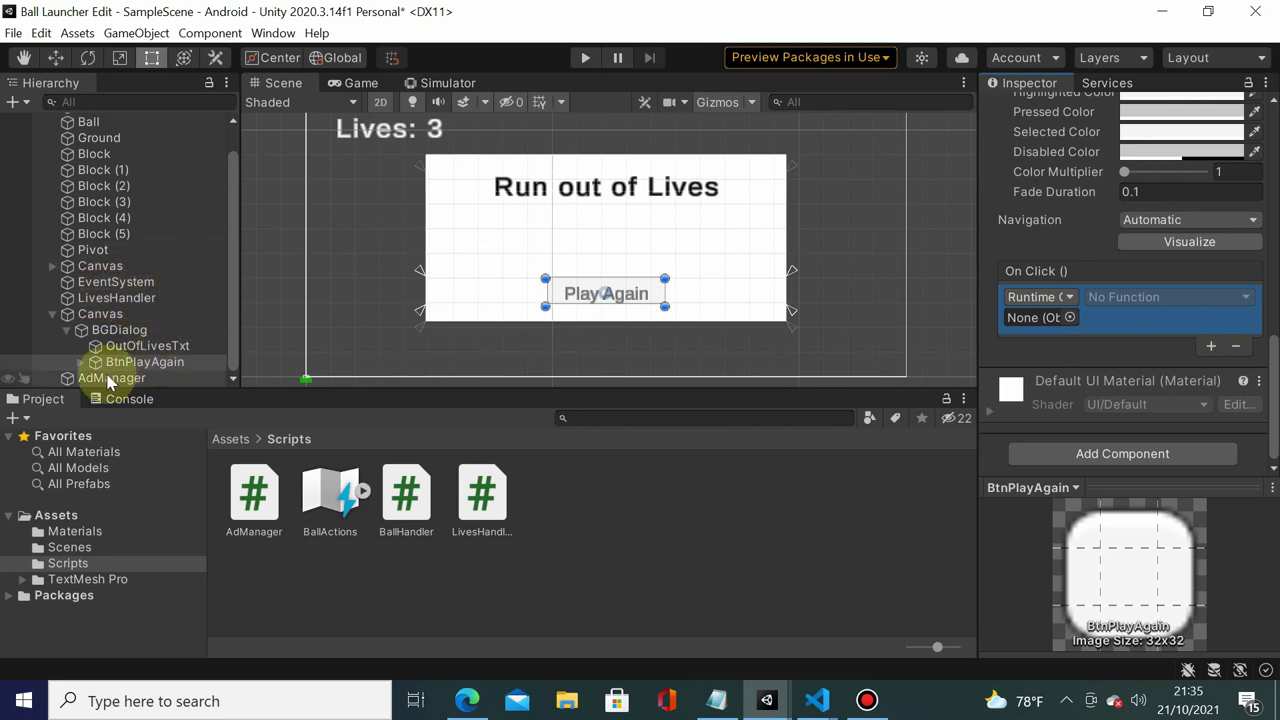
pyautogui.moveTo(110, 382); pyautogui.dragTo(1030, 325)
pyautogui.click(1125, 297)
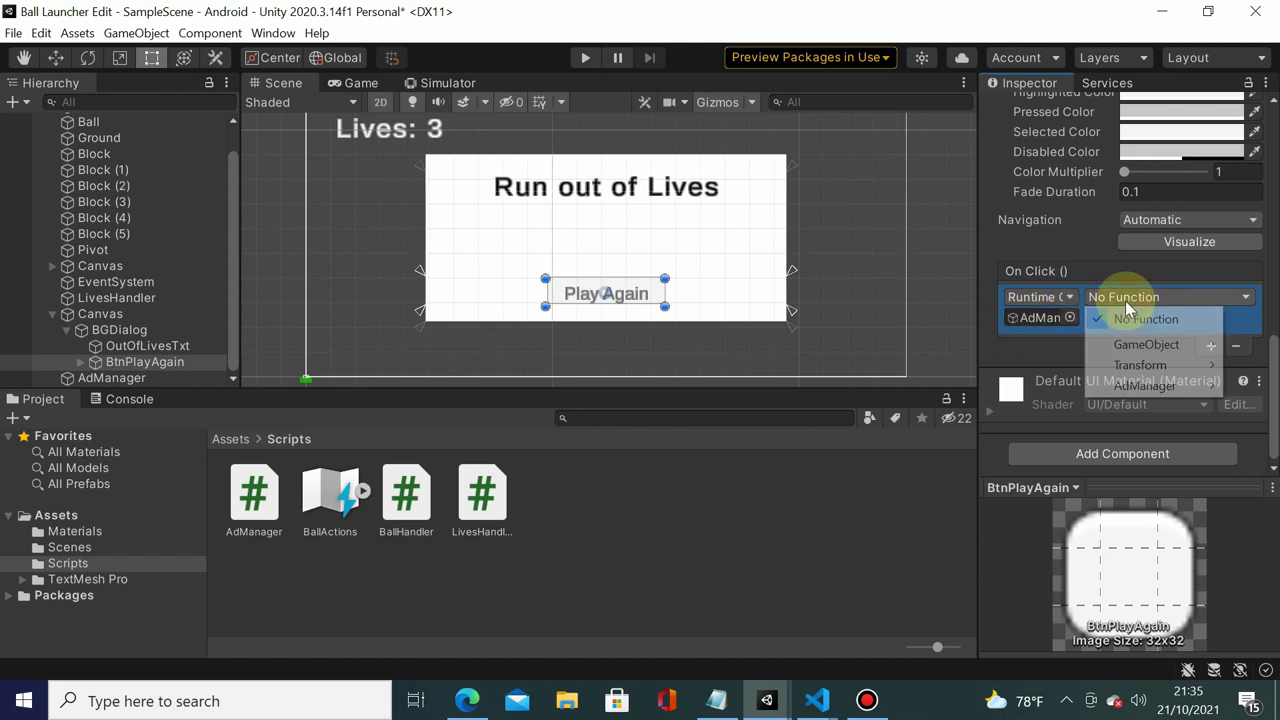
pyautogui.moveTo(1172, 388)
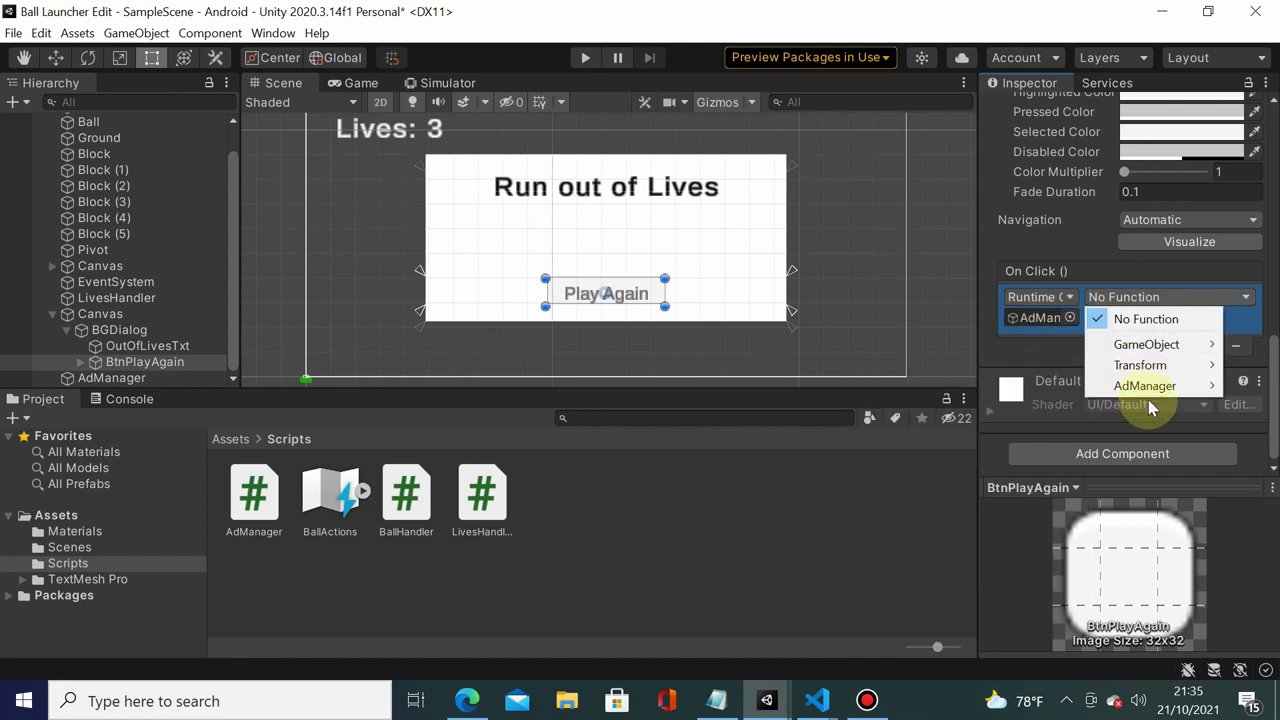
pyautogui.click(986, 592)
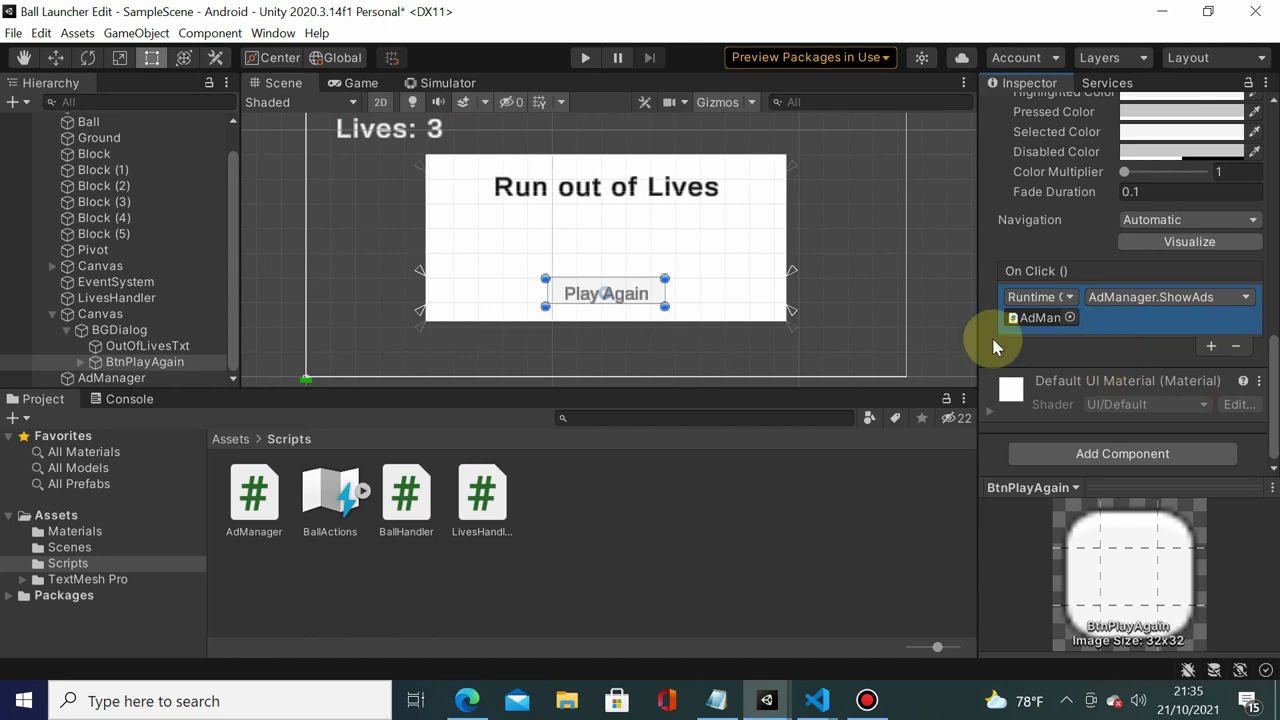
pyautogui.scroll(2, 140, 210)
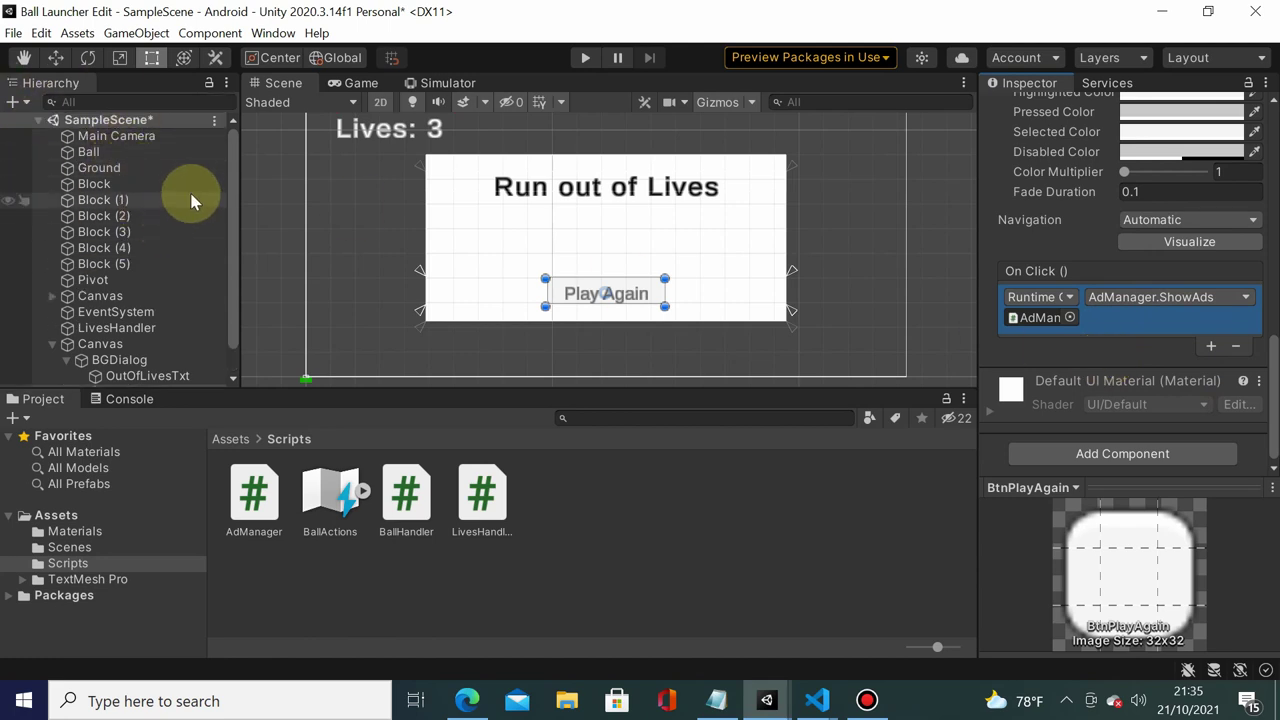
# Save the scene and start a Play-mode test in the Simulator view
pyautogui.hotkey('ctrl', 's')
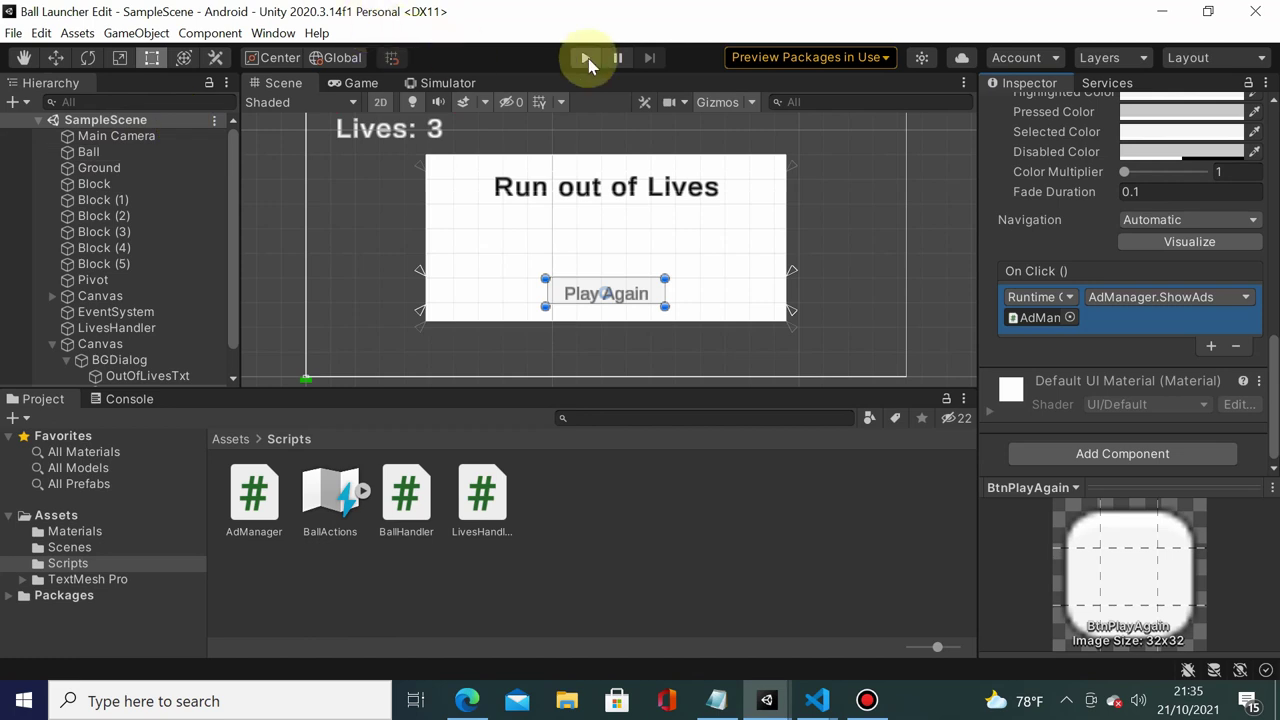
pyautogui.click(930, 252)
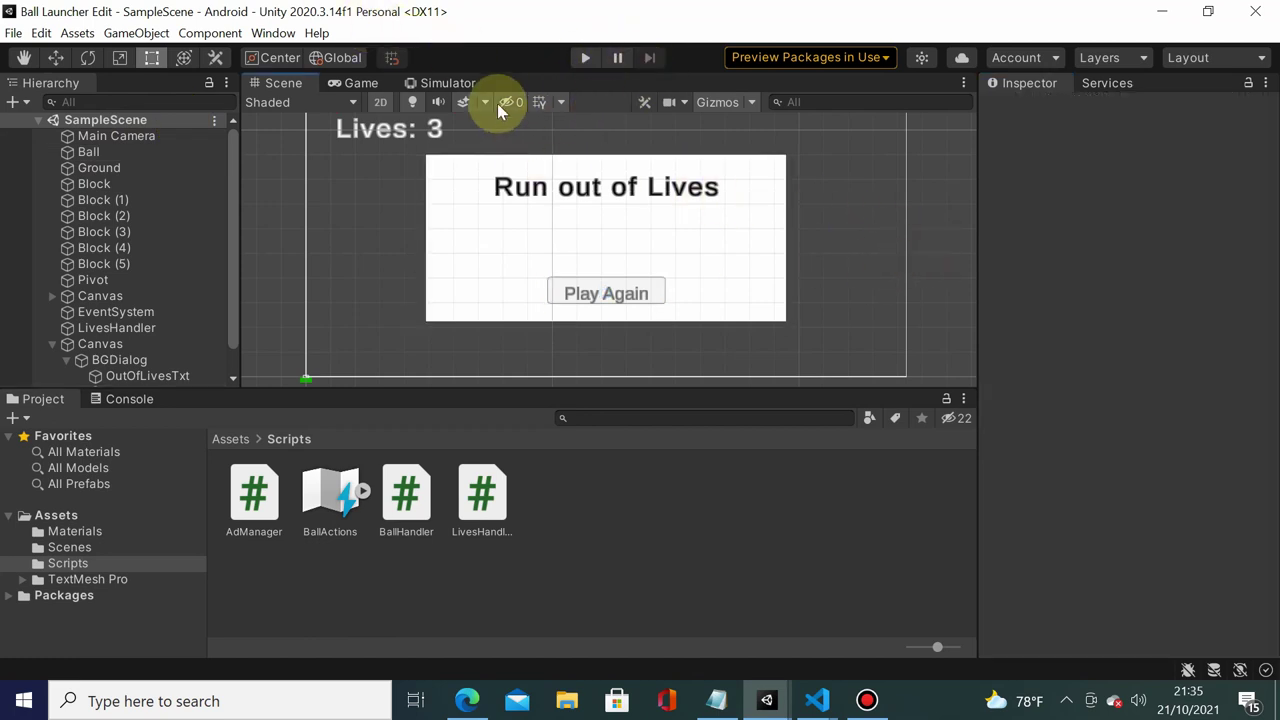
pyautogui.click(586, 57)
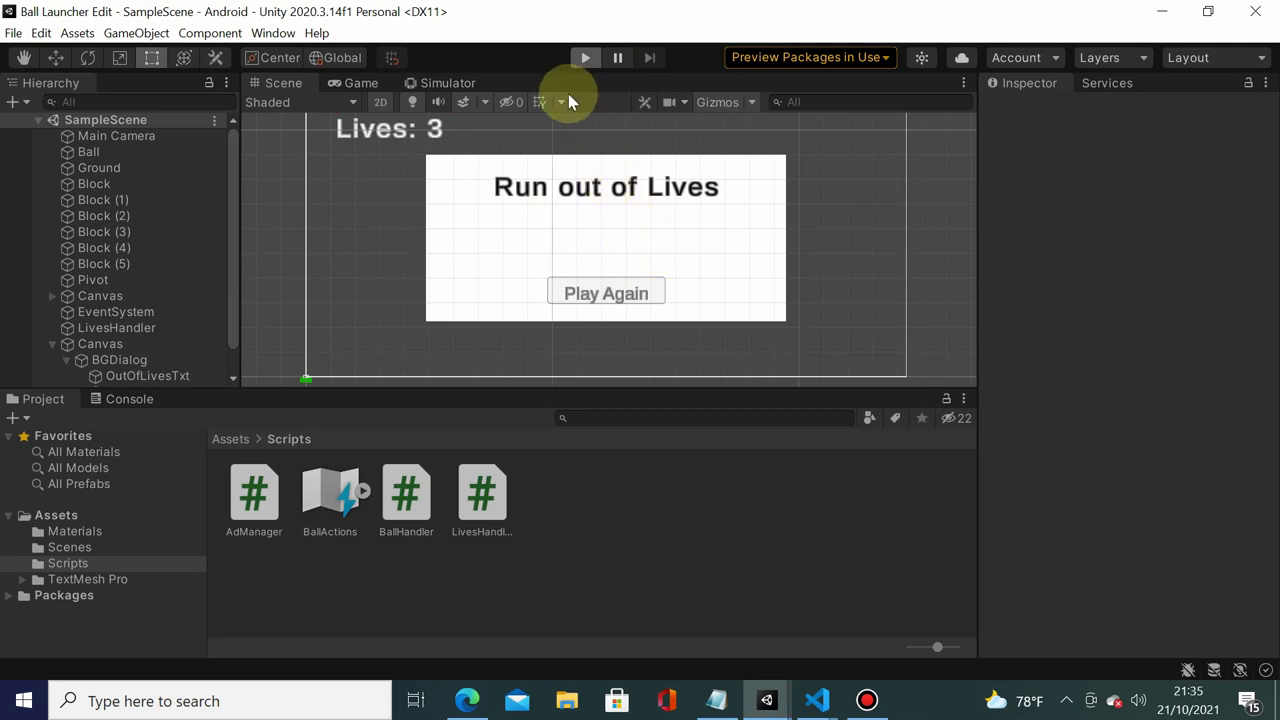
pyautogui.click(440, 84)
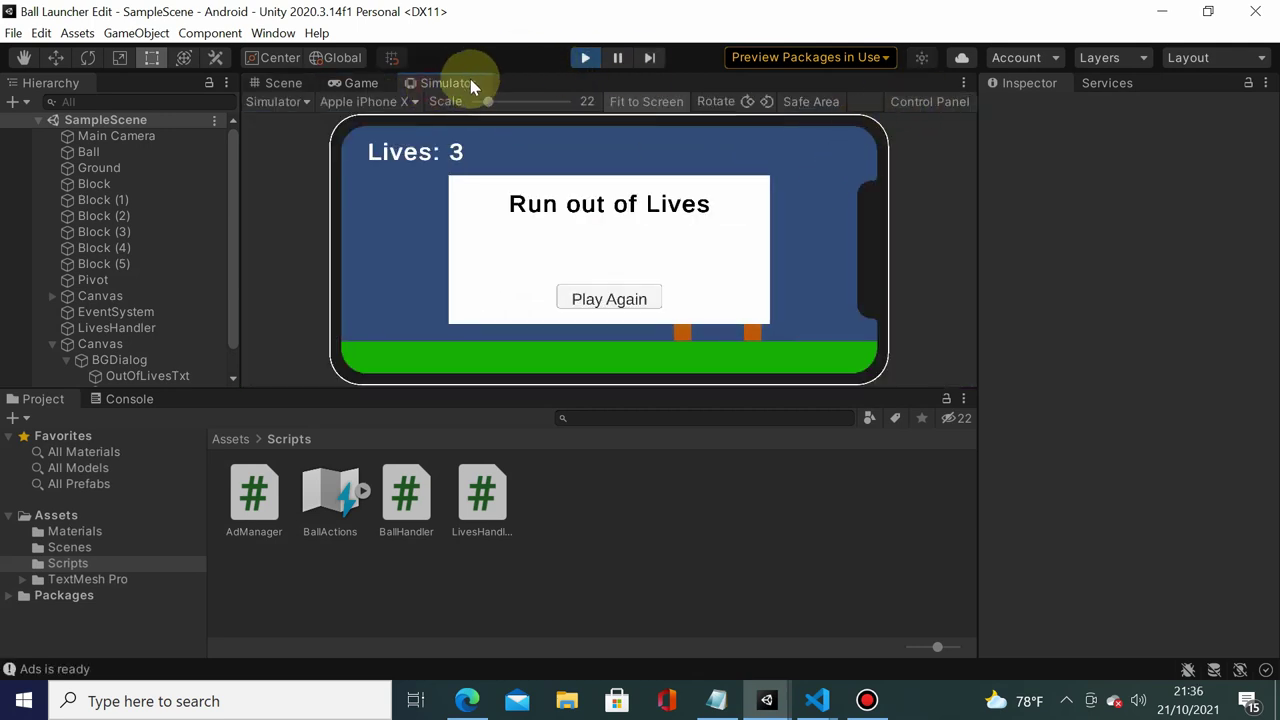
# Stop play mode and disable the second Canvas to hide the dialog
pyautogui.click(582, 57)
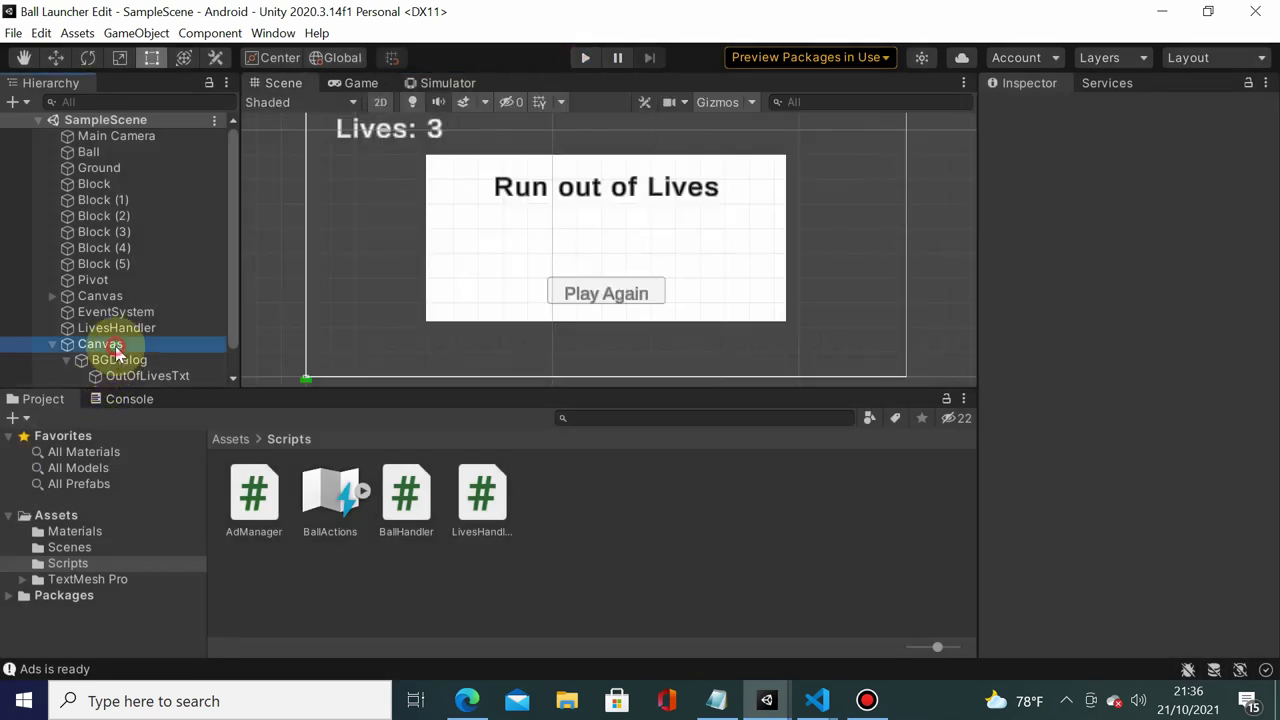
pyautogui.click(95, 344)
pyautogui.click(1033, 111)
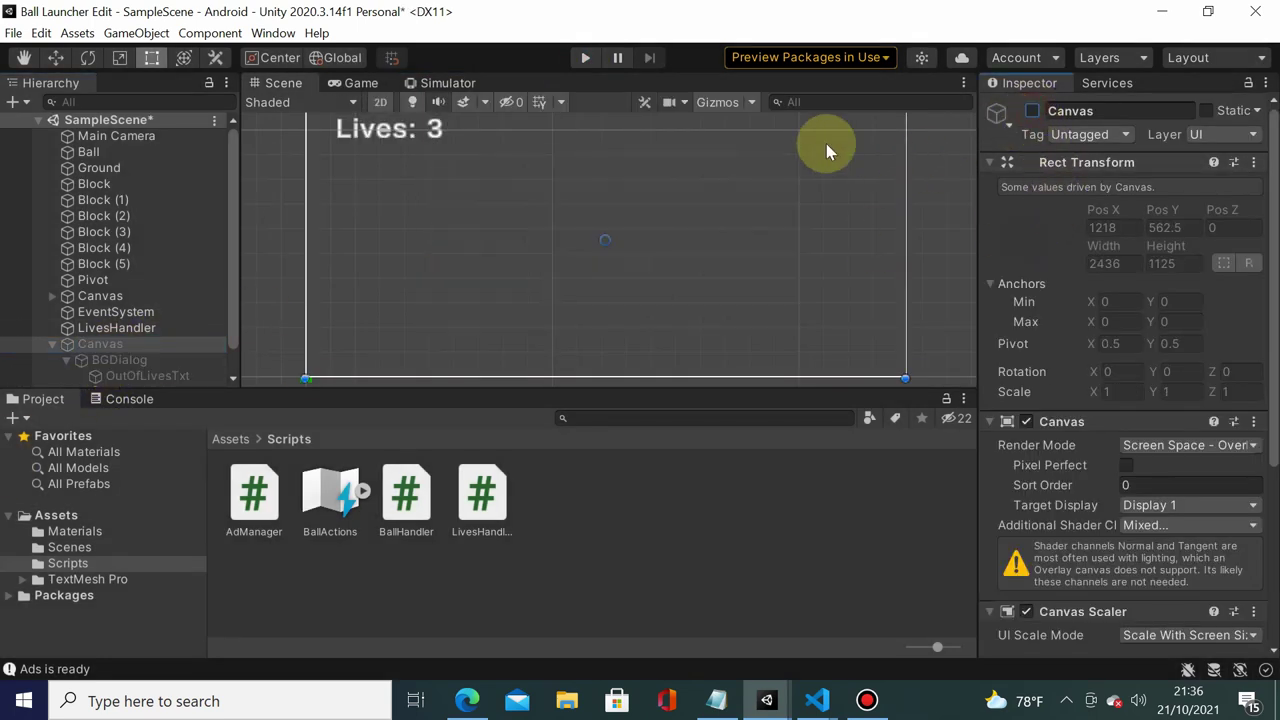
# Play until all three lives are used, press Play Again, and close the Unity test ad
pyautogui.click(585, 57)
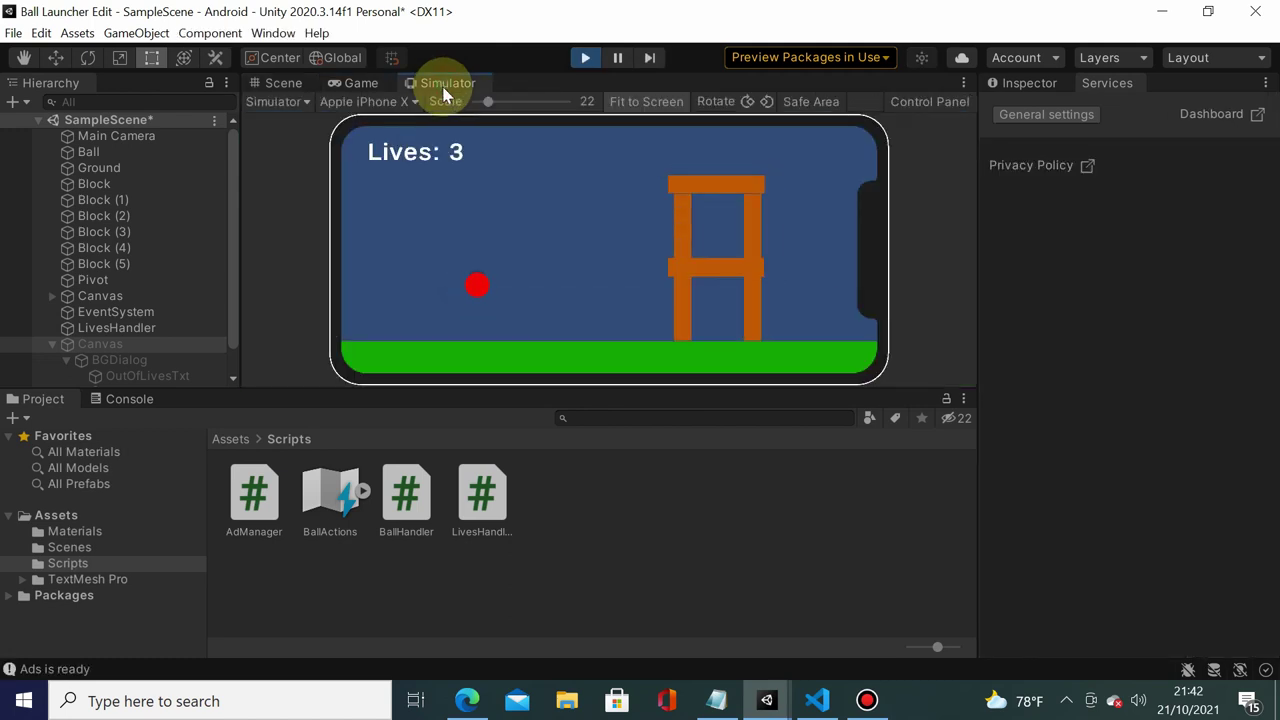
pyautogui.moveTo(479, 273); pyautogui.dragTo(383, 320)
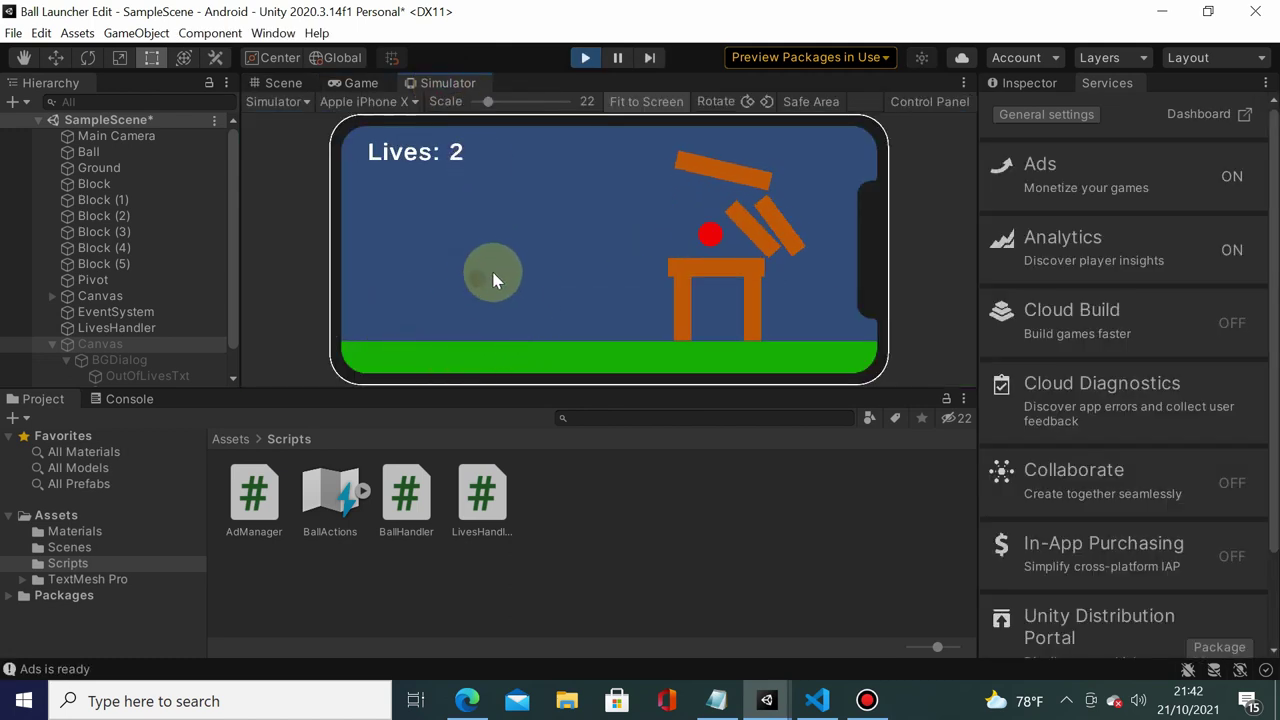
pyautogui.moveTo(480, 283); pyautogui.dragTo(392, 263)
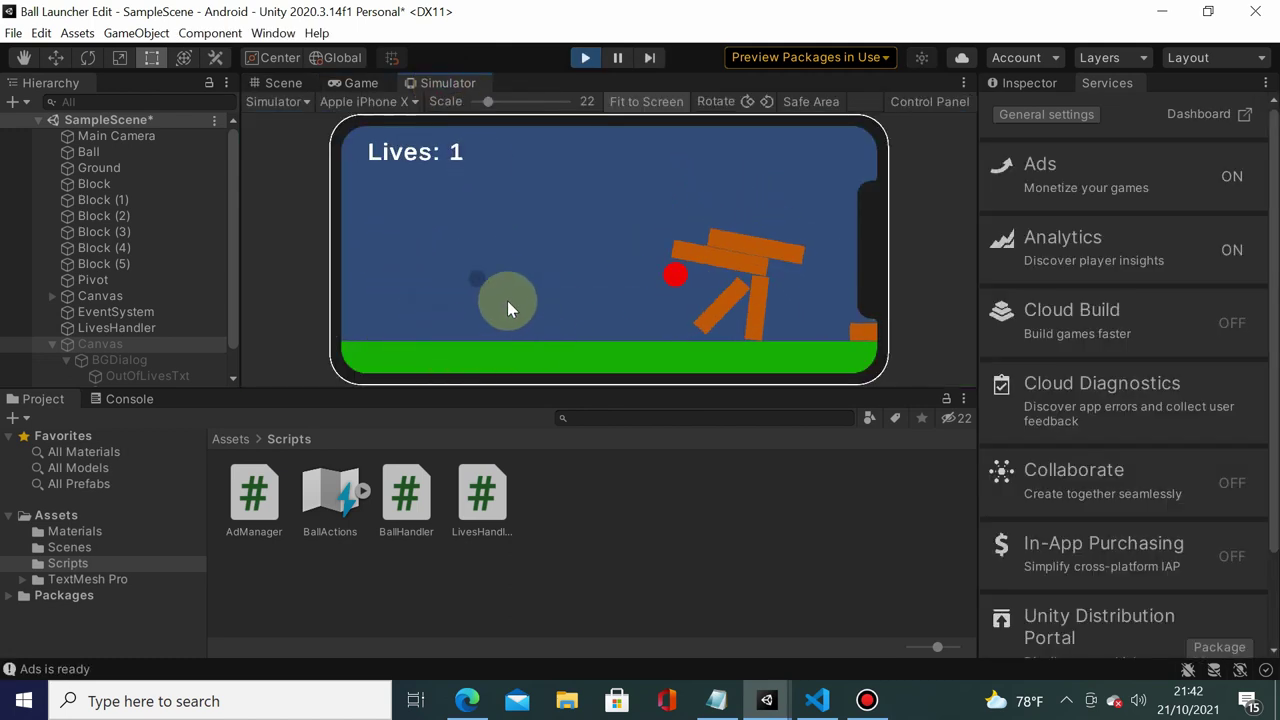
pyautogui.moveTo(480, 281); pyautogui.dragTo(391, 337)
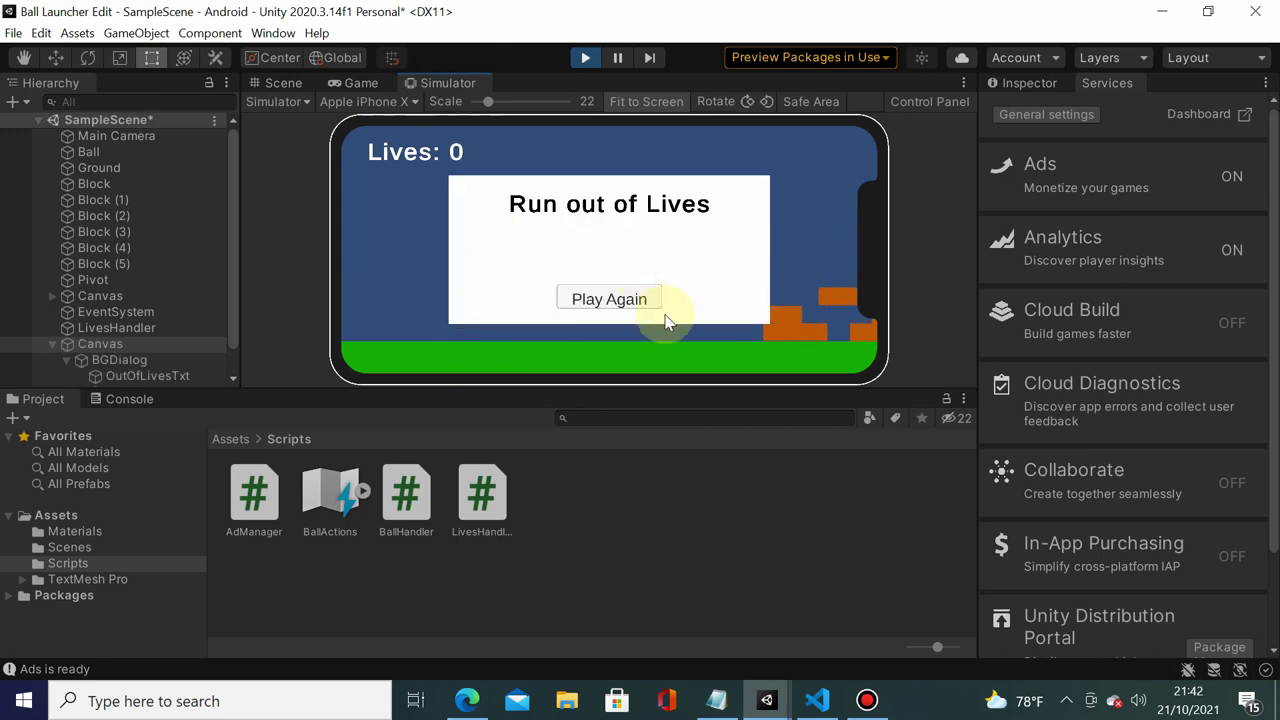
pyautogui.click(566, 299)
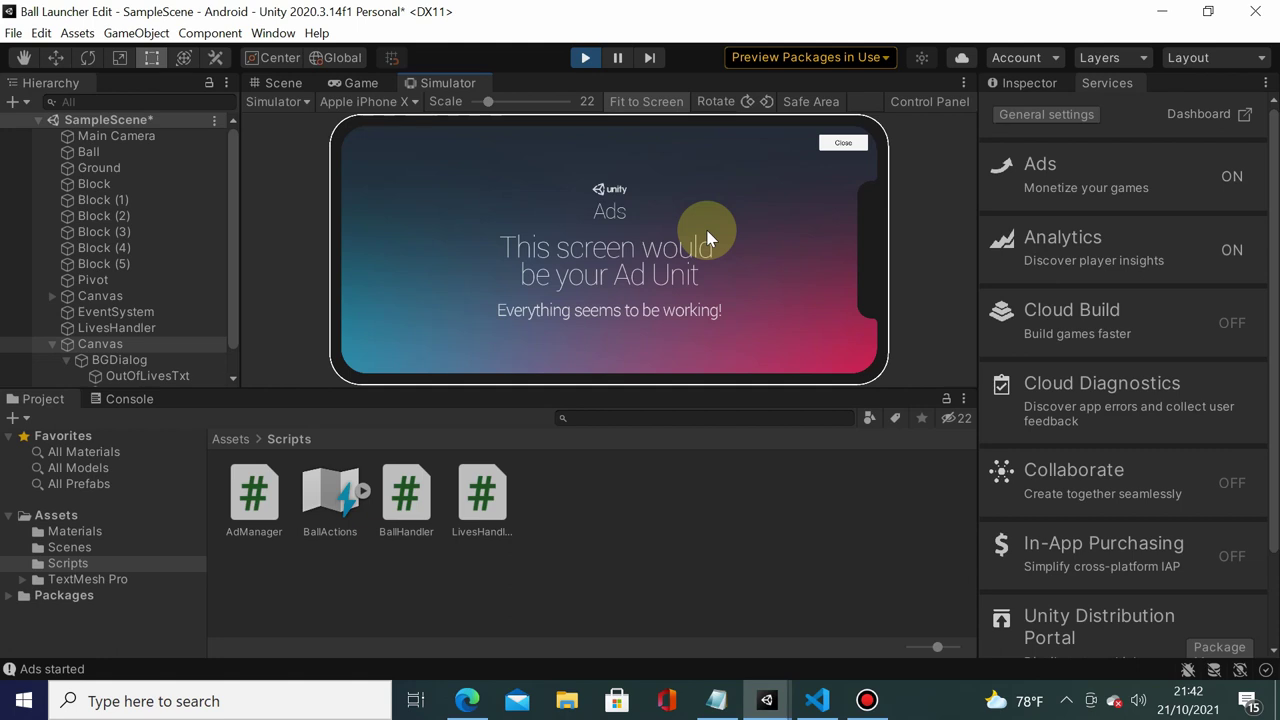
pyautogui.click(841, 147)
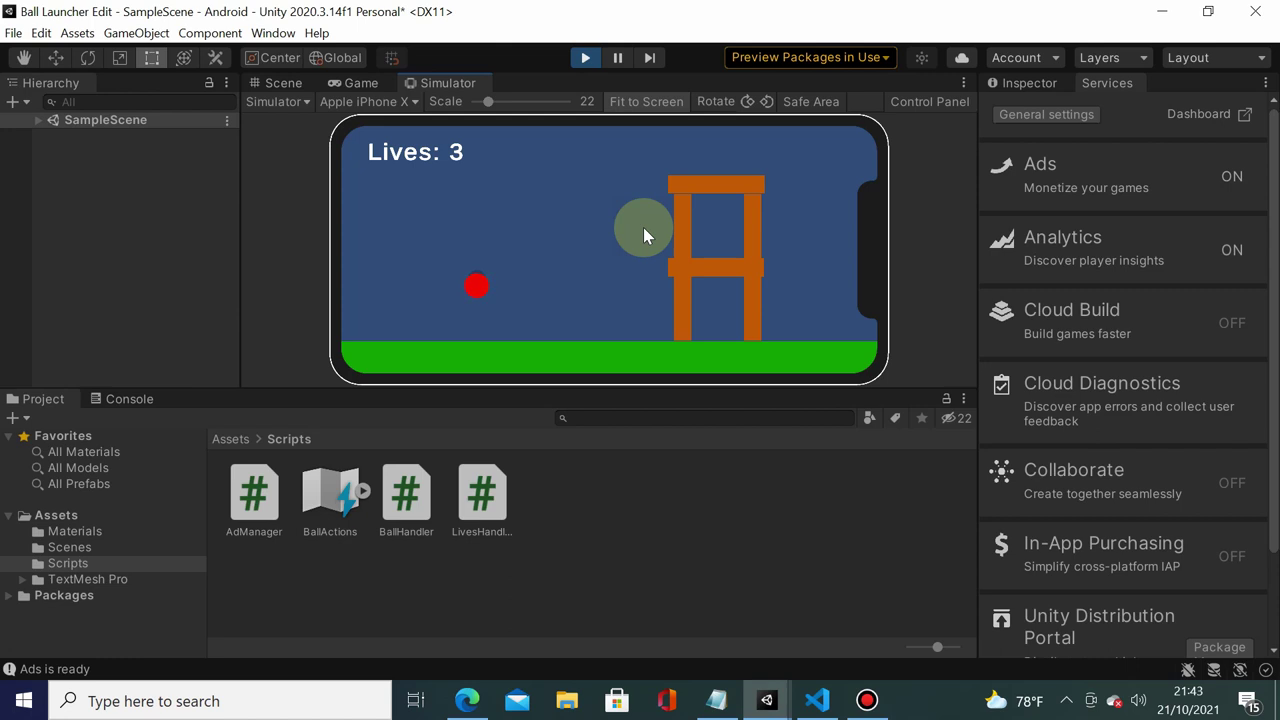
pyautogui.click(487, 708)
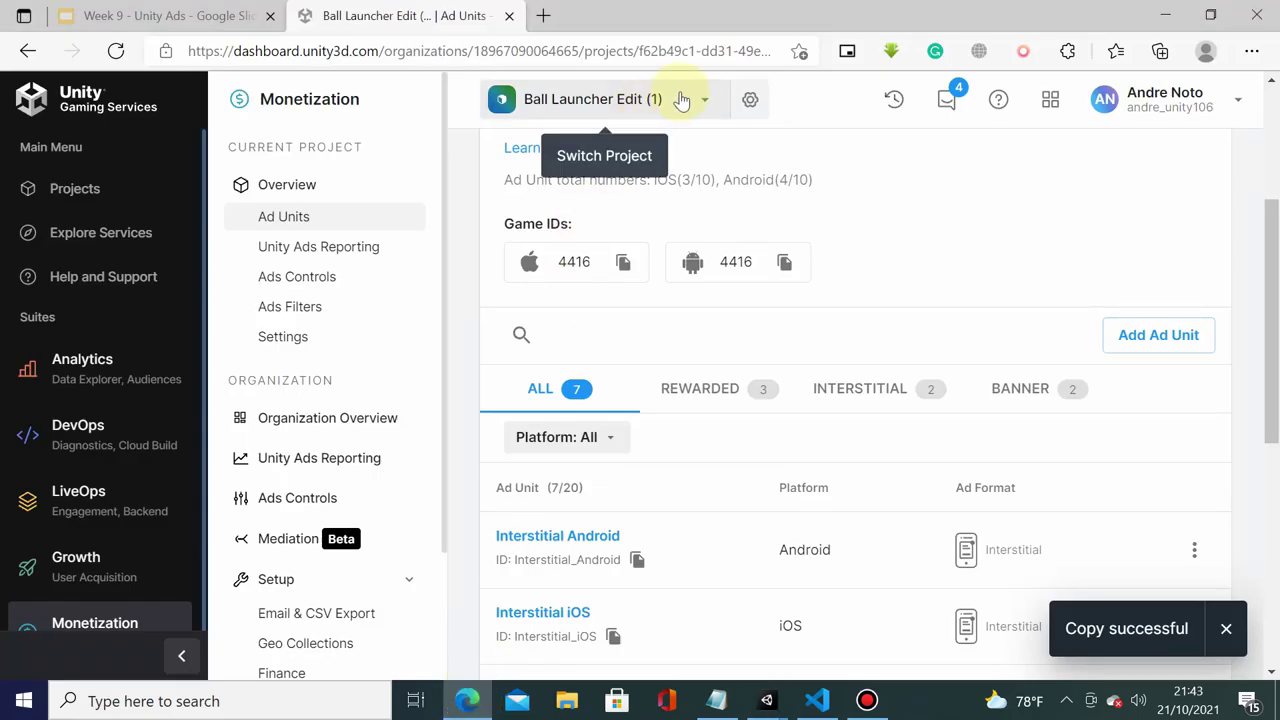
pyautogui.click(590, 99)
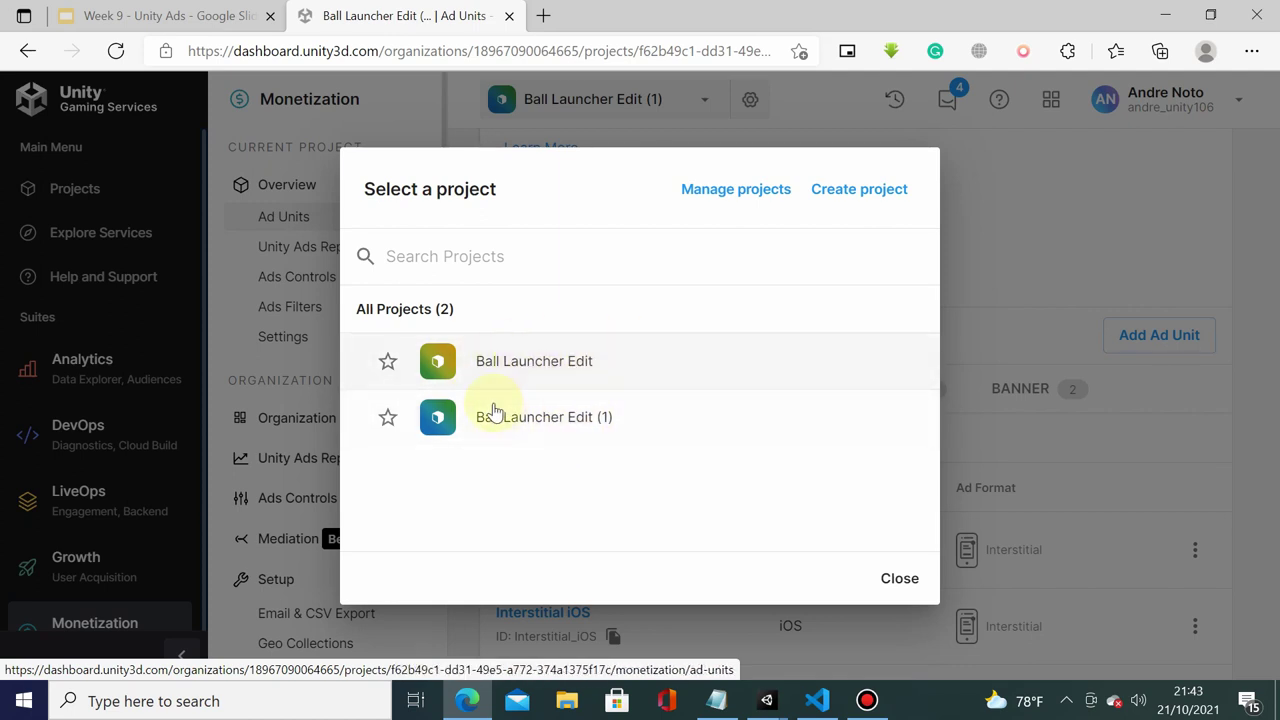
pyautogui.click(885, 582)
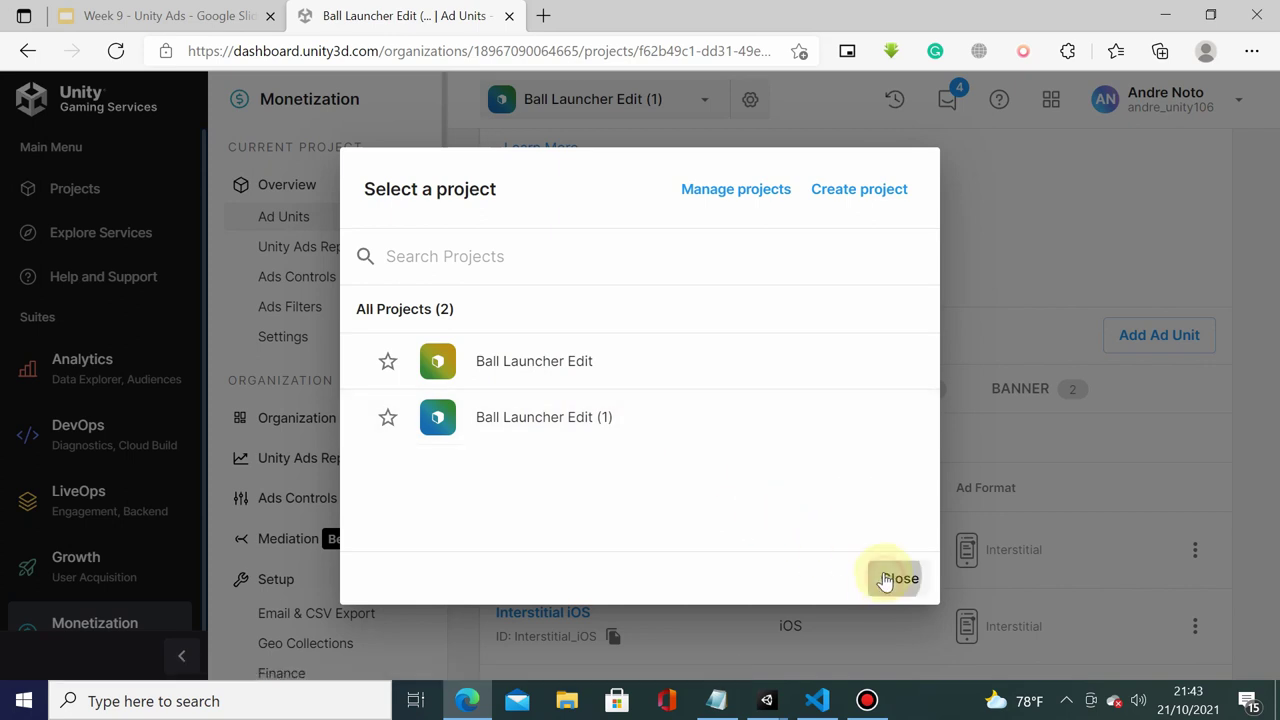
pyautogui.click(677, 98)
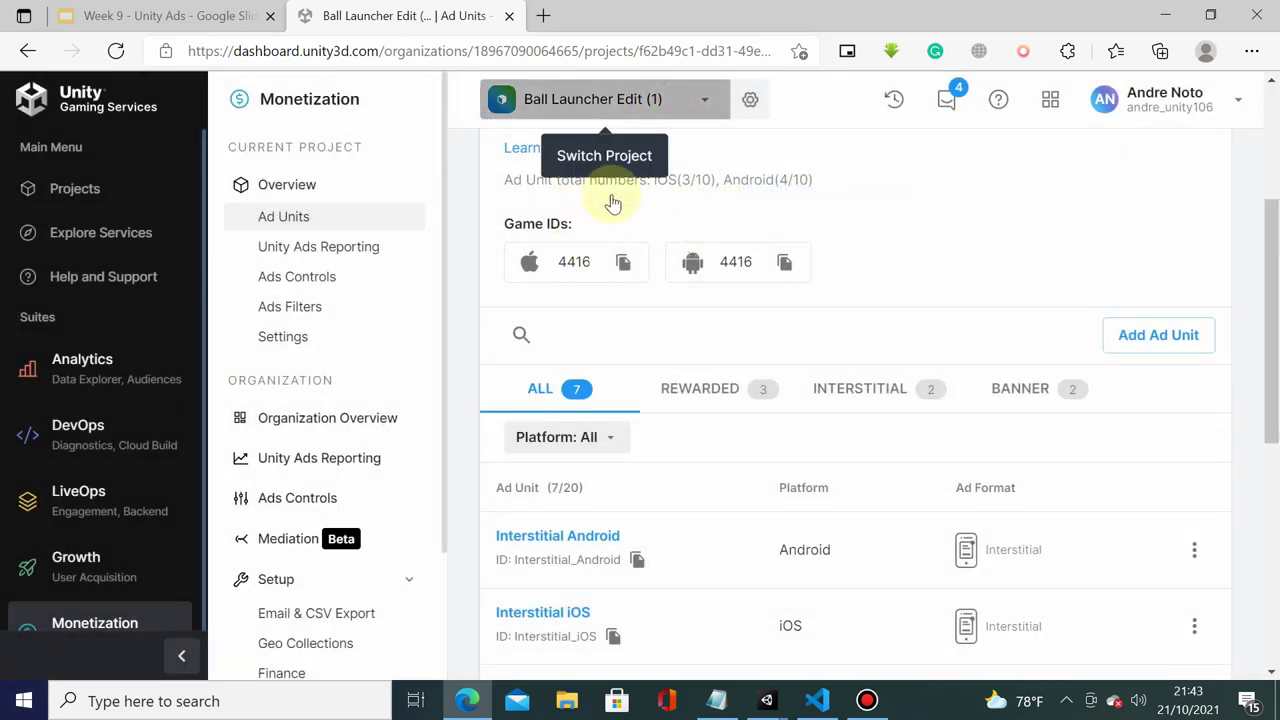
pyautogui.click(882, 578)
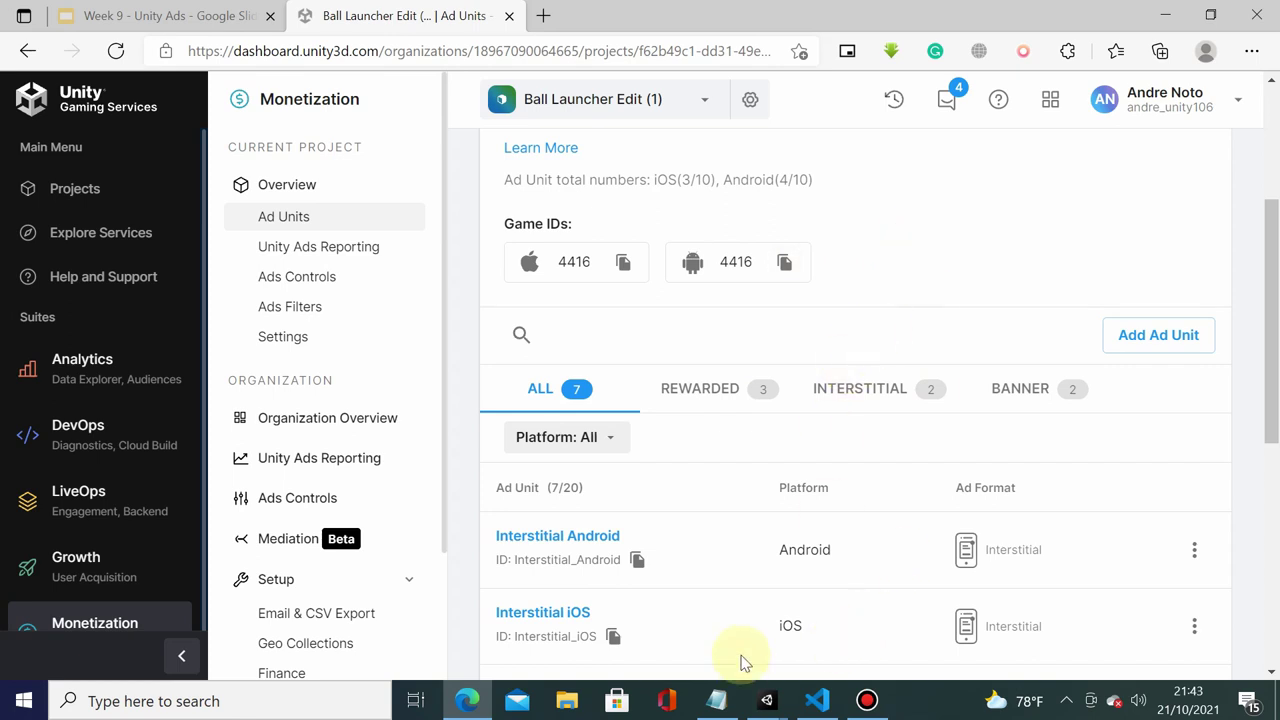
pyautogui.click(818, 698)
pyautogui.moveTo(773, 703)
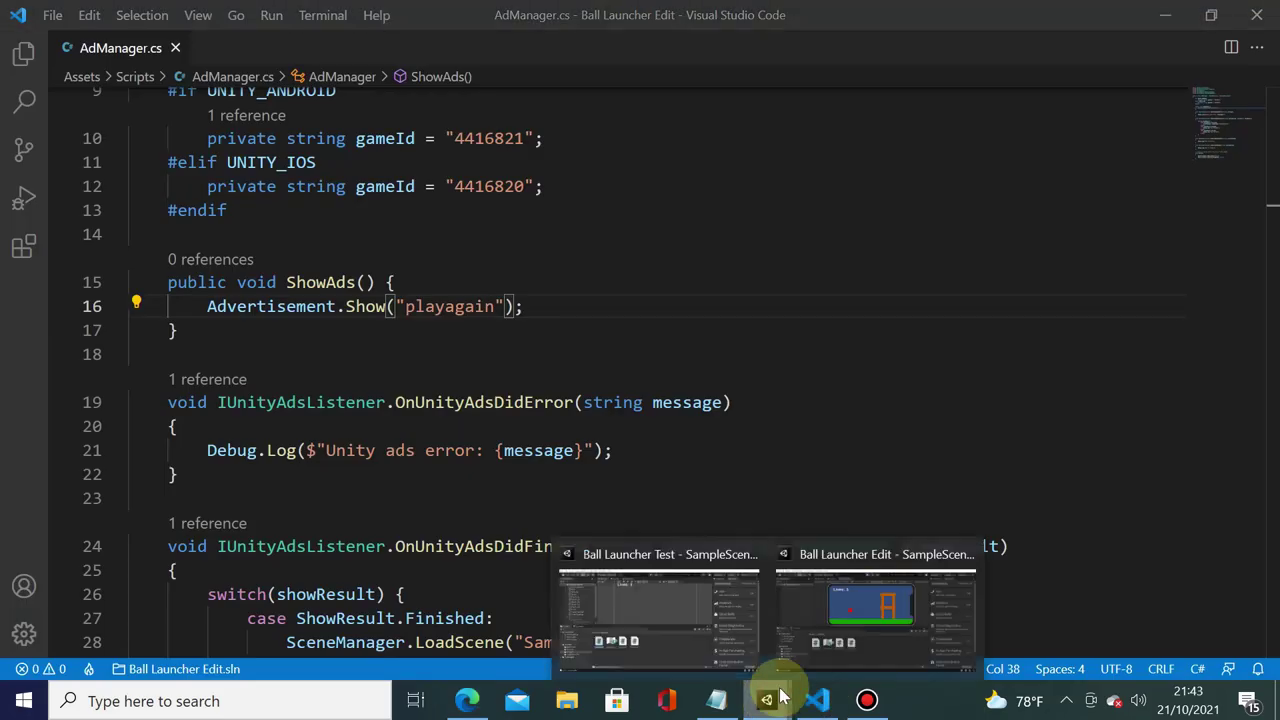
pyautogui.click(817, 643)
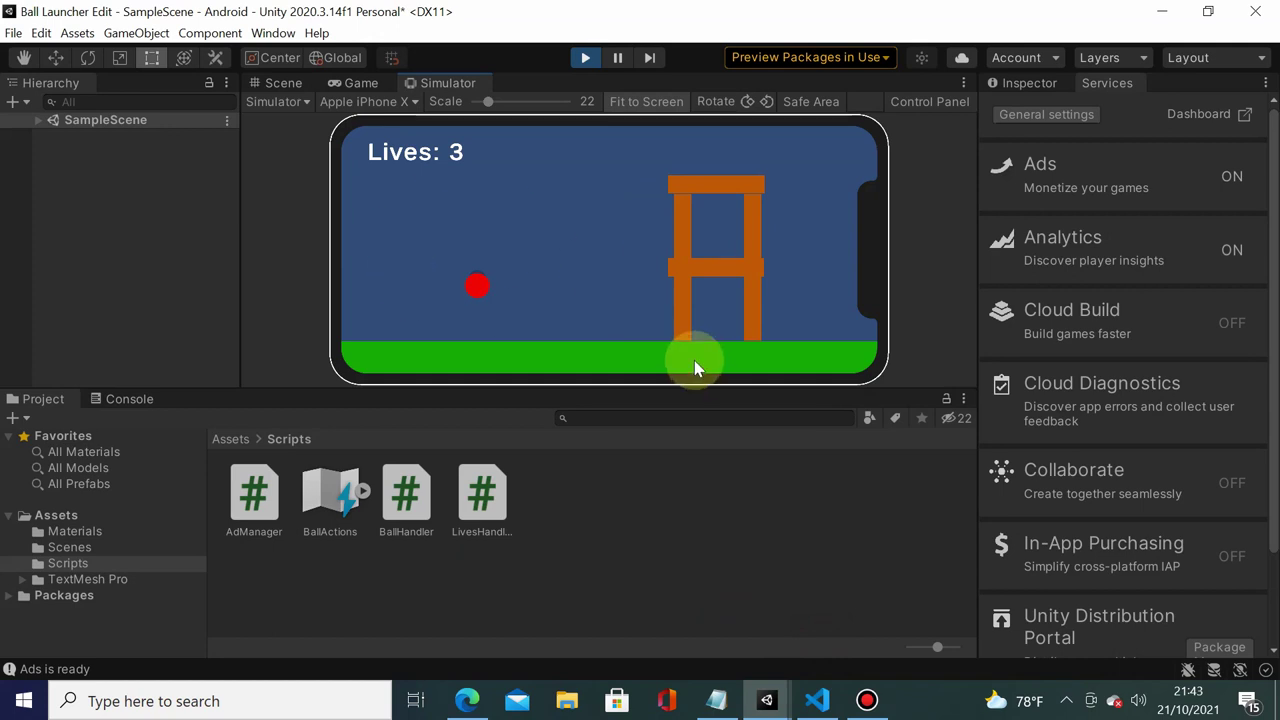